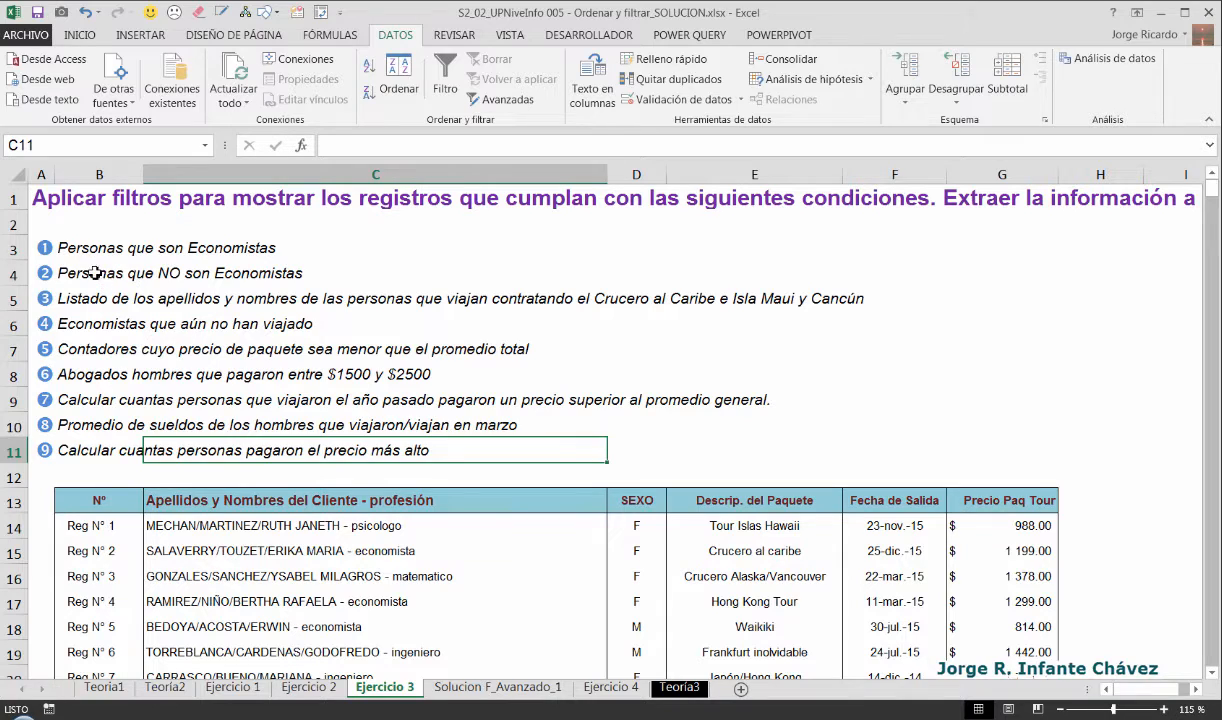
Step: Add a new worksheet after the Ejercicio 3 sheet and rename it Solucion_F_Avanzado_2
left_click(105, 274)
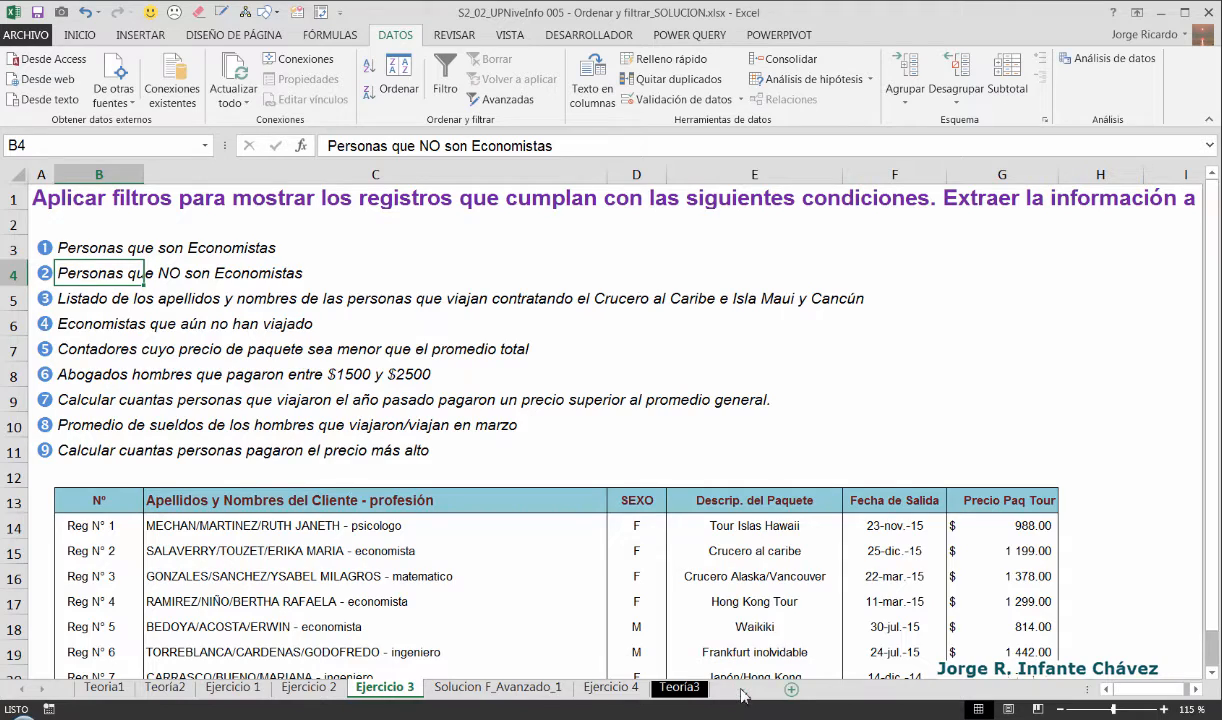
left_click(740, 689)
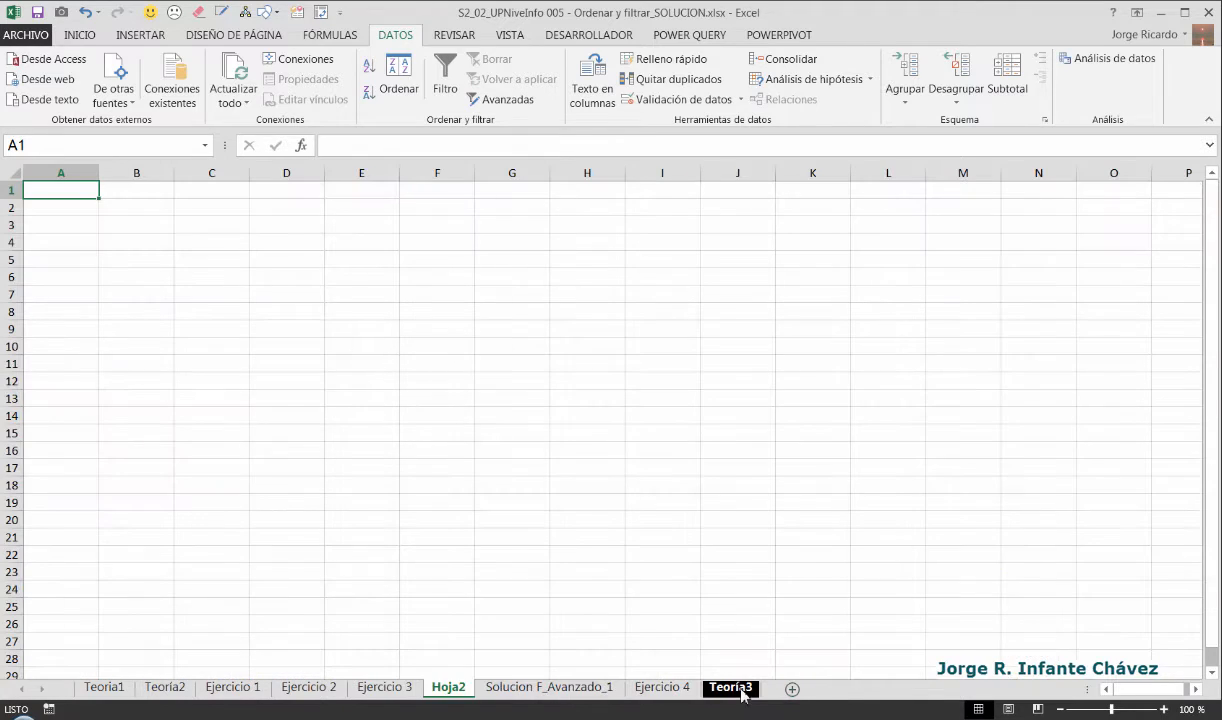
double_click(448, 688)
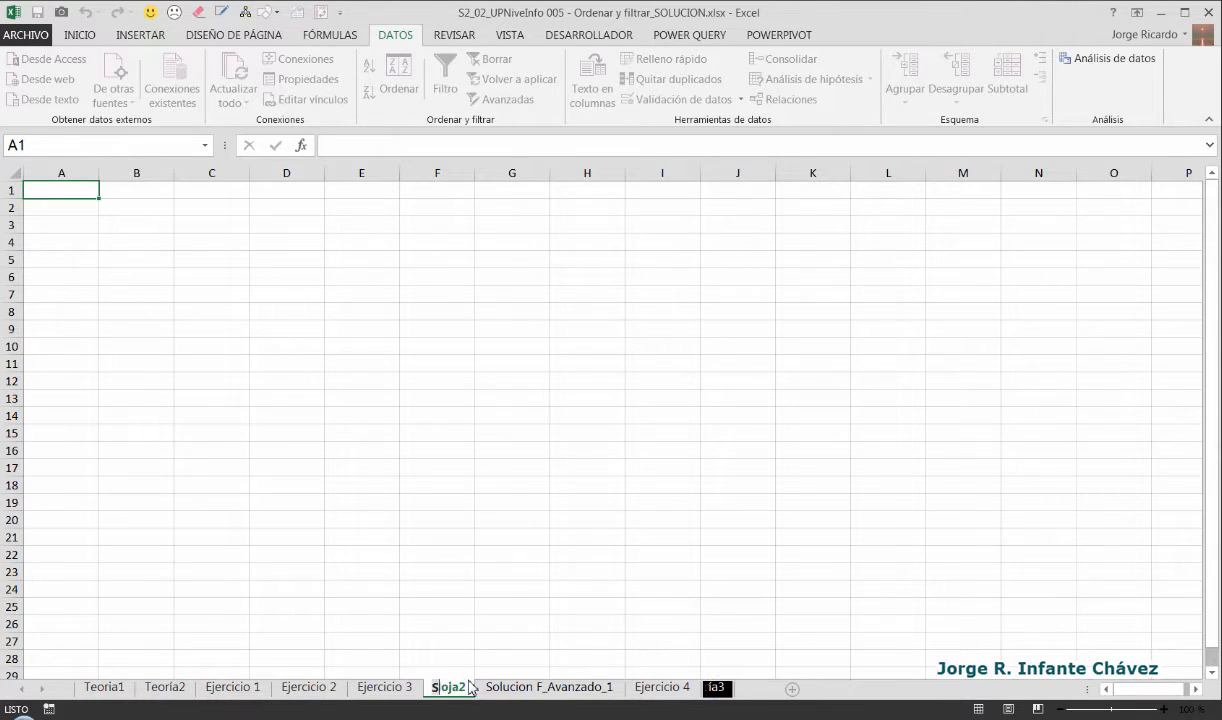
type("Solucion")
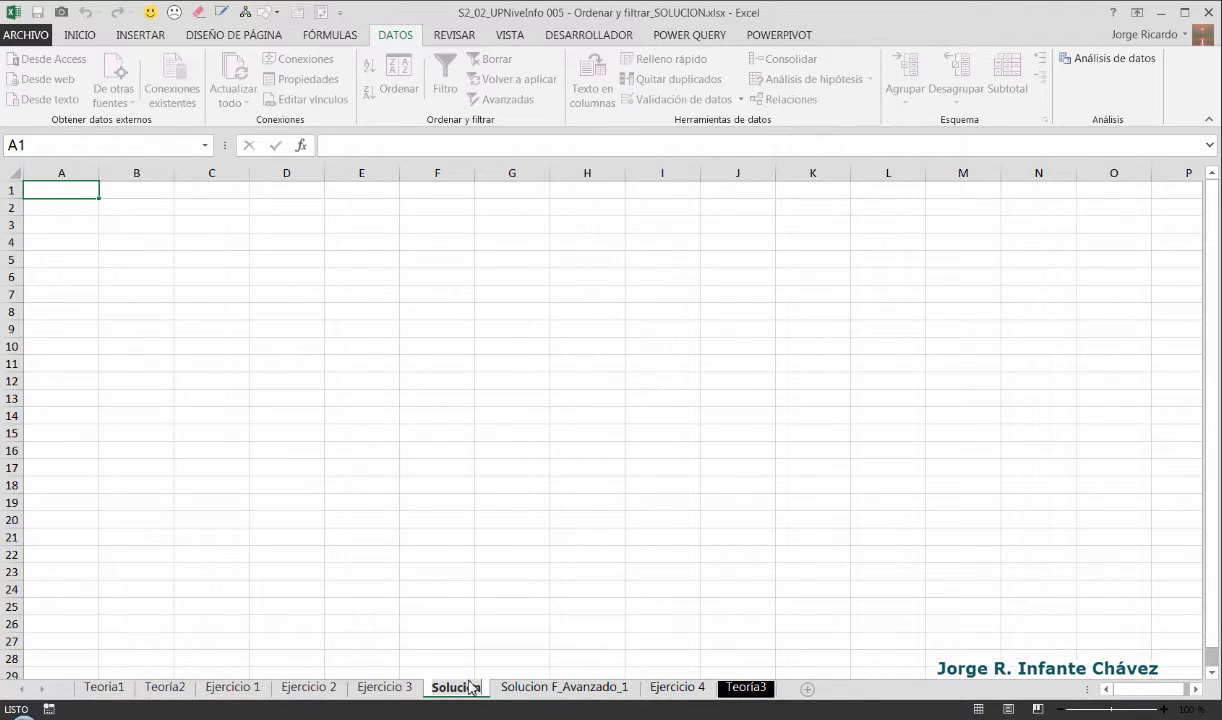
type("_F")
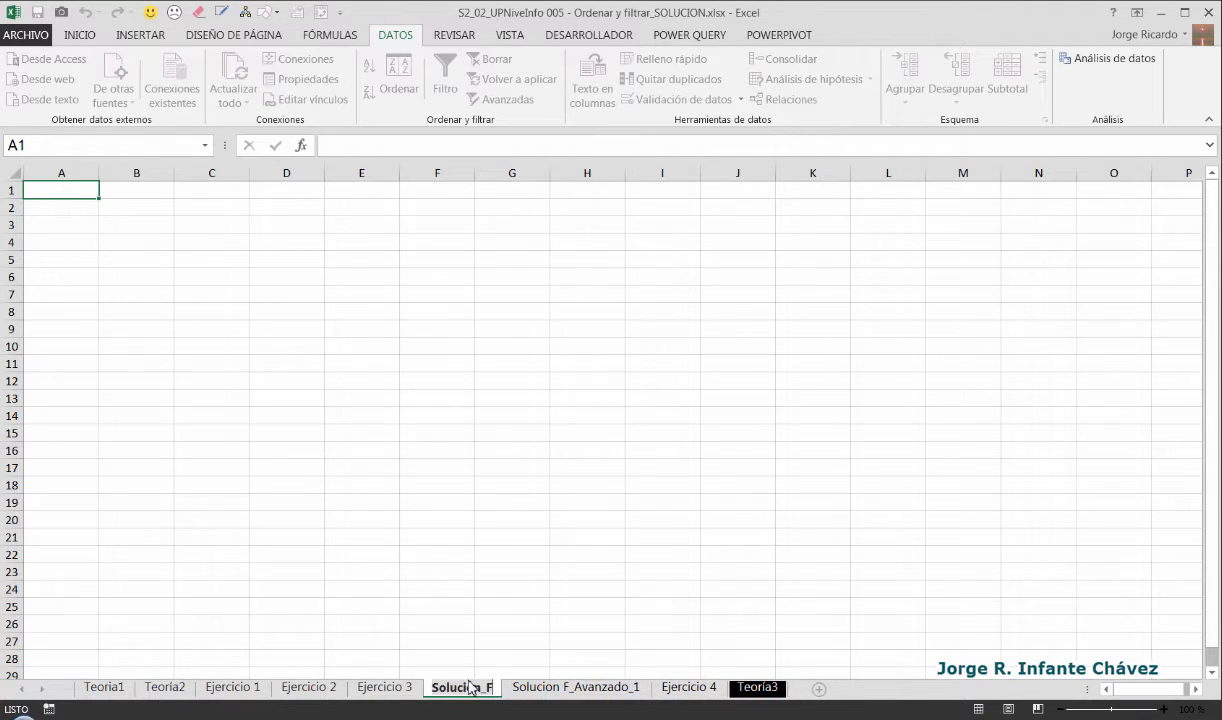
type("_Avanza")
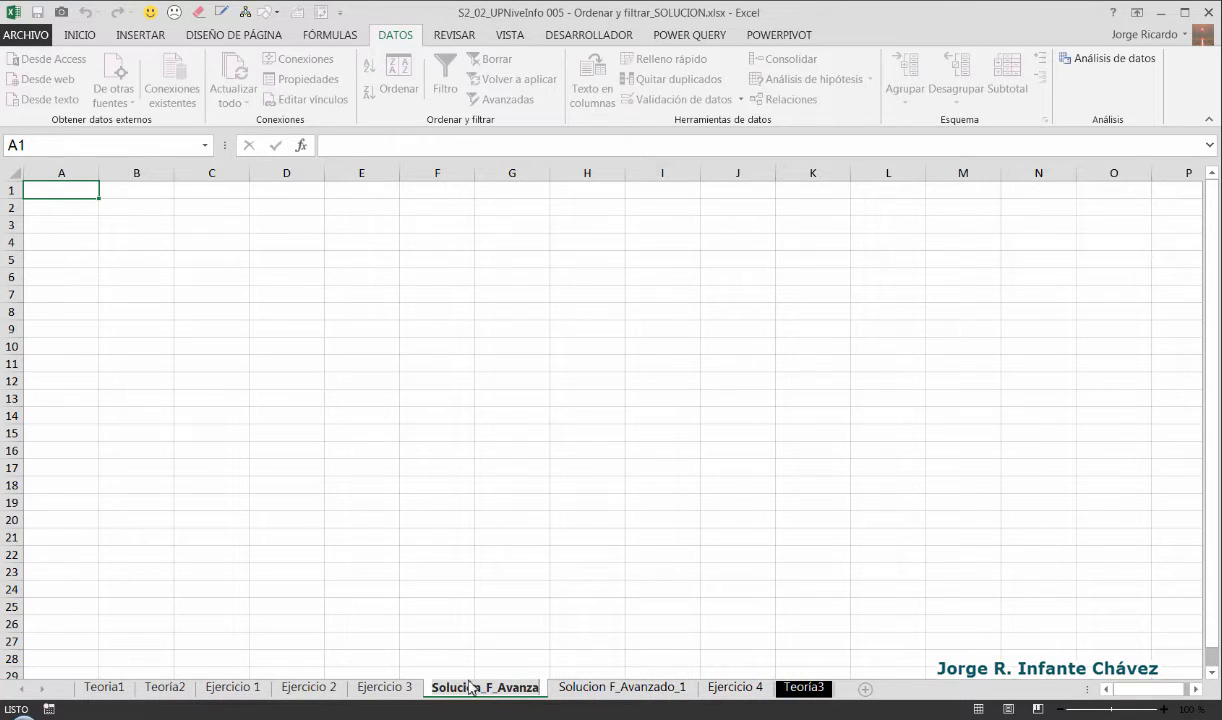
type("do_")
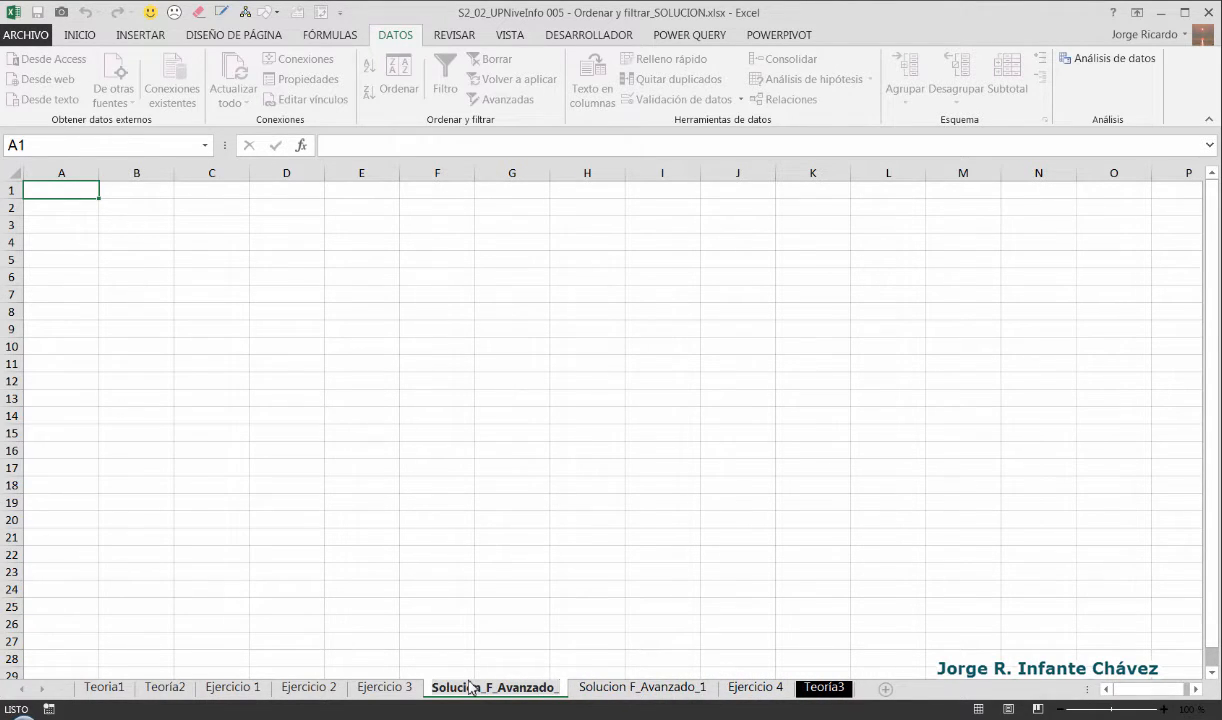
type("2")
key("Return")
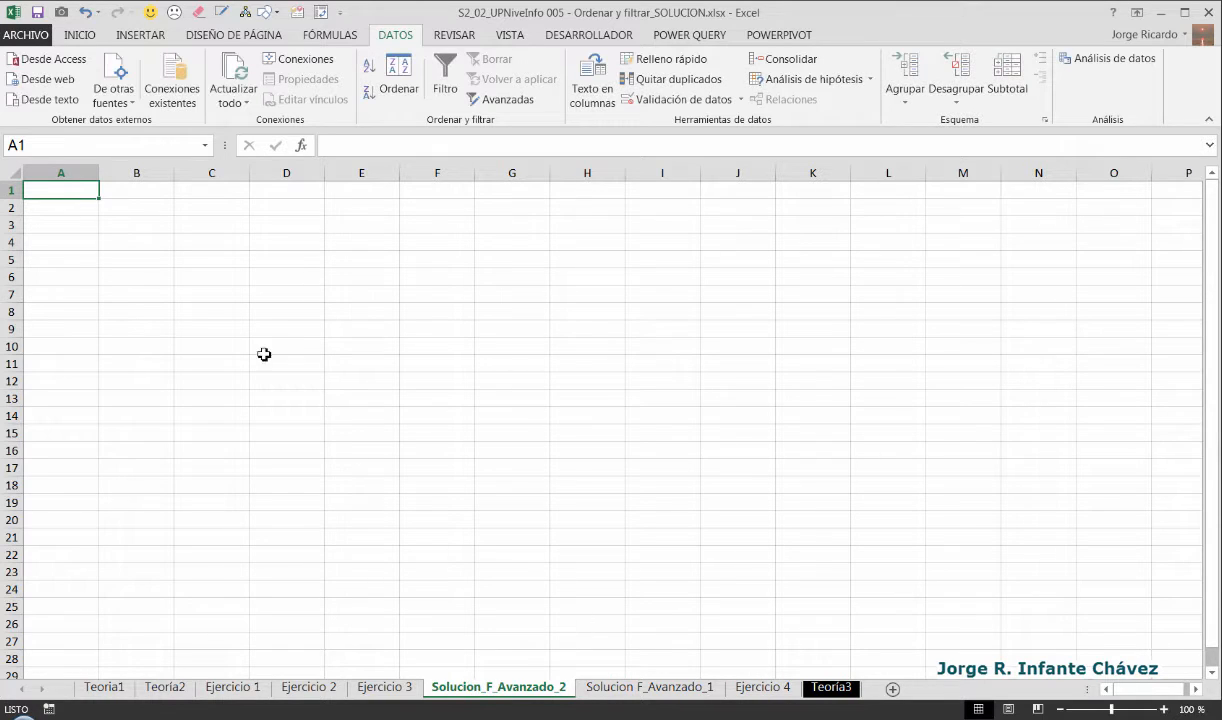
Step: Copy the table header row B13:G13 from the Ejercicio 3 sheet to cell B2 of the Solucion_F_Avanzado_2 sheet
left_click(150, 208)
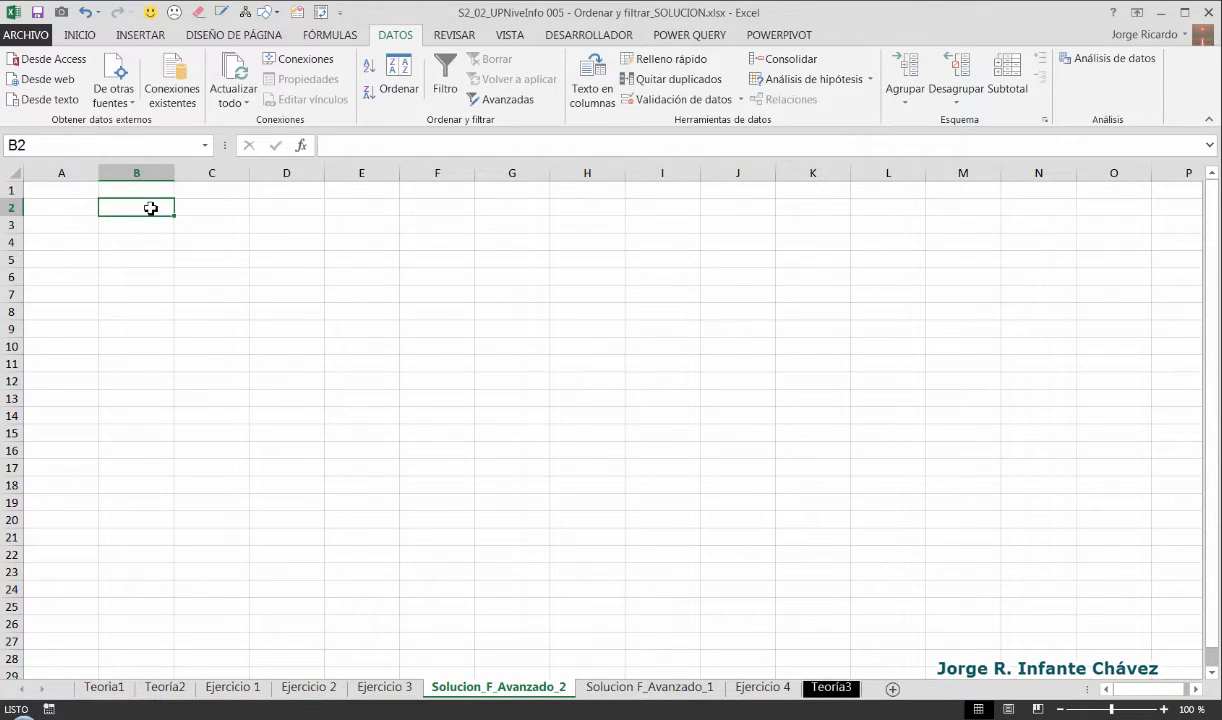
left_click(386, 690)
left_click_drag(82, 484, 1019, 500)
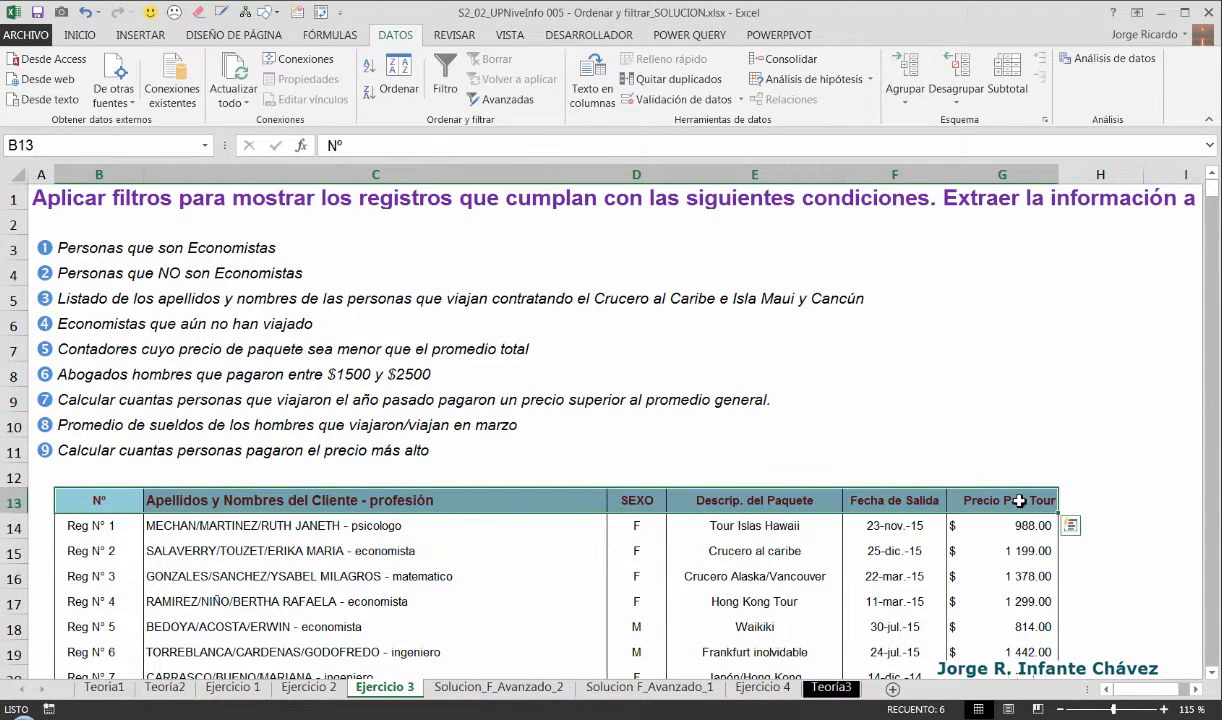
key("ctrl+c")
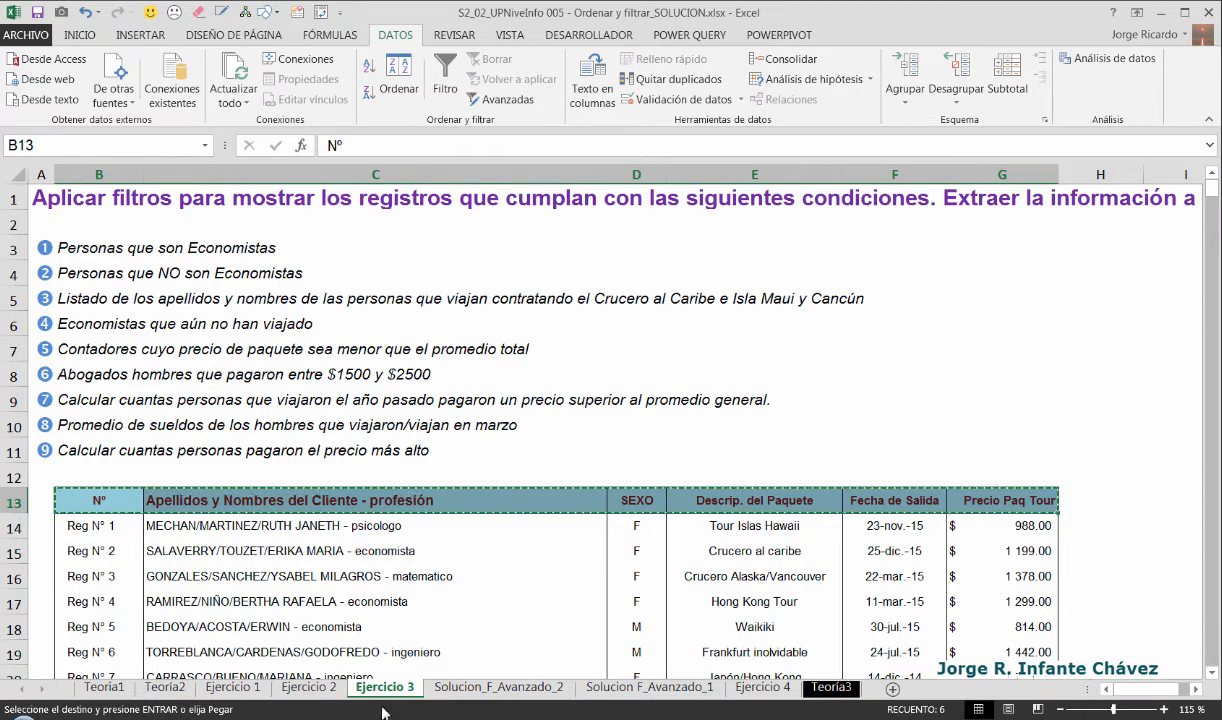
left_click(496, 688)
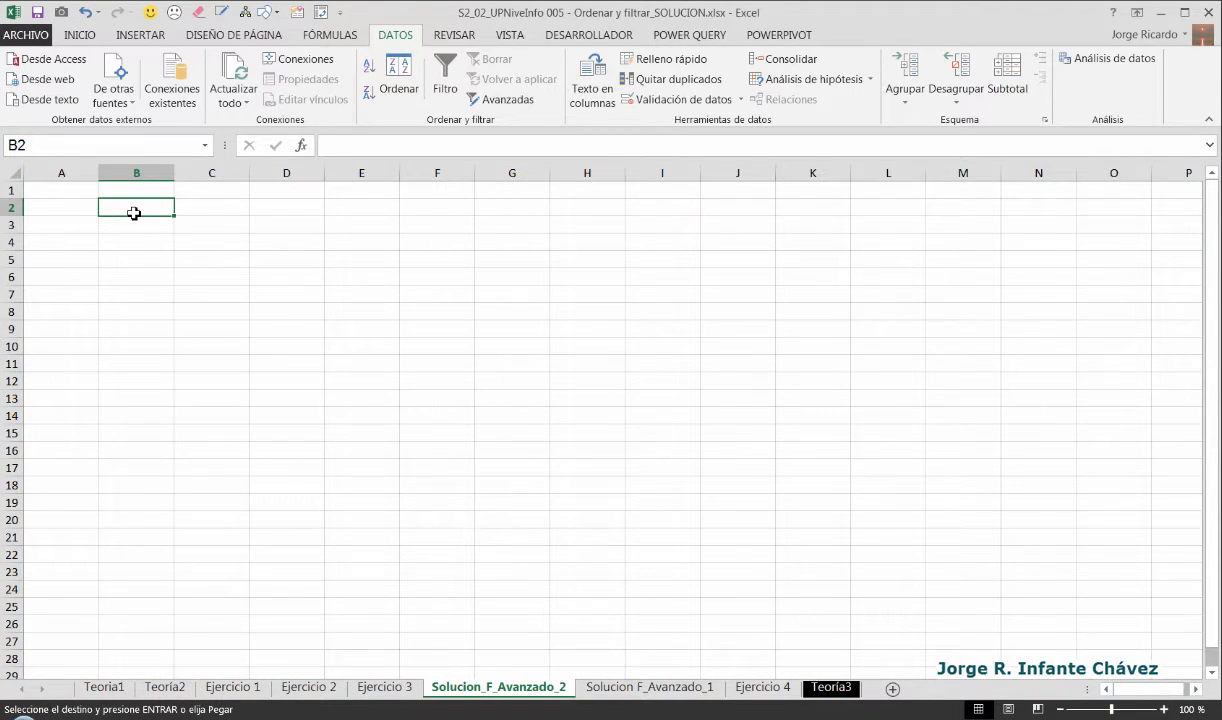
key("Return")
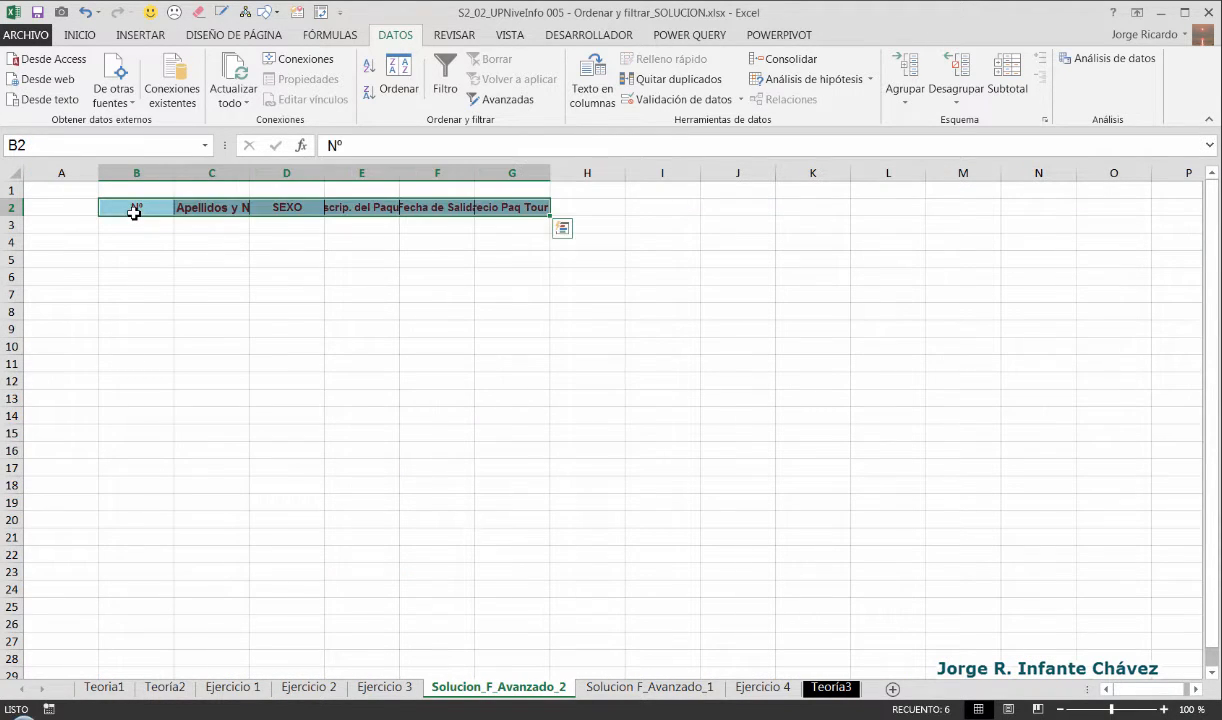
Step: Autofit the column widths to the copied headers in B2:G2
left_click(88, 37)
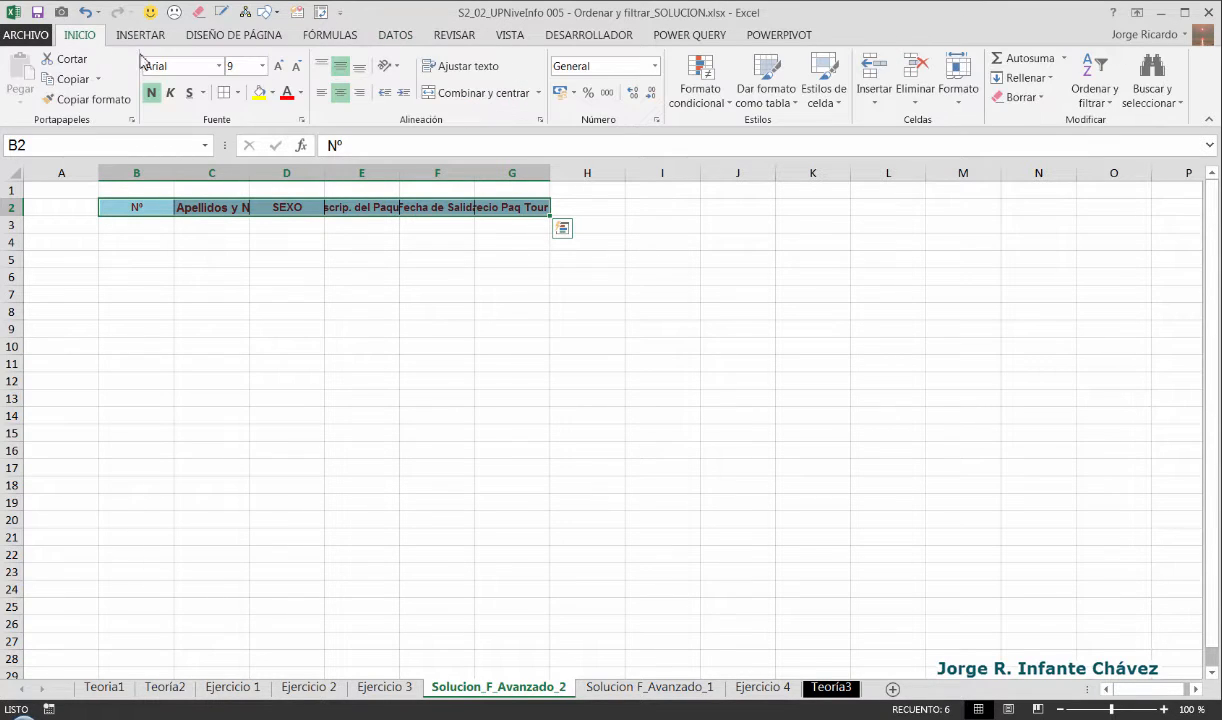
left_click(960, 98)
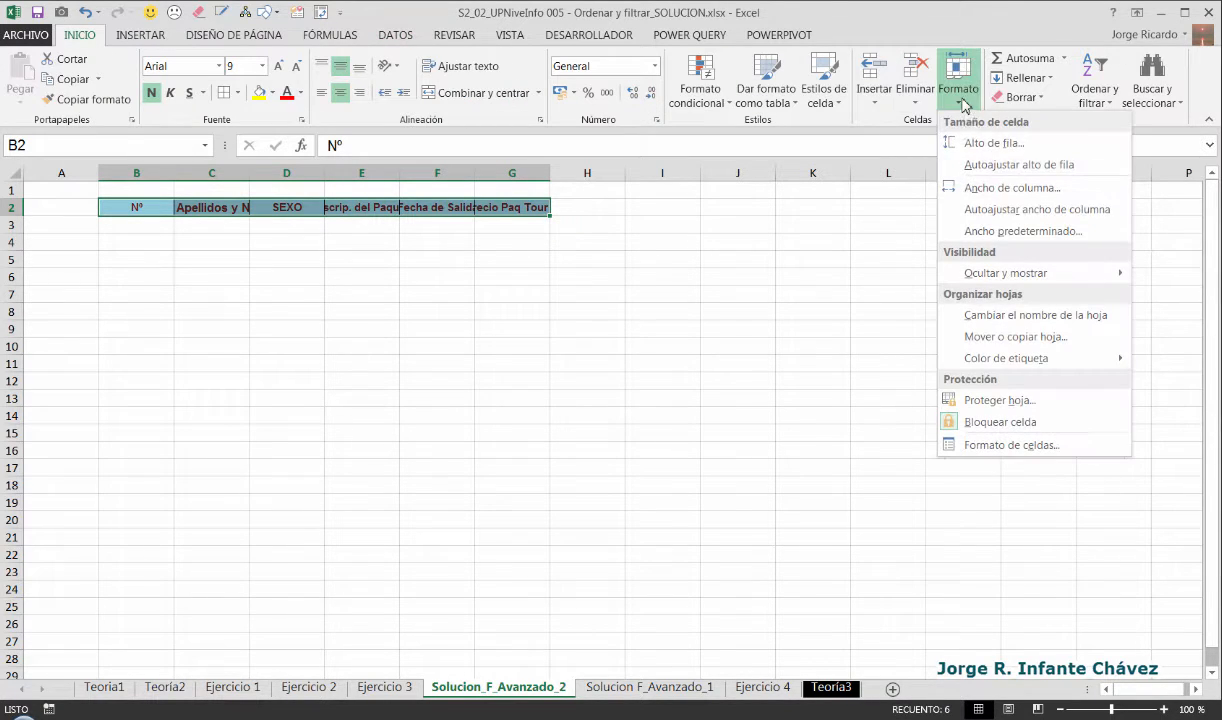
left_click(987, 214)
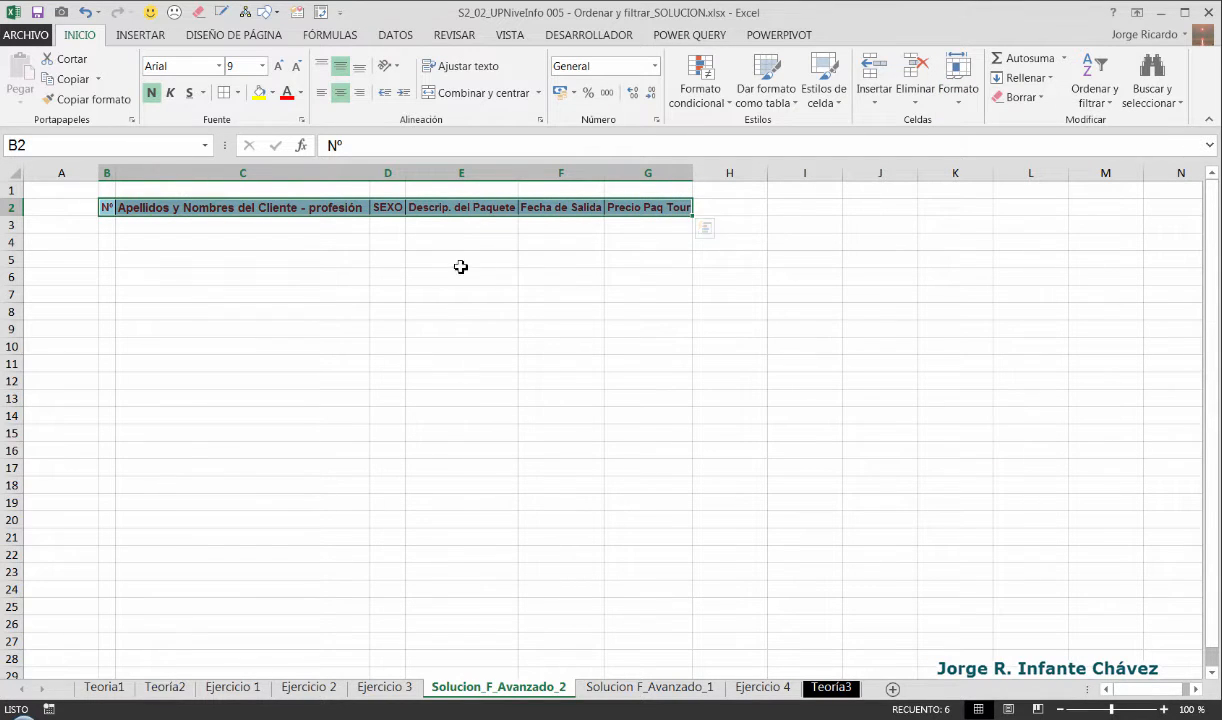
left_click(309, 228)
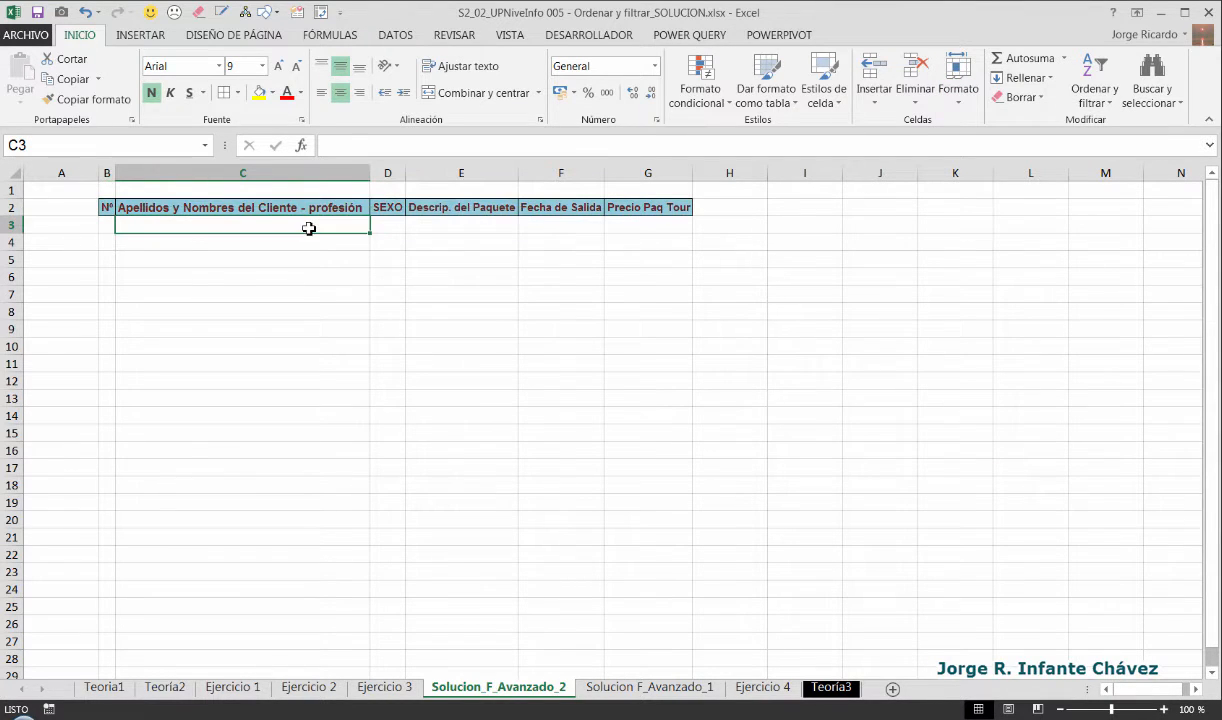
Step: Format the criteria cells B3:G3 on the Solucion_F_Avanzado_2 sheet with middle vertical alignment, font size 22 and bold
left_click(384, 687)
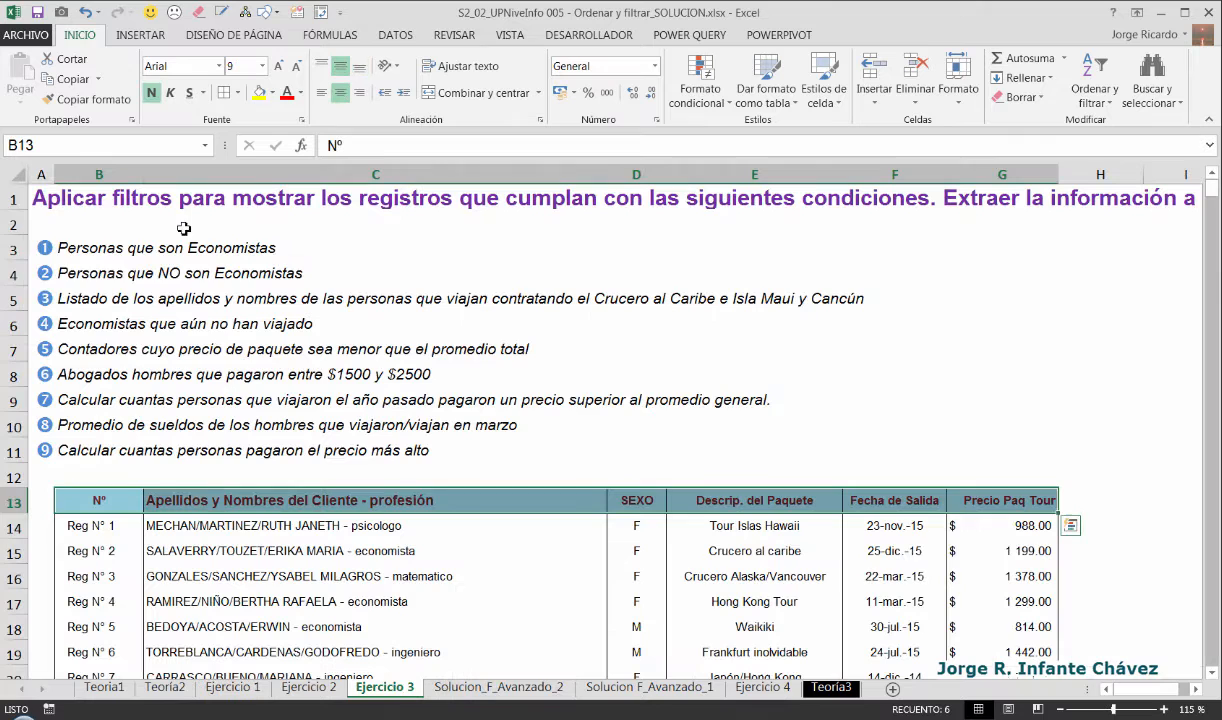
left_click(68, 270)
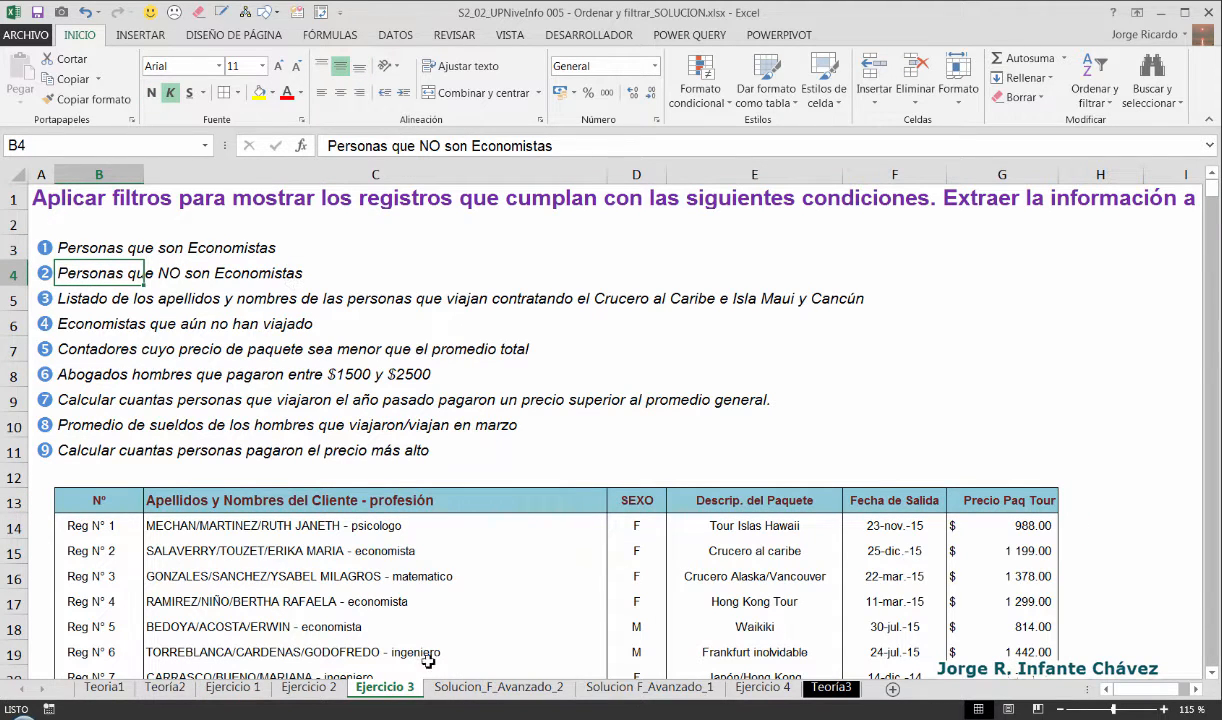
left_click(470, 687)
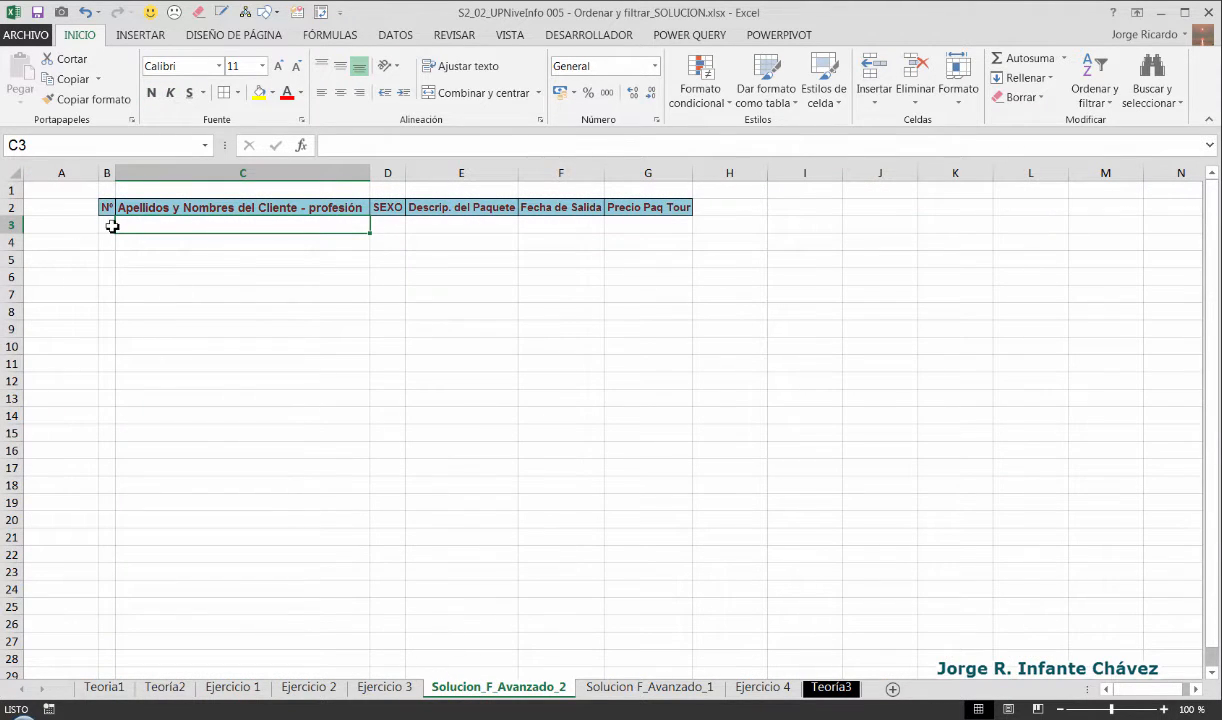
left_click_drag(112, 226, 638, 224)
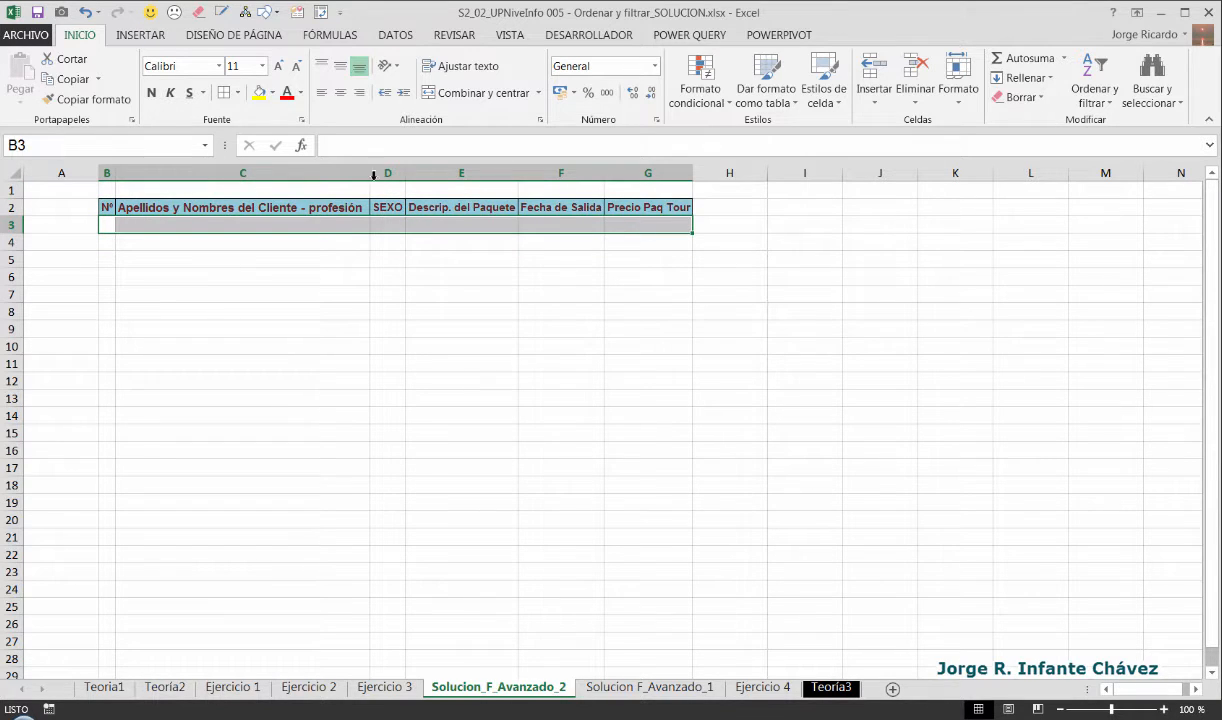
left_click(340, 66)
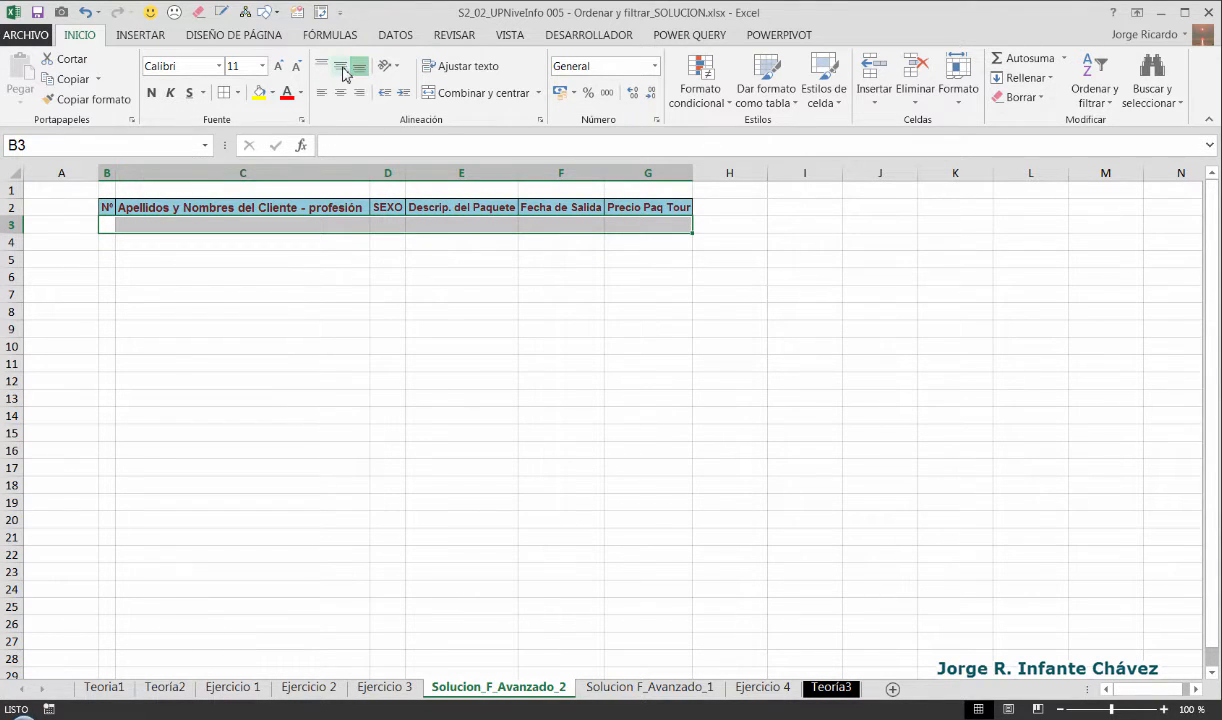
left_click(279, 66)
left_click(279, 66)
left_click(279, 66)
left_click(279, 66)
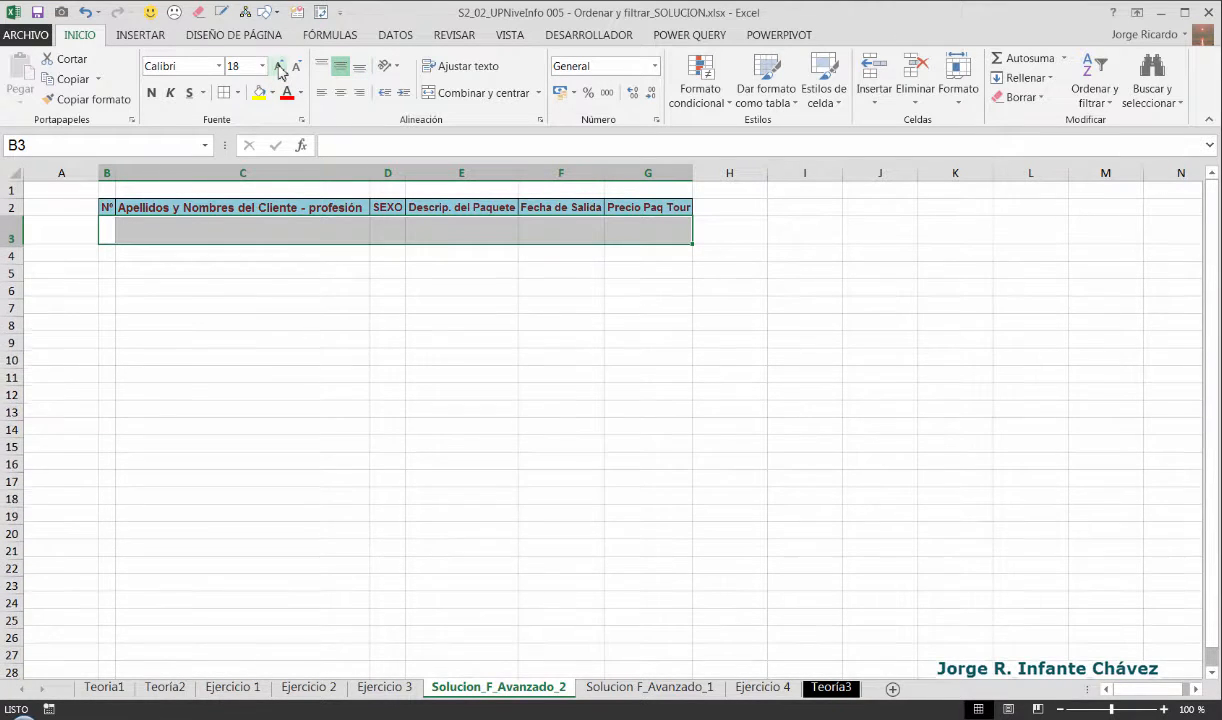
left_click(279, 66)
left_click(279, 66)
left_click(151, 92)
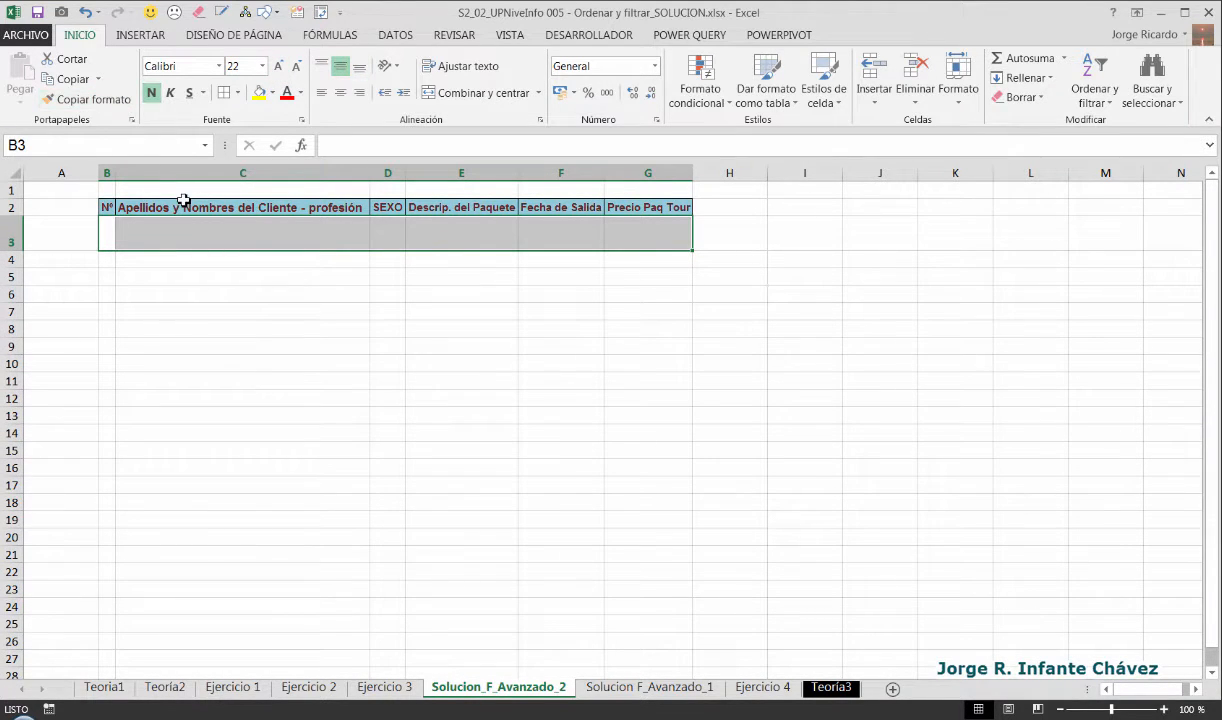
Step: Enter the wildcard criterion "* - ECONOMISTA*" in cell C3, under the Apellidos y Nombres del Cliente - profesión header
left_click(175, 229)
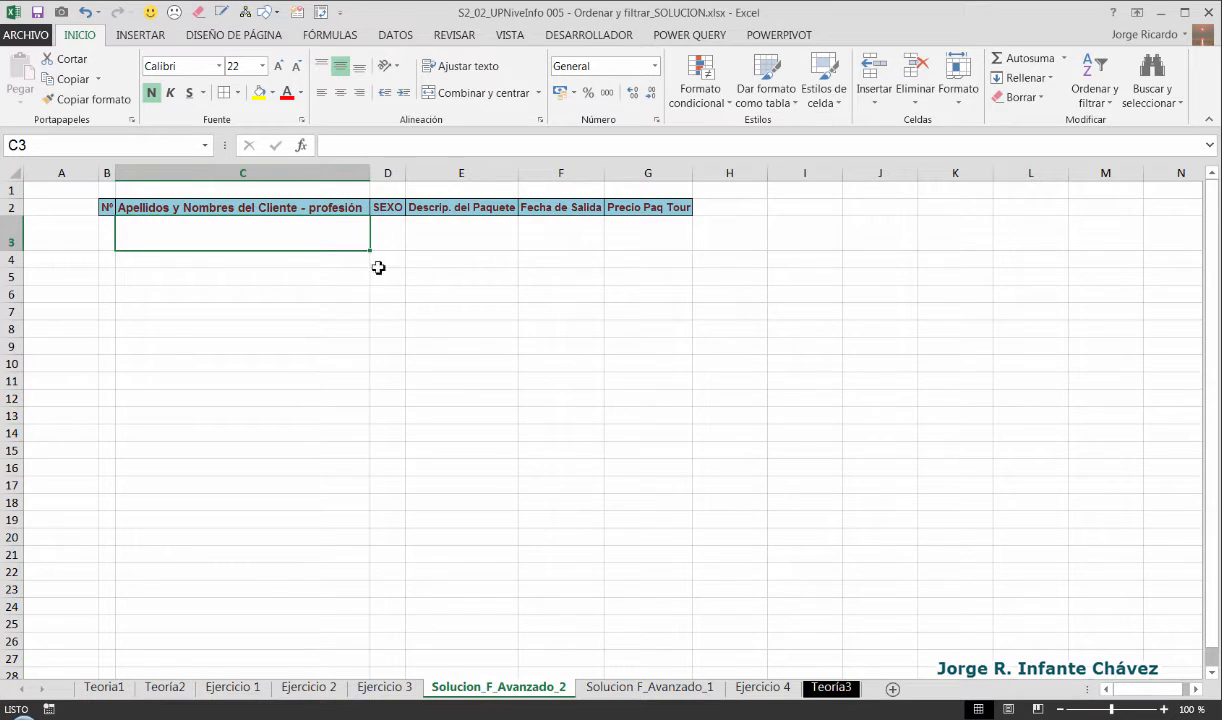
scroll(428, 310, "up", 2)
scroll(428, 310, "up", 4)
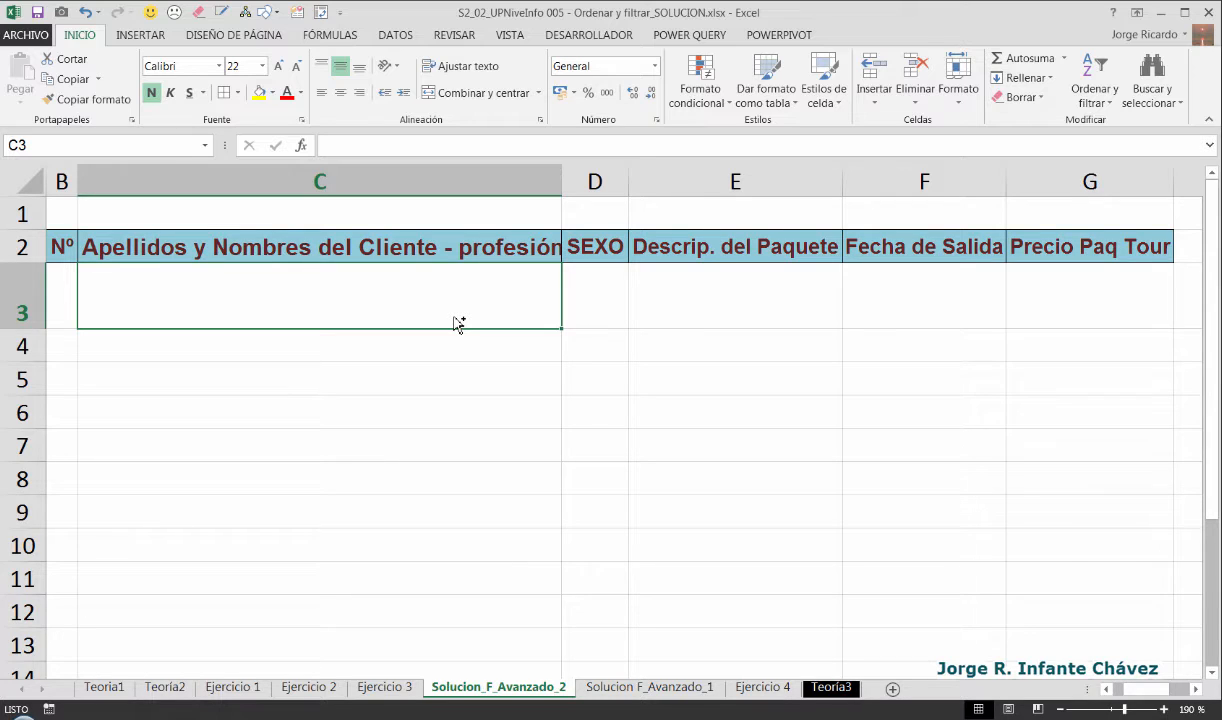
type("*")
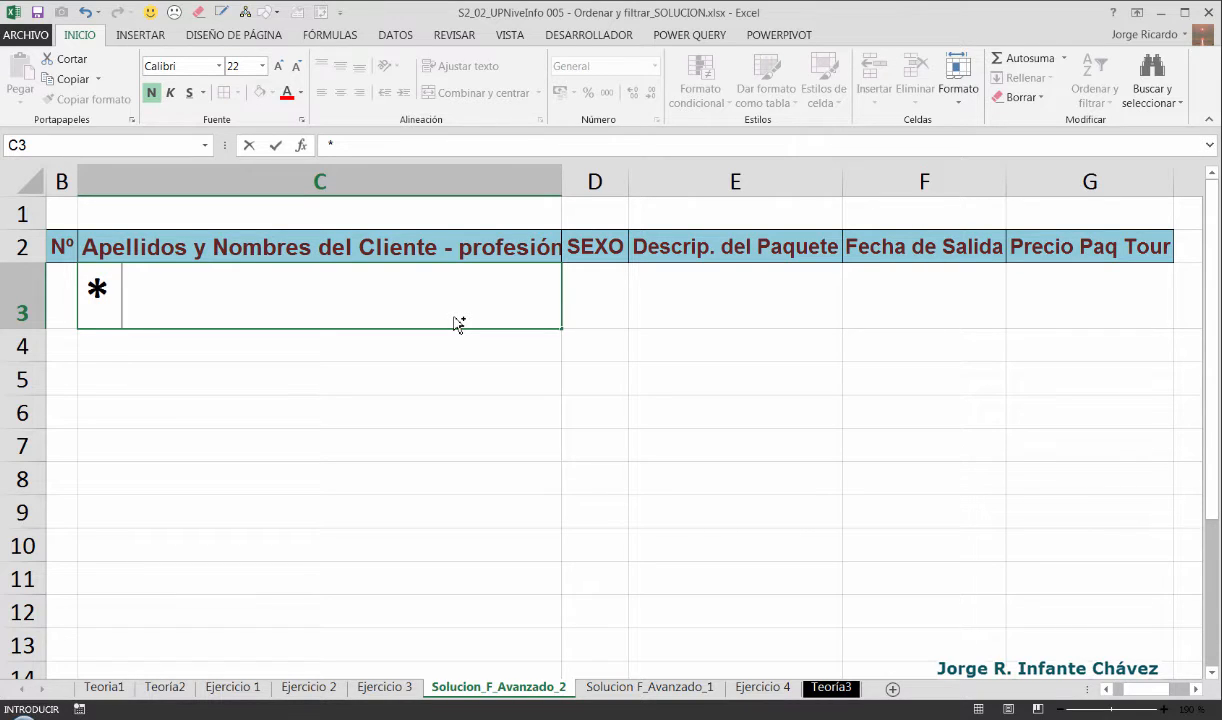
type("-")
type("ECONOMI")
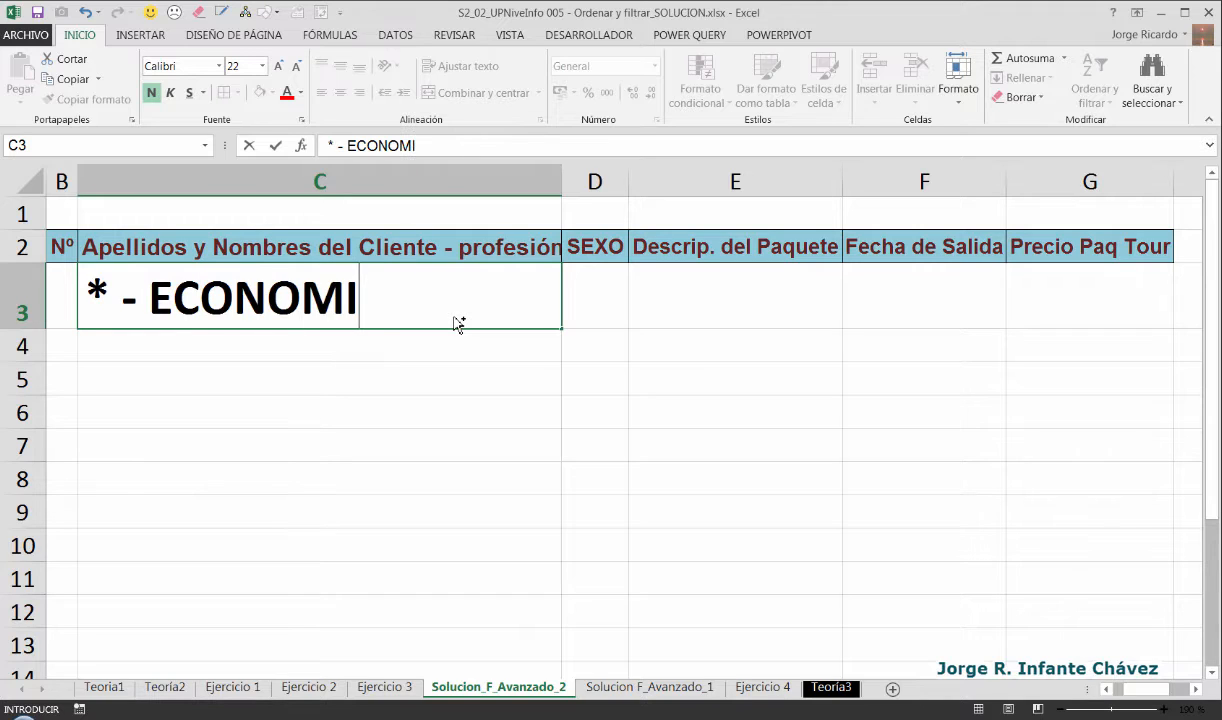
type("STA")
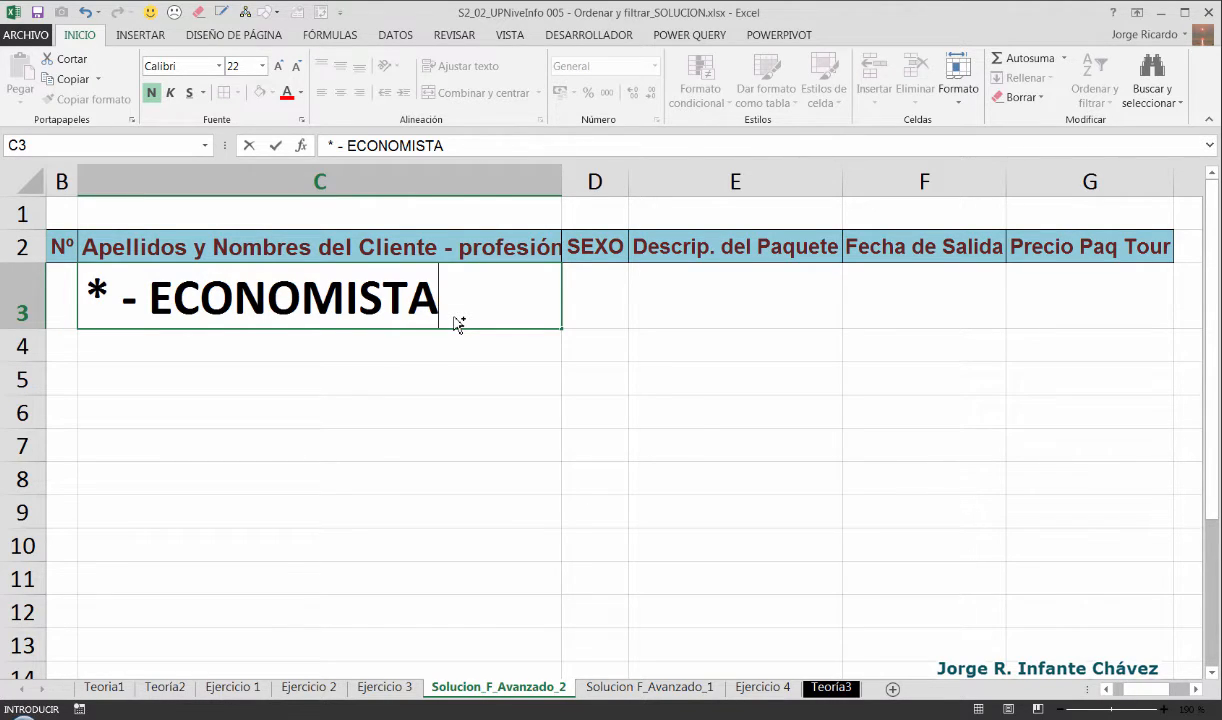
type("*")
key("shift+Left")
key("shift+Left")
key("Right")
key("Left")
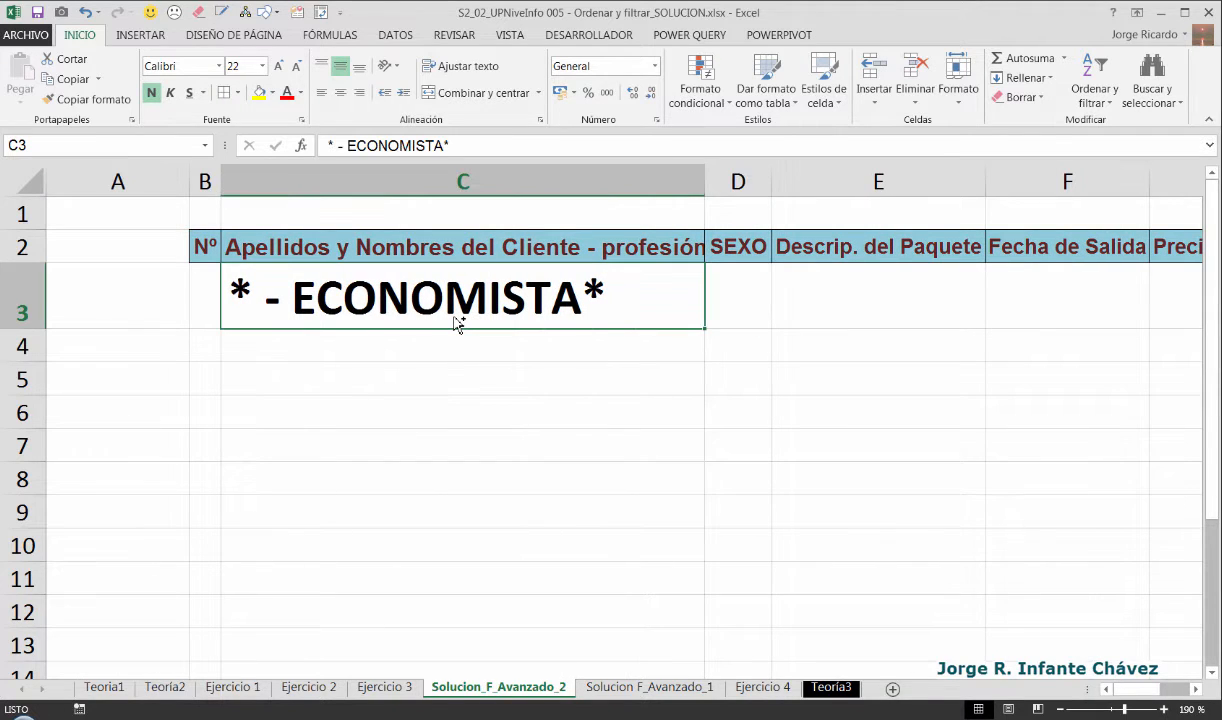
Step: Add the not-equal operator before the wildcard text in criteria cell C3 so that it reads "<>* - ECONOMISTA*"
key("F2")
key("Left")
key("Left")
key("Left")
key("Left")
key("Left")
key("Left")
key("Left")
key("Left")
key("Left")
key("Left")
key("Left")
key("Left")
key("Left")
key("Left")
key("Left")
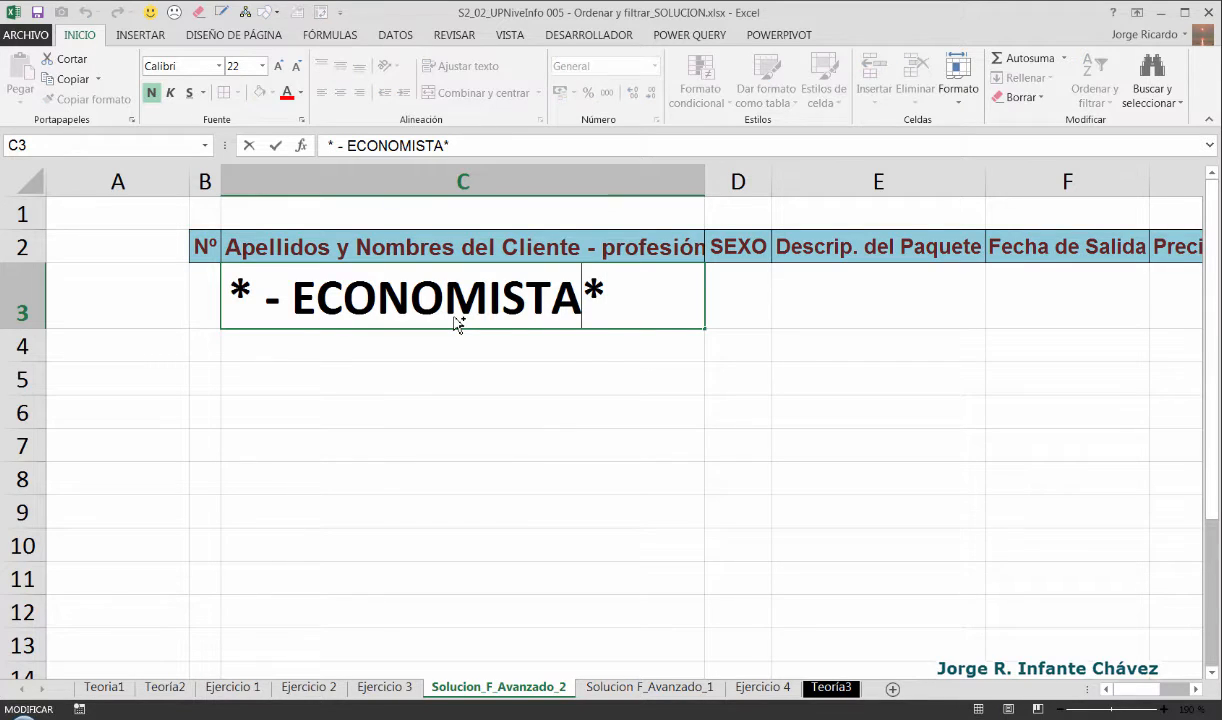
key("shift+Right")
key("shift+Right")
key("shift+Right")
key("shift+Right")
key("shift+Right")
key("shift+Right")
key("shift+Right")
key("shift+Right")
key("shift+Right")
key("shift+Right")
key("shift+Right")
key("shift+Right")
key("shift+Right")
key("shift+Right")
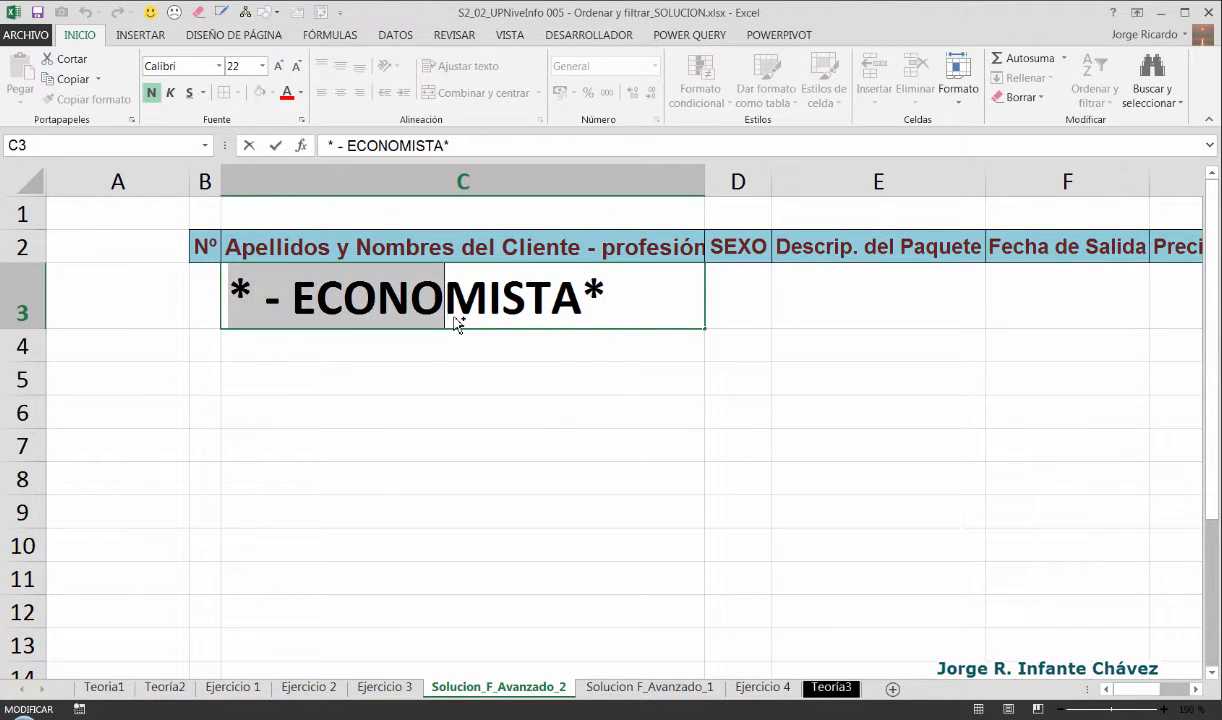
key("shift+Left")
key("shift+Left")
key("shift+Left")
key("shift+Left")
key("shift+Left")
key("shift+Left")
key("shift+Left")
key("shift+Left")
key("shift+Left")
key("End")
key("shift+Home")
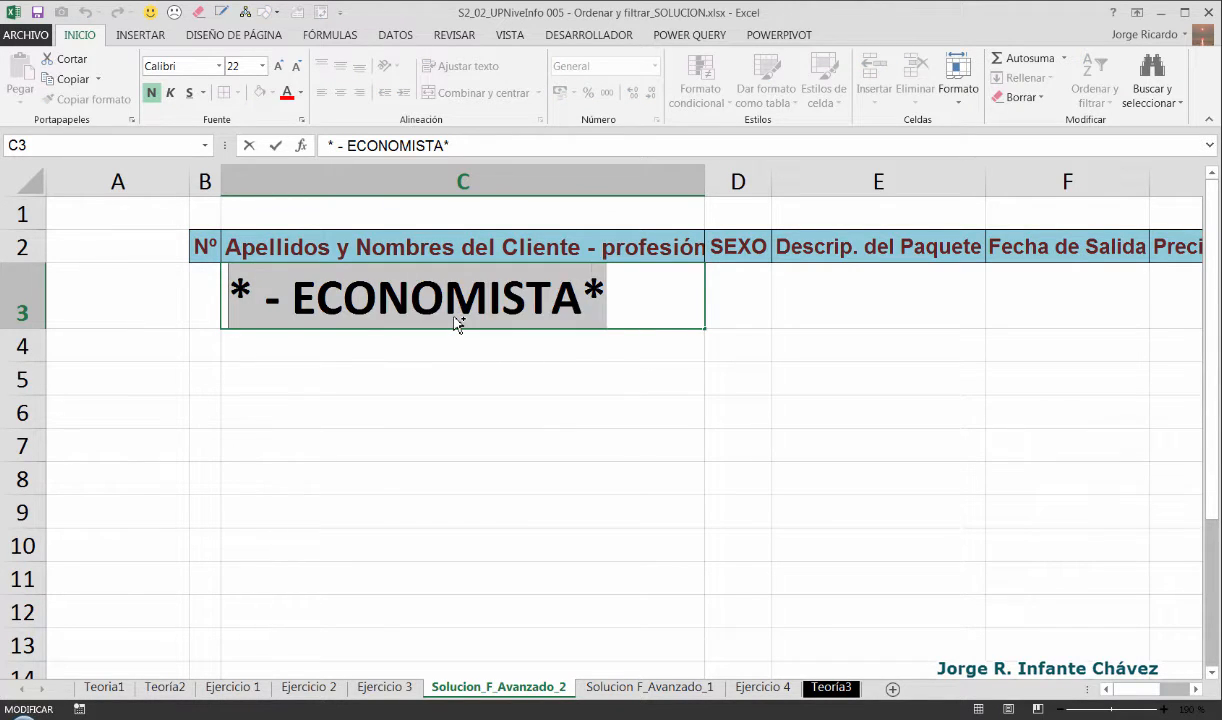
key("shift+Right")
key("shift+Left")
key("shift+Right")
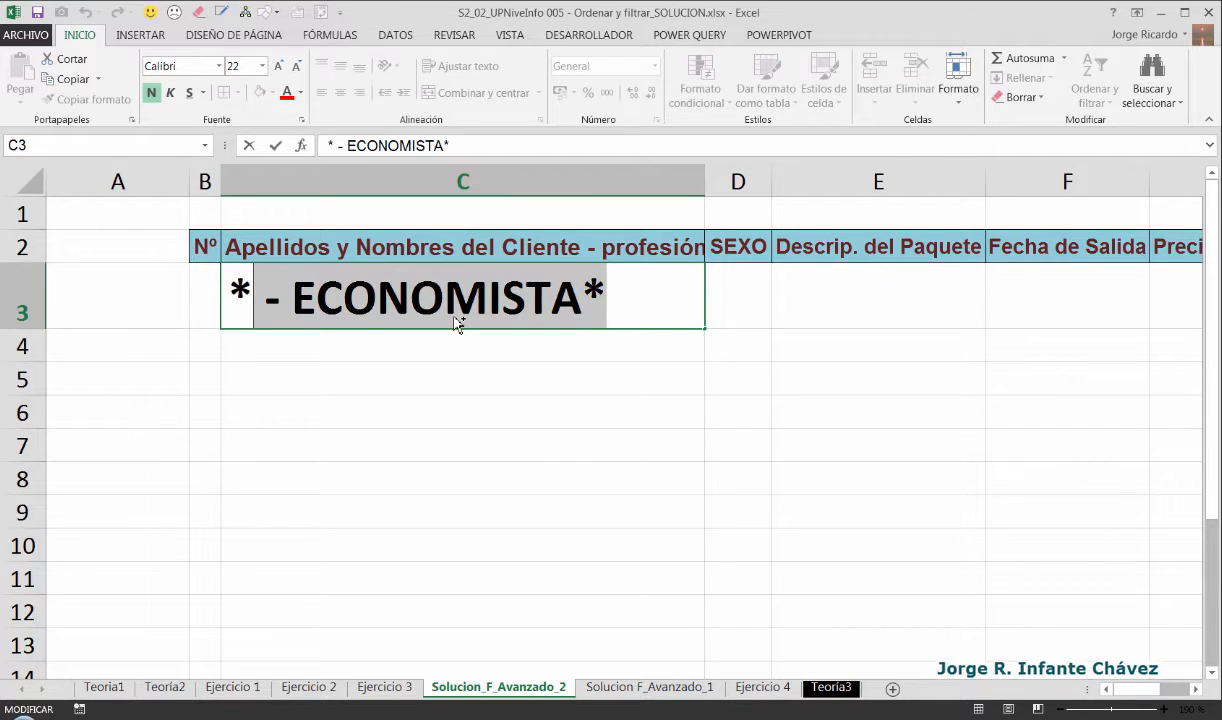
key("shift+Left")
key("Left")
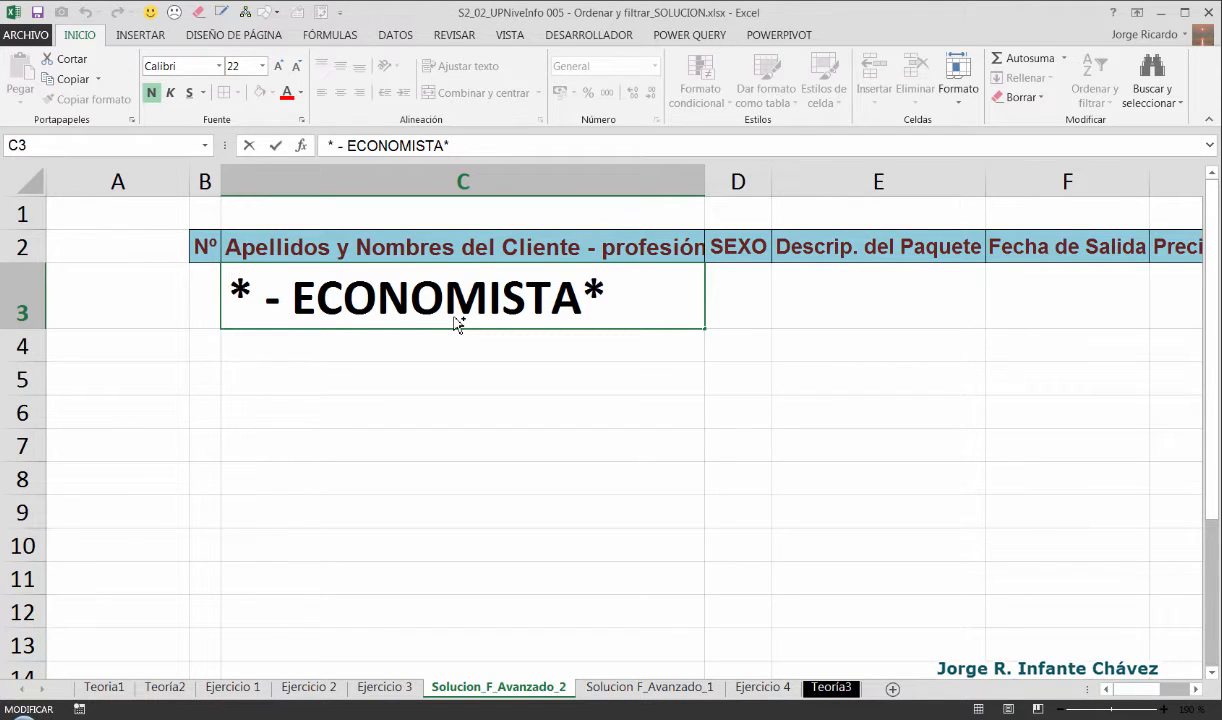
type("<>")
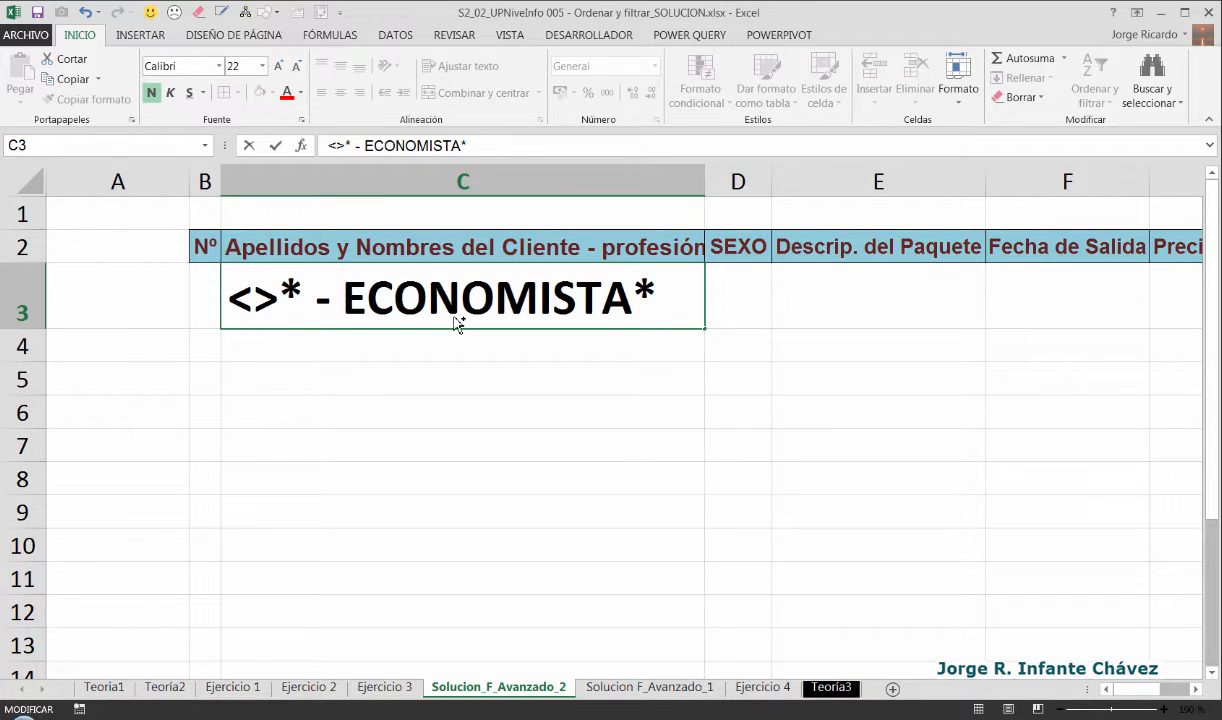
key("shift+Left")
key("shift+Left")
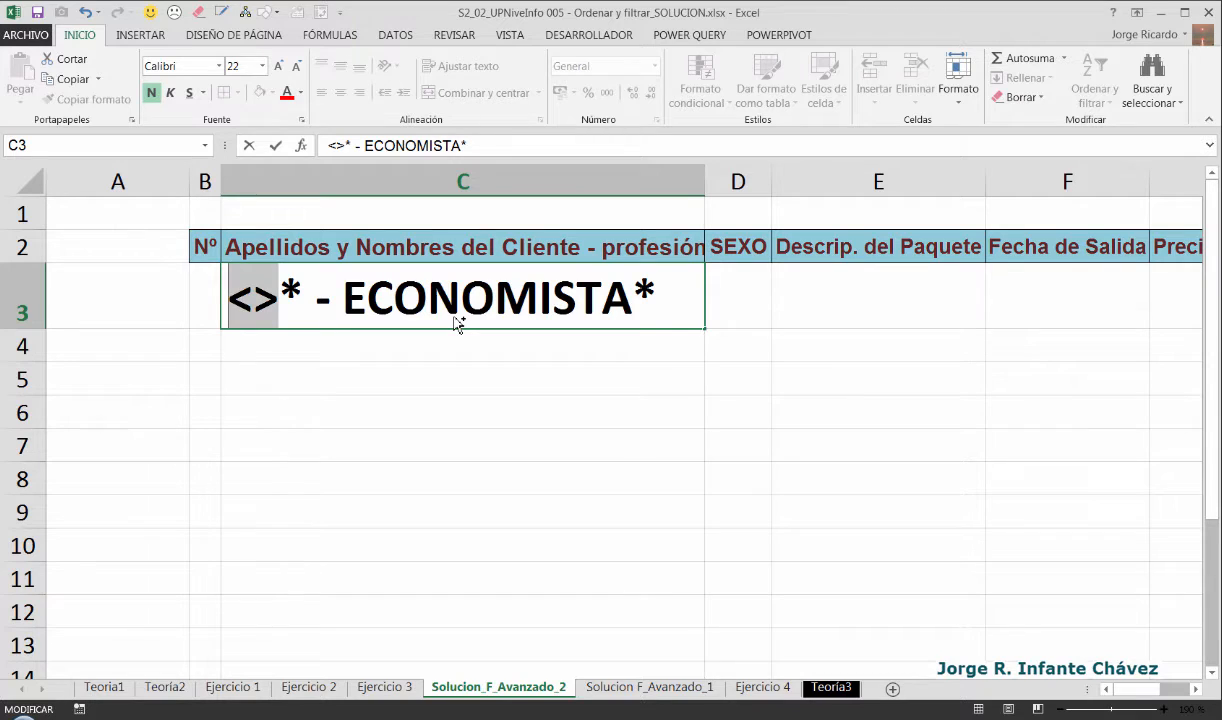
key("Left")
key("shift+Right")
key("shift+Right")
key("Right")
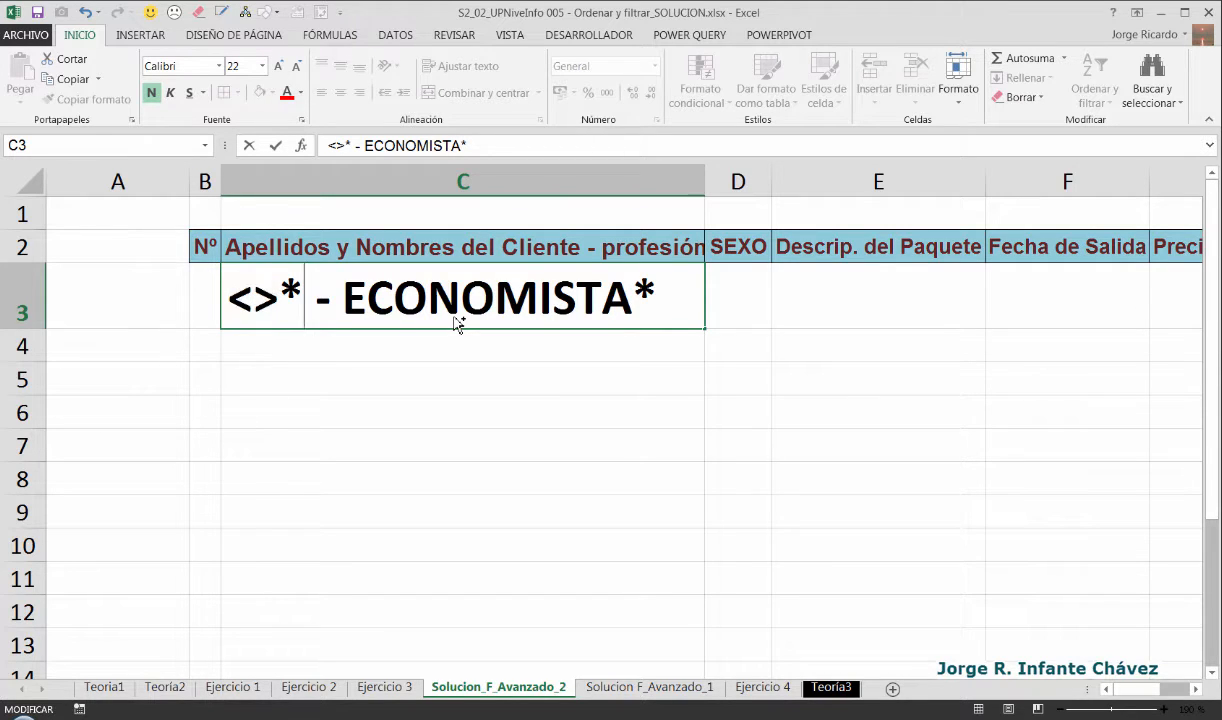
key("Left")
key("shift+Right")
key("shift+Right")
key("shift+Right")
key("shift+End")
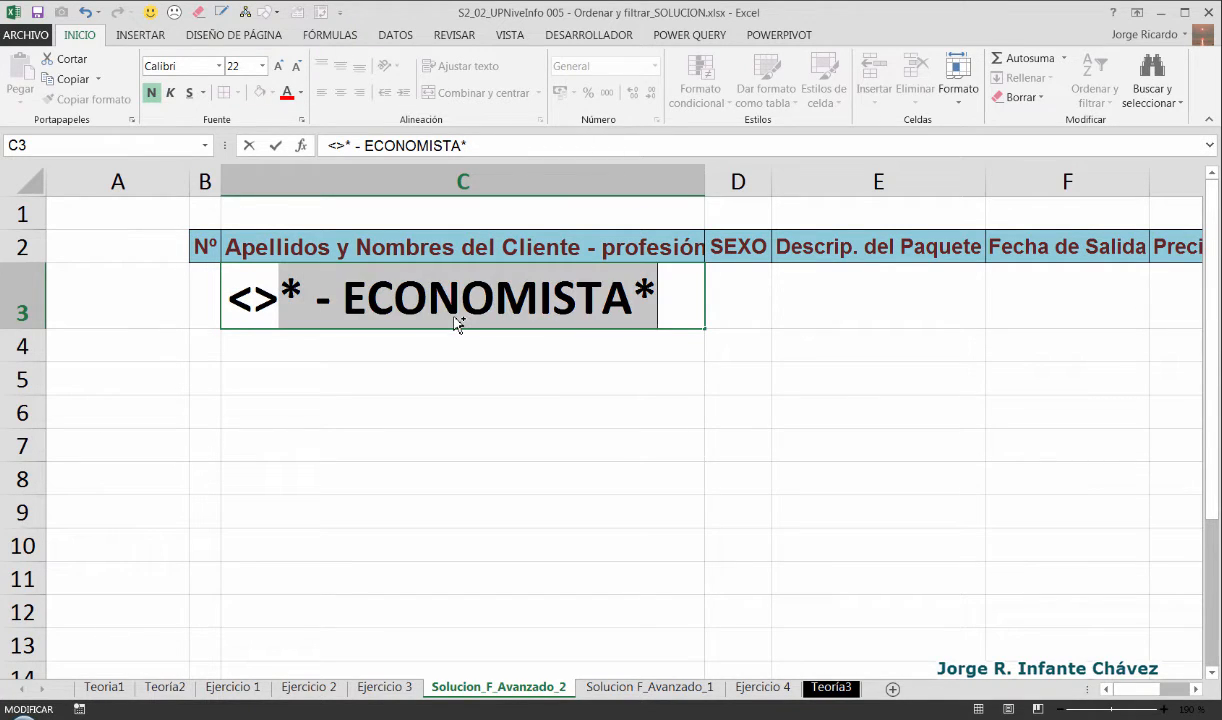
key("Left")
key("Left")
key("Left")
key("Left")
key("Left")
key("Left")
key("Left")
key("Left")
key("Left")
key("Left")
key("Left")
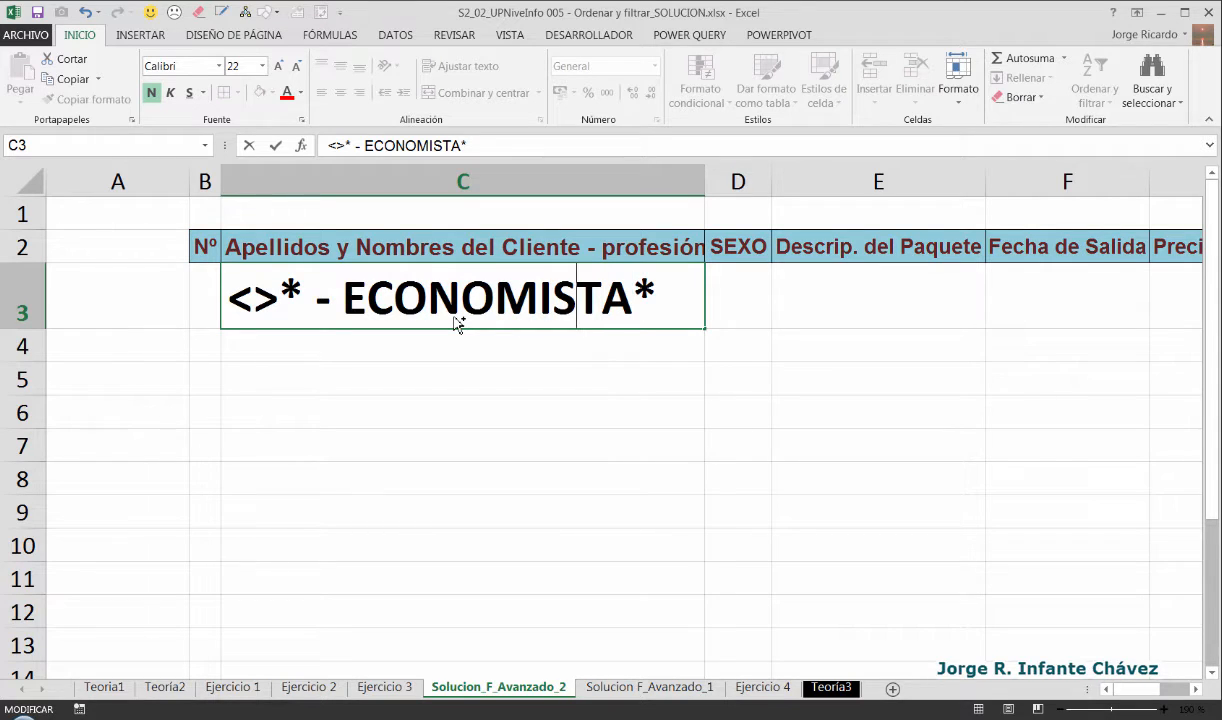
key("Home")
key("shift+Right")
key("shift+Right")
key("Right")
key("shift+Right")
key("shift+Right")
key("shift+Right")
key("shift+Right")
key("shift+Right")
key("shift+Right")
key("shift+Right")
key("shift+End")
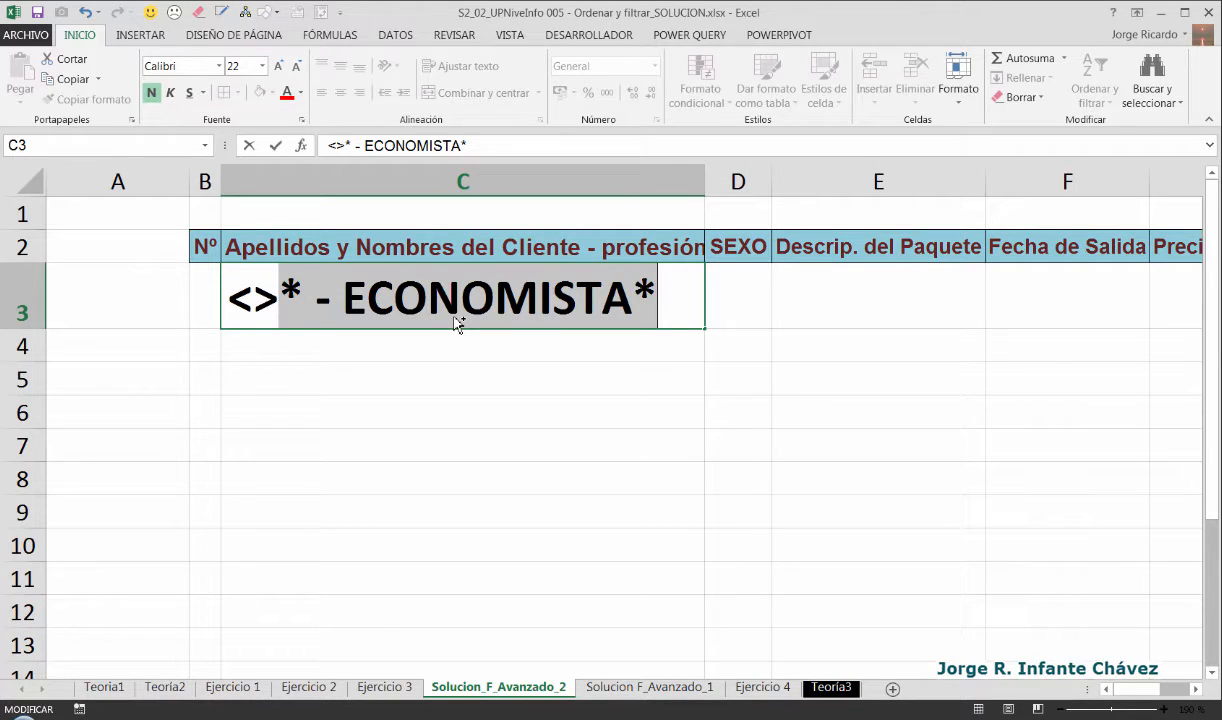
key("Return")
key("Up")
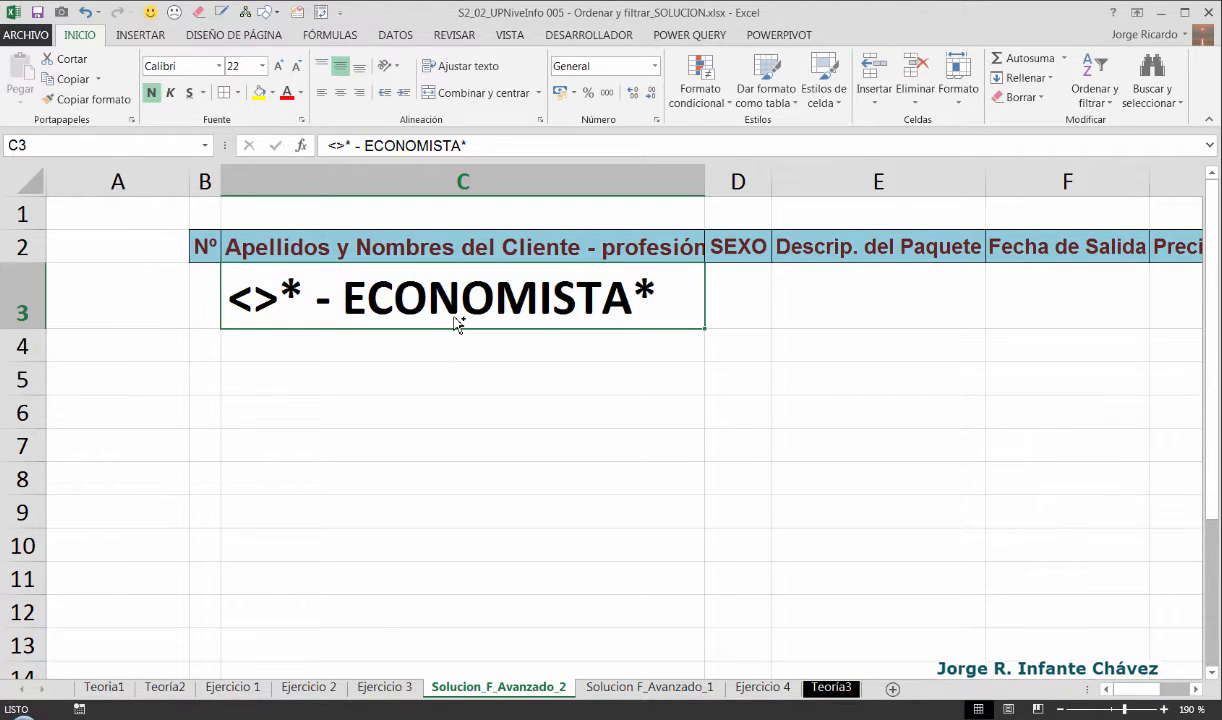
Step: Narrow column A of the Solucion_F_Avanzado_2 sheet to about a third of its width
left_click(278, 374)
scroll(278, 374, "down", 4, "ctrl")
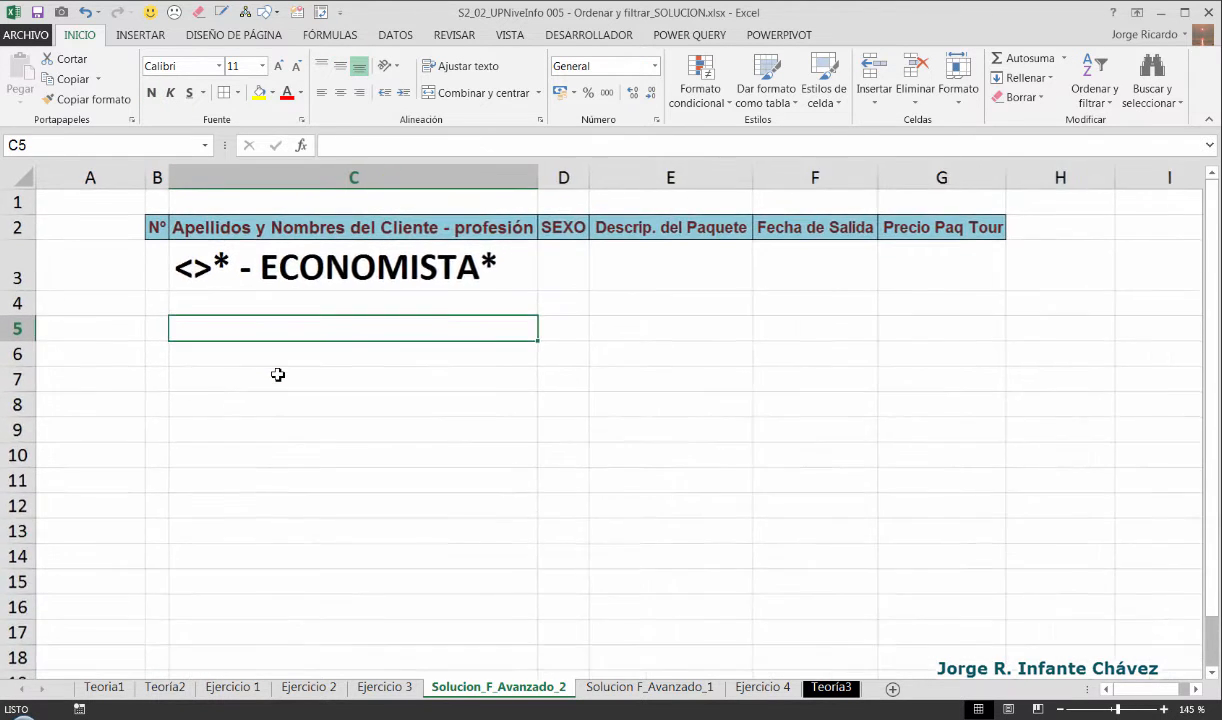
left_click_drag(125, 175, 61, 176)
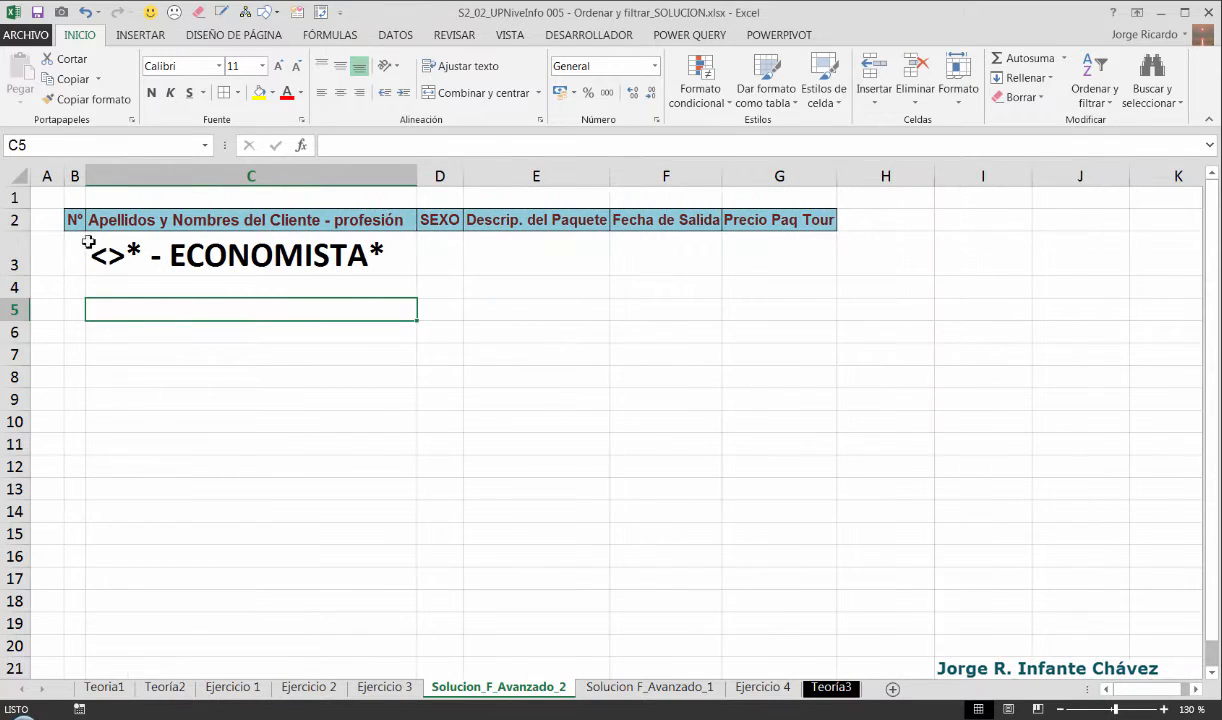
Step: Apply all borders to the criteria range B2:G3
left_click_drag(78, 221, 790, 250)
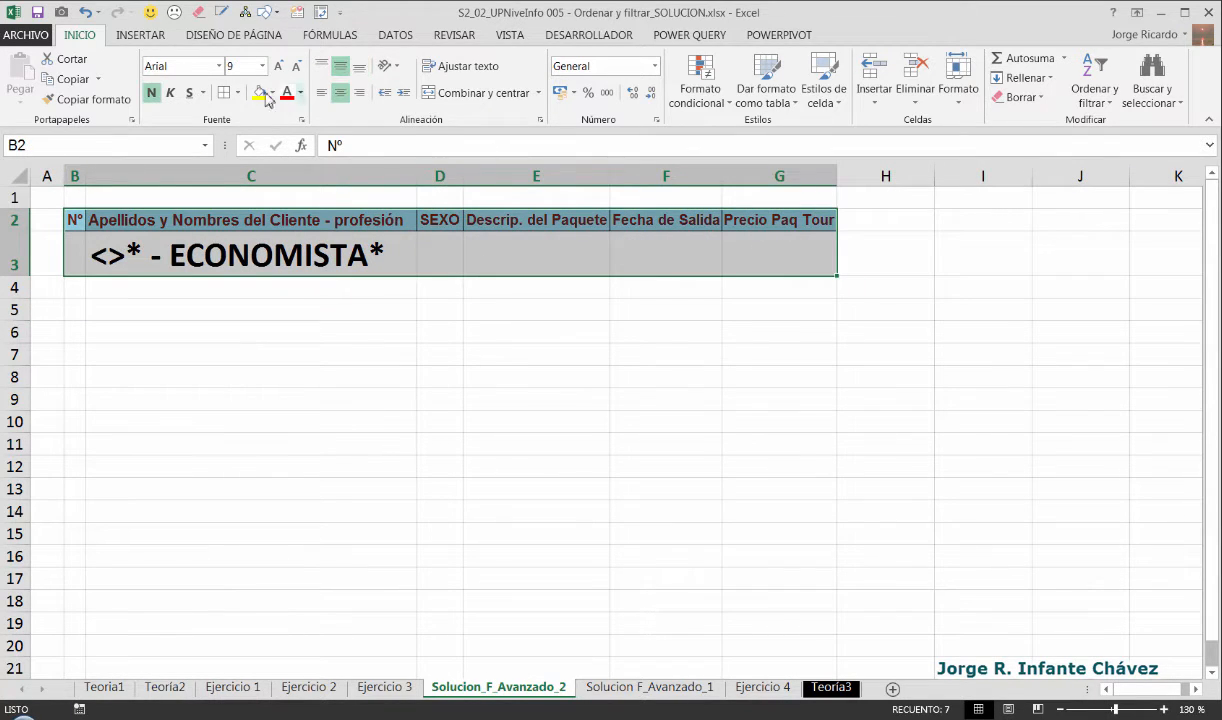
left_click(195, 312)
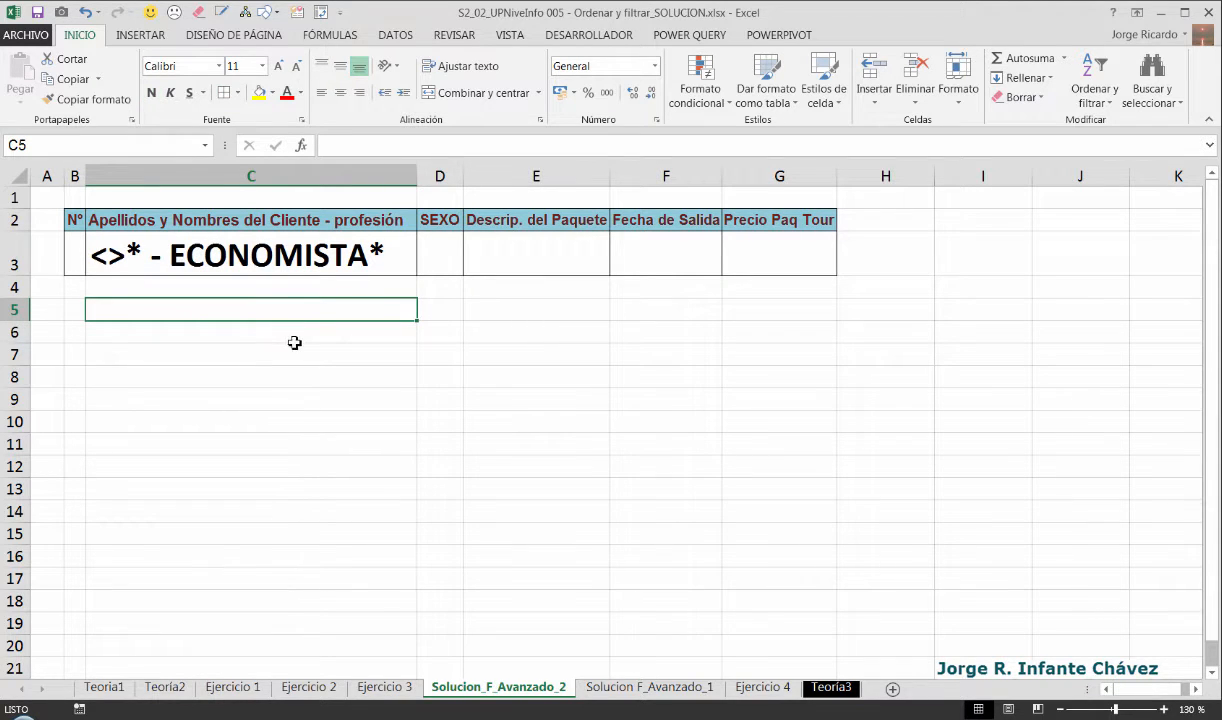
left_click(448, 326)
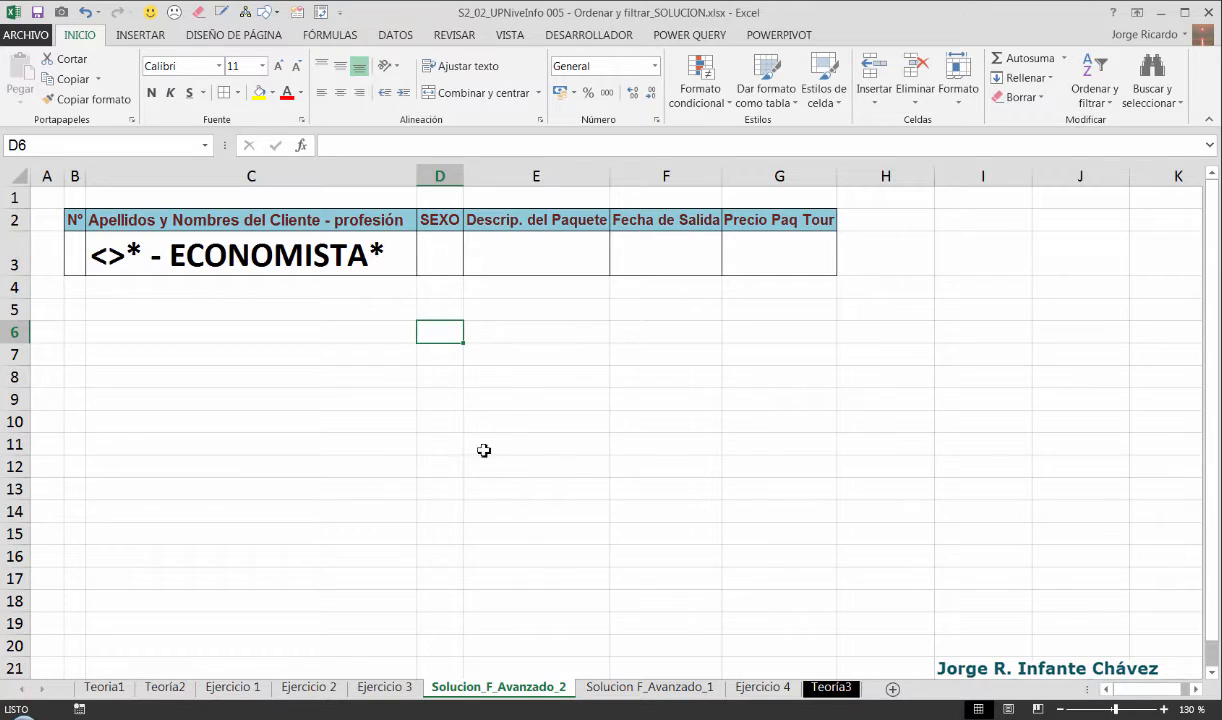
Step: Define the workbook-level name BD_EJERCICIO3 for the whole table B13:G513, including its headers, on the Ejercicio 3 sheet
left_click(384, 688)
left_click(300, 551)
scroll(340, 510, "down", 3)
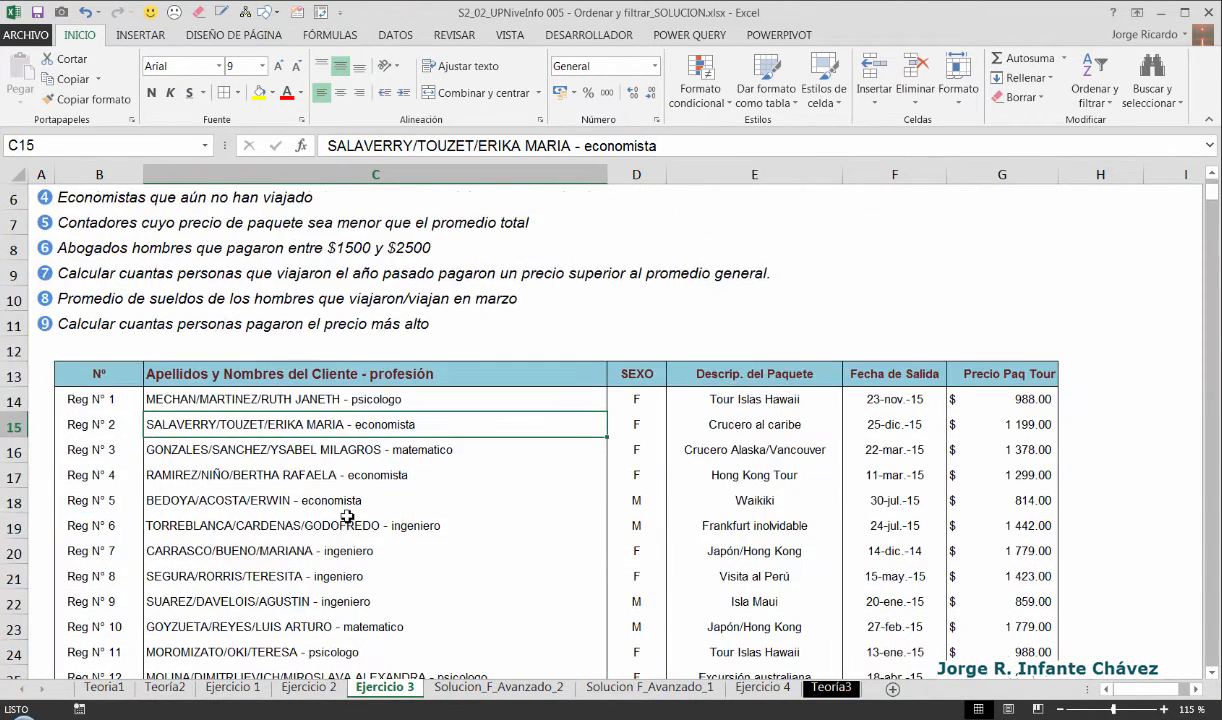
scroll(340, 500, "down", 1)
left_click(252, 298)
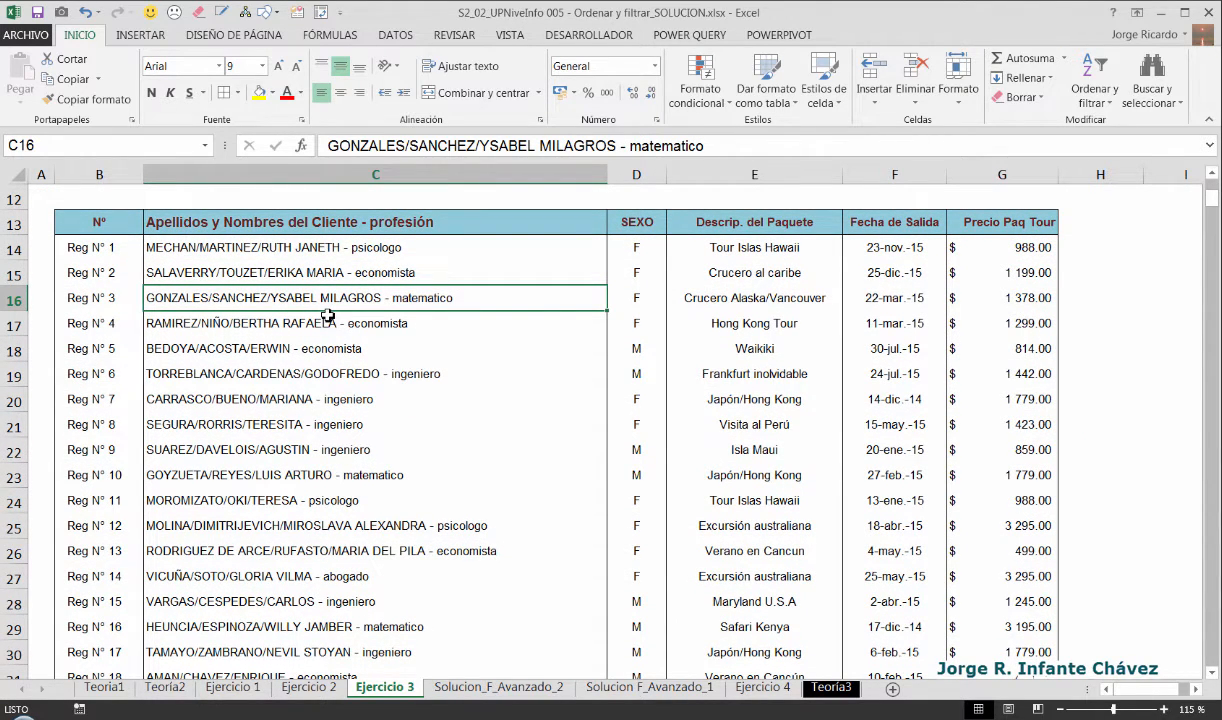
key("ctrl+a")
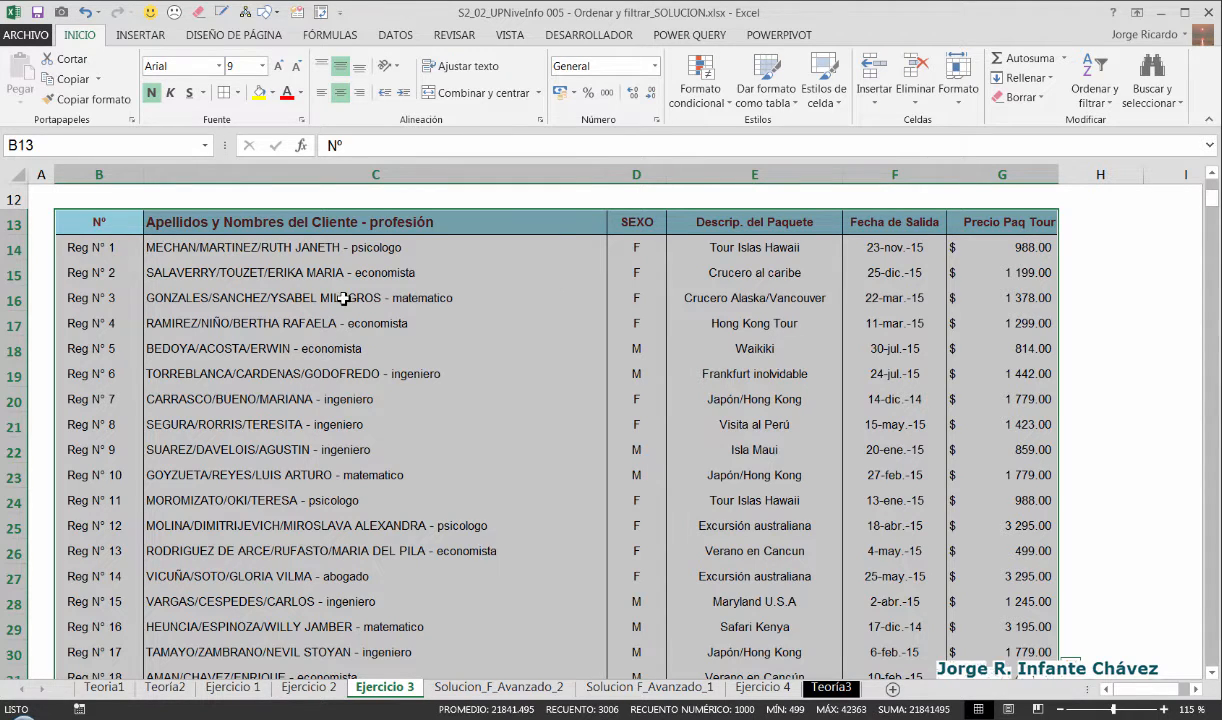
right_click(343, 297)
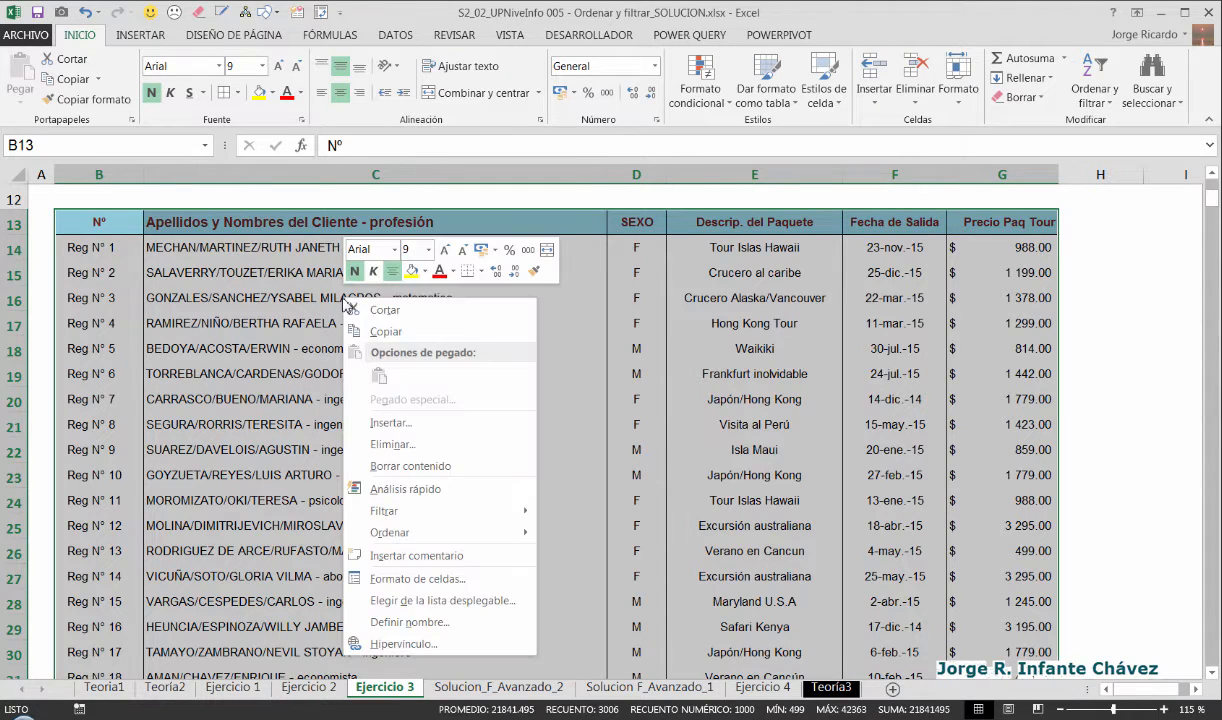
left_click(405, 622)
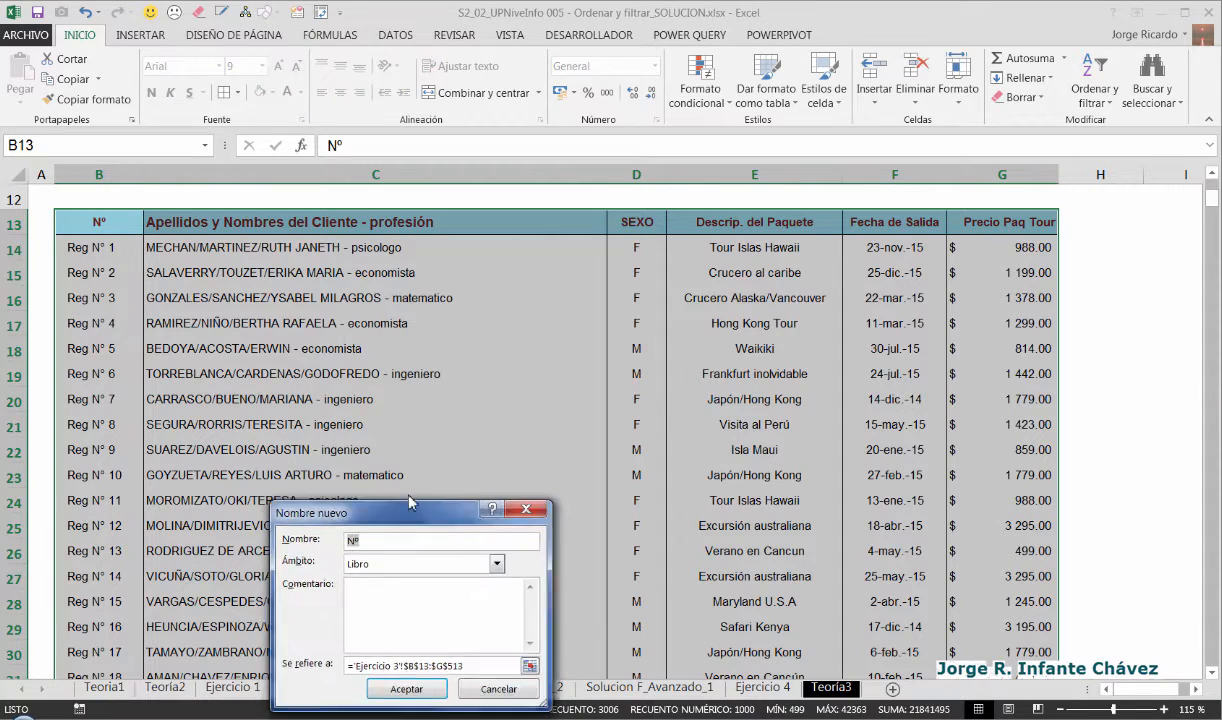
left_click_drag(395, 516, 505, 301)
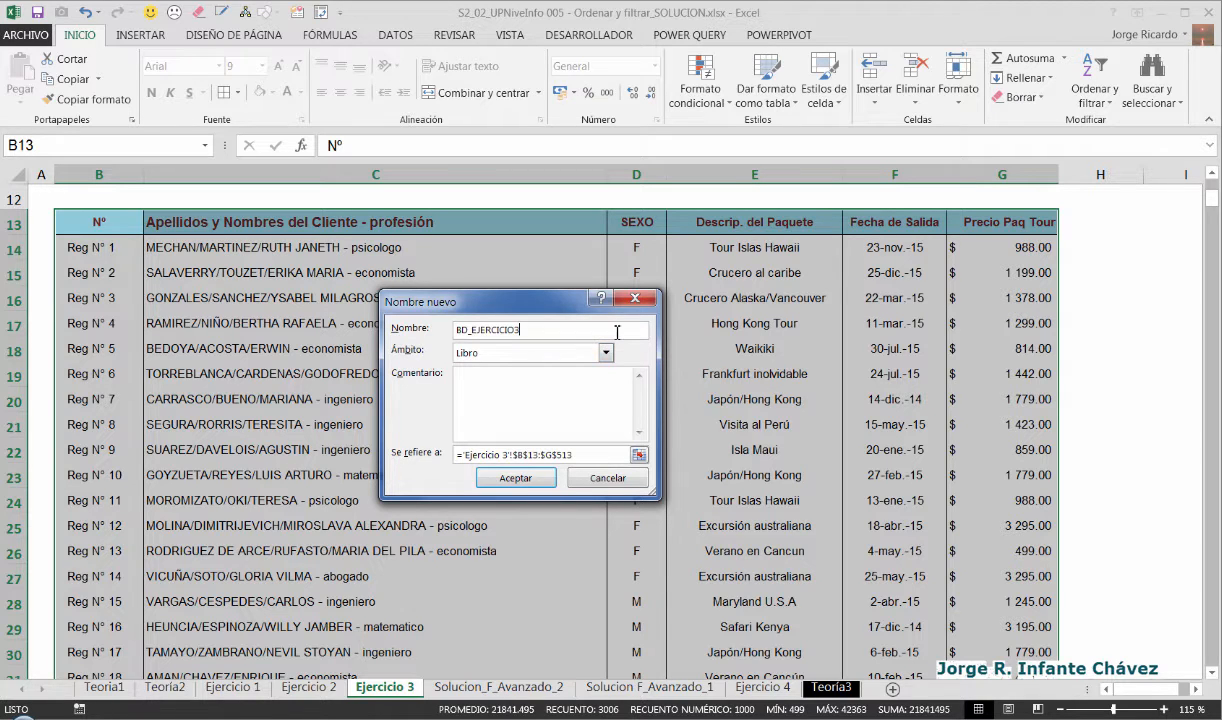
left_click(530, 476)
left_click(310, 345)
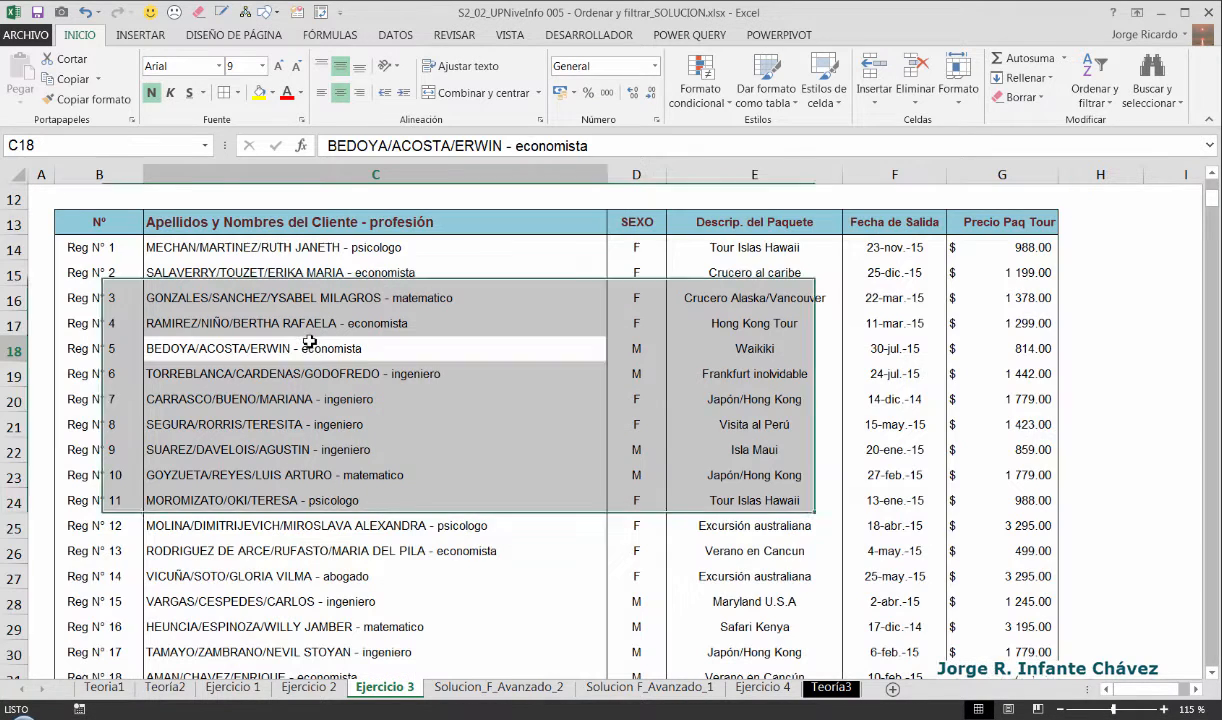
Step: Start an advanced filter from cell C6 of the Solucion_F_Avanzado_2 sheet, with the action set to copy to another location
left_click(474, 689)
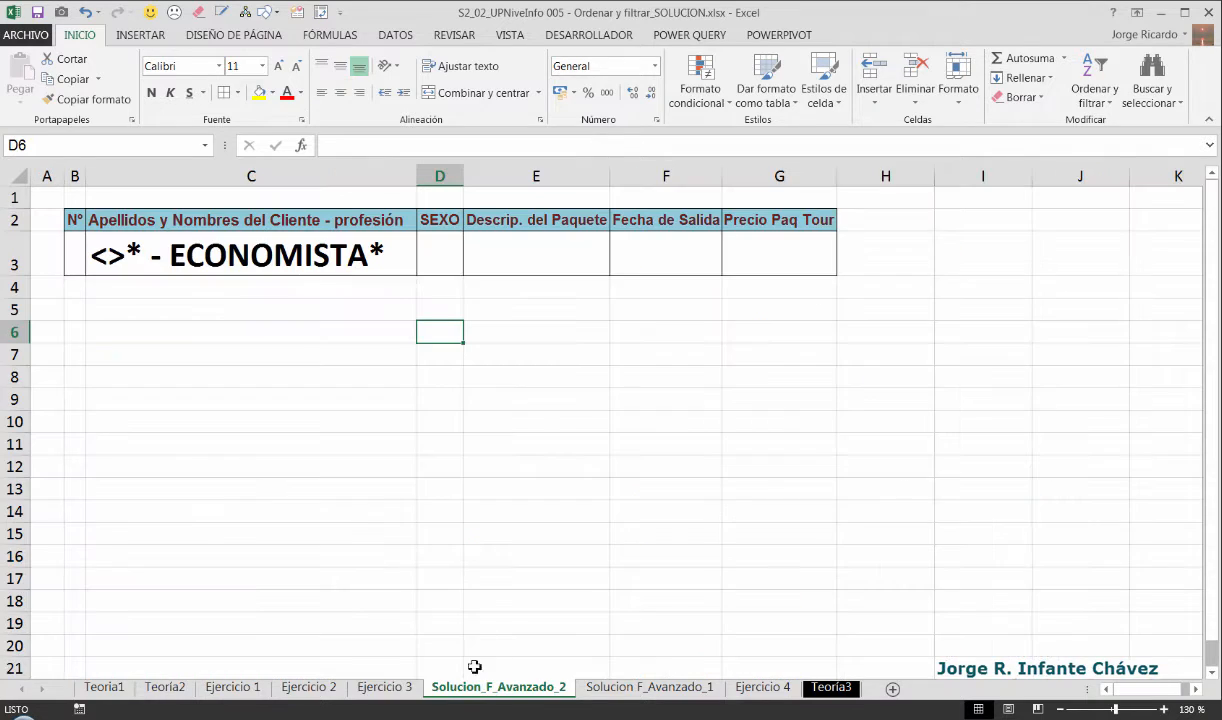
left_click(297, 333)
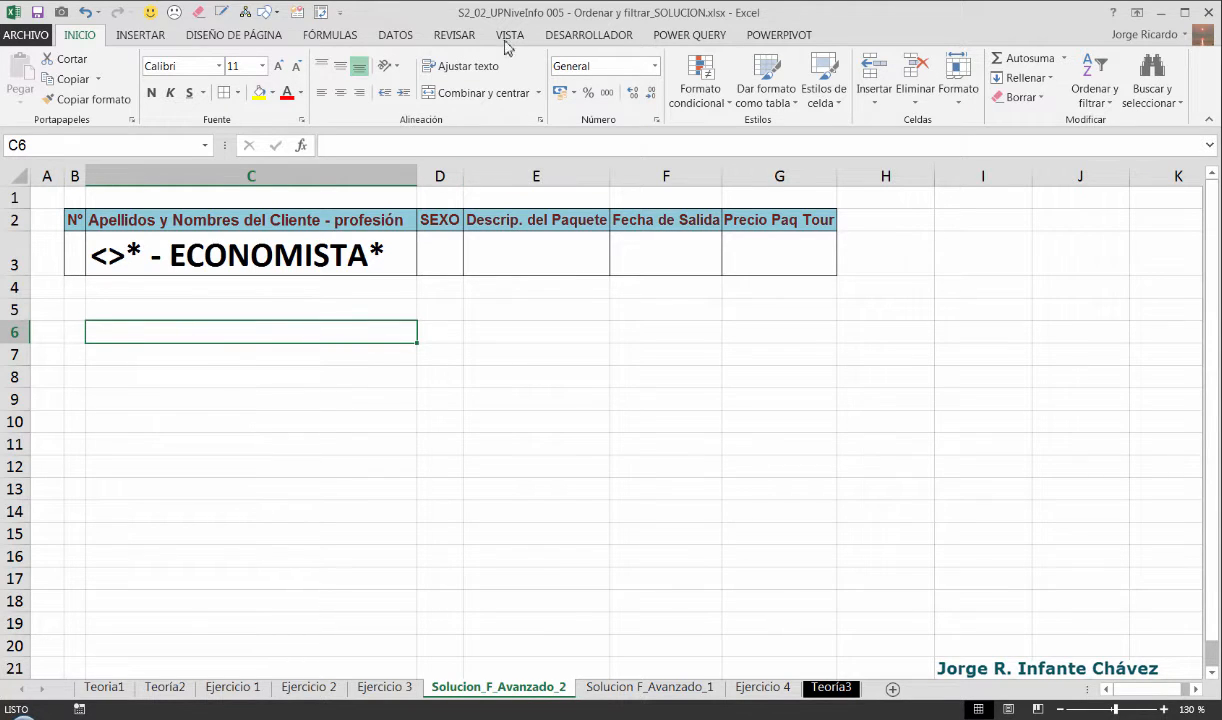
left_click(395, 35)
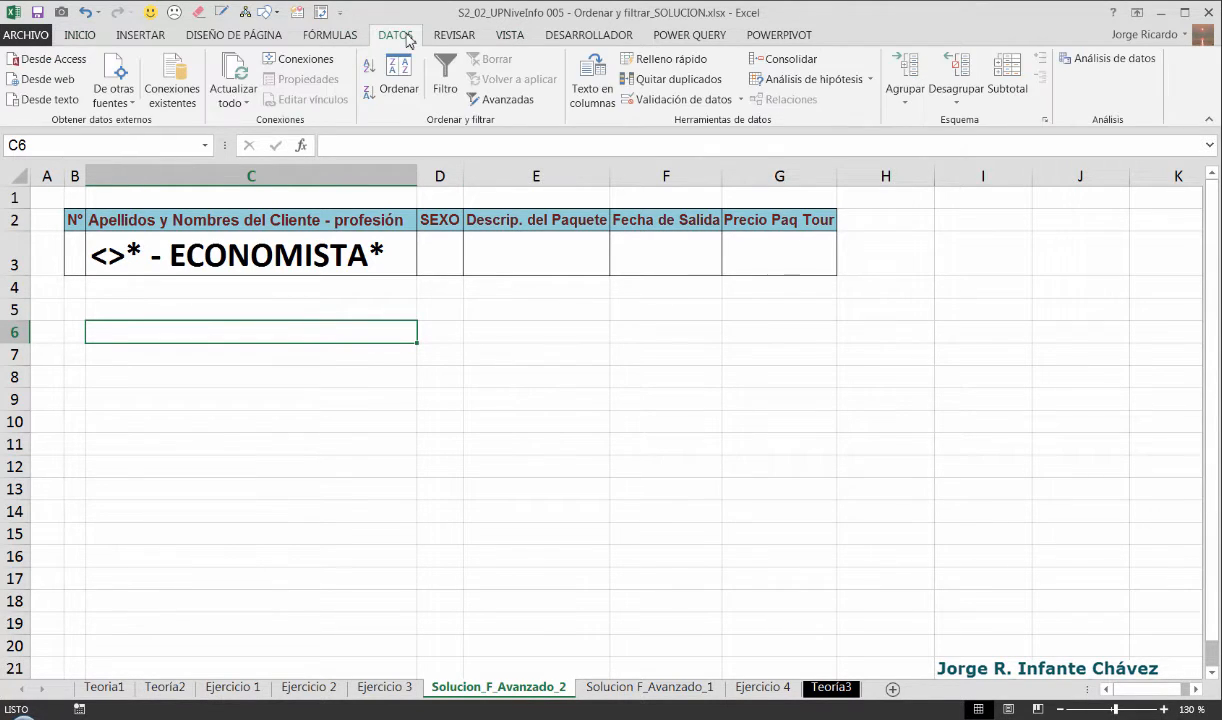
left_click(500, 99)
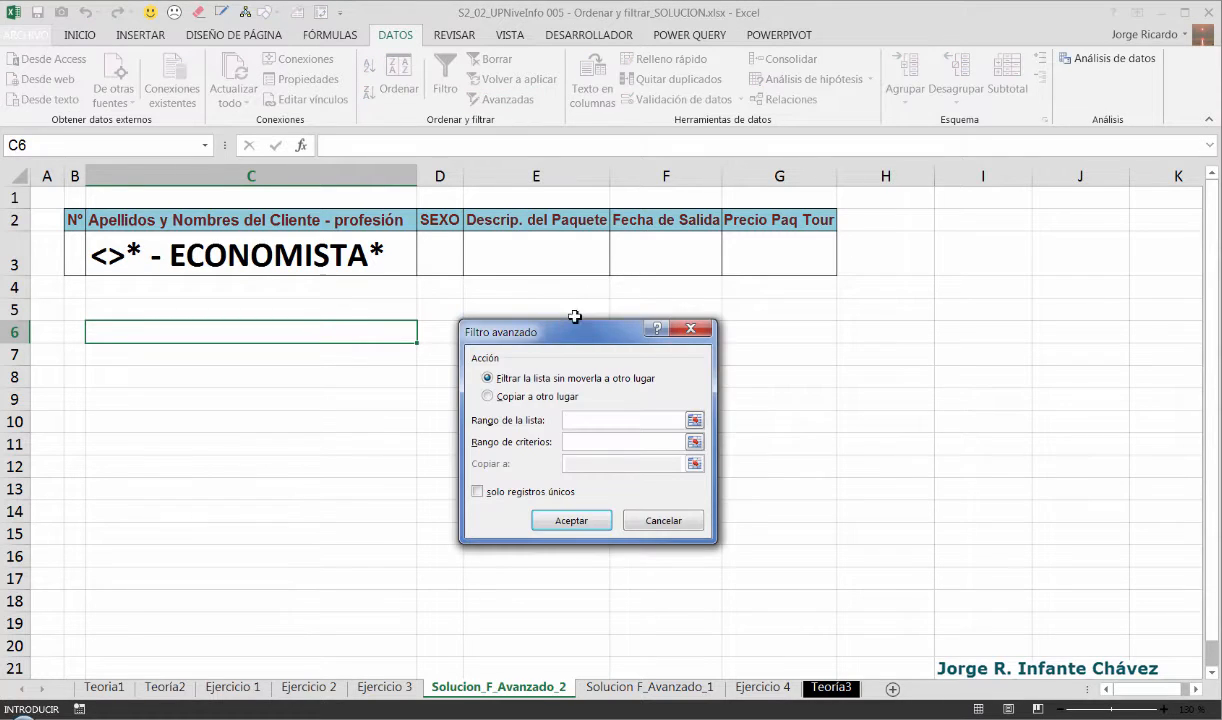
left_click_drag(568, 335, 554, 233)
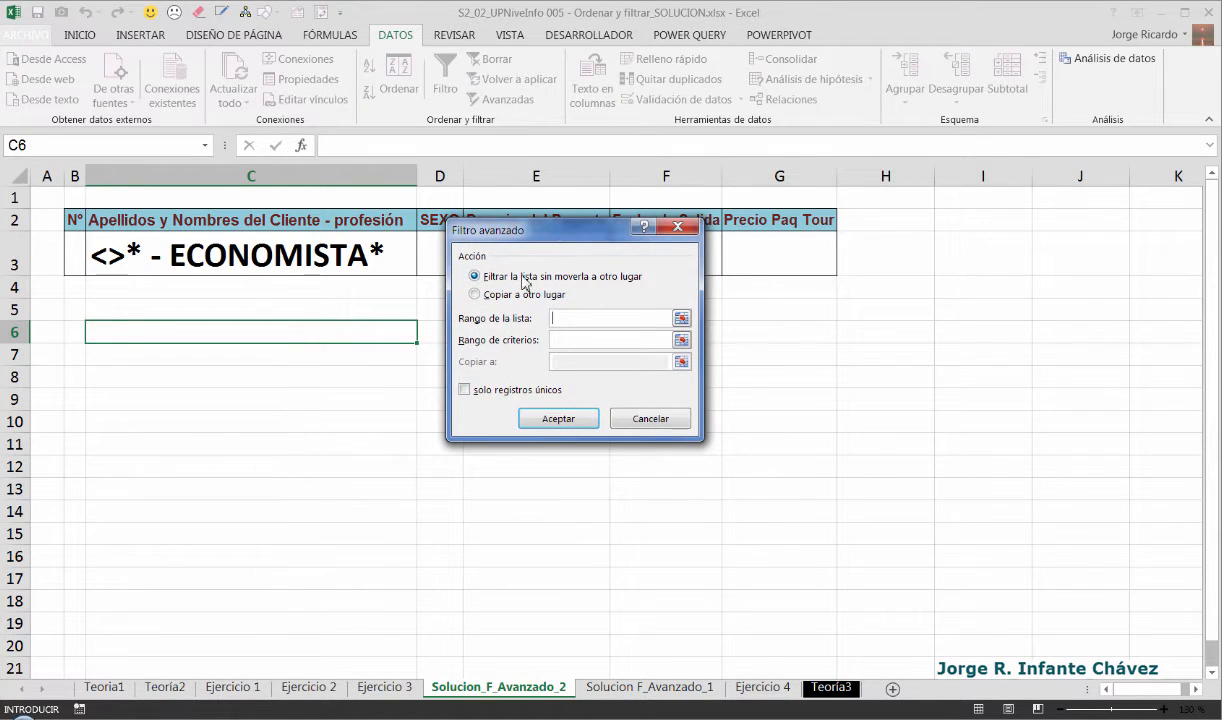
left_click(476, 296)
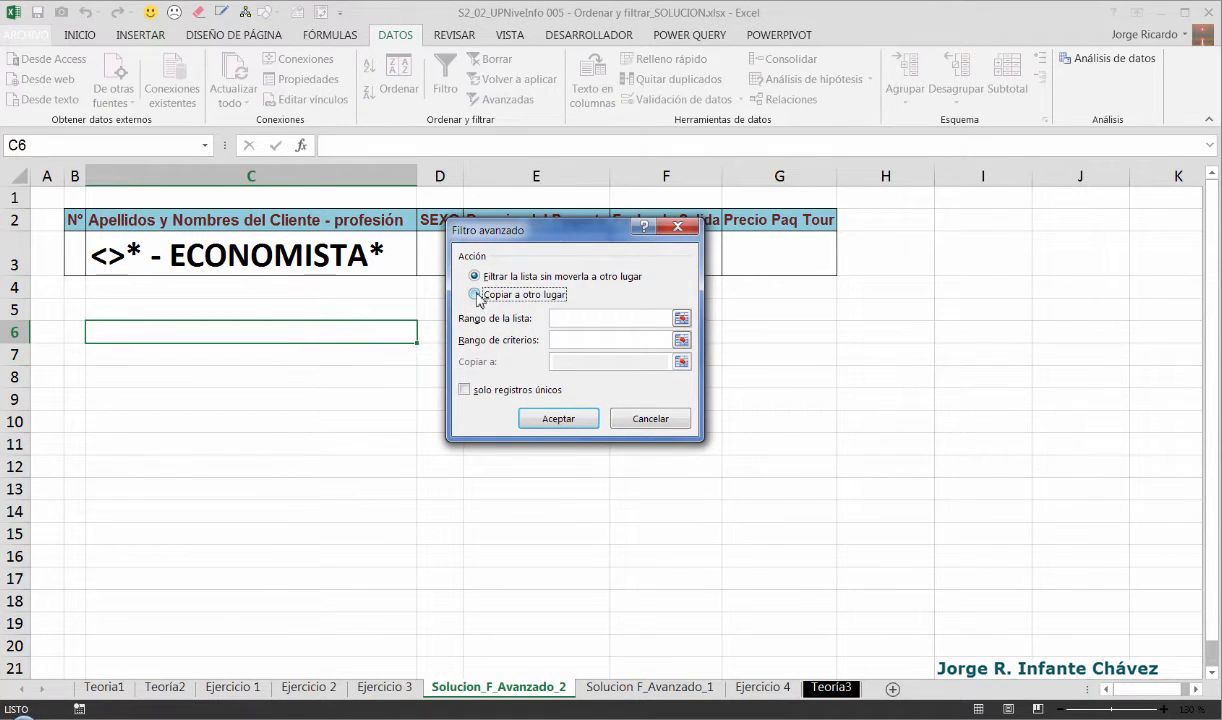
Step: Set the advanced filter's list range to the named range BD_EJERCICIO3
left_click(565, 317)
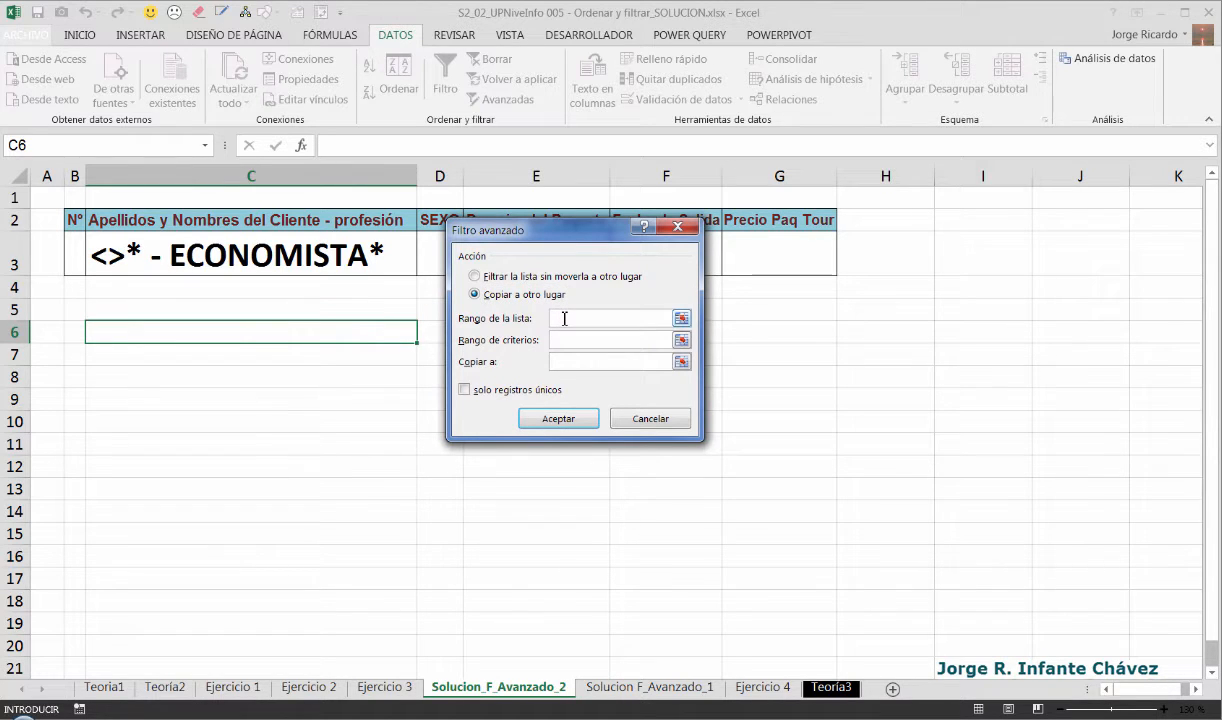
key("F3")
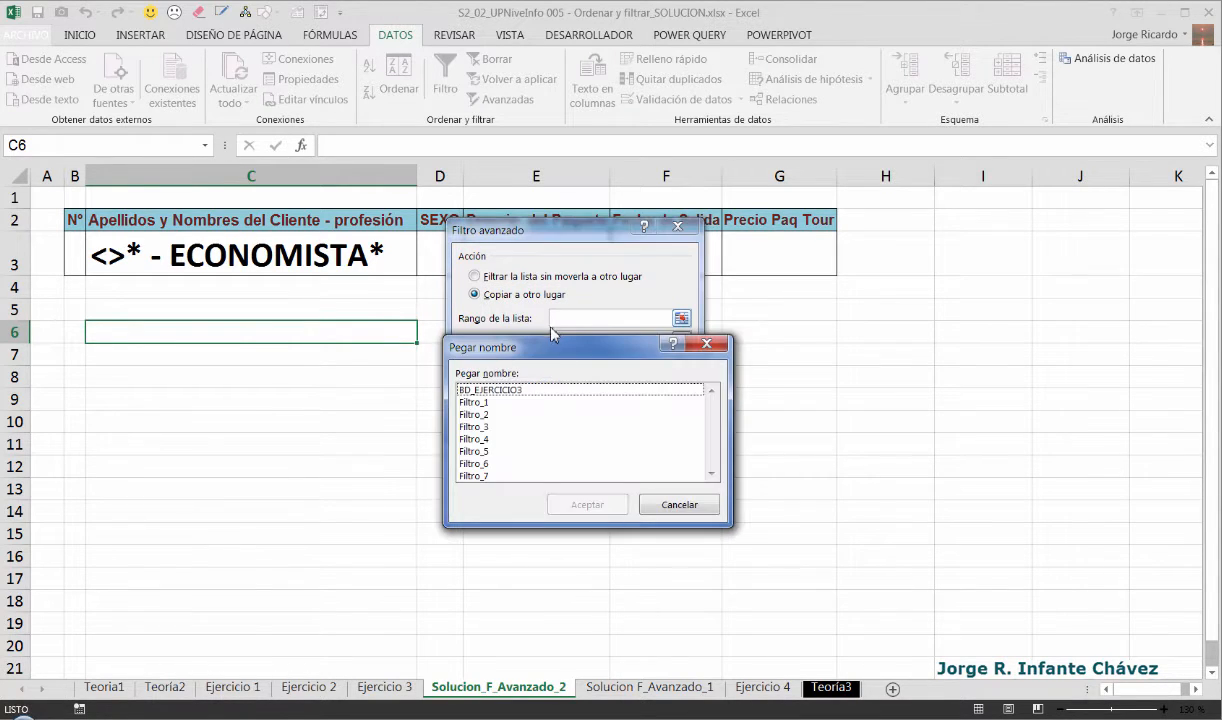
left_click(503, 390)
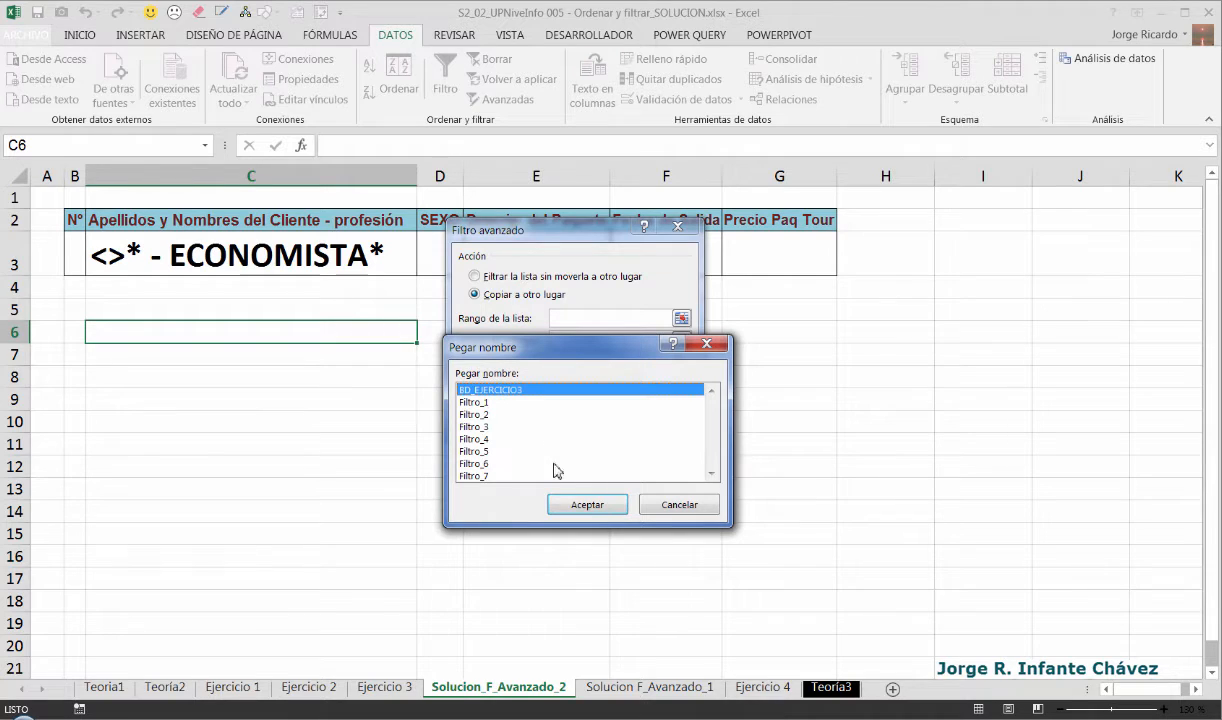
left_click(590, 508)
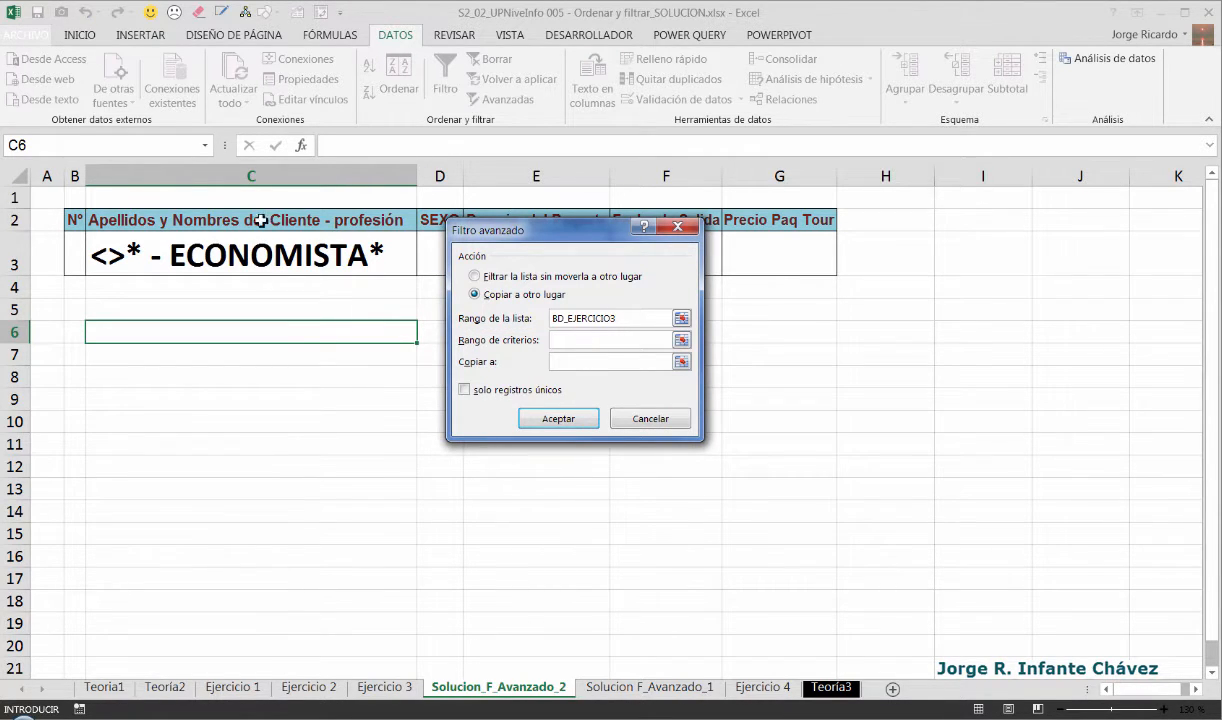
left_click_drag(498, 226, 494, 316)
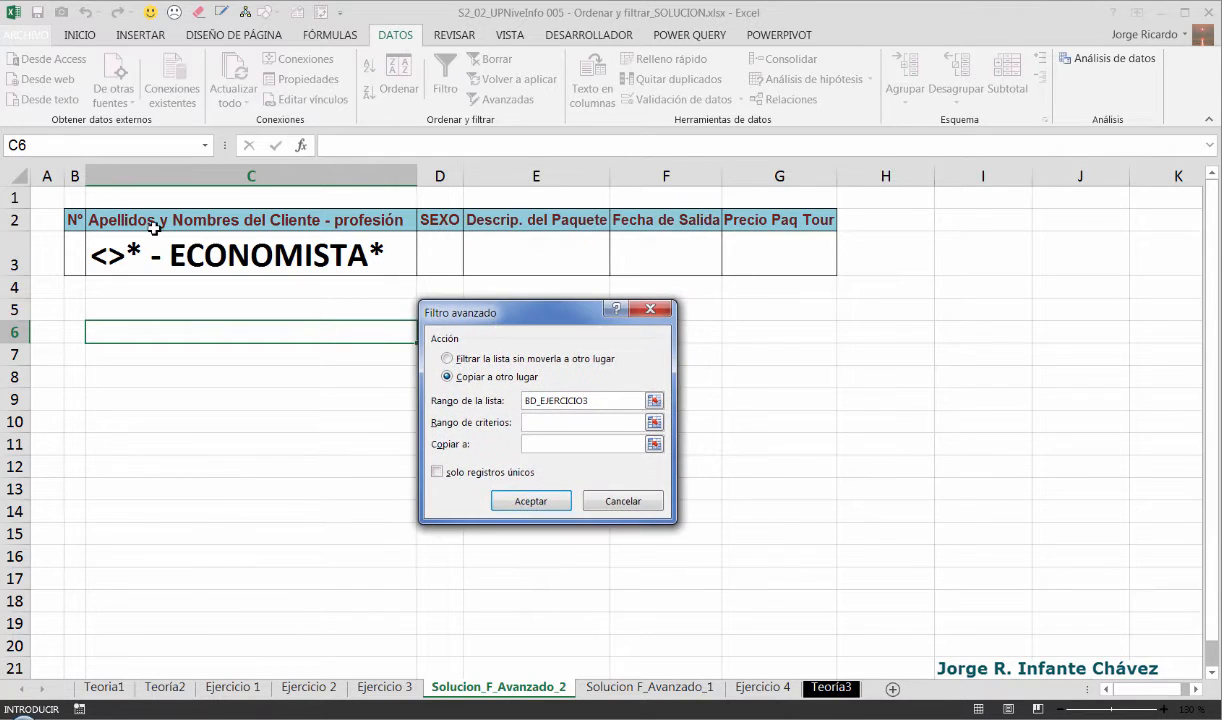
Step: Set the advanced filter's criteria range to B2:G3 and its copy destination to cell B6, and run the filter
left_click_drag(72, 218, 737, 249)
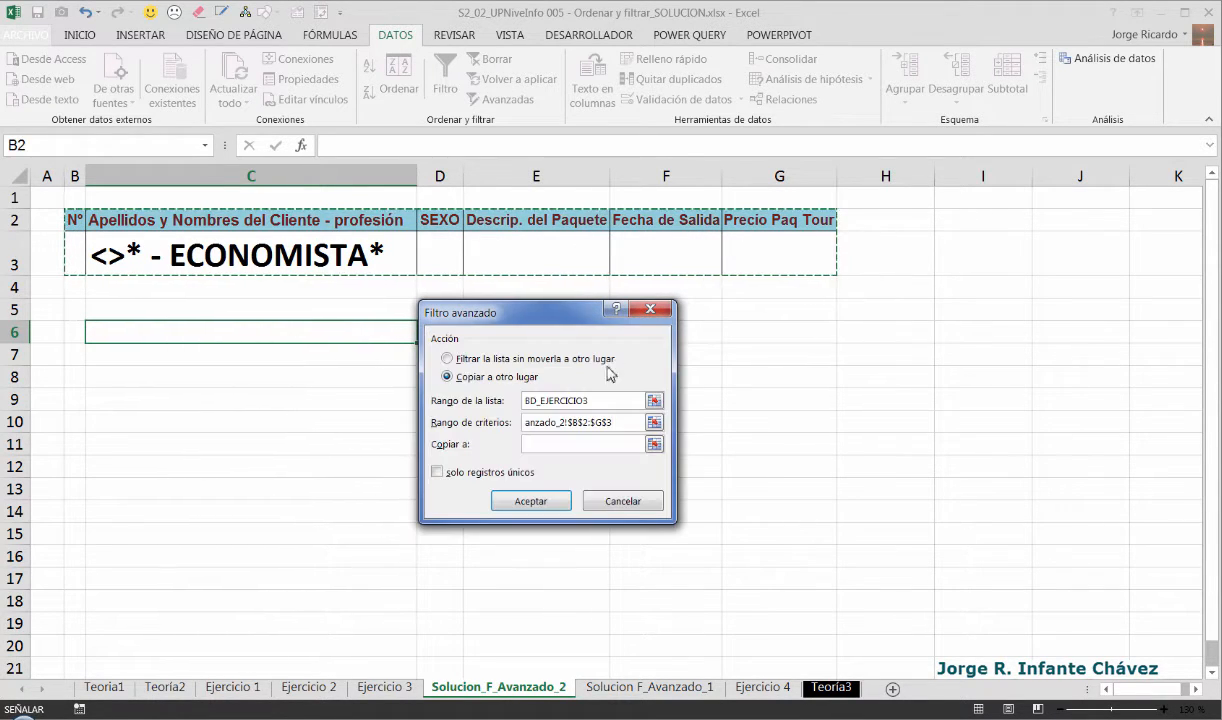
left_click(555, 446)
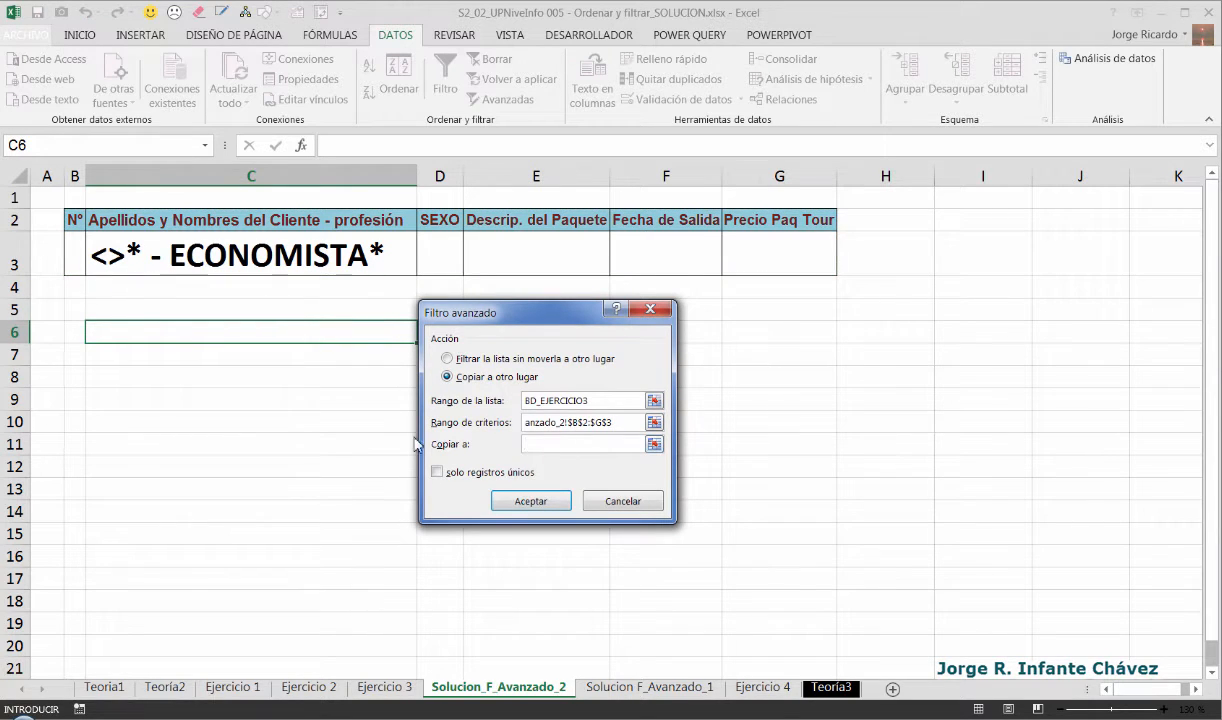
left_click(77, 332)
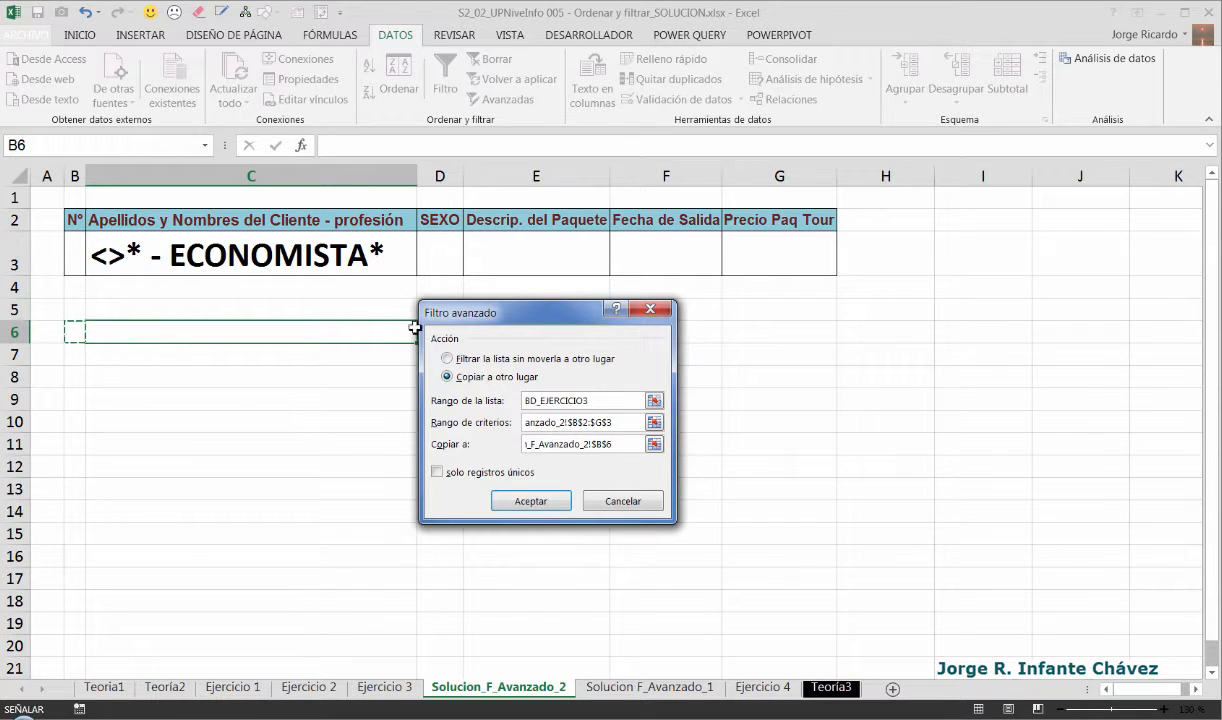
left_click(531, 502)
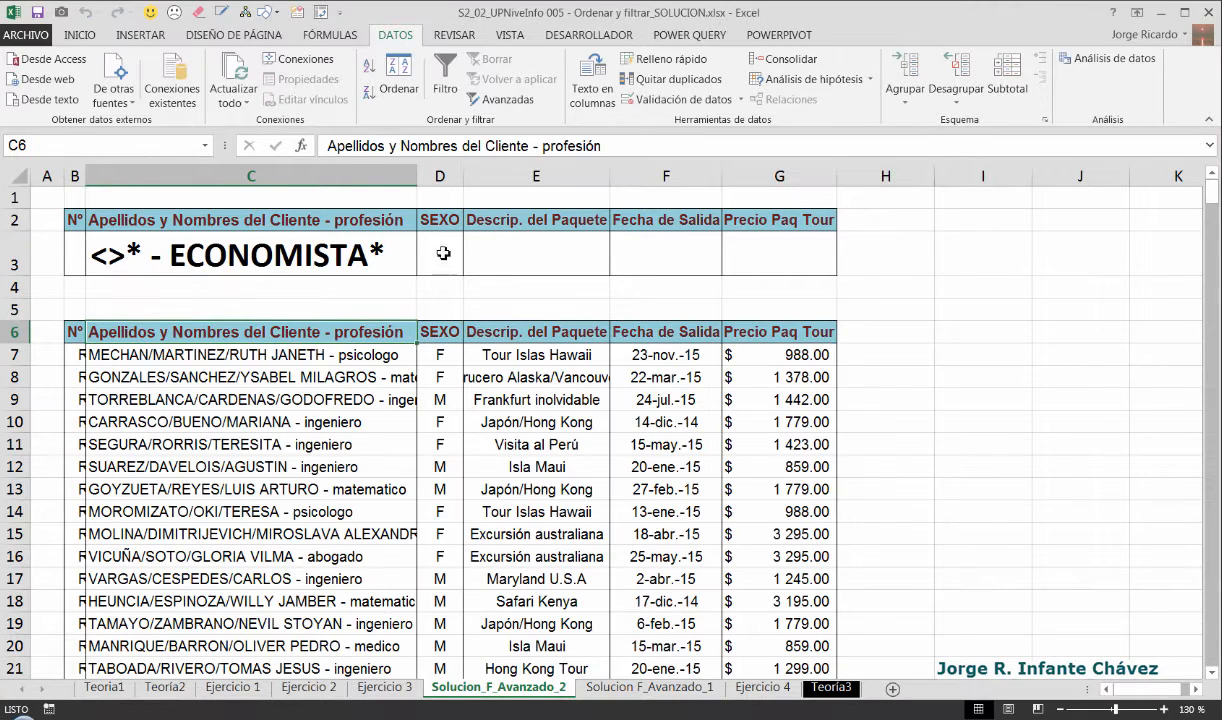
Step: Widen column C to show the full client names with professions, and autofit column B to the record numbers
left_click_drag(418, 176, 520, 176)
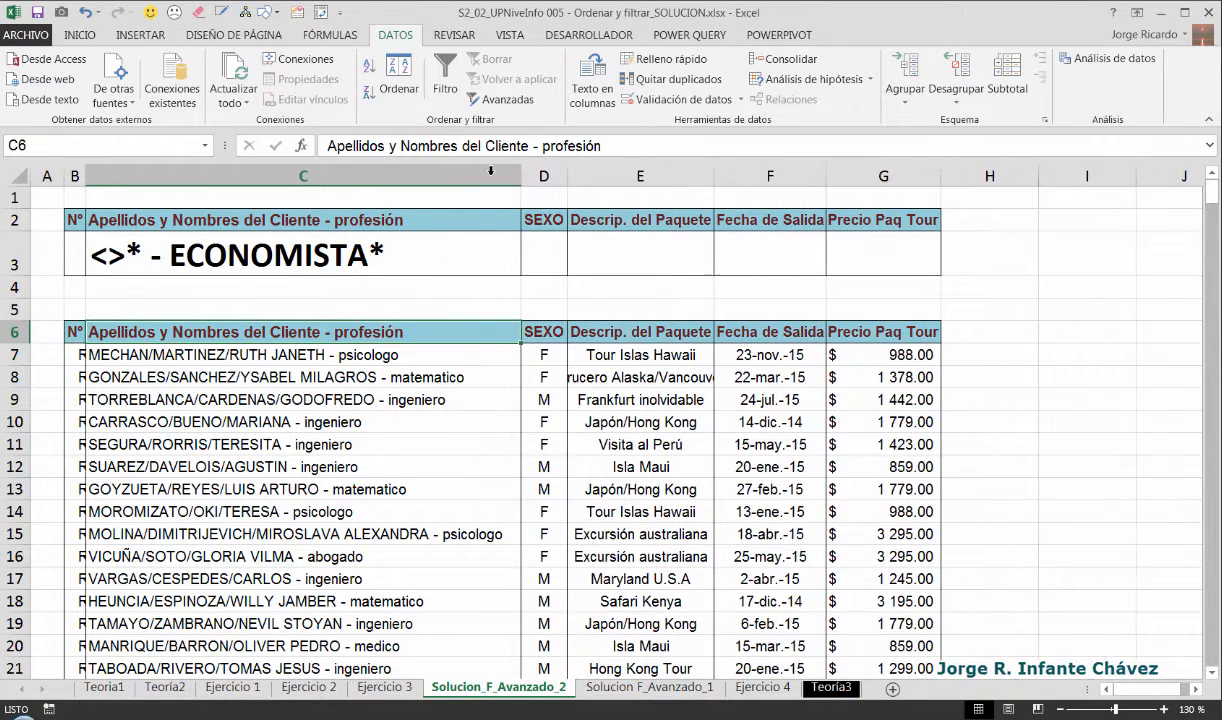
left_click(335, 370)
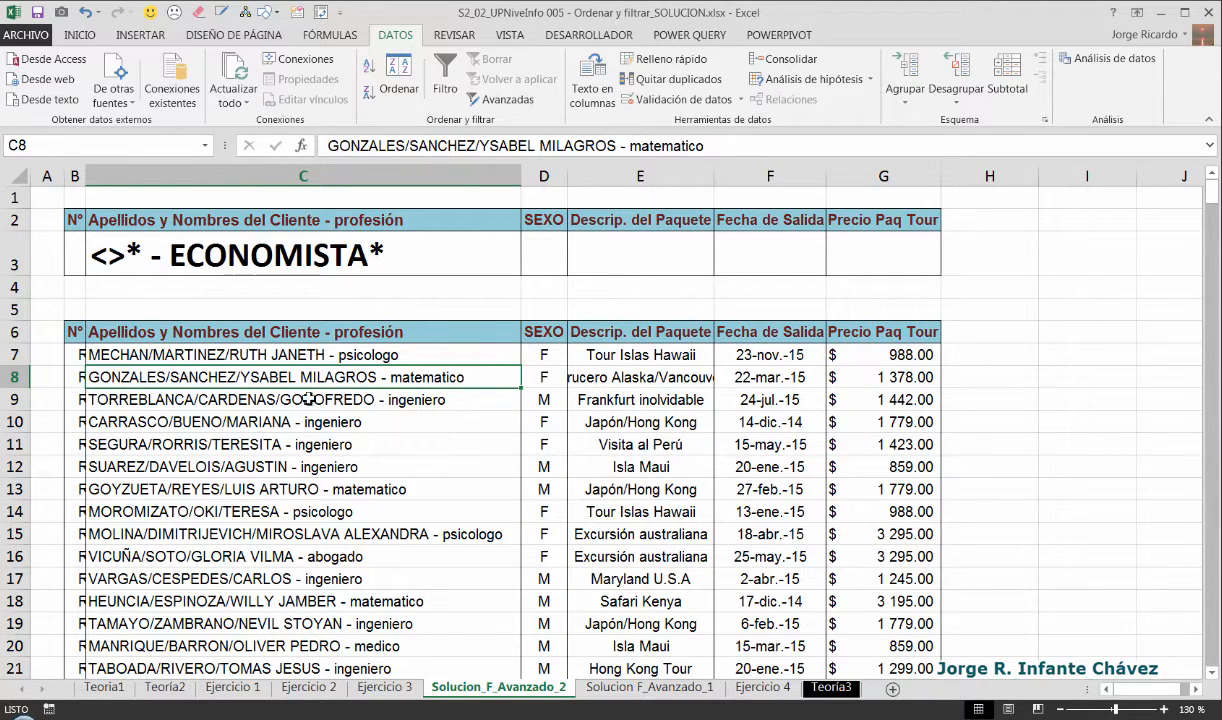
double_click(86, 177)
left_click(380, 467)
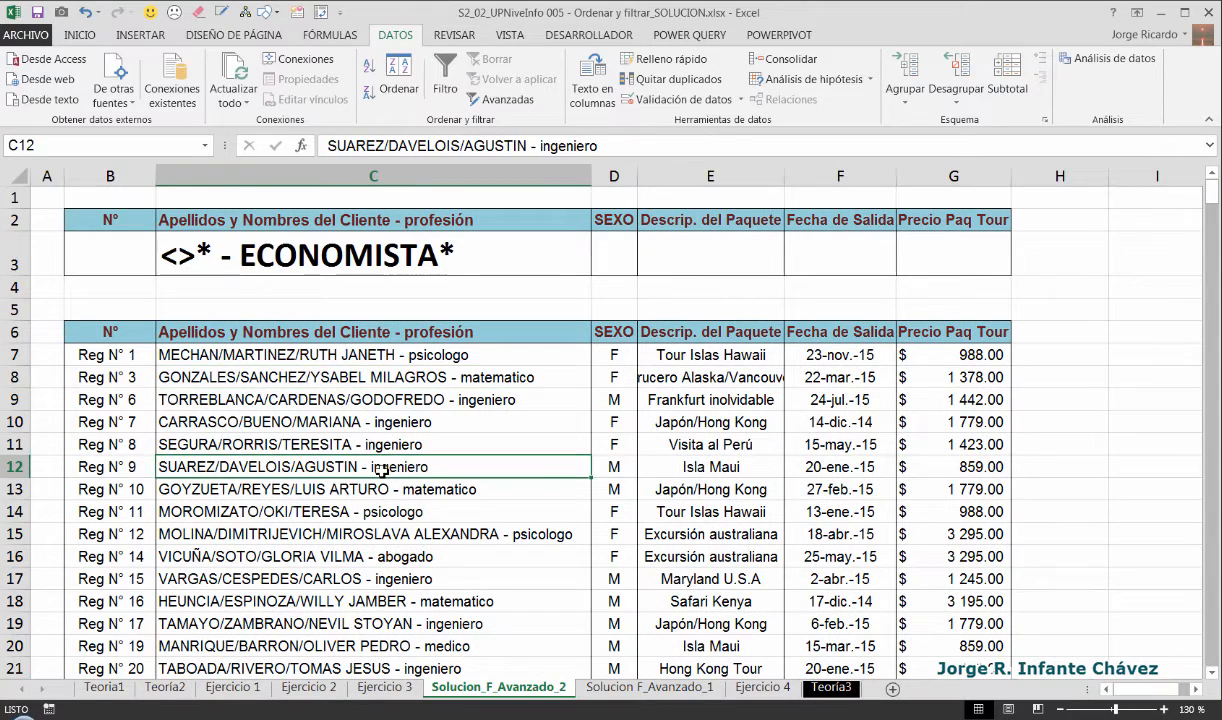
left_click(352, 418)
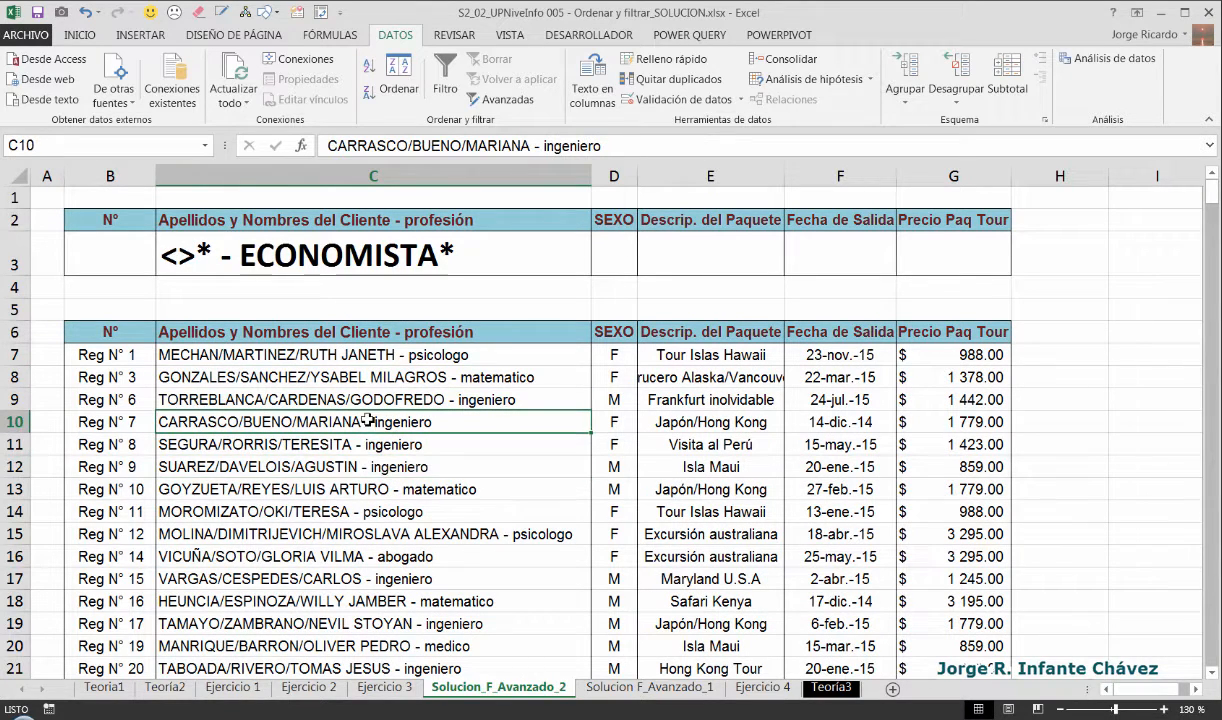
Step: Review the third task above the table on the Ejercicio 3 sheet, about travellers by contracted package
left_click(383, 687)
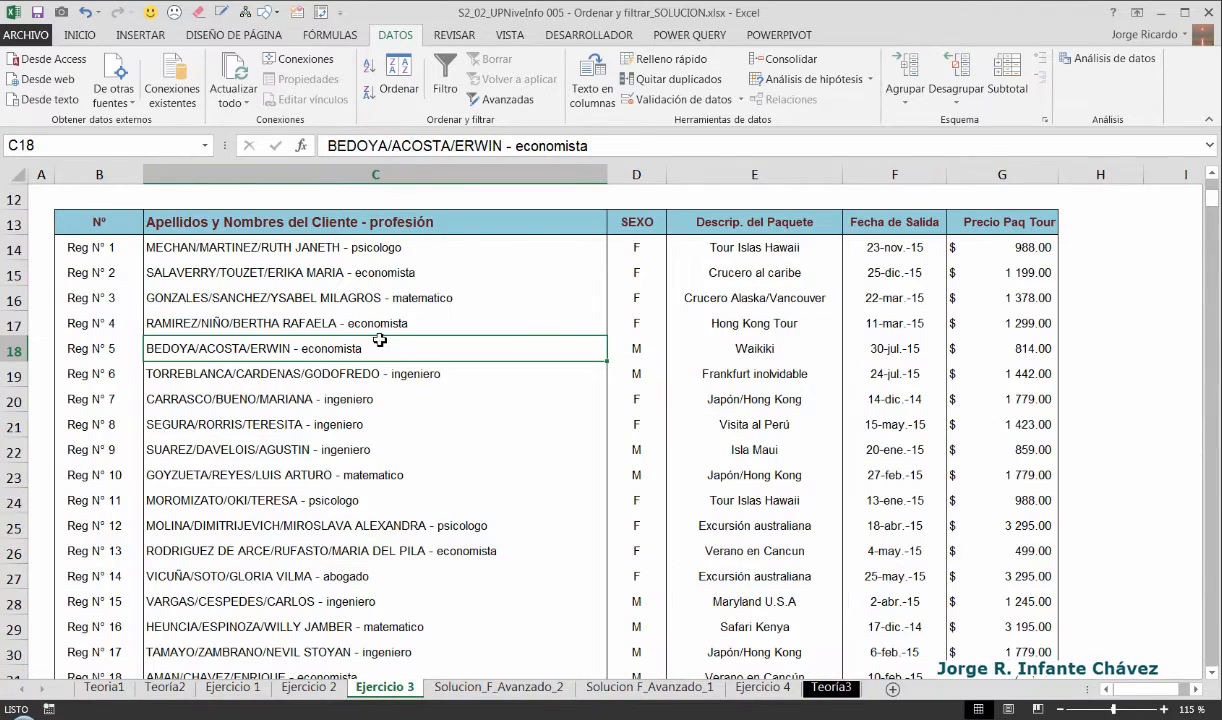
scroll(370, 328, "up", 3)
scroll(381, 332, "up", 1)
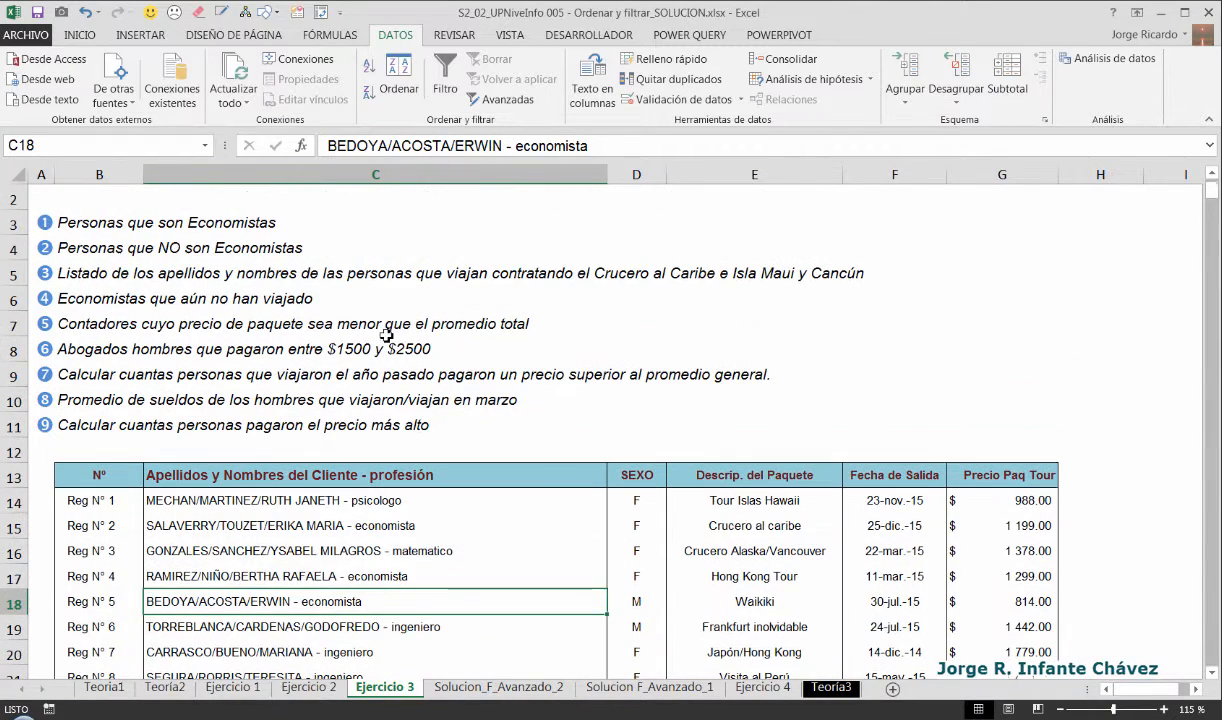
left_click(108, 274)
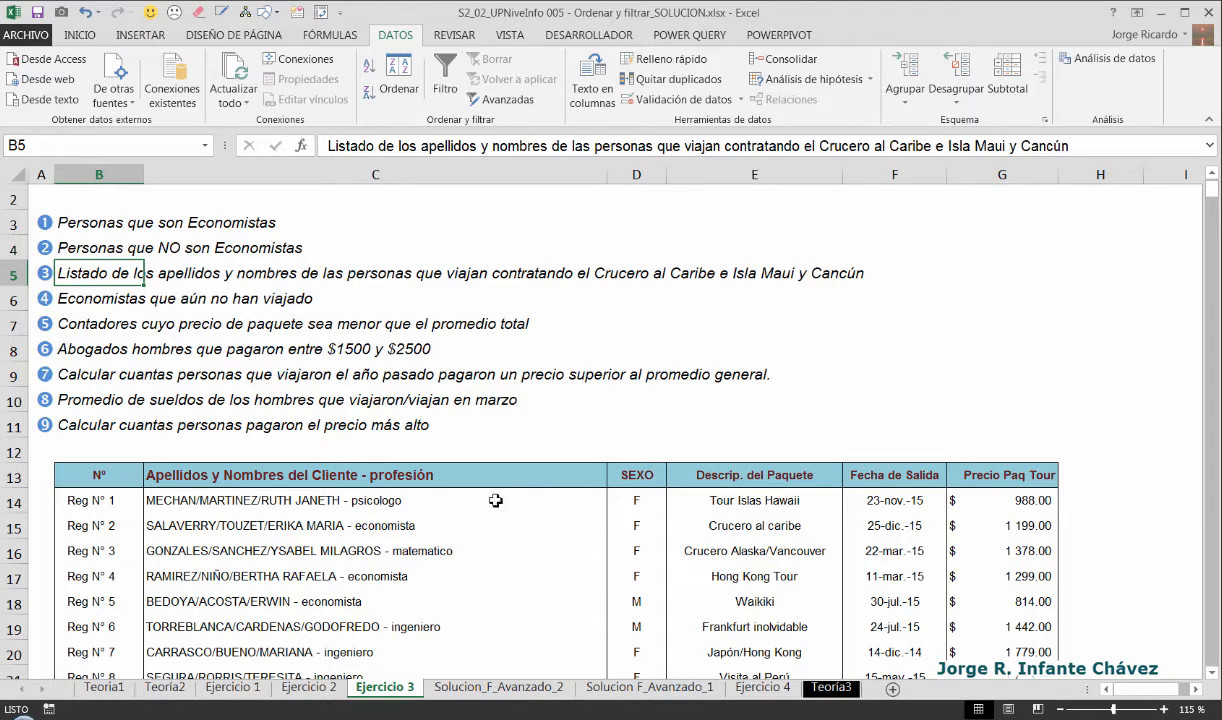
left_click(250, 503)
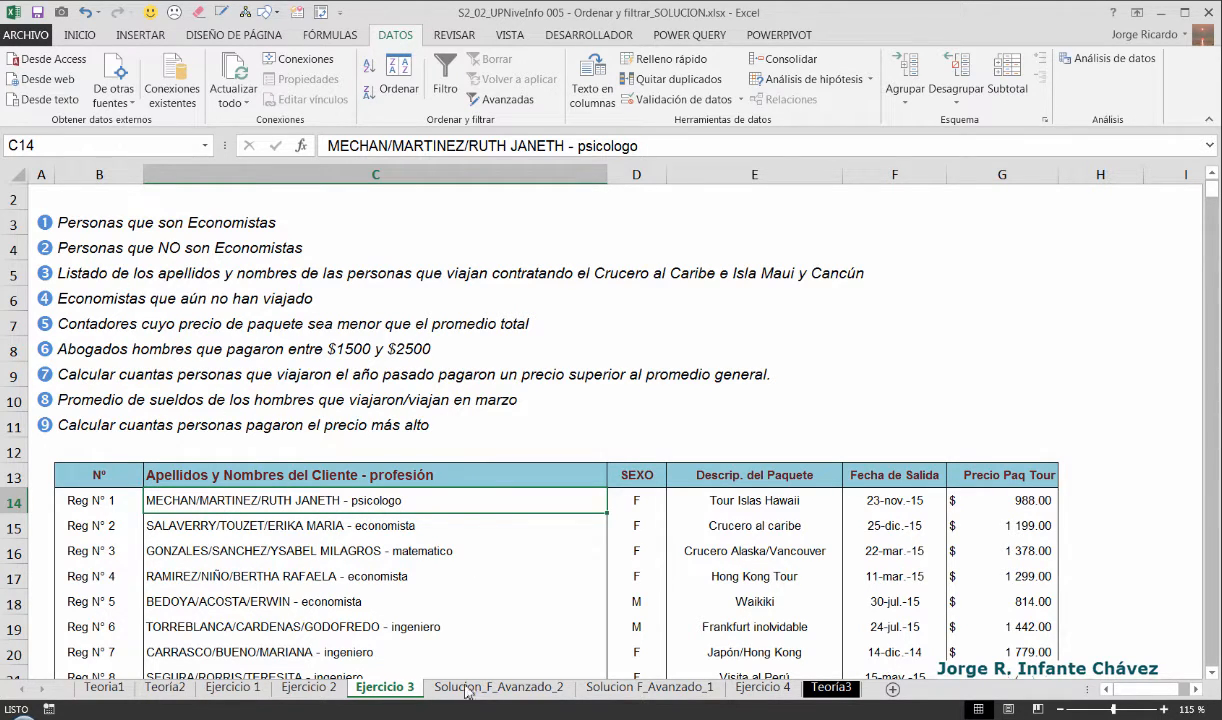
Step: Insert a new worksheet after Ejercicio 3 and name it Solucion_F_Avanzado_3
left_click(892, 689)
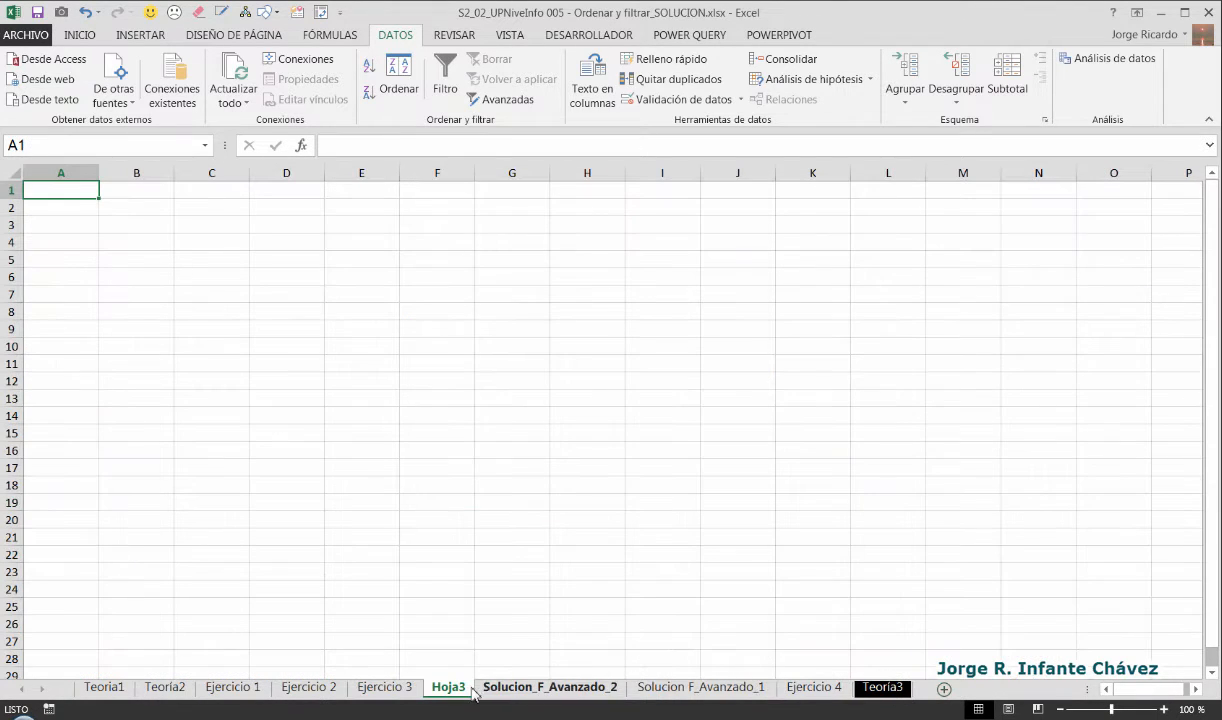
left_click_drag(474, 694, 485, 694)
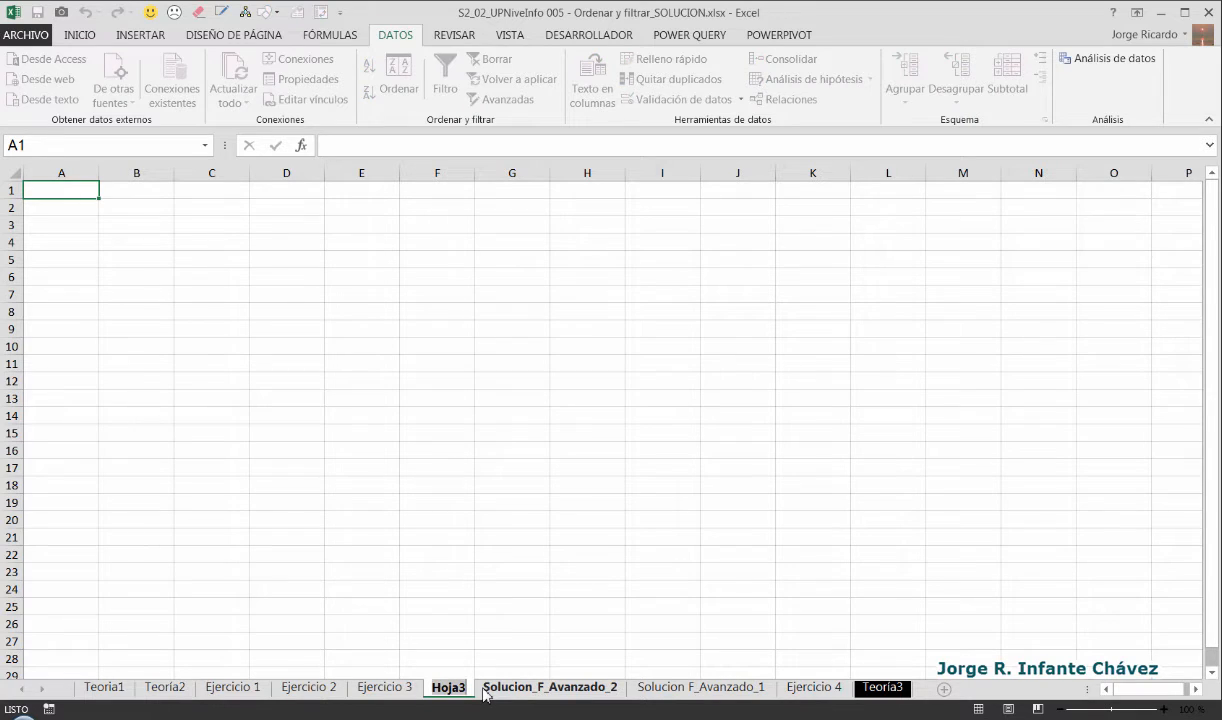
type("s")
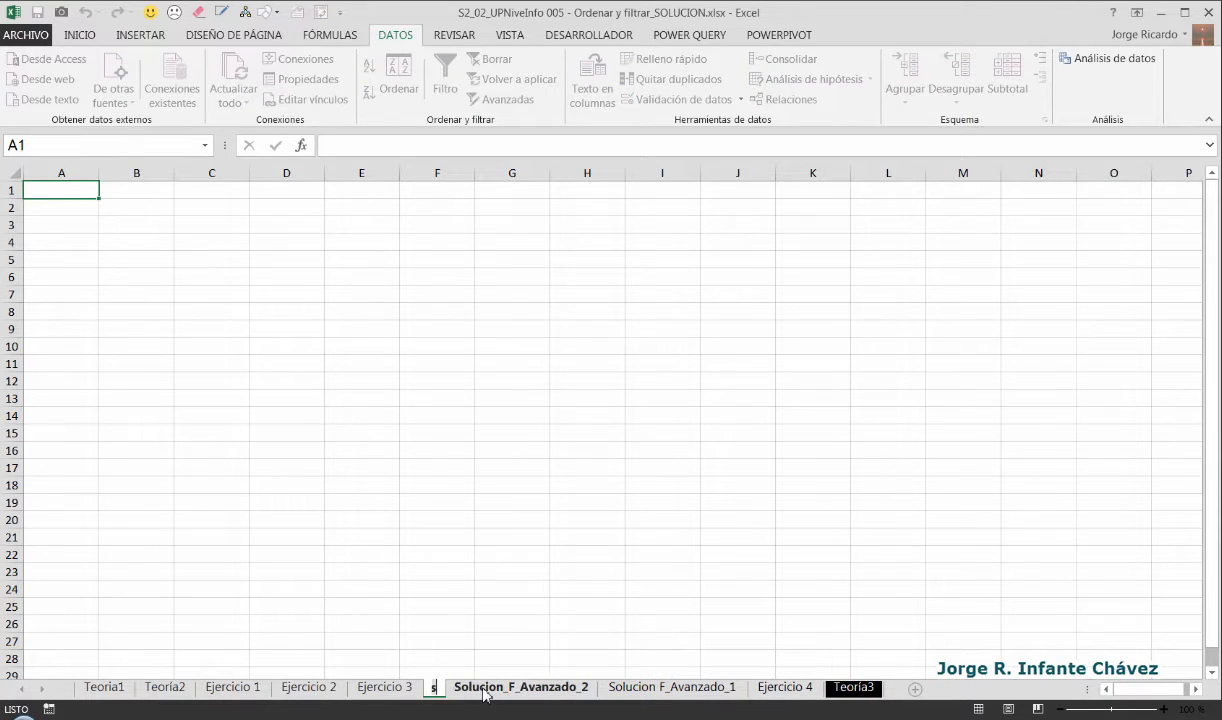
type("ol")
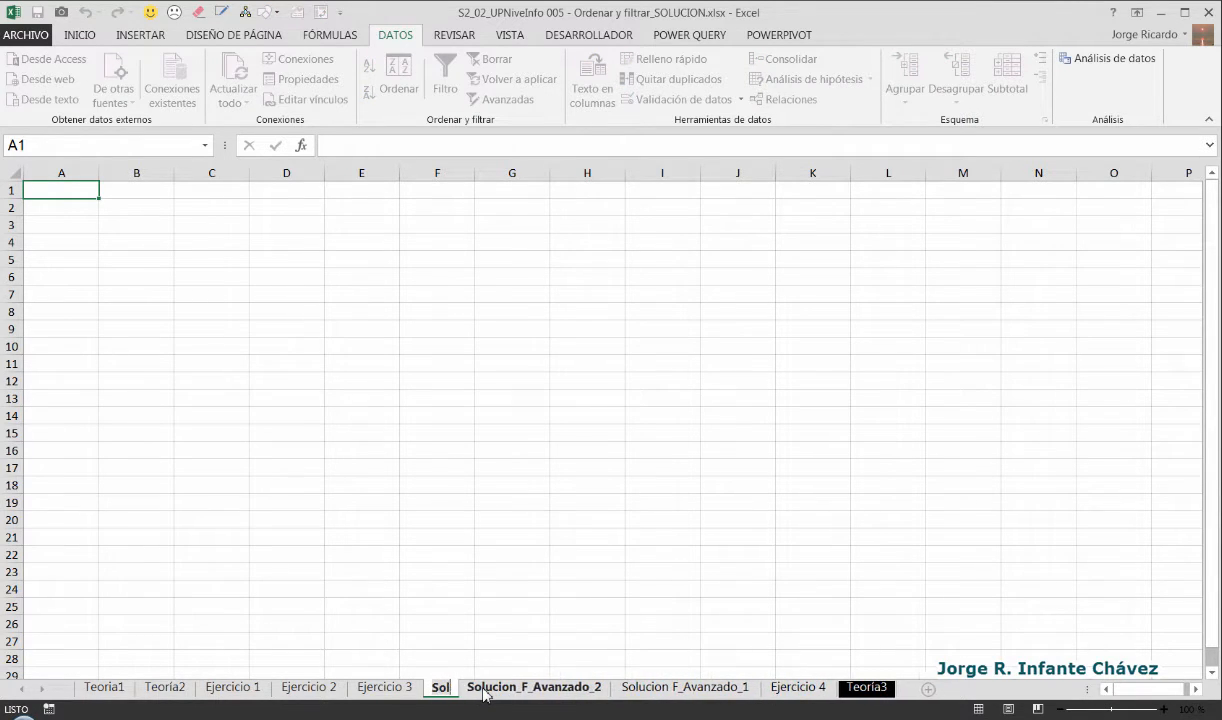
type("ucion_F_A")
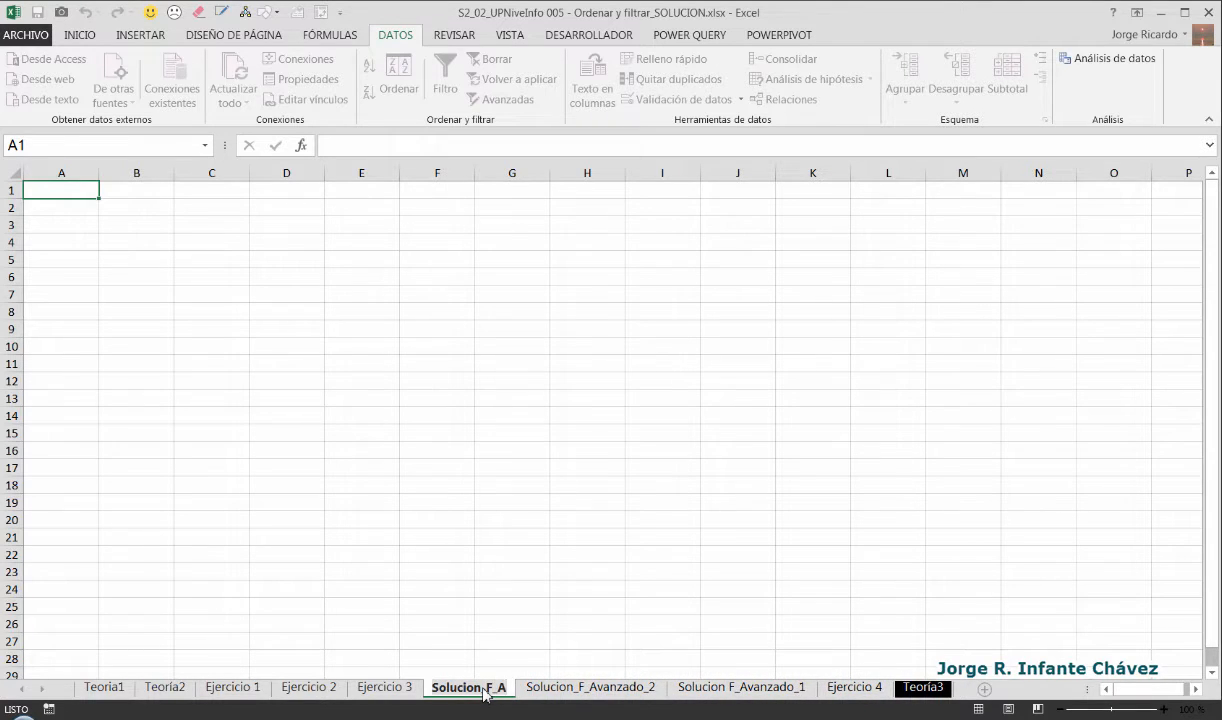
type("vanzado")
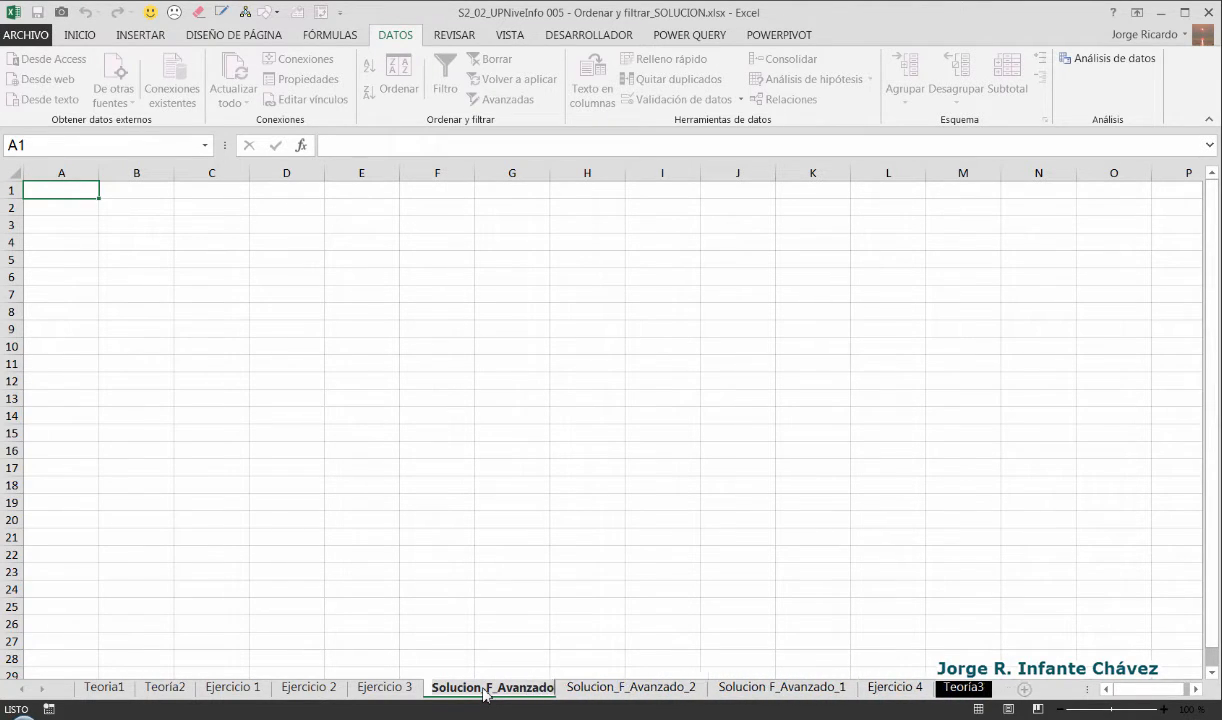
type("_3")
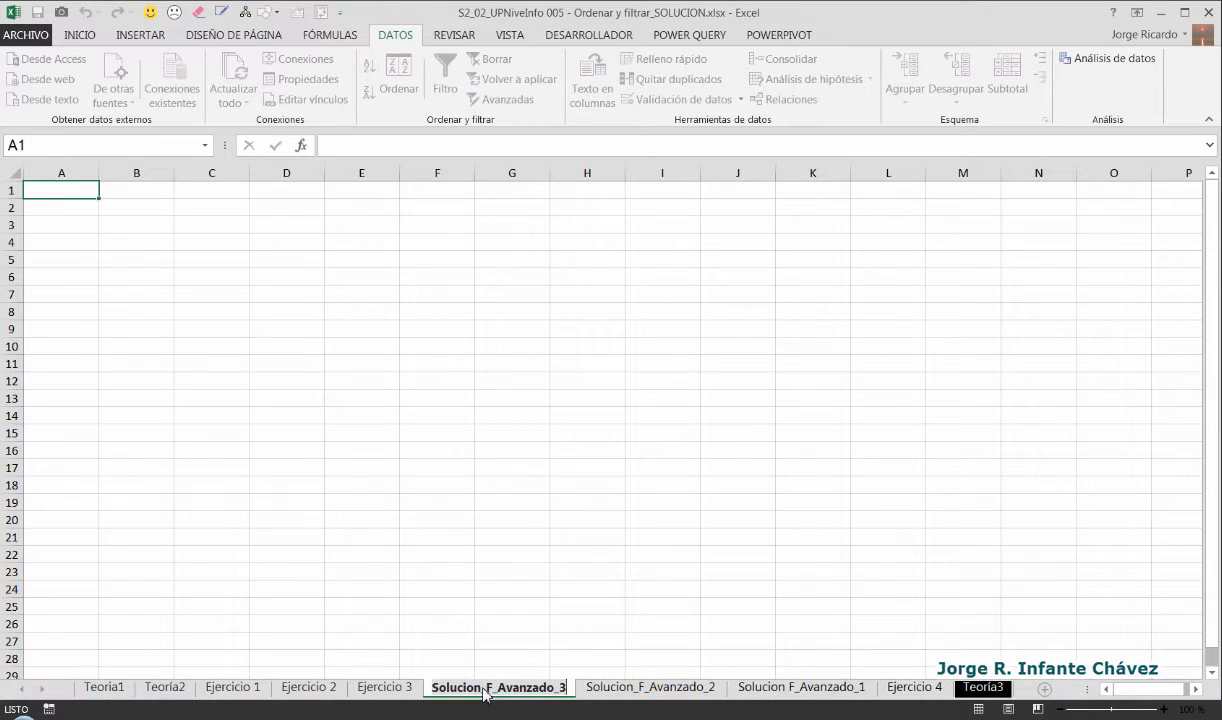
key("Return")
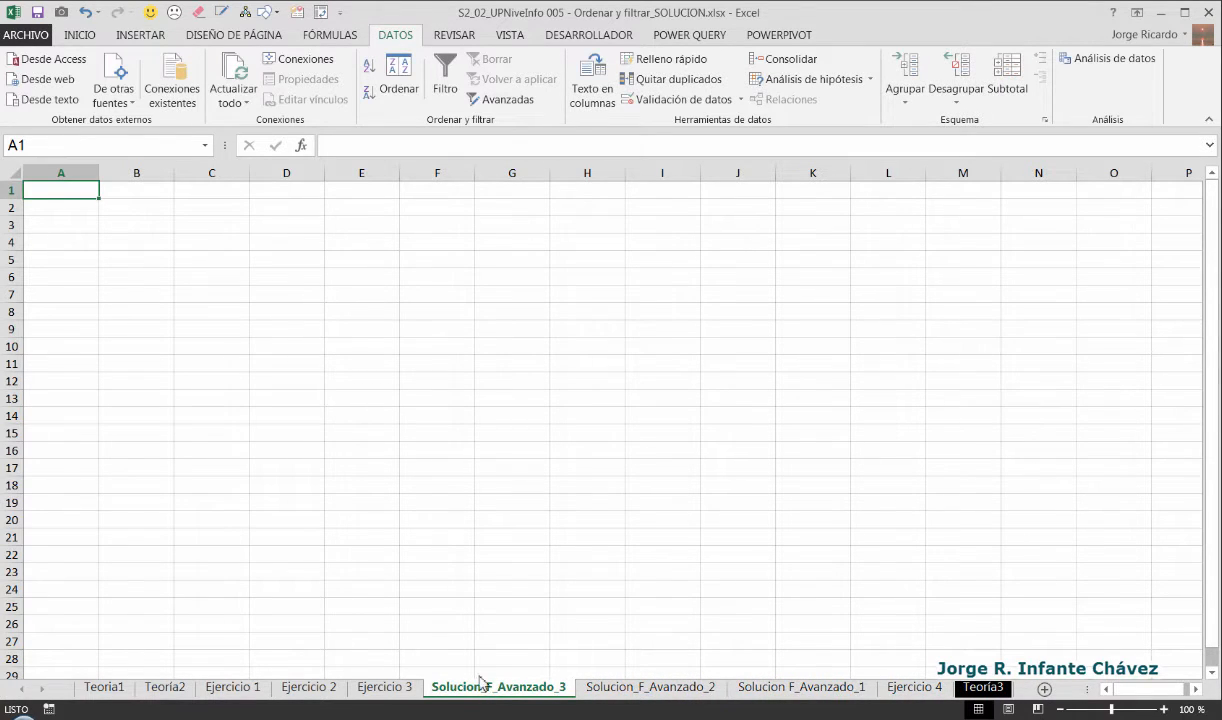
Step: Copy the table headers B13:G13 from the Ejercicio 3 sheet to cell A1 of Solucion_F_Avanzado_3
left_click(383, 685)
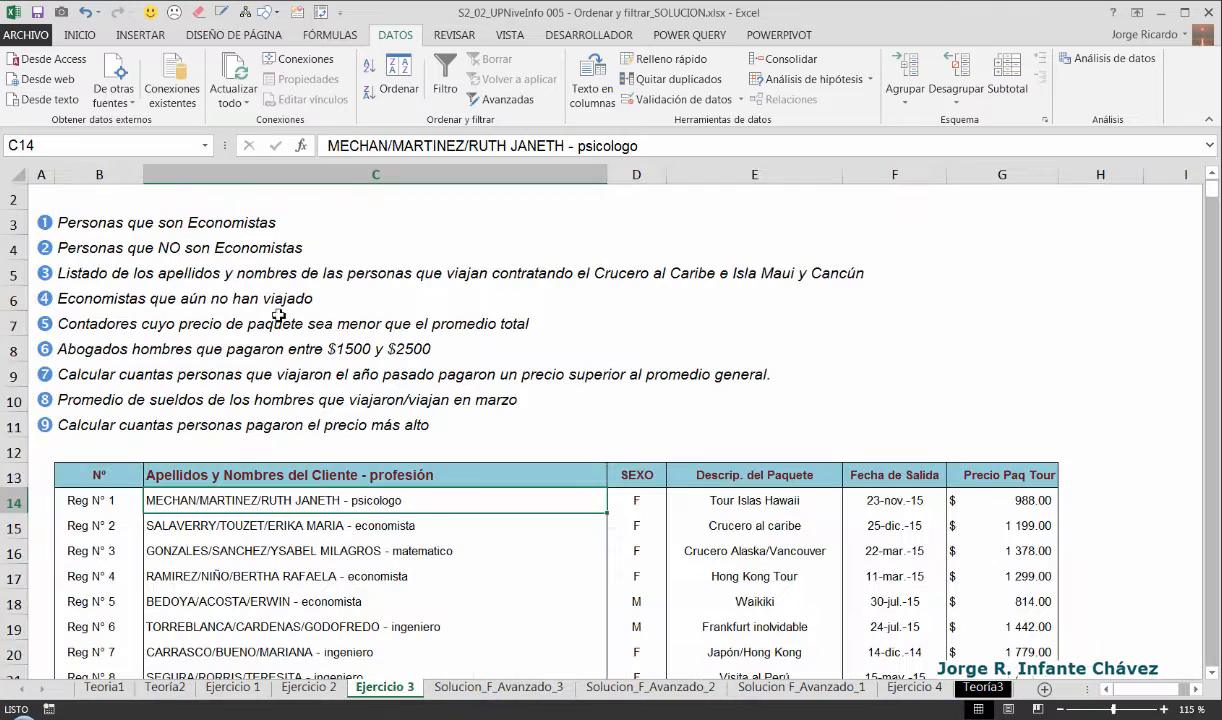
left_click(111, 466)
key("ctrl+shift+Right")
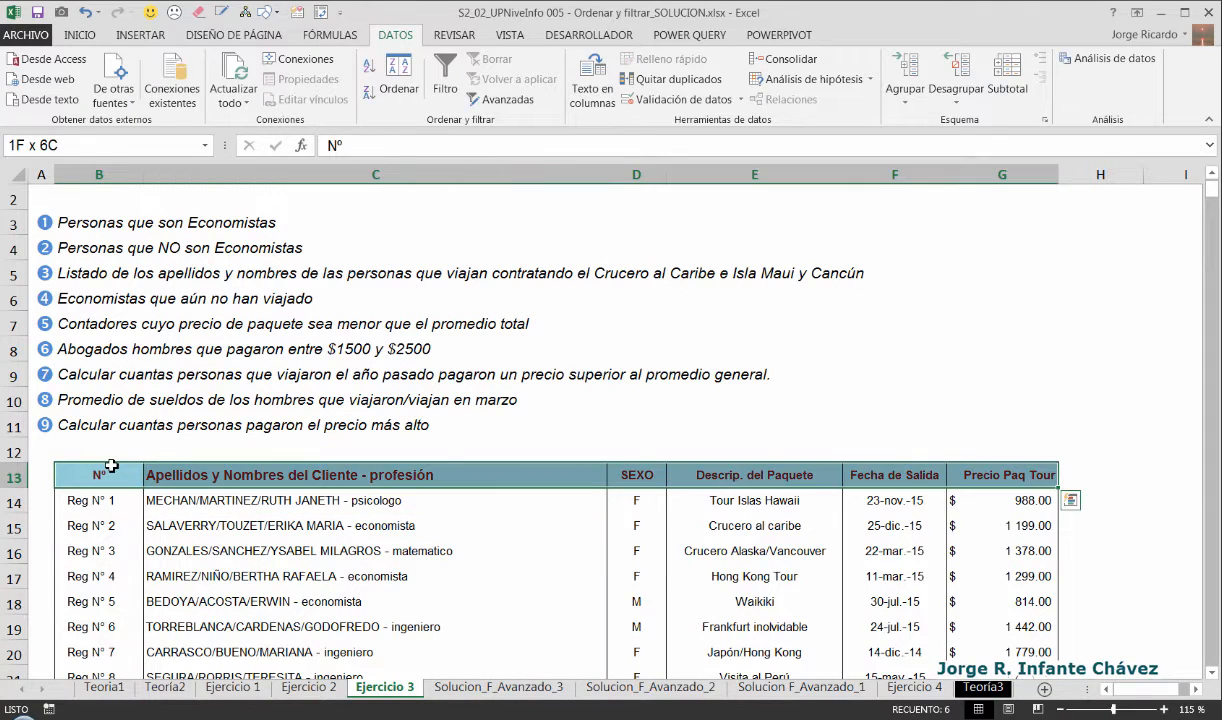
key("ctrl+c")
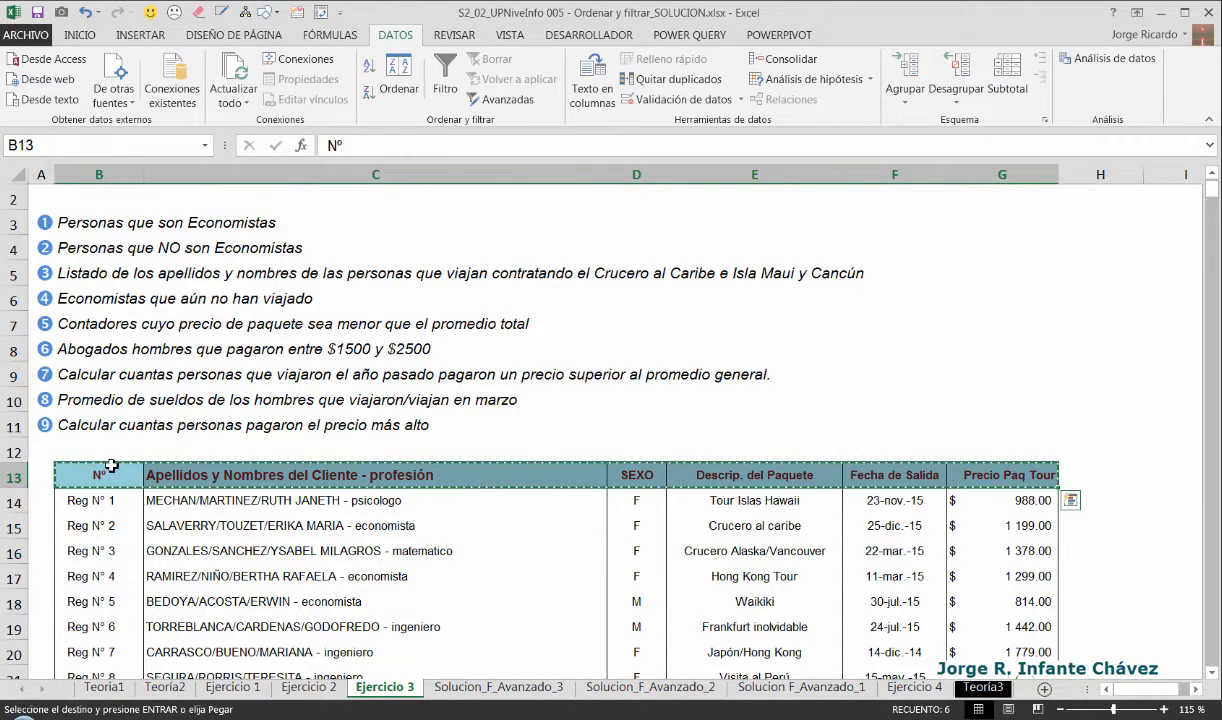
key("ctrl+Page_Down")
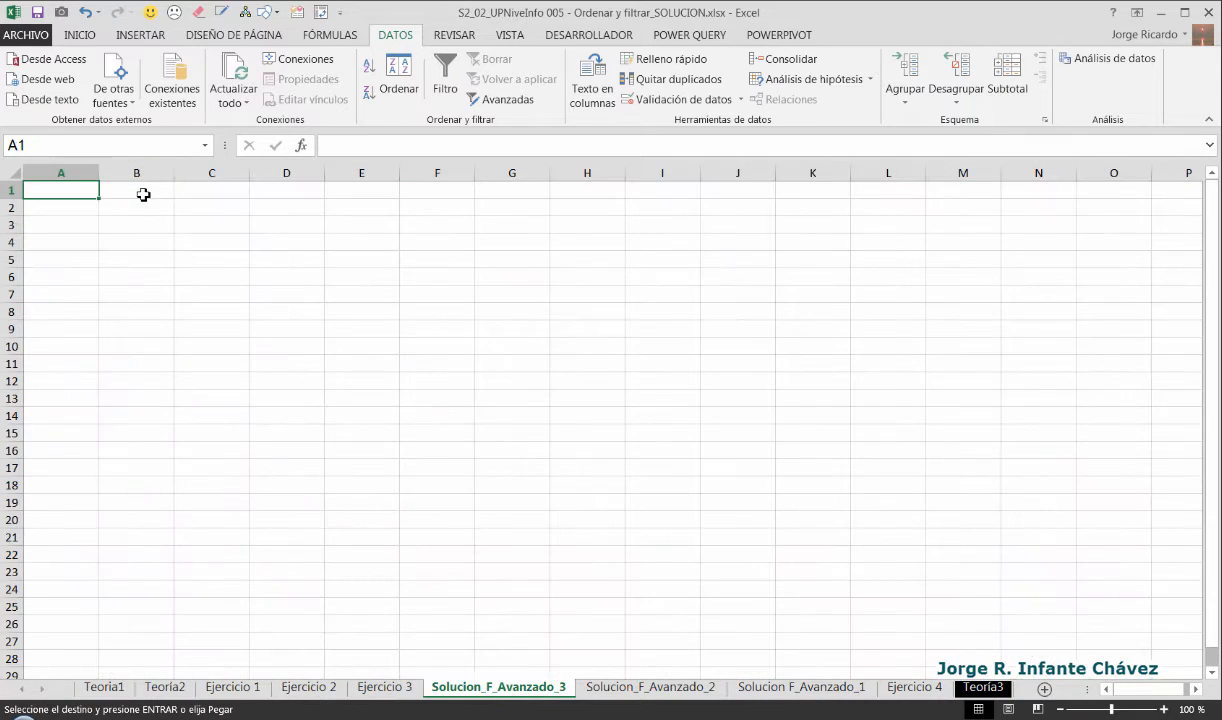
left_click(135, 190)
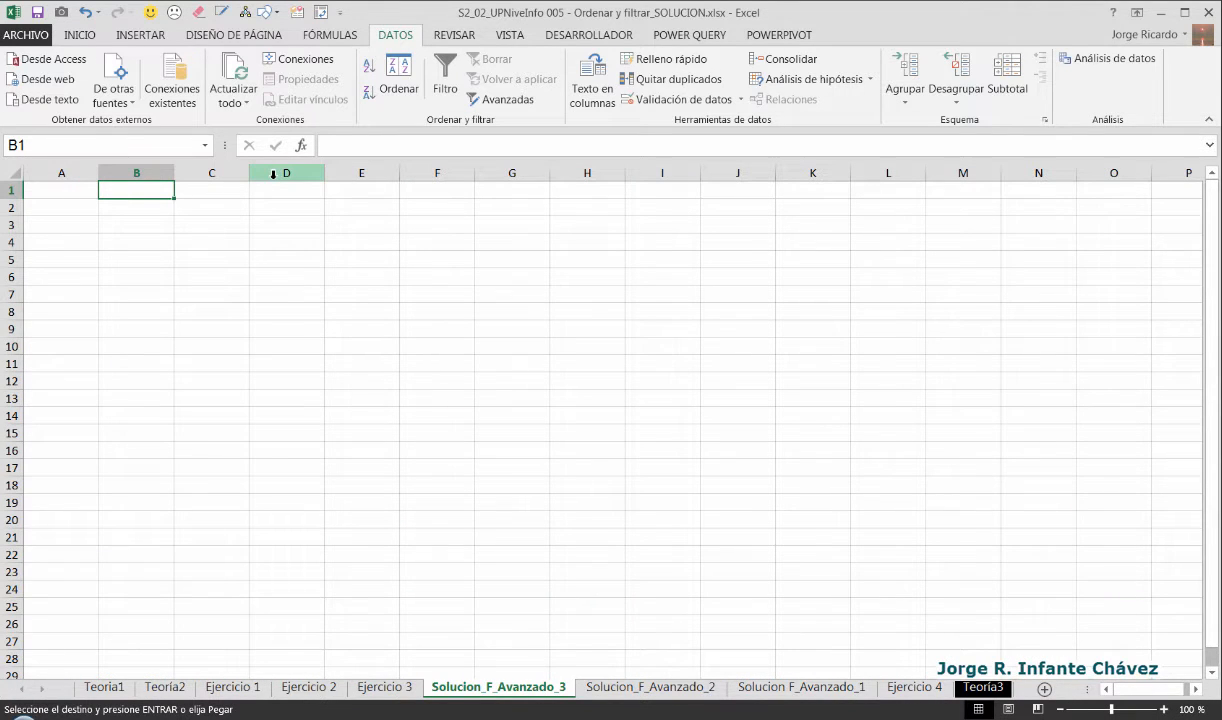
key("Left")
key("ctrl+v")
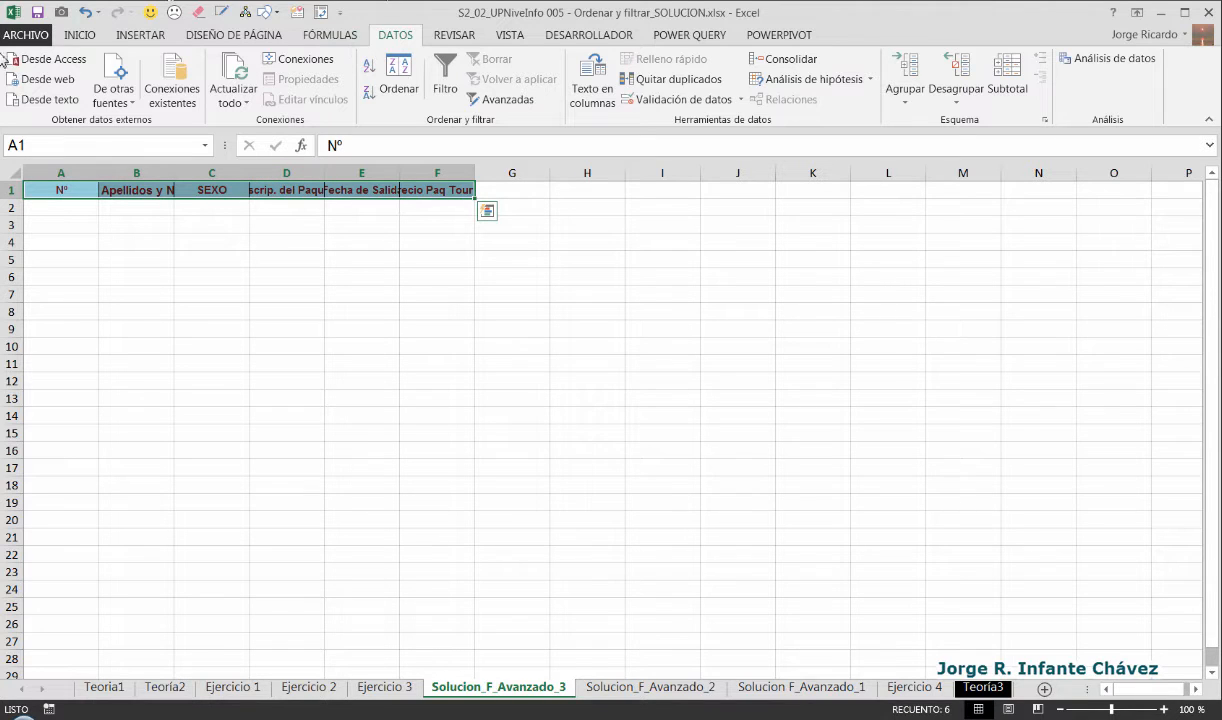
Step: Autofit the widths of columns A to F to the pasted headers
left_click(80, 35)
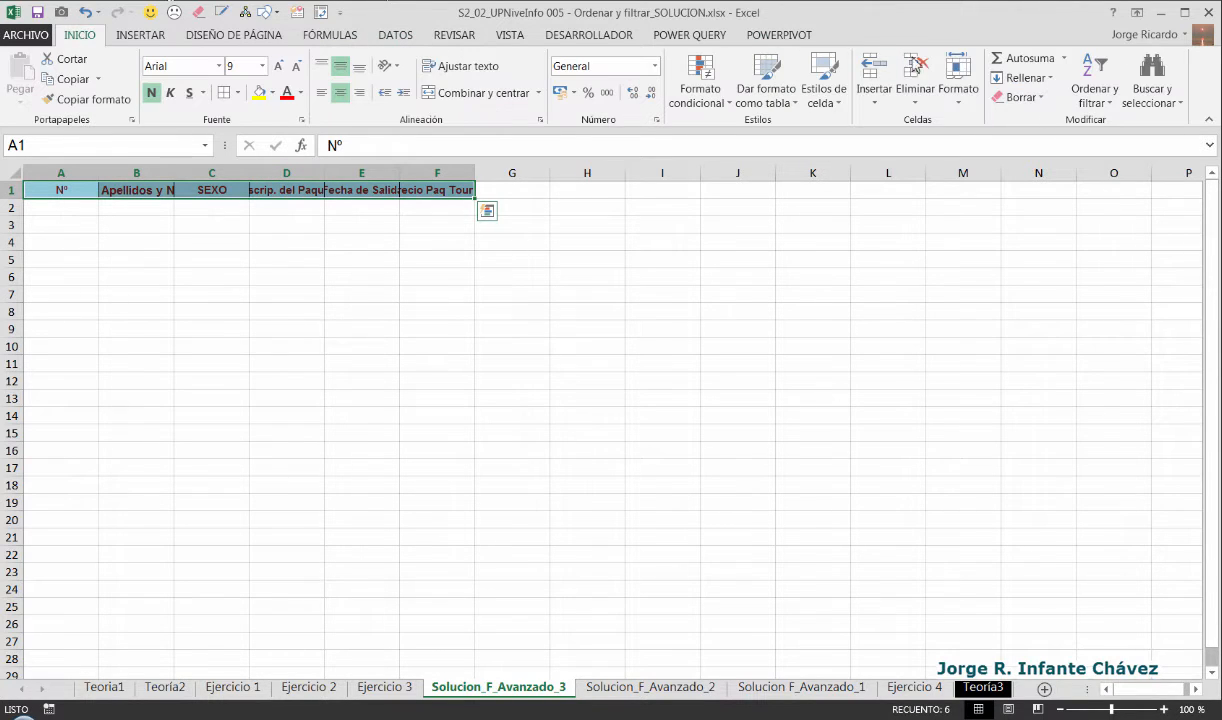
left_click(966, 104)
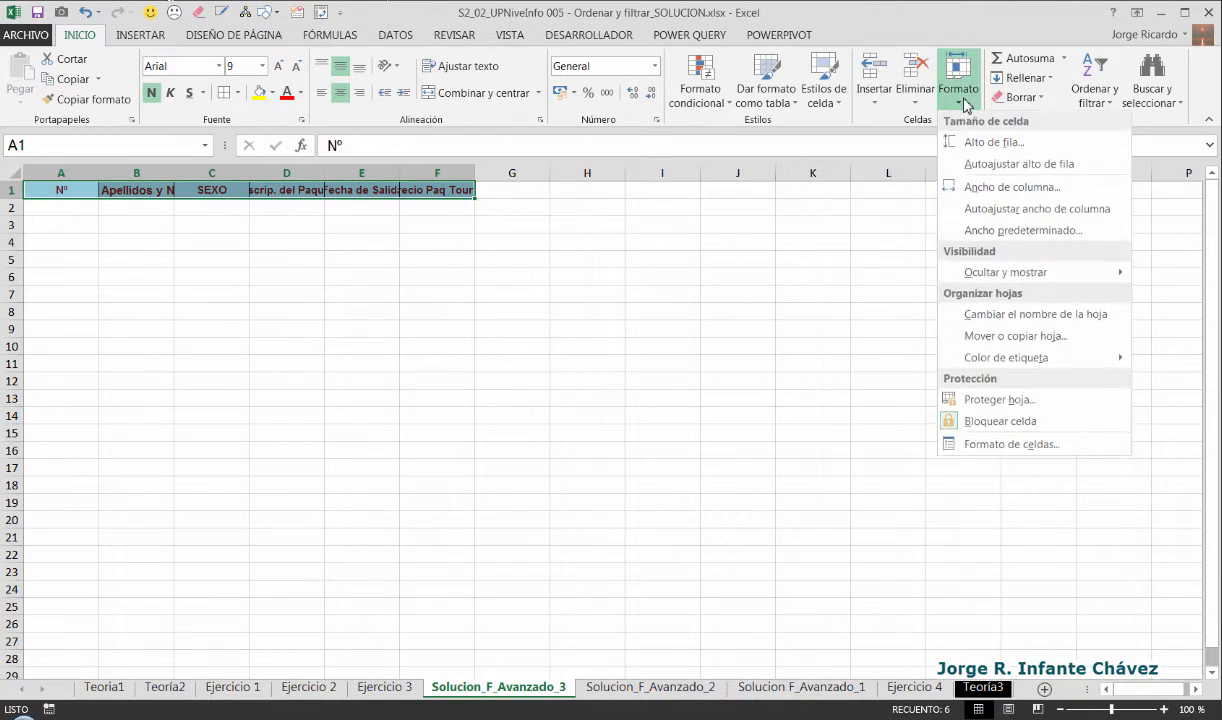
left_click(1008, 218)
left_click(170, 213)
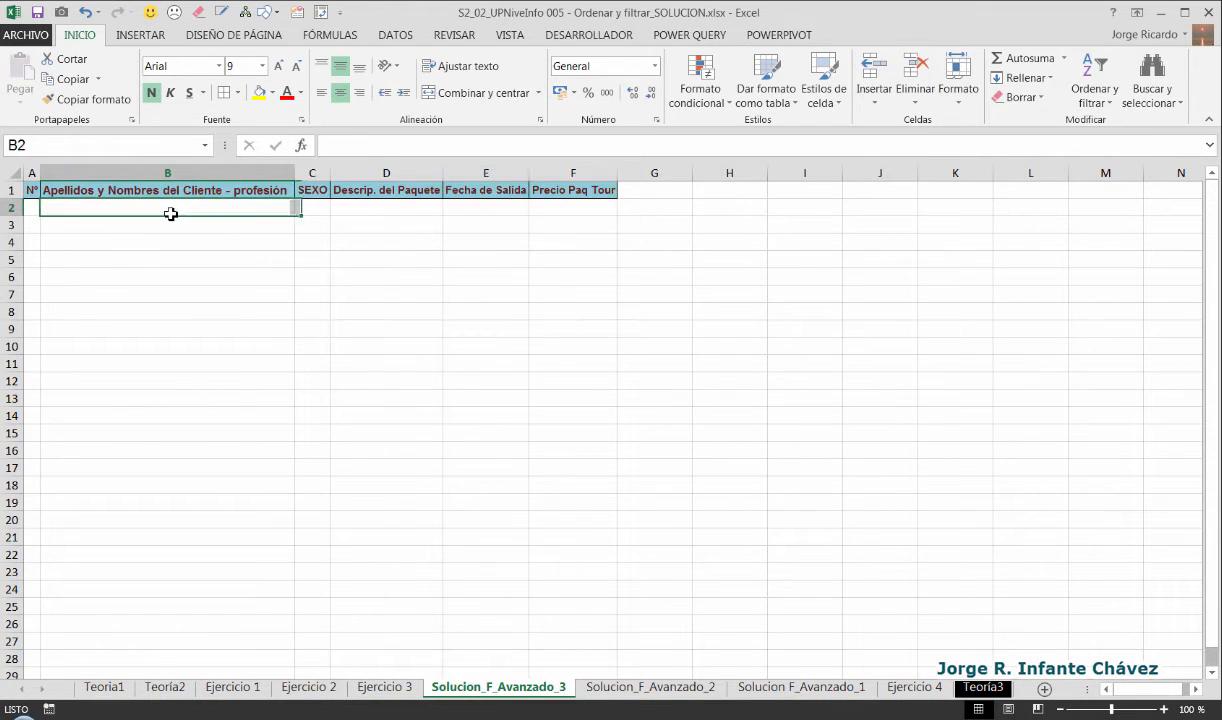
Step: Recheck the third task on the Ejercicio 3 sheet and widen the Descrip. del Paquete column on Solucion_F_Avanzado_3
left_click(385, 687)
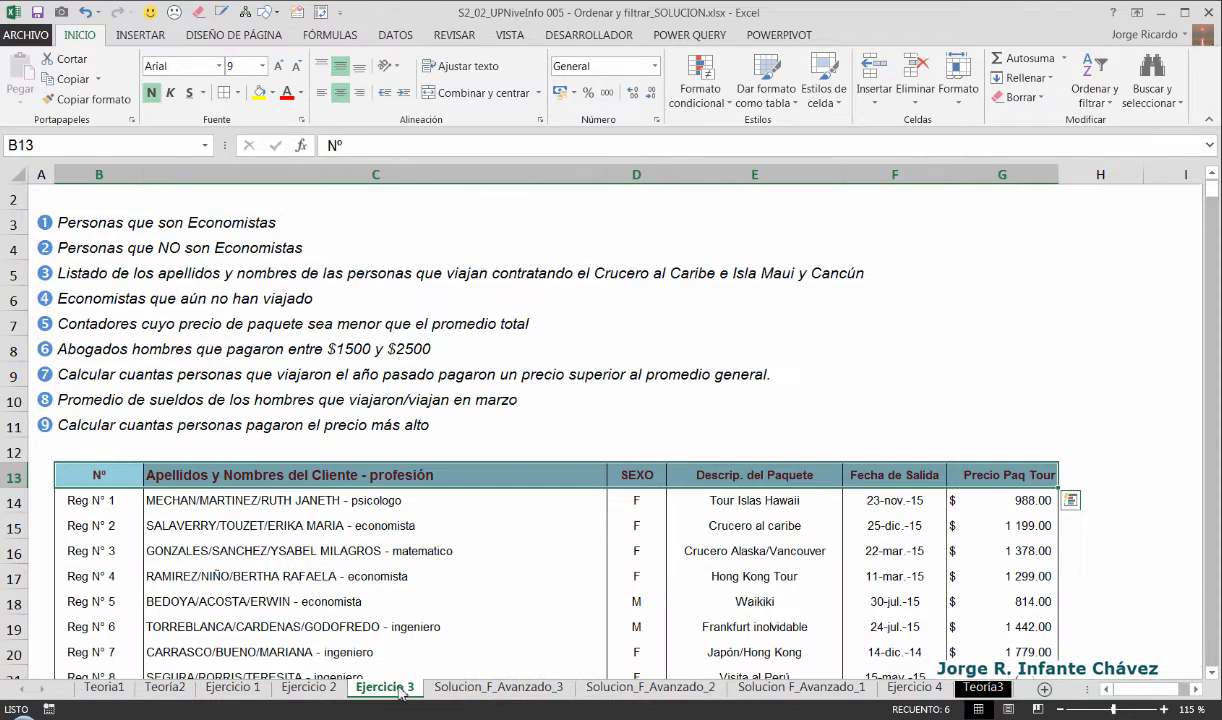
left_click(88, 280)
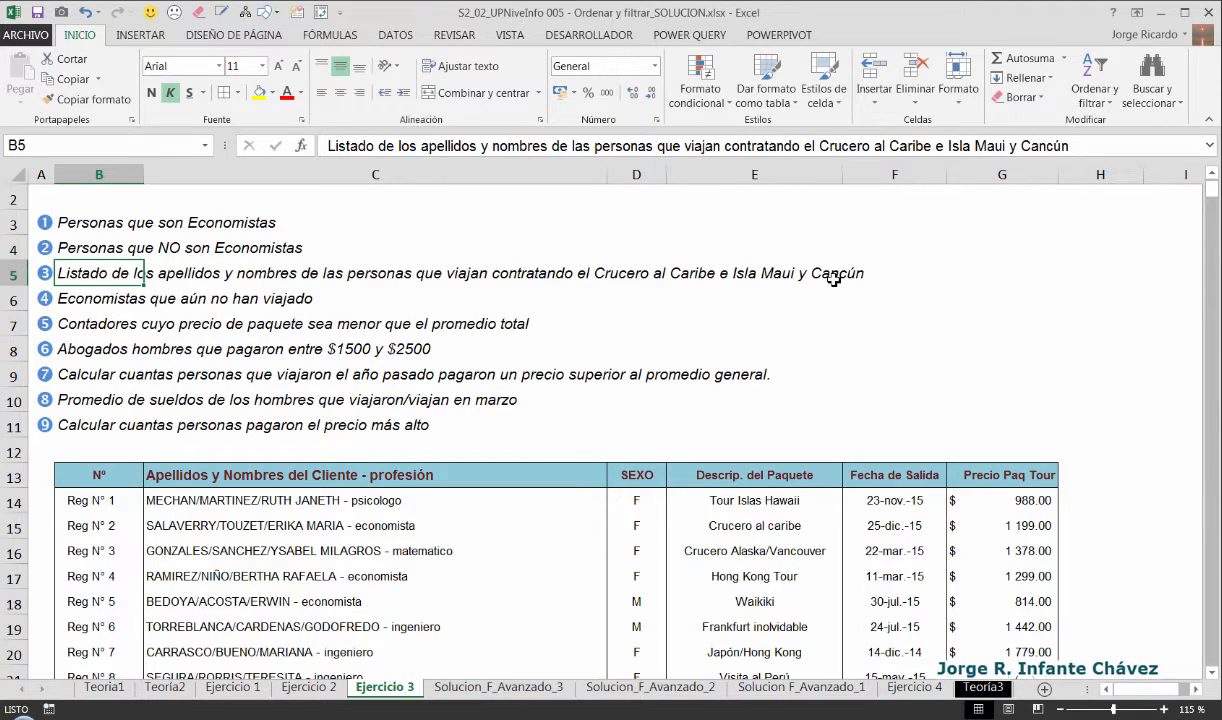
left_click(465, 687)
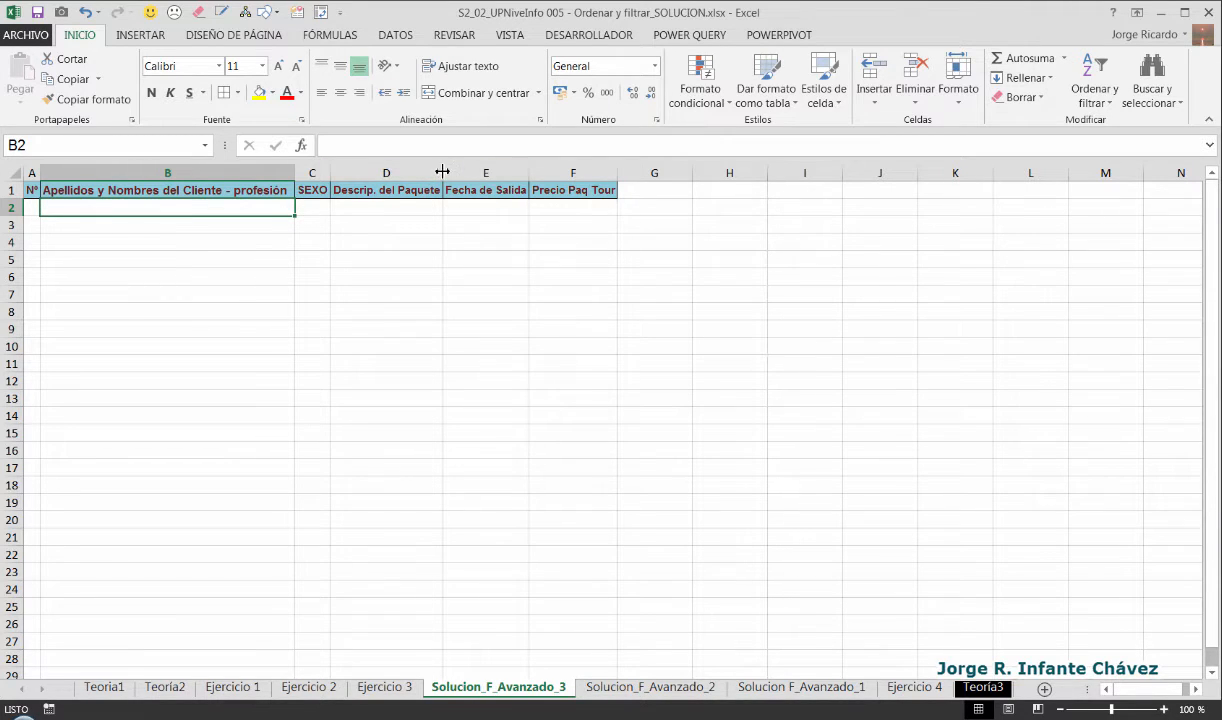
left_click_drag(441, 174, 494, 183)
left_click(445, 210)
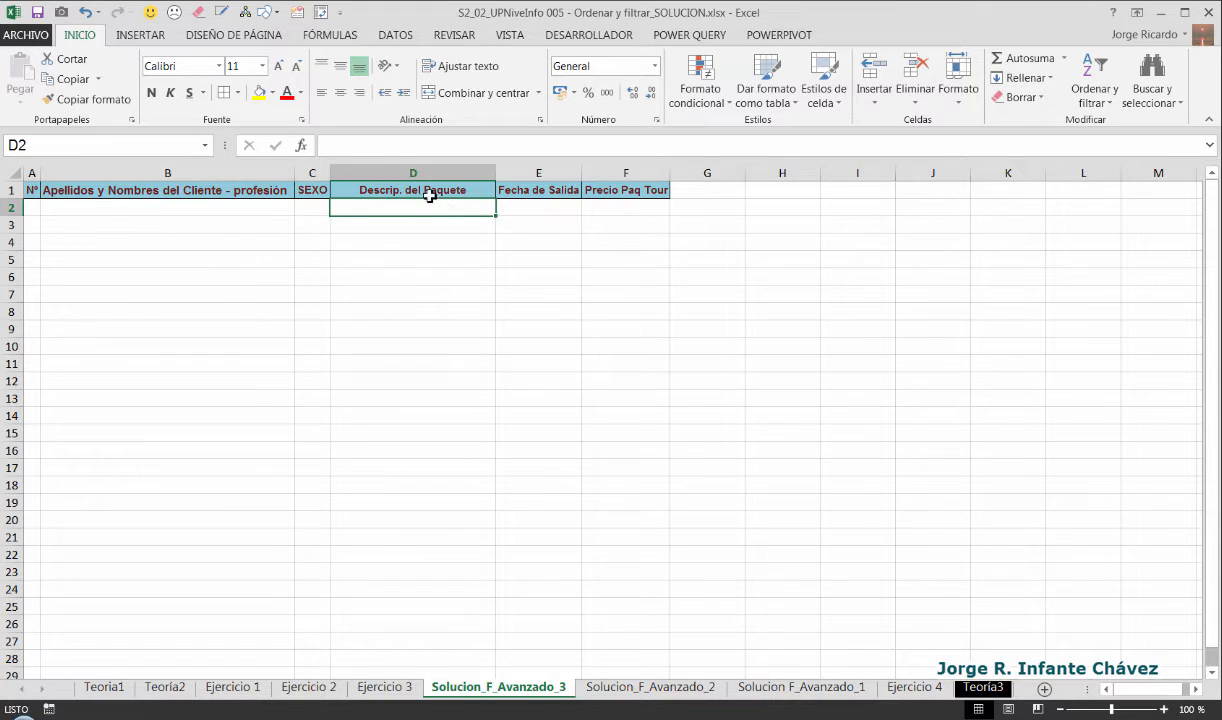
Step: Examine how the Caribe, Isla Maui and Cancún packages are spelled in the Descrip. del Paquete column of the Ejercicio 3 sheet
left_click(385, 687)
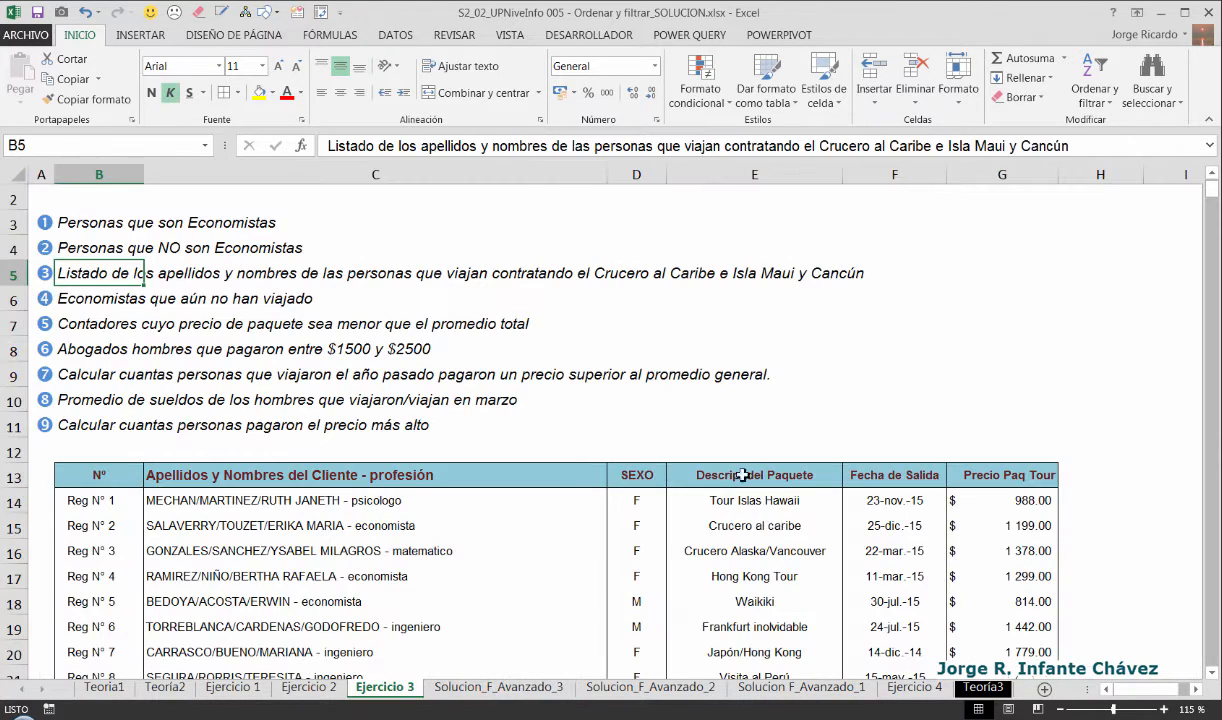
left_click(769, 522)
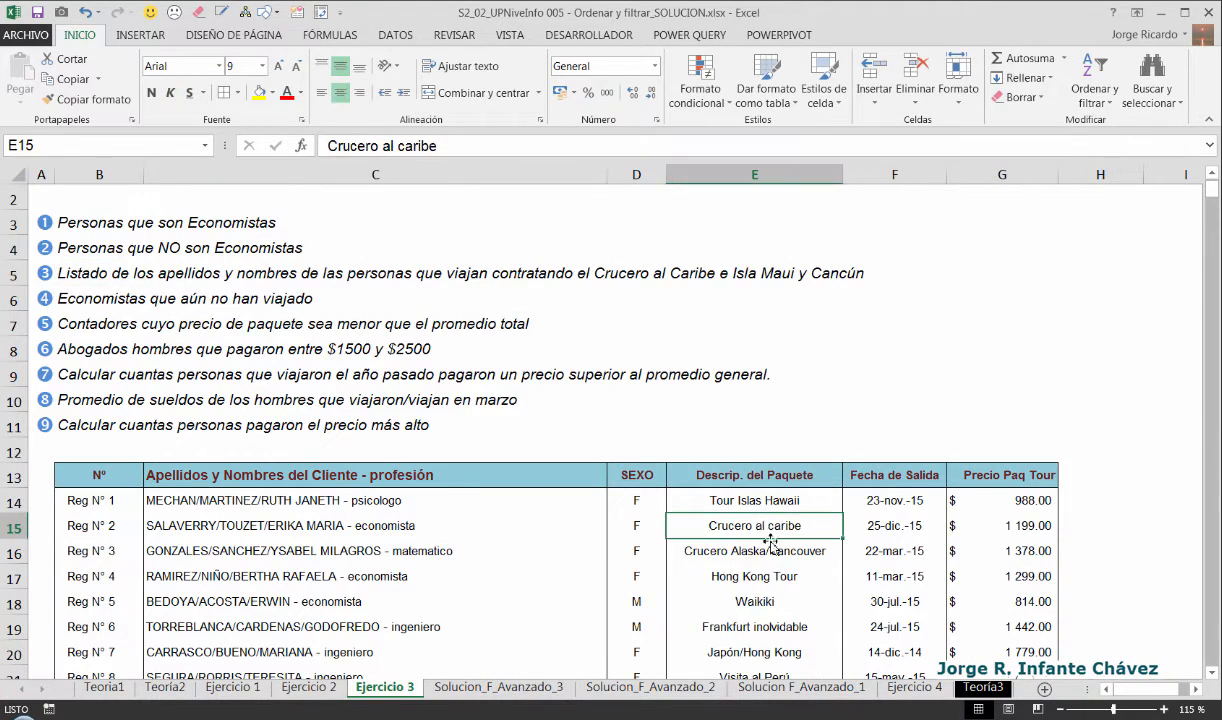
scroll(766, 556, "down", 1)
scroll(765, 556, "down", 3)
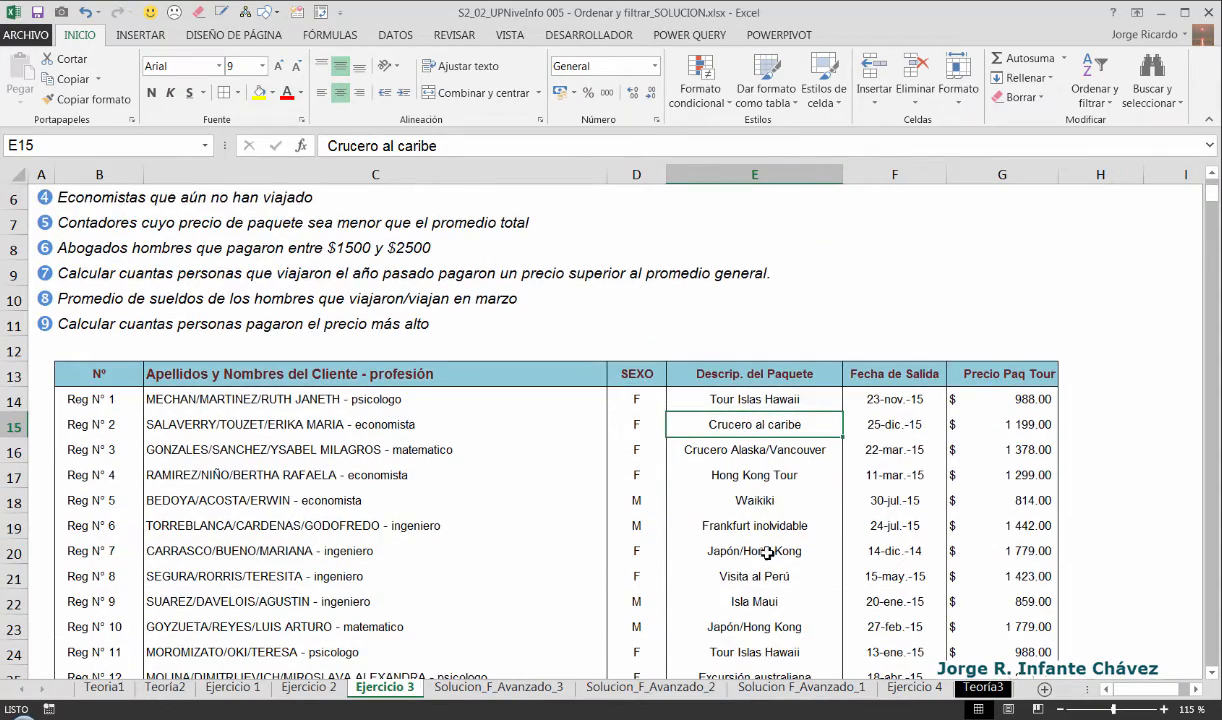
left_click(746, 552)
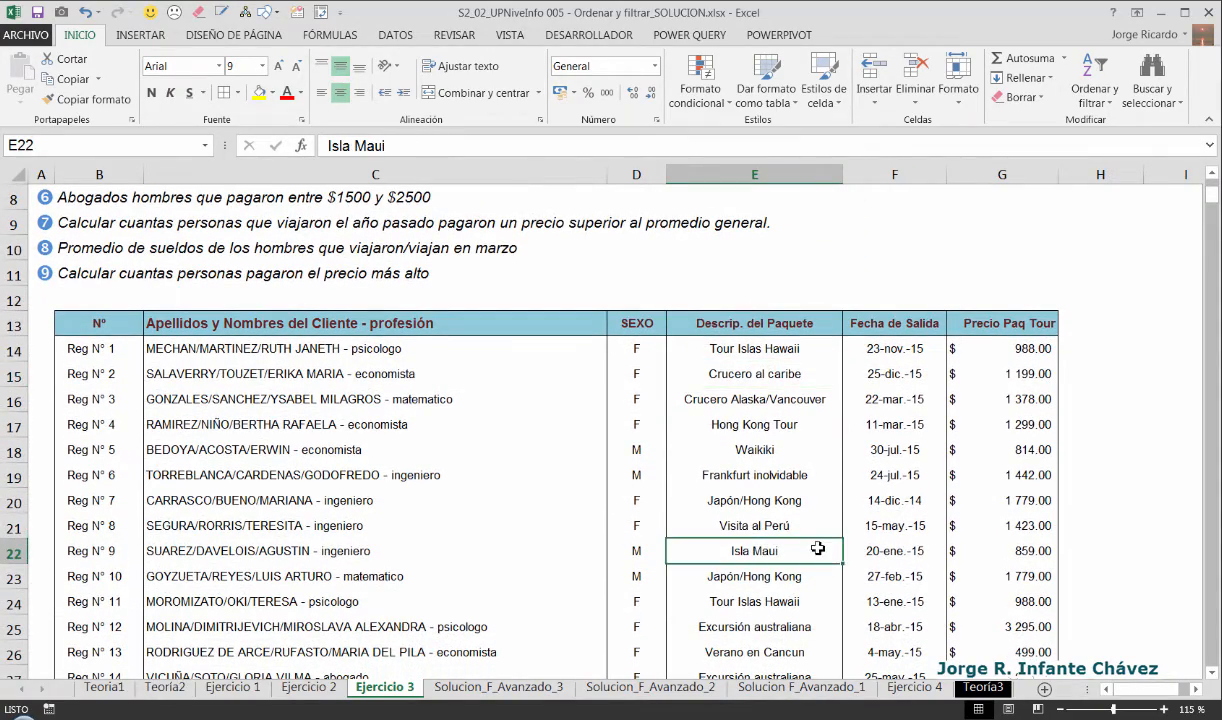
scroll(781, 530, "down", 1)
left_click(778, 551)
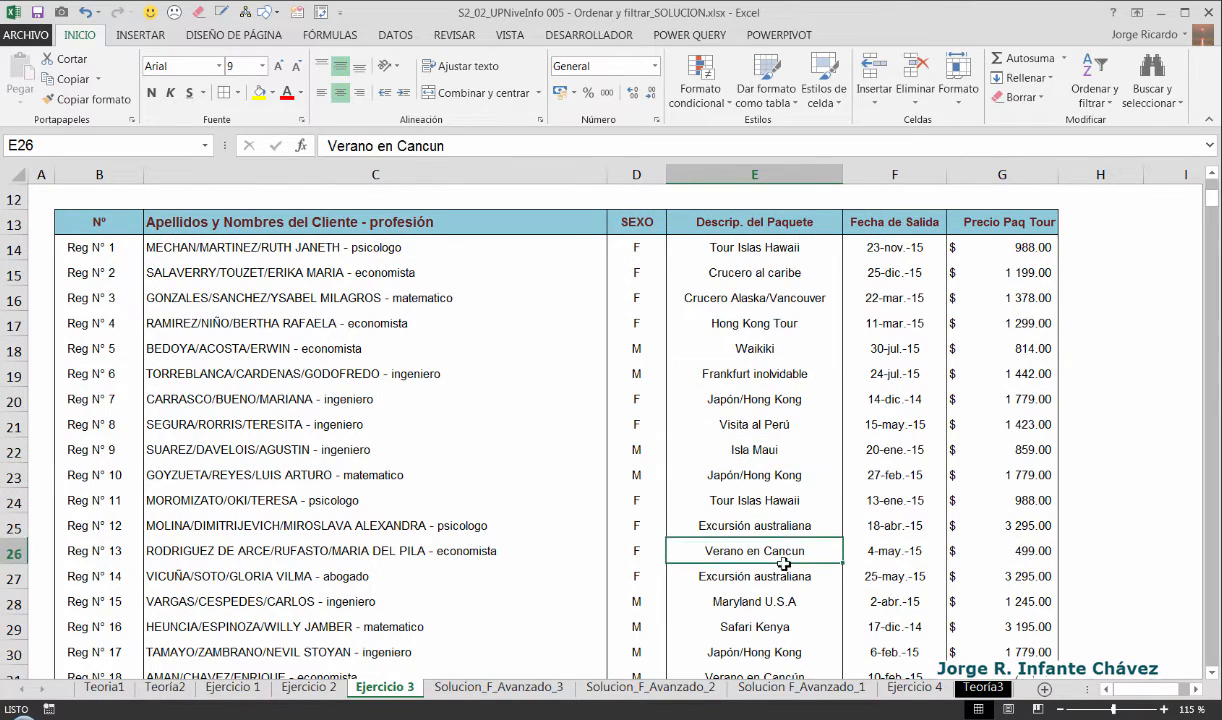
scroll(789, 566, "down", 1)
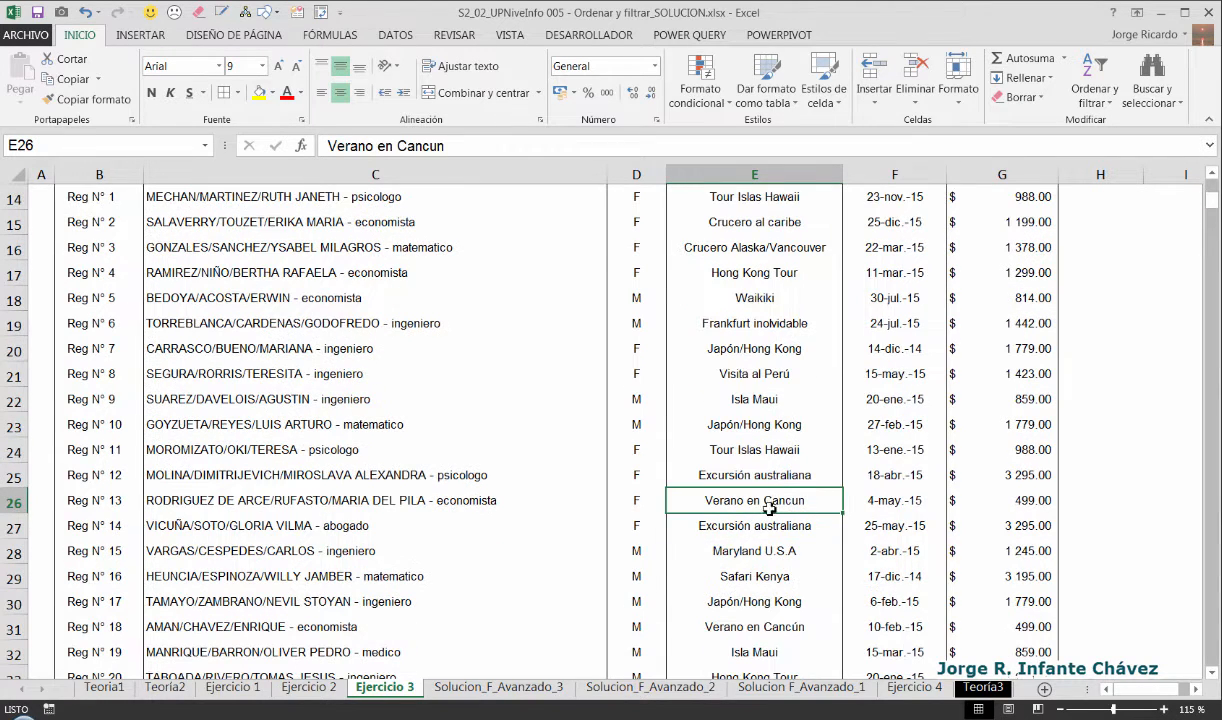
left_click(786, 632)
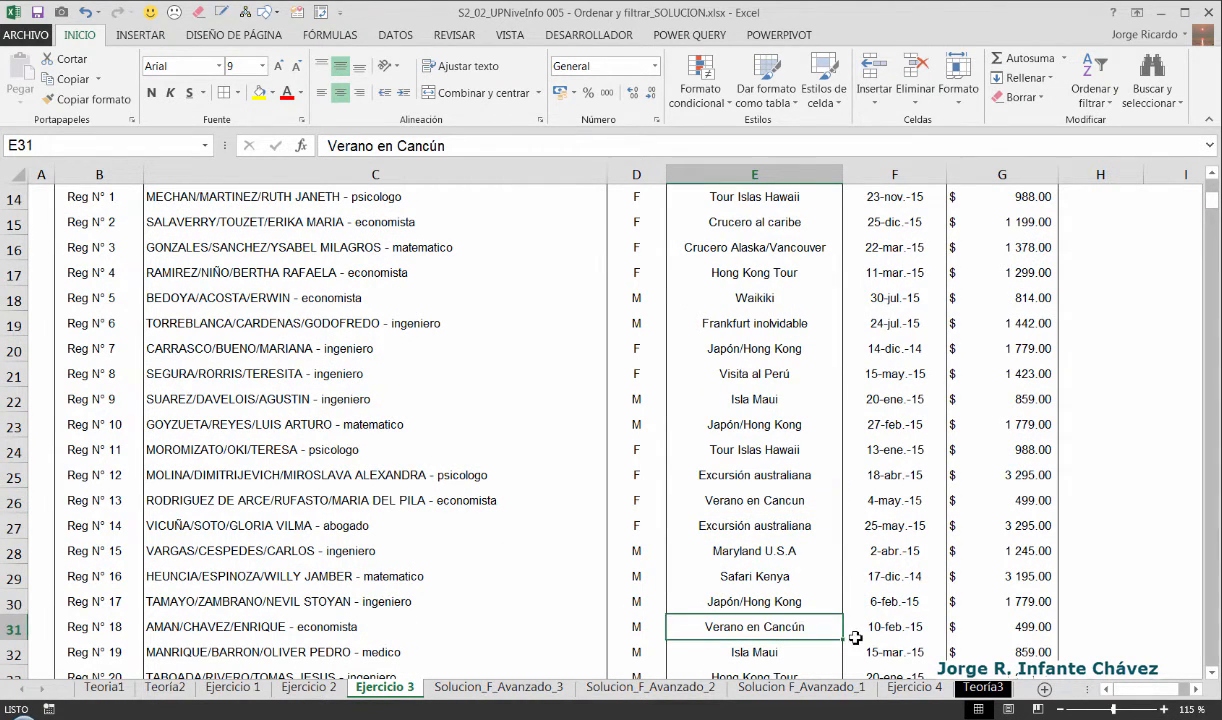
left_click(770, 500)
left_click(708, 518)
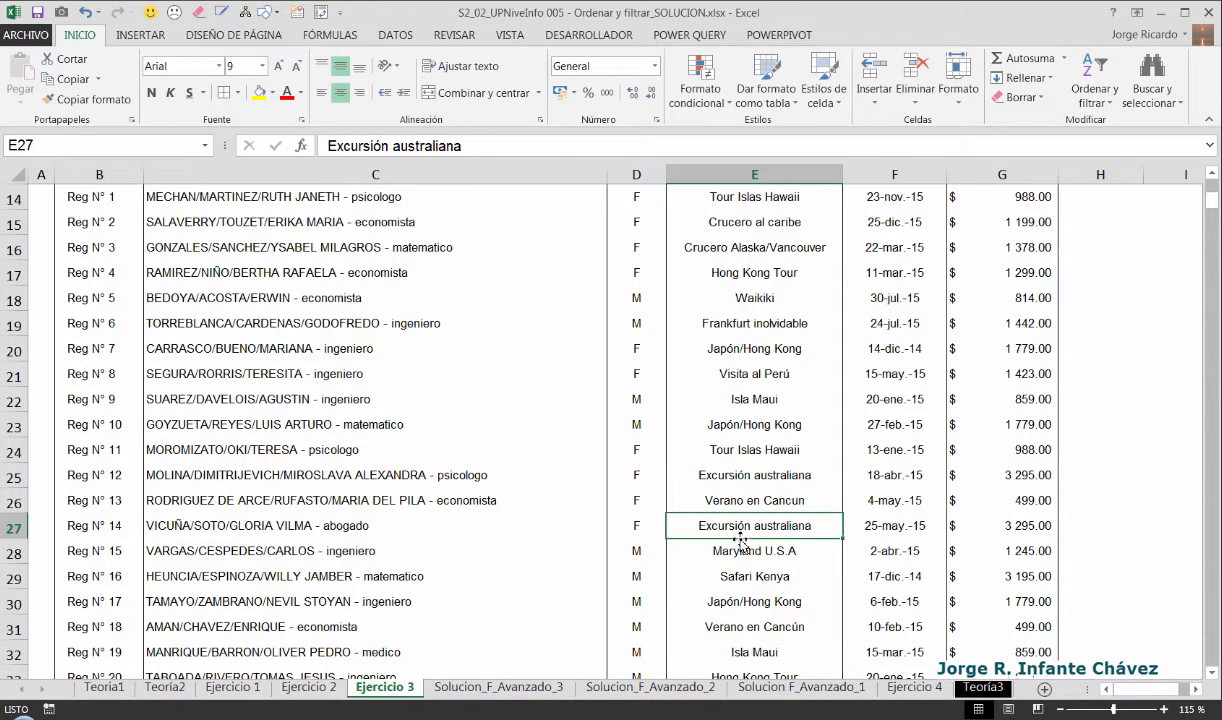
Step: Widen the Descrip. del Paquete column further on the Solucion_F_Avanzado_3 sheet
left_click(500, 687)
scroll(460, 264, "up", 8)
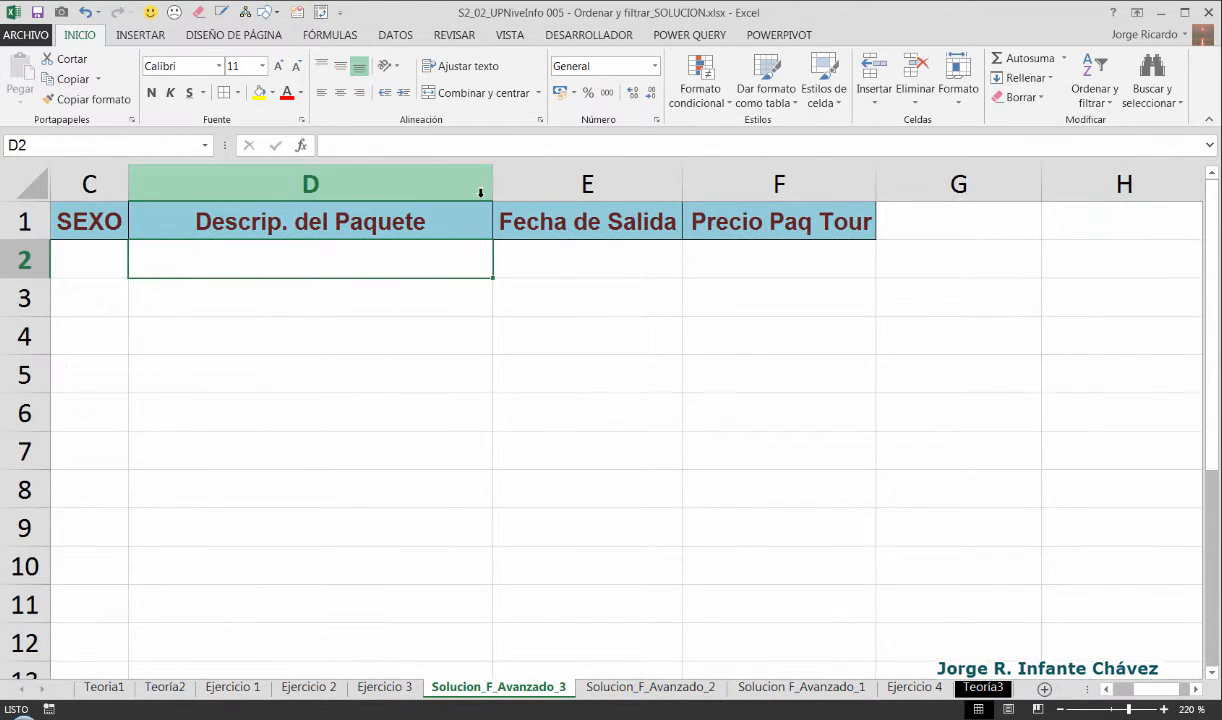
left_click_drag(493, 183, 525, 184)
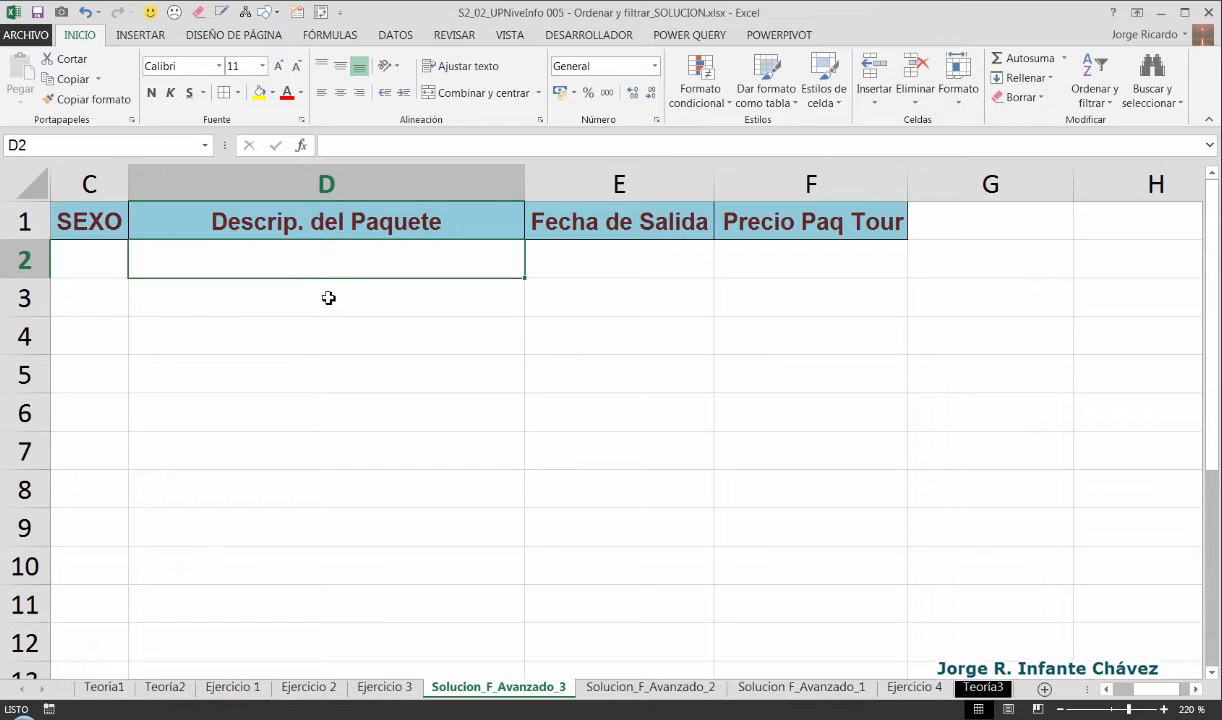
left_click(325, 292)
left_click(355, 272)
left_click(298, 292)
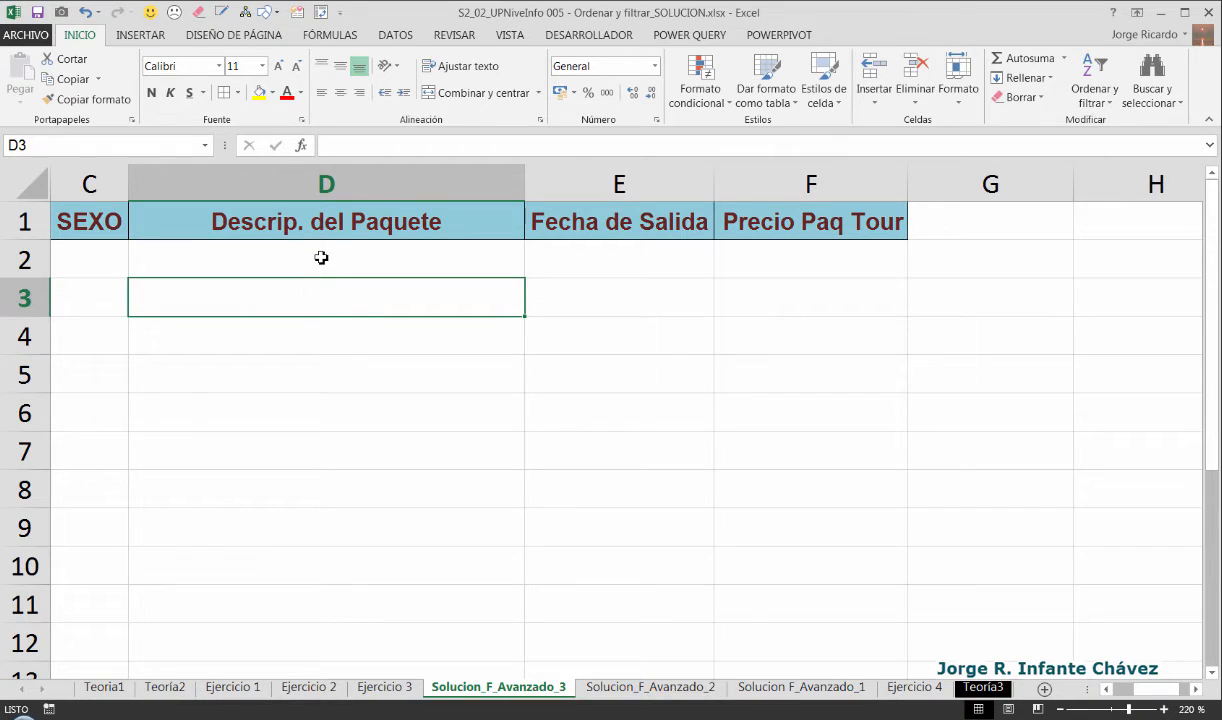
left_click(321, 258)
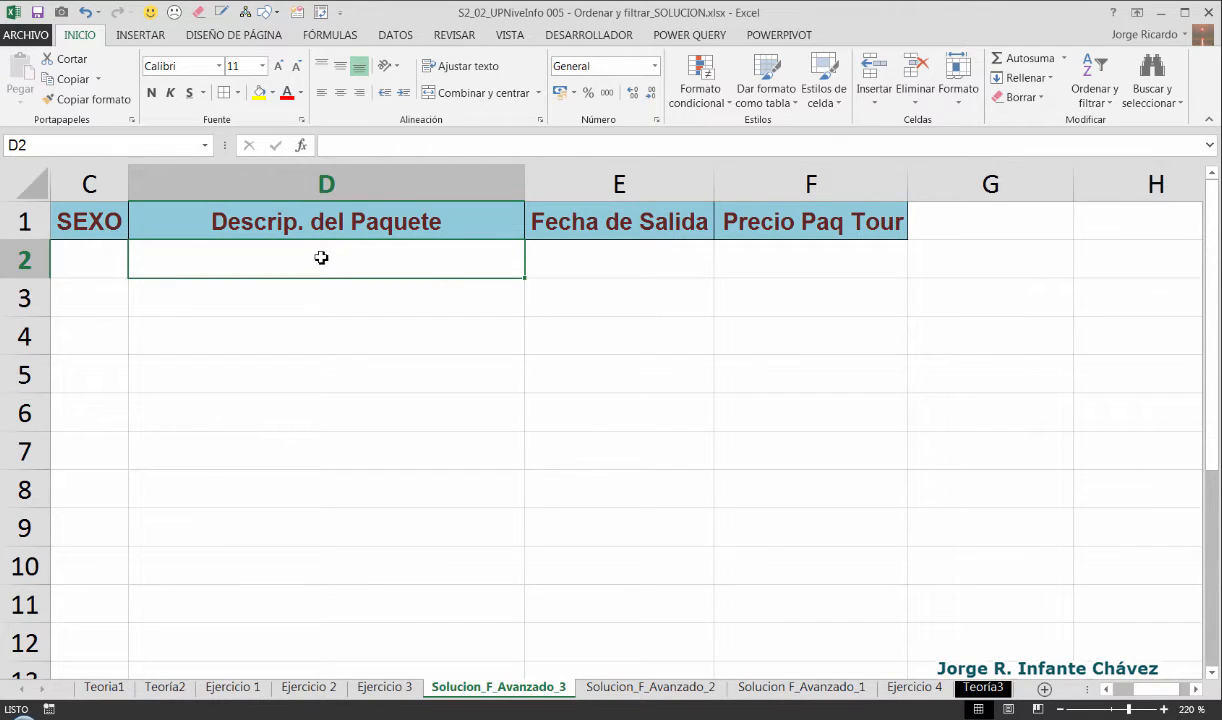
left_click(298, 290)
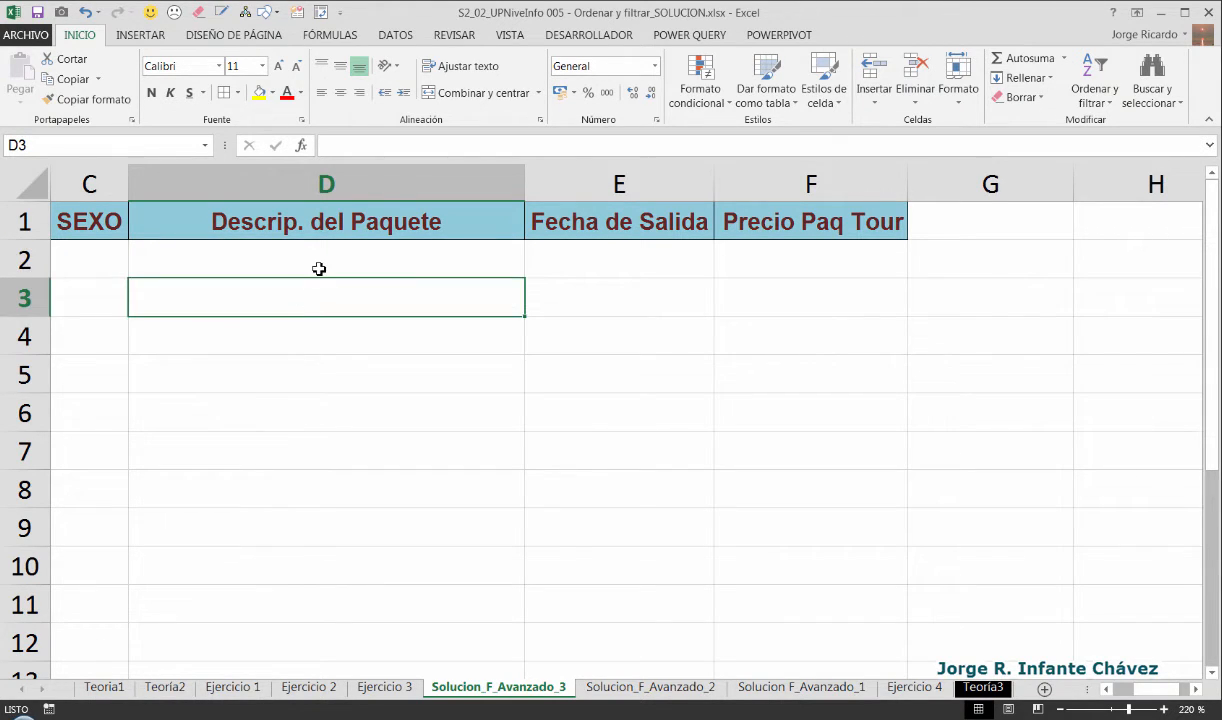
left_click(319, 268)
Step: Format cells D2:D4 under Descrip. del Paquete as bold, vertically centred and font size 18
left_click_drag(325, 273, 336, 326)
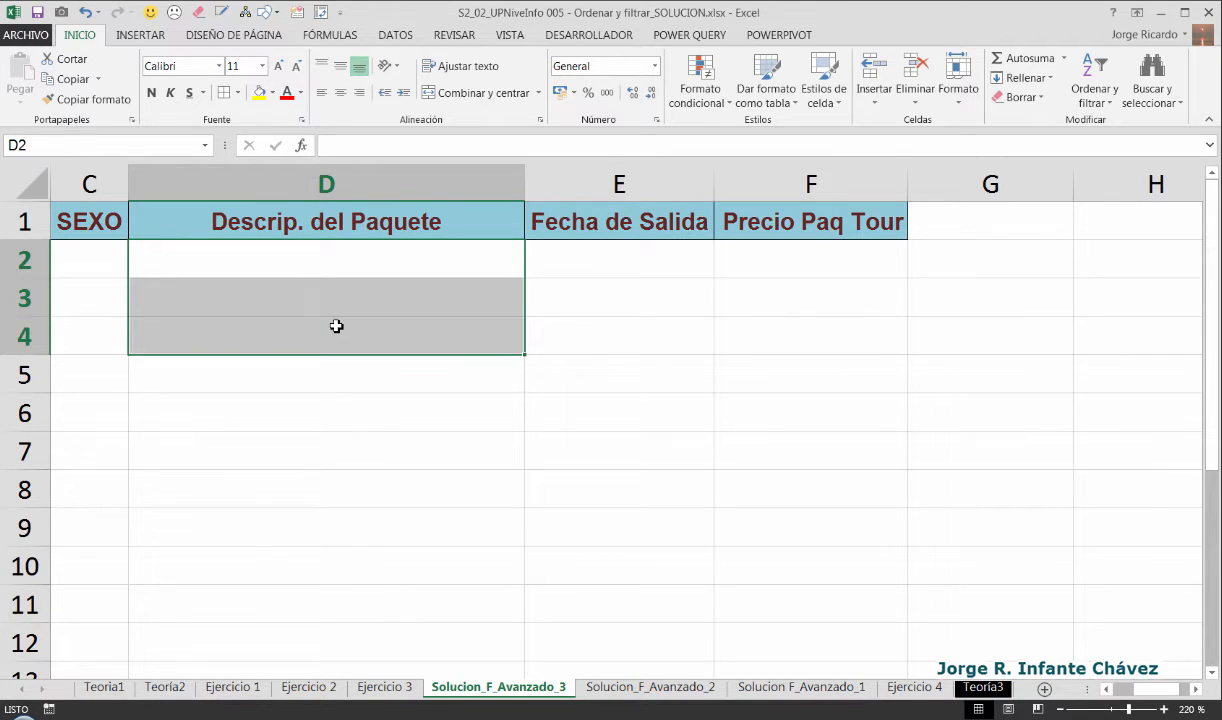
left_click(153, 96)
left_click(340, 66)
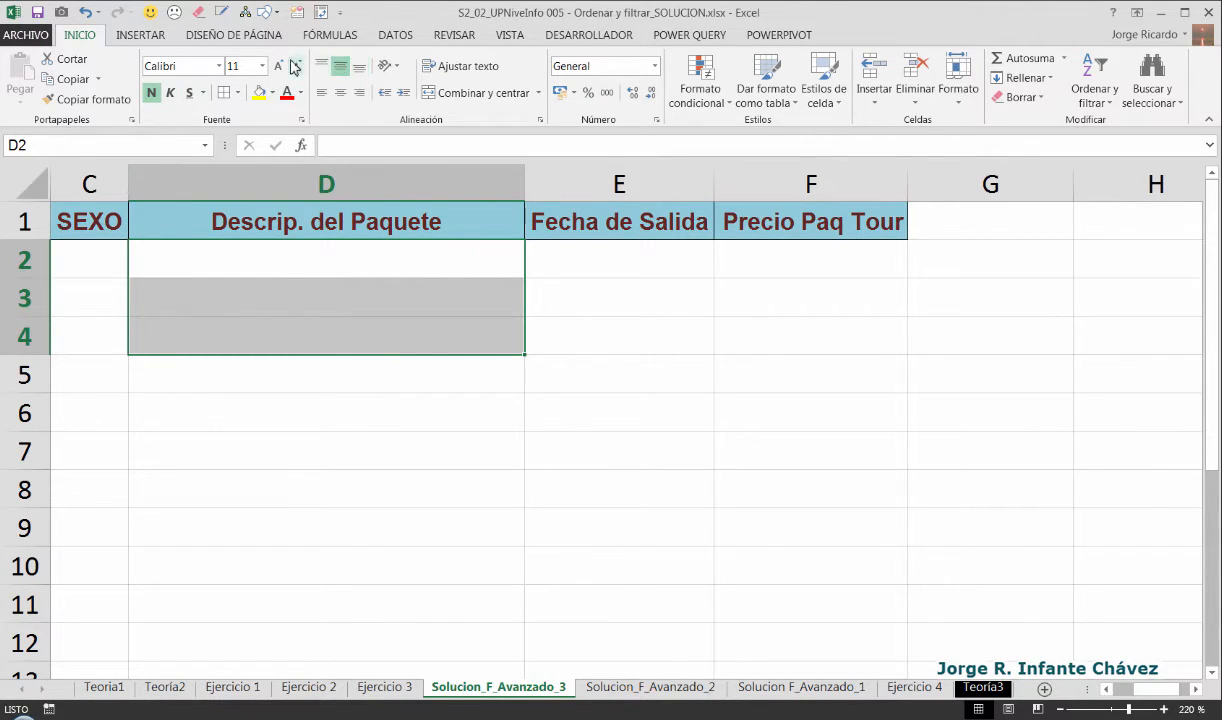
left_click(279, 68)
left_click(279, 68)
left_click(279, 68)
left_click(279, 68)
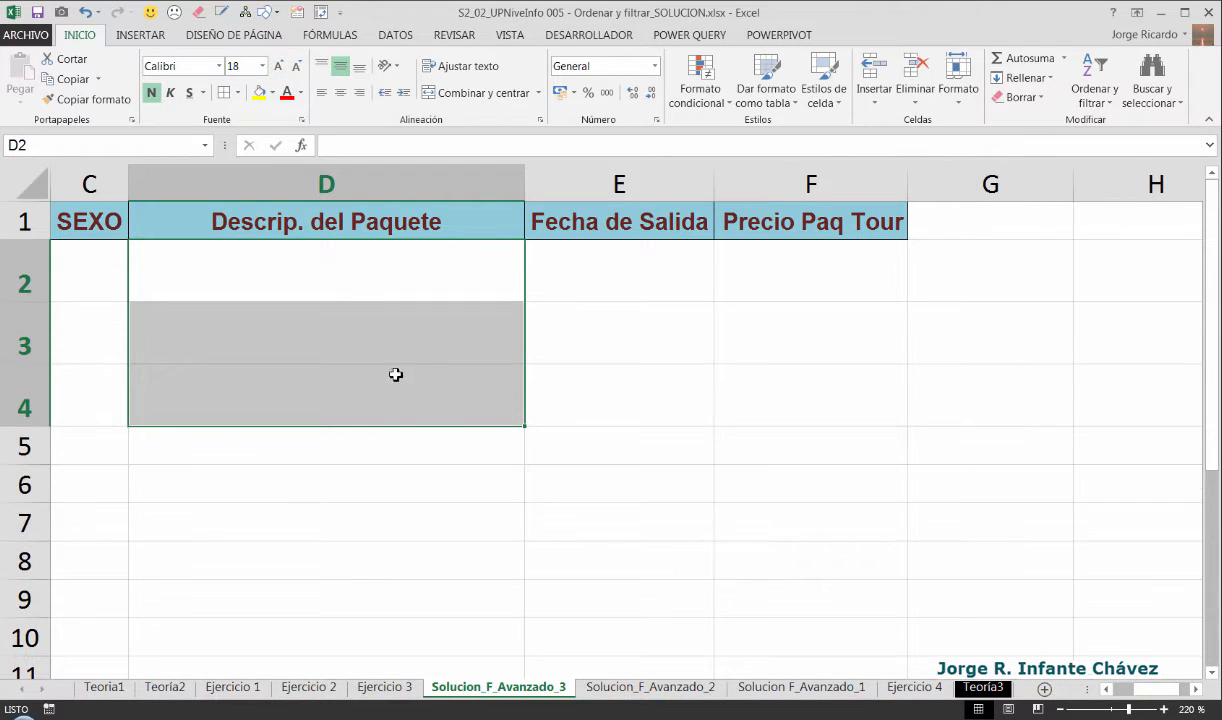
Step: Enter the wildcard criterion "* maui*" in cell D2 under Descrip. del Paquete
left_click(341, 286)
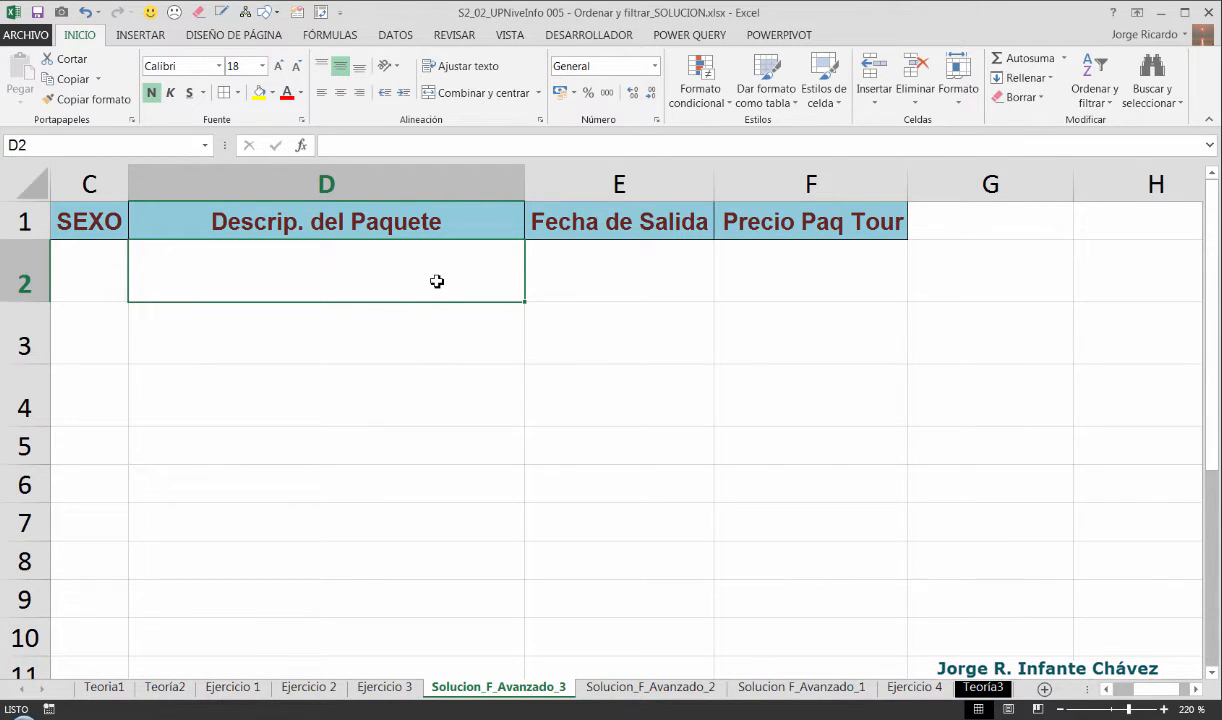
type("*")
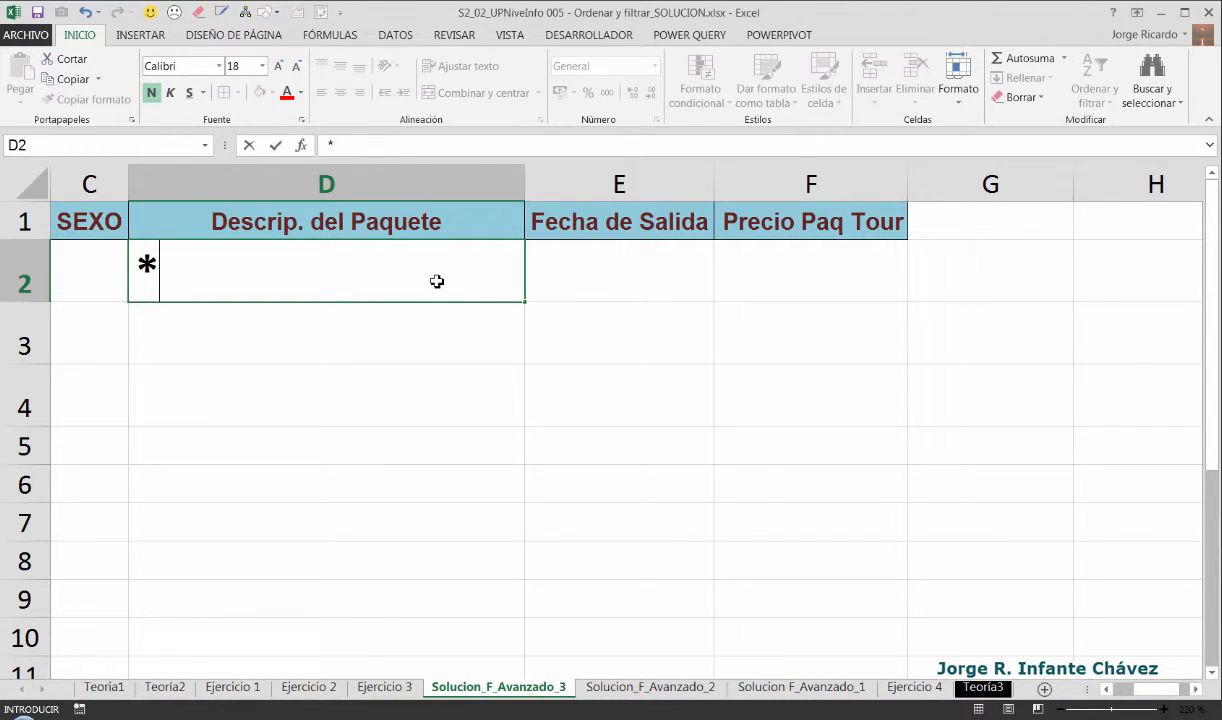
type(" maui")
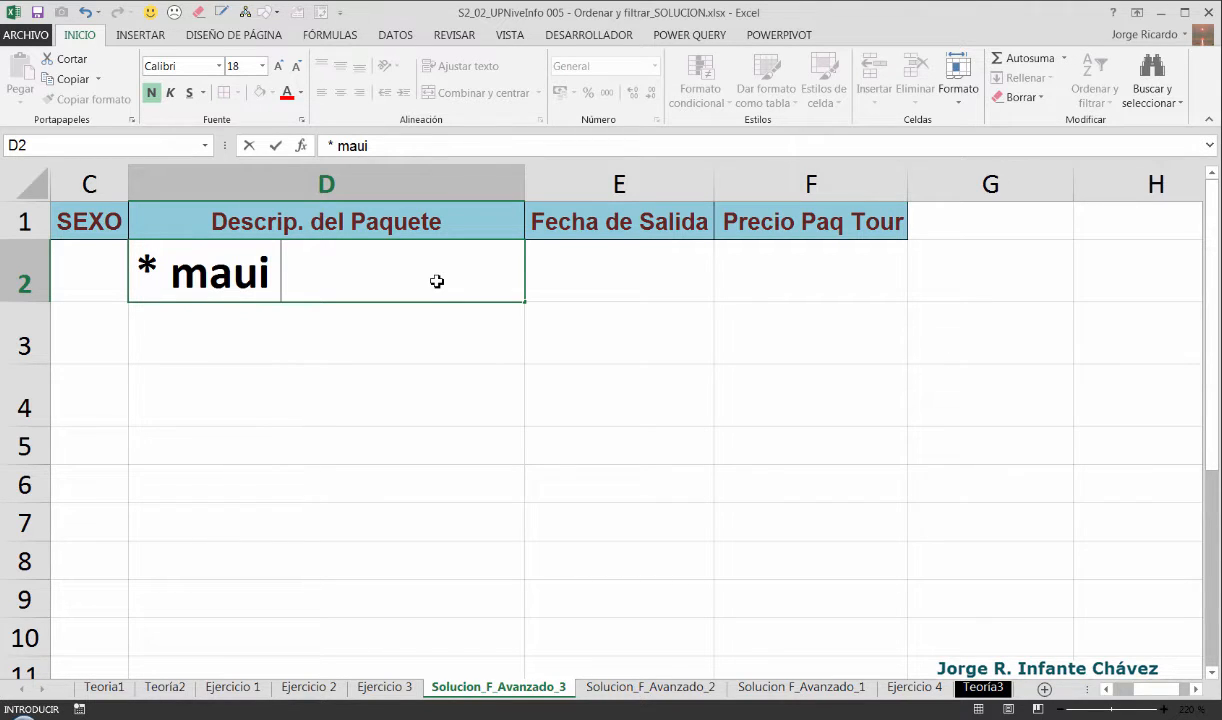
key("BackSpace")
type("*")
key("Return")
left_click(437, 281)
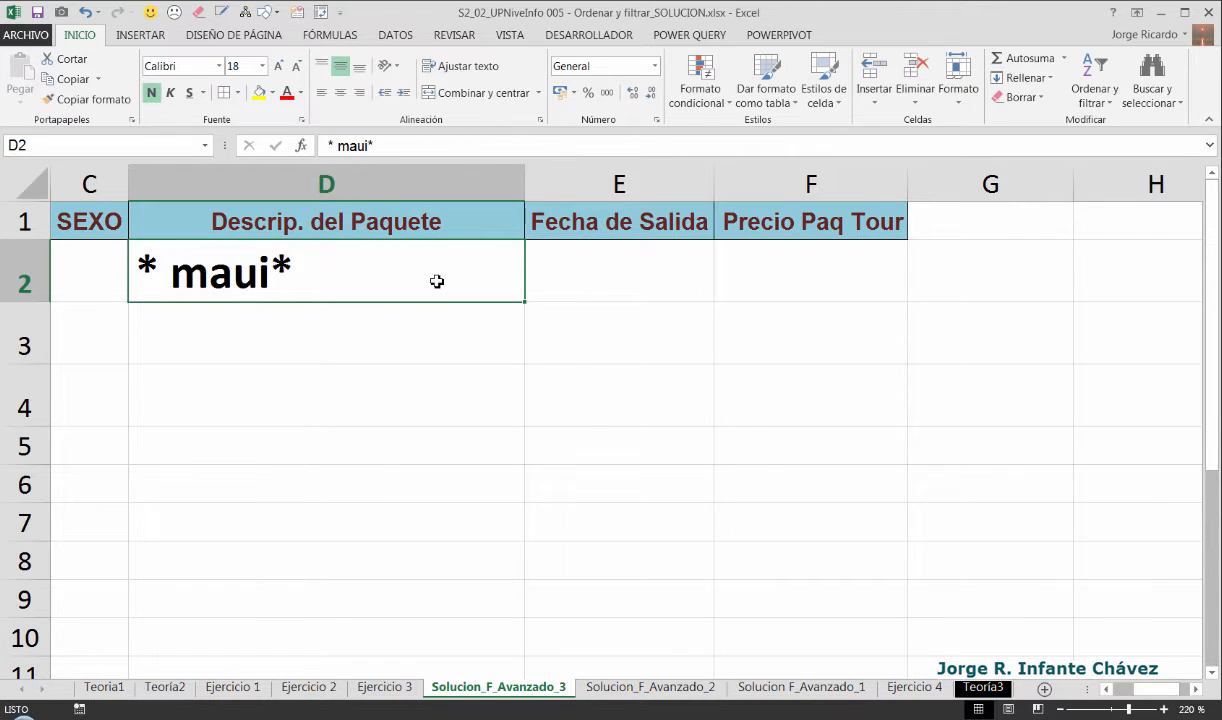
key("Return")
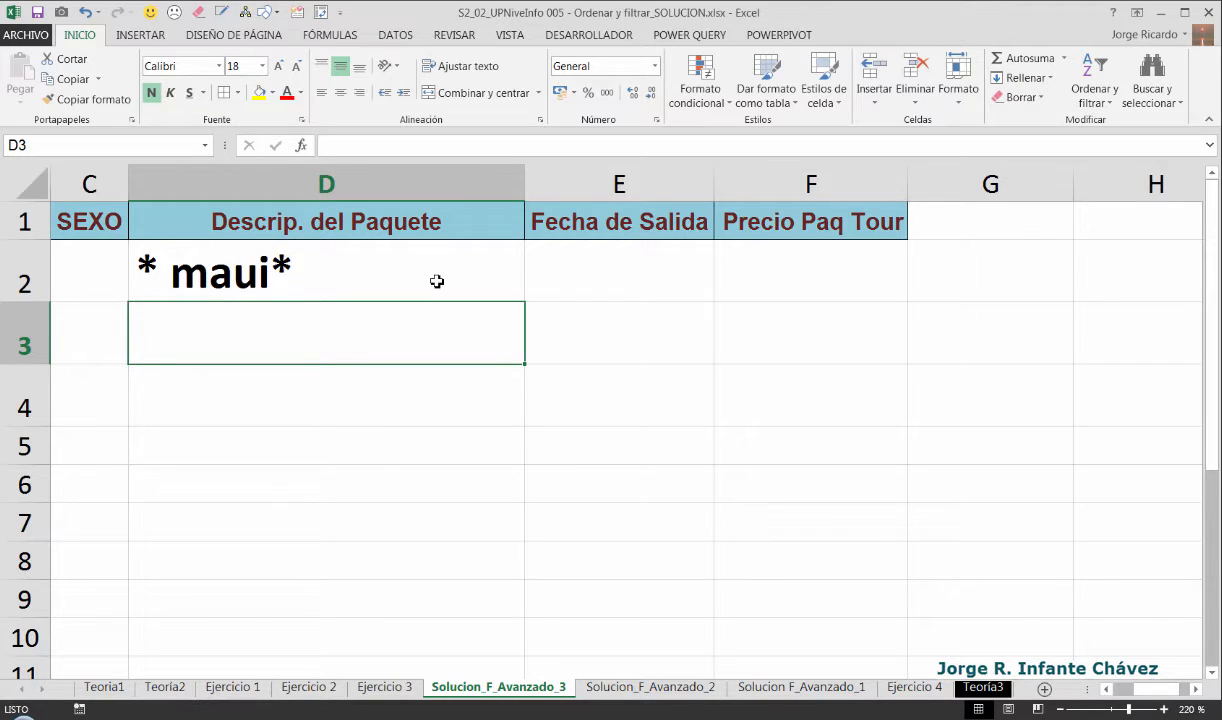
Step: Enter the criterion "* canc?n*" in cell D3, using a single-character wildcard for the accented or unaccented u
type("* can")
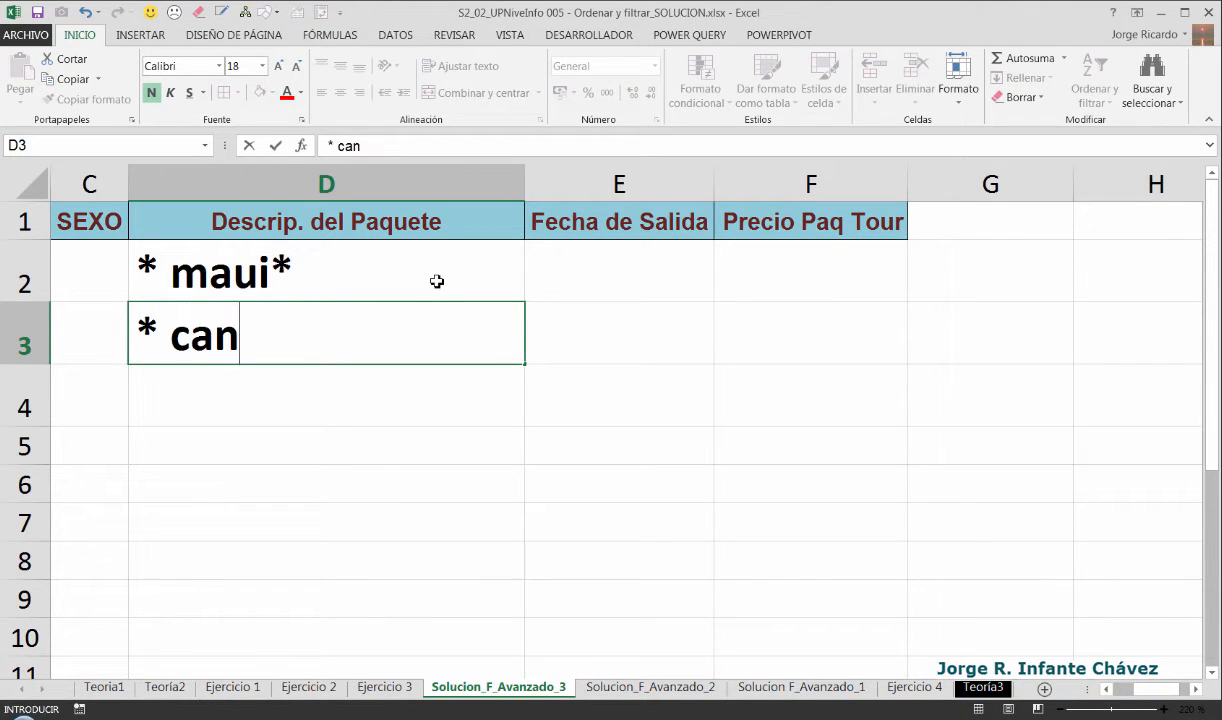
type("c?")
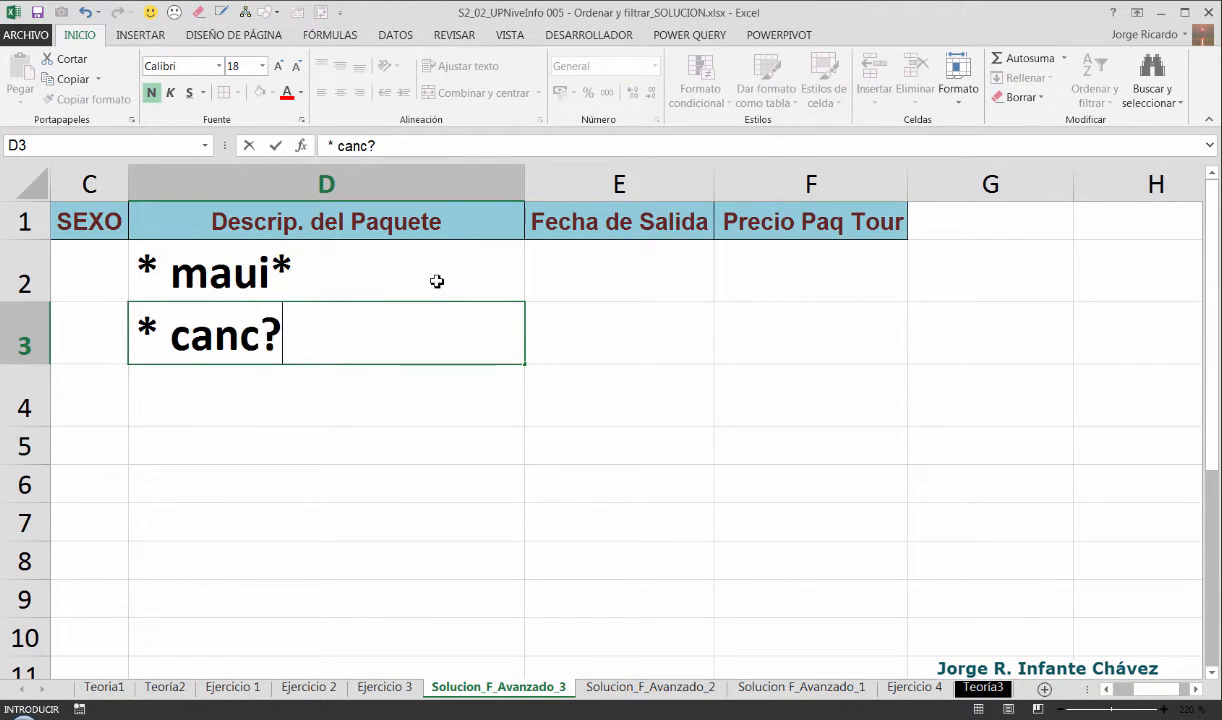
type("n")
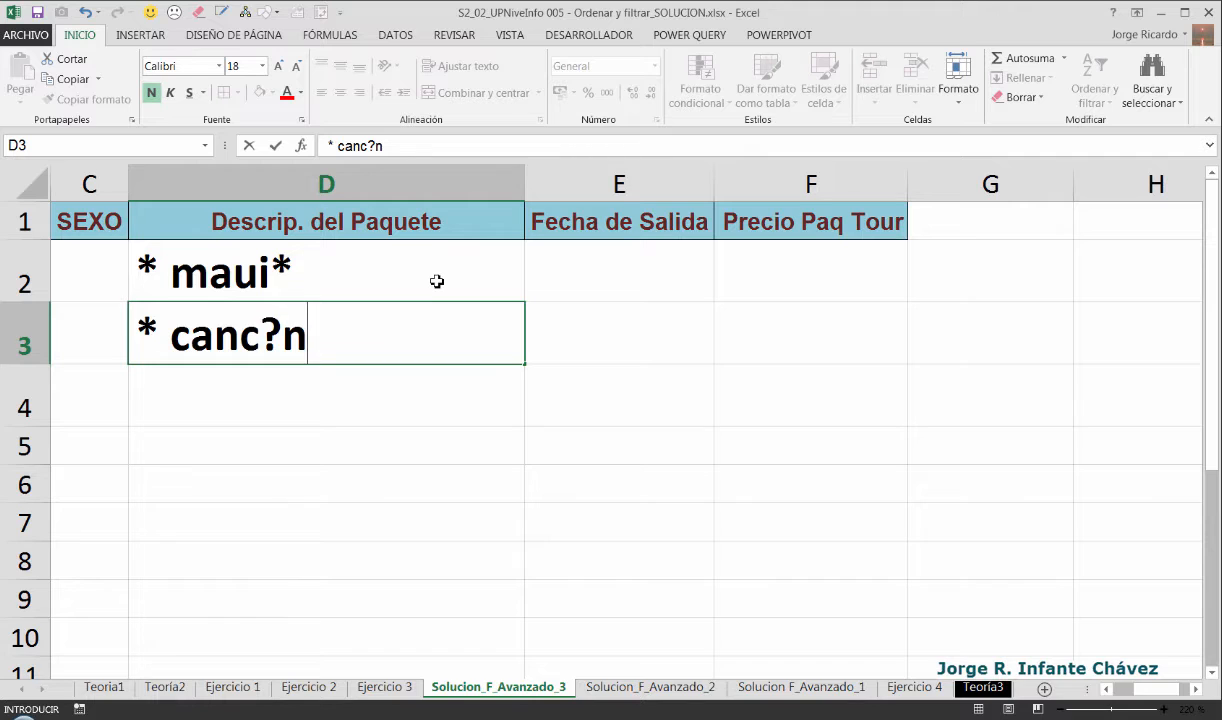
type(" *")
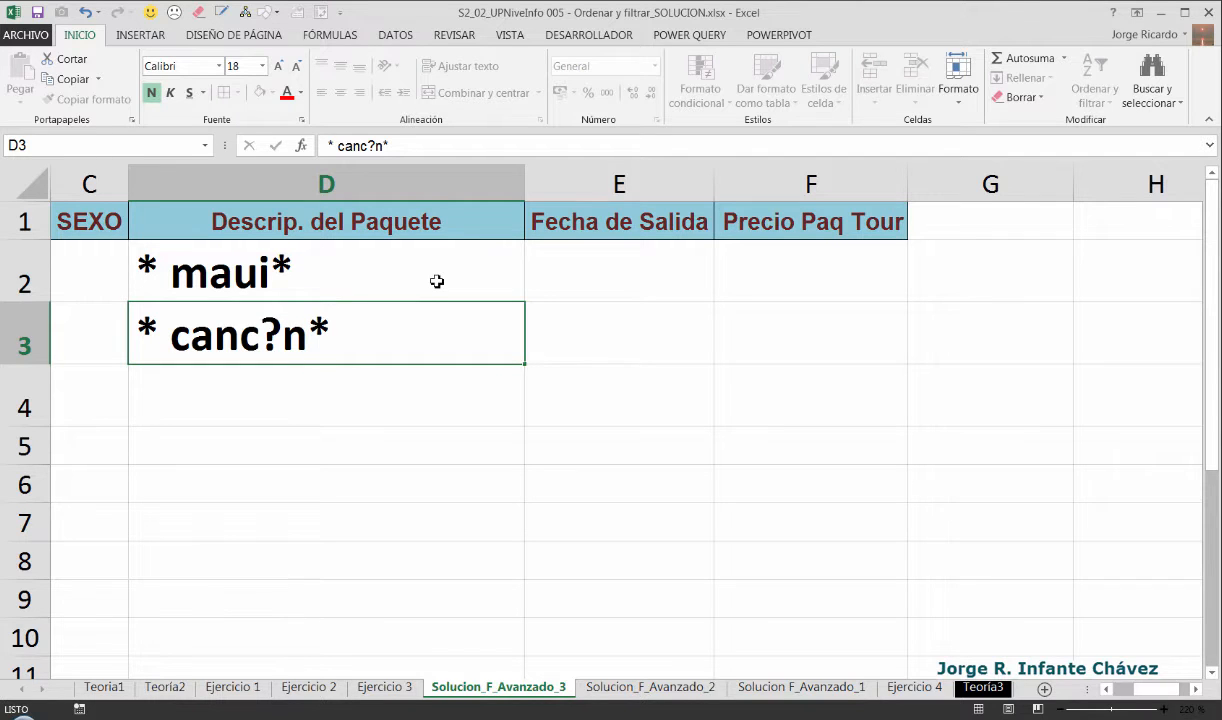
key("Return")
key("Up")
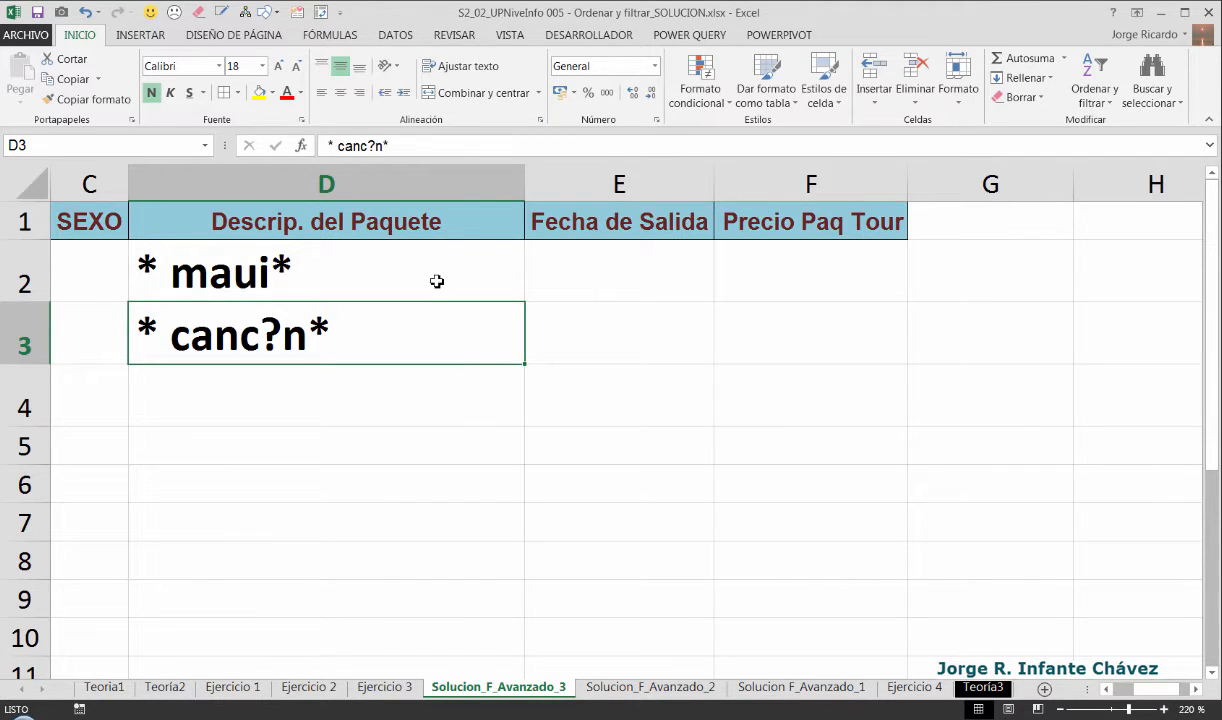
key("Down")
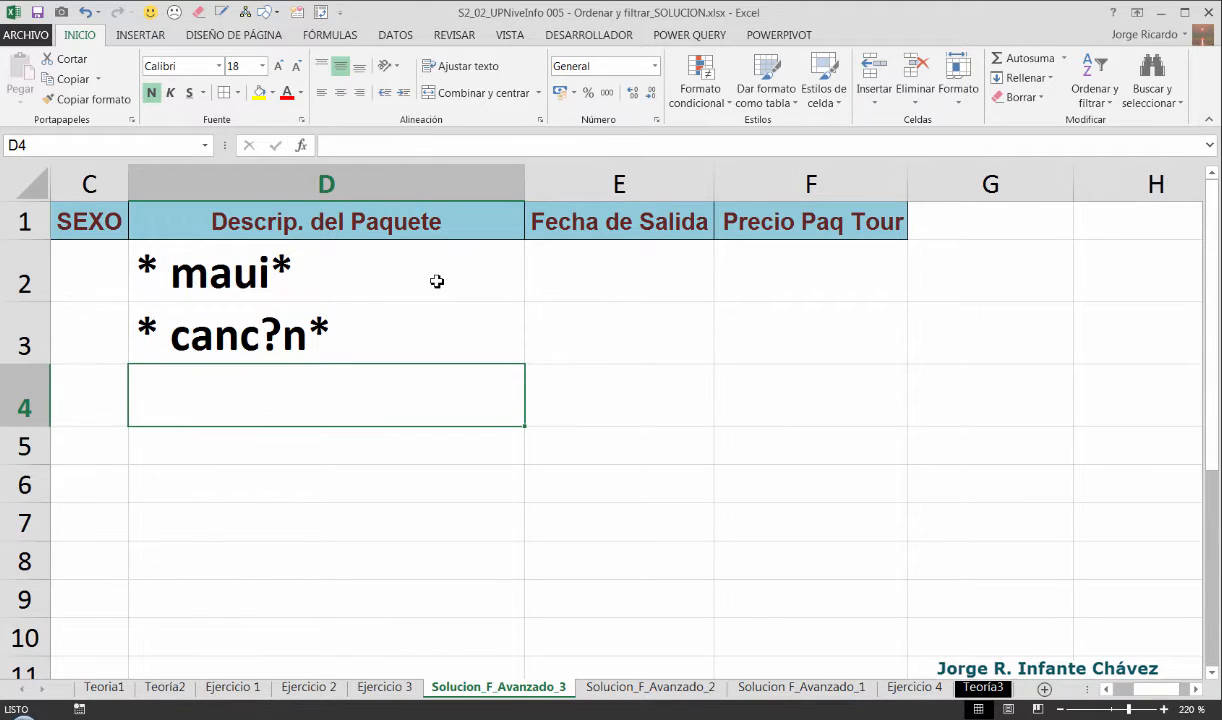
Step: Recheck the third task on the Ejercicio 3 sheet and enter the criterion "* caribe*" in cell D4 of Solucion_F_Avanzado_3
left_click(384, 687)
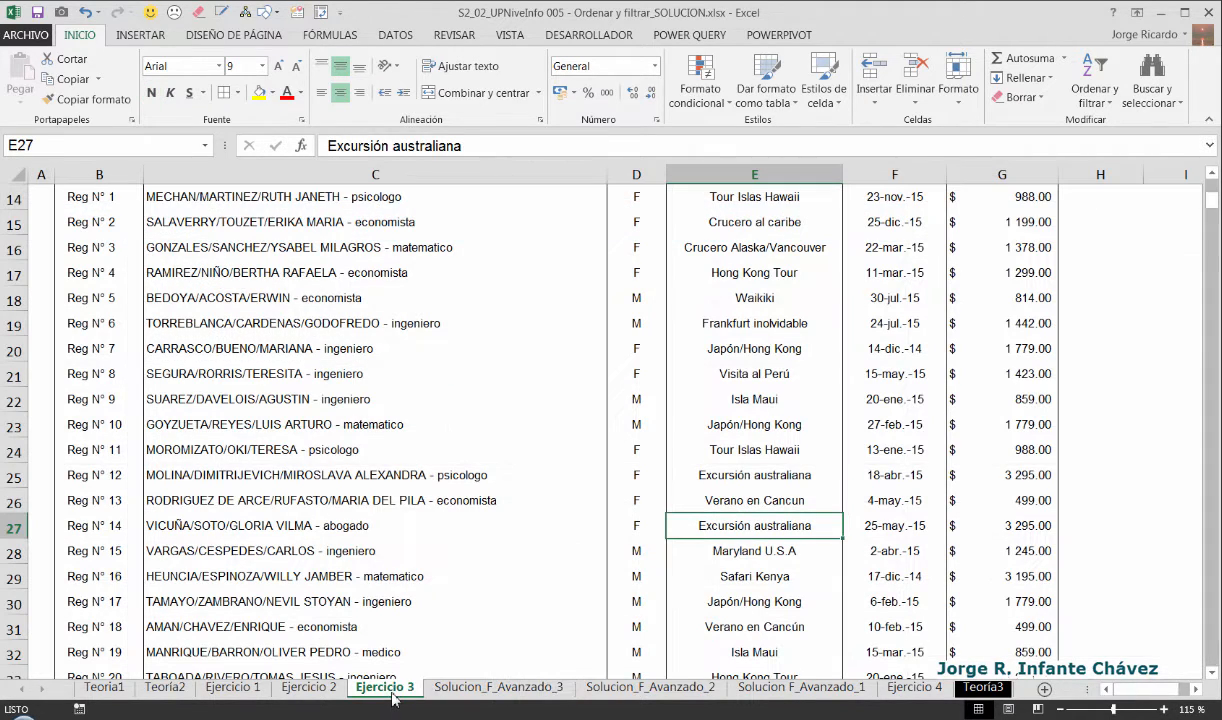
scroll(485, 375, "up", 1)
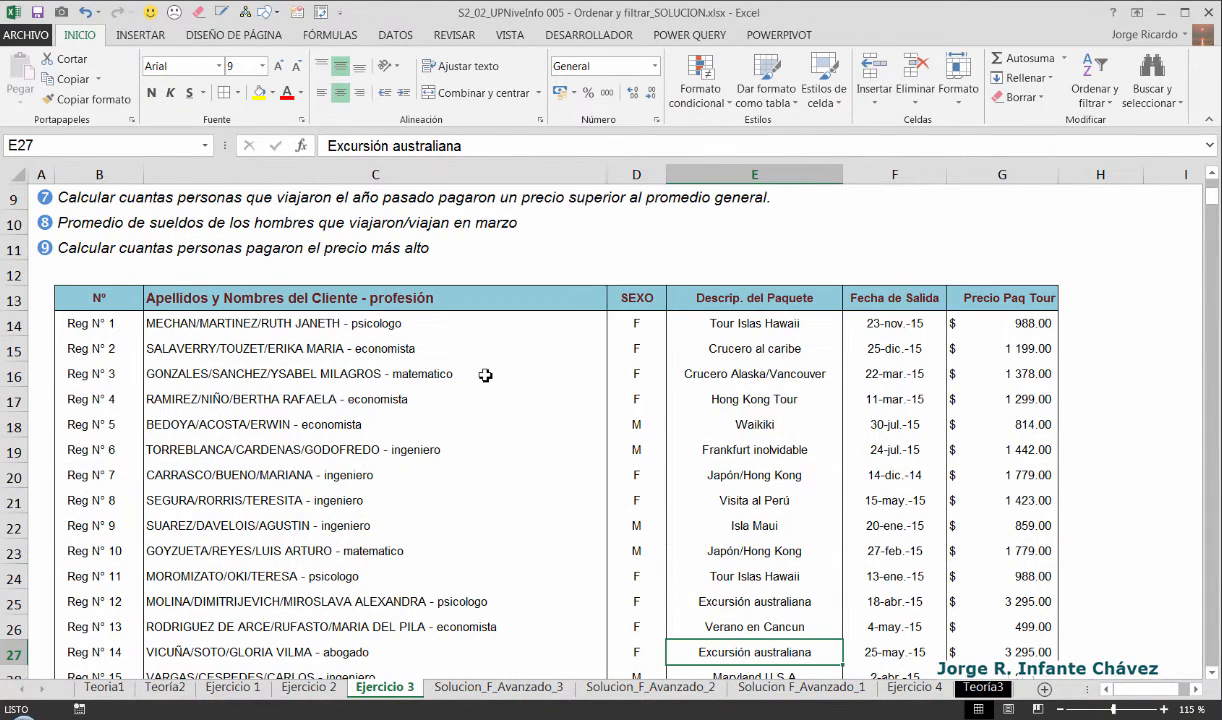
key("ctrl+Home")
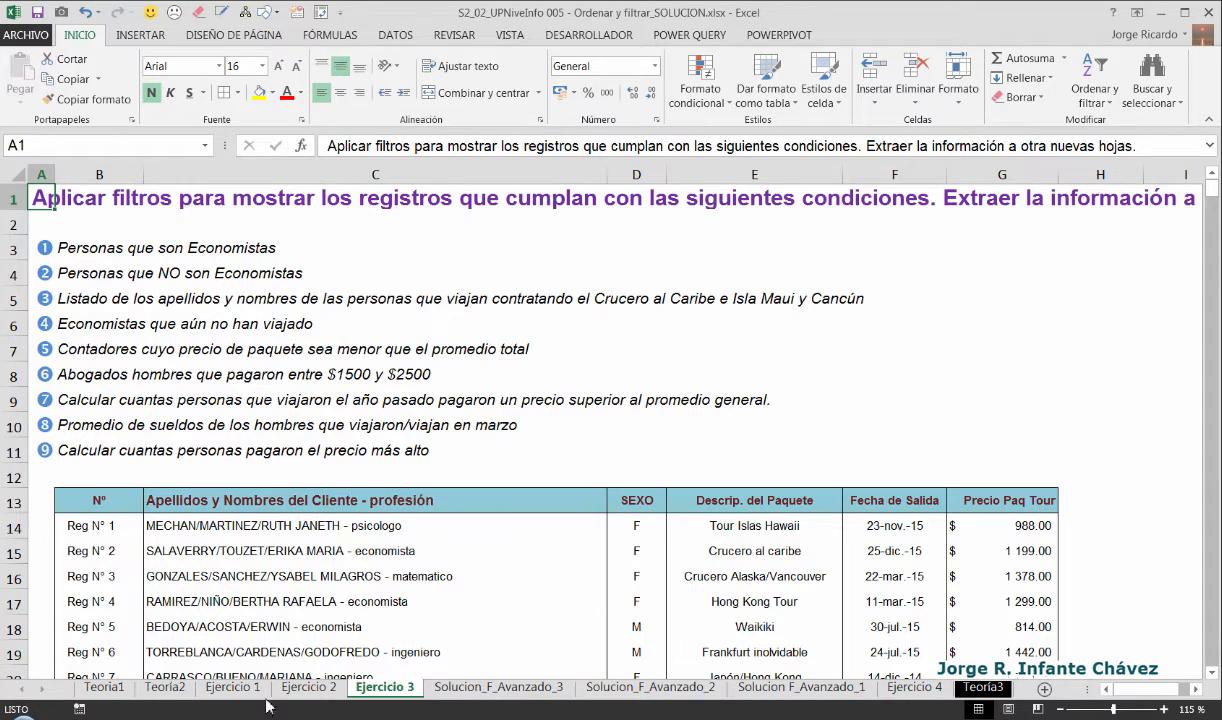
left_click(445, 688)
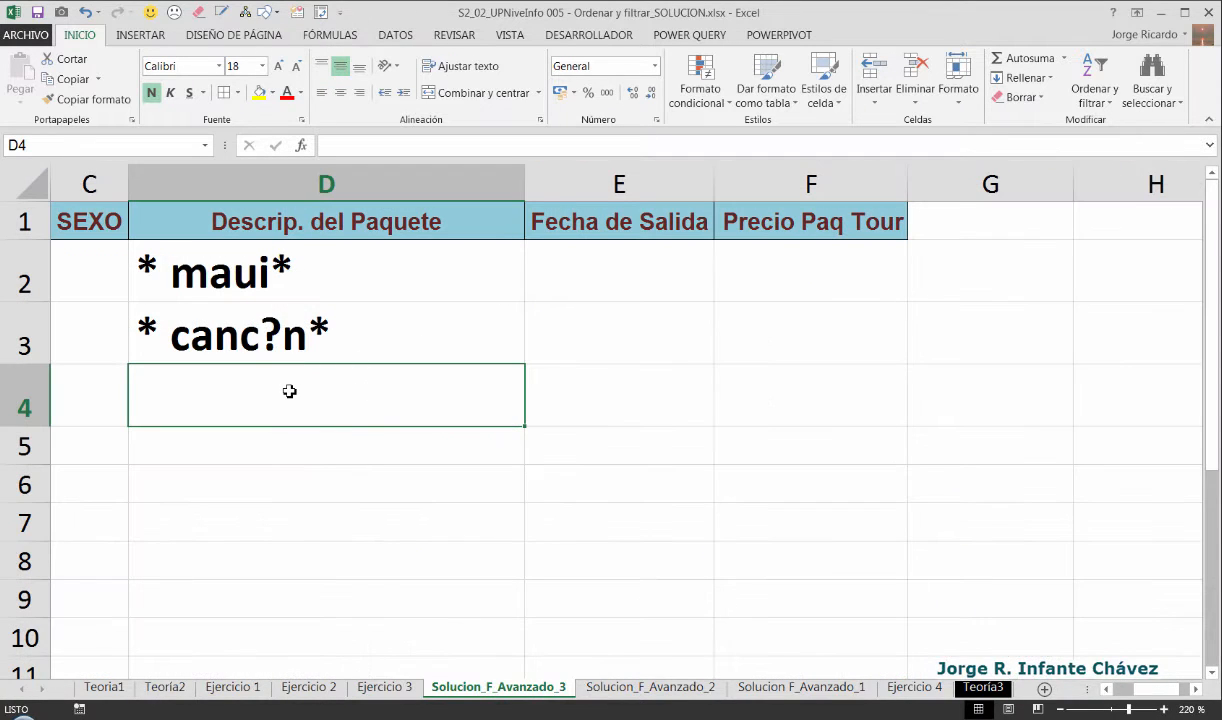
type("* ")
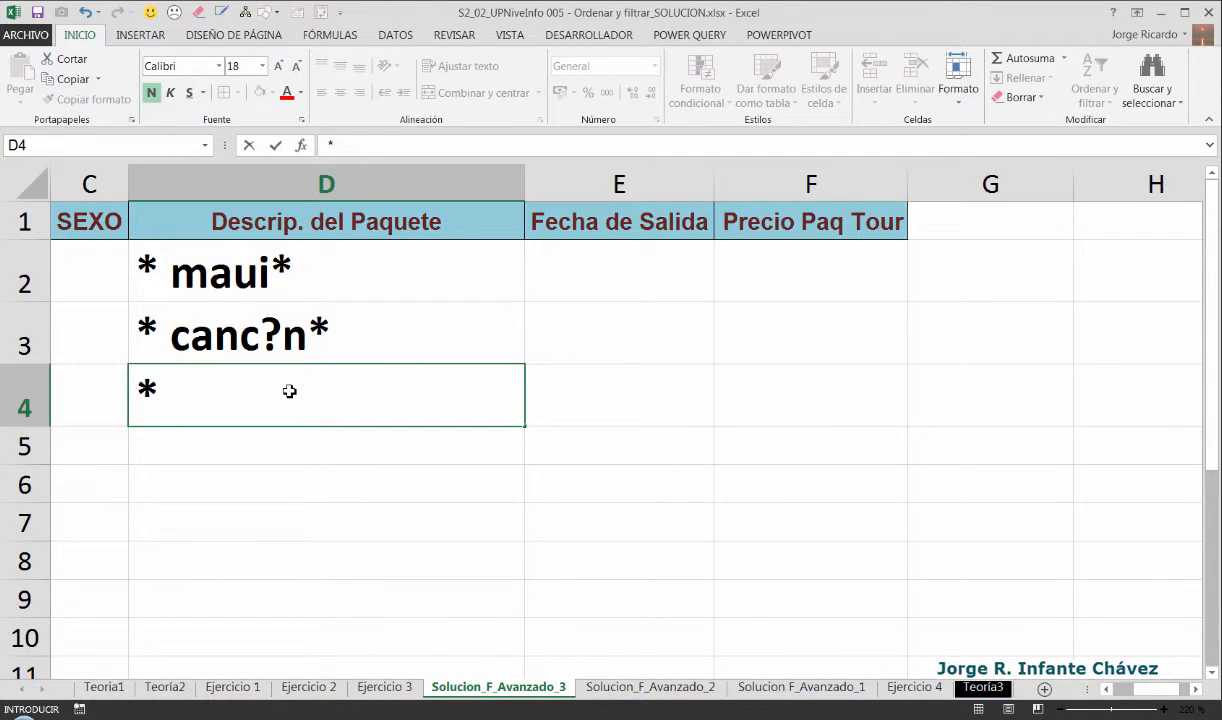
type("carib")
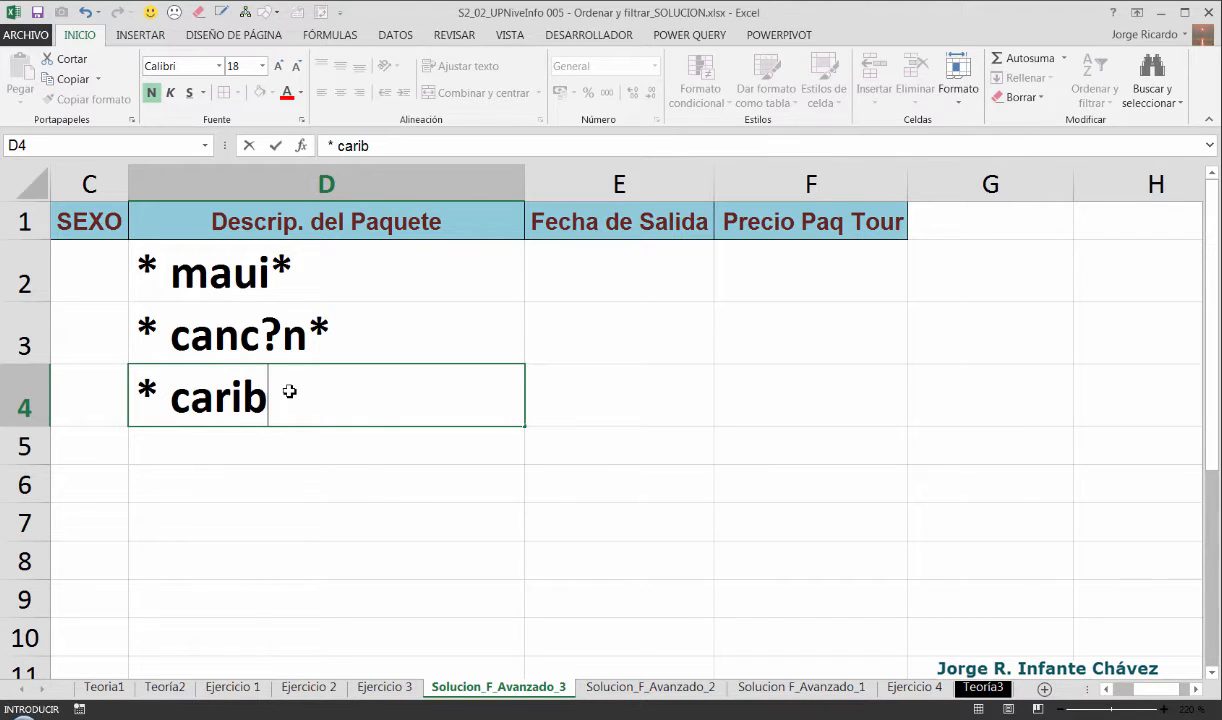
type("e*")
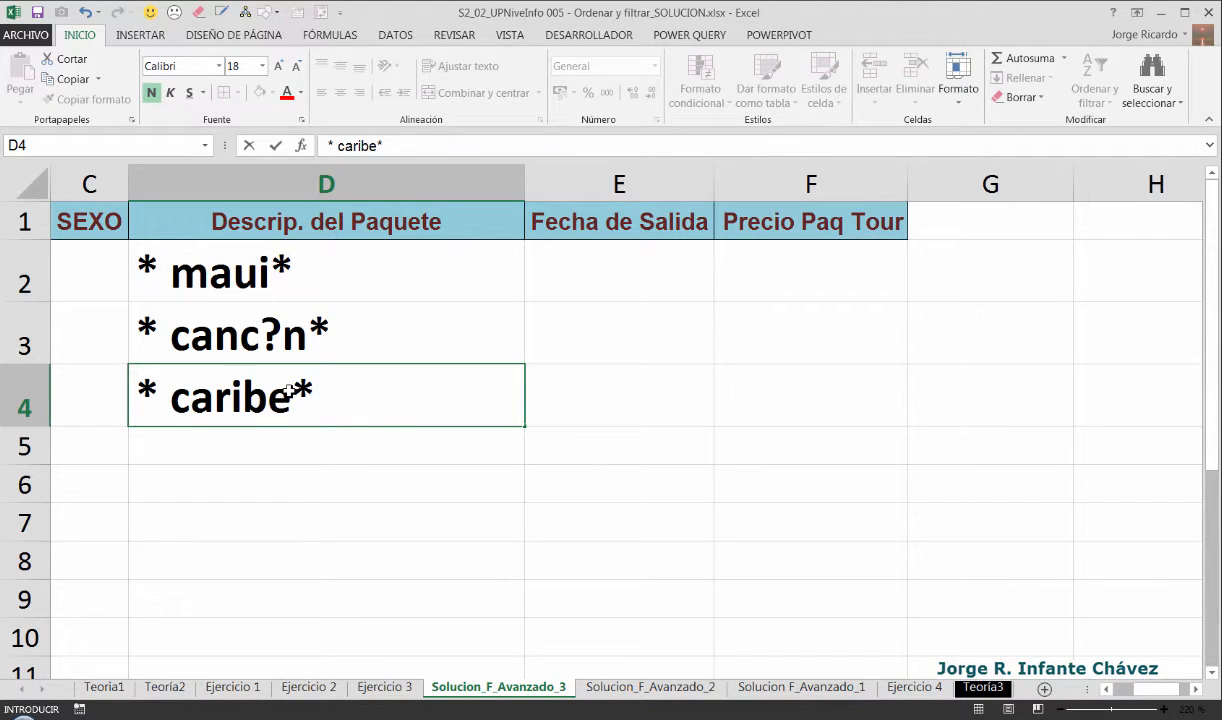
key("Return")
key("Up")
key("Left")
key("Left")
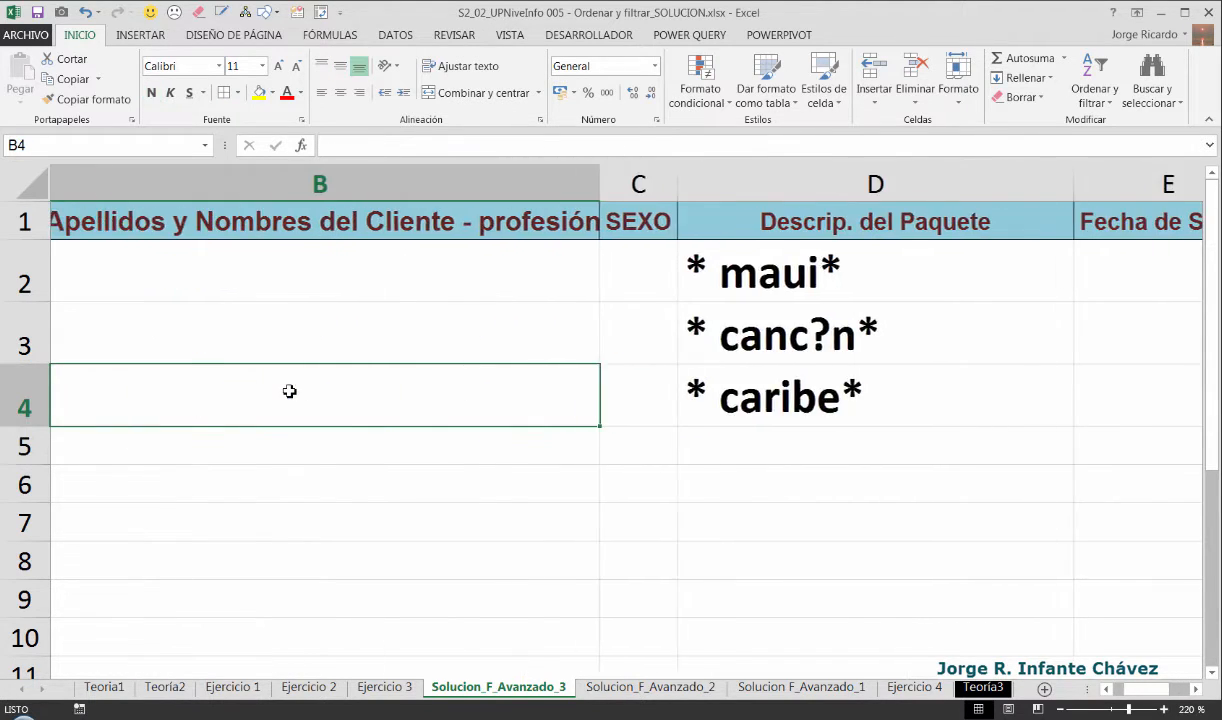
Step: Apply borders to all cells of the criteria range A1:F4 on Solucion_F_Avanzado_3
scroll(409, 341, "down", 4)
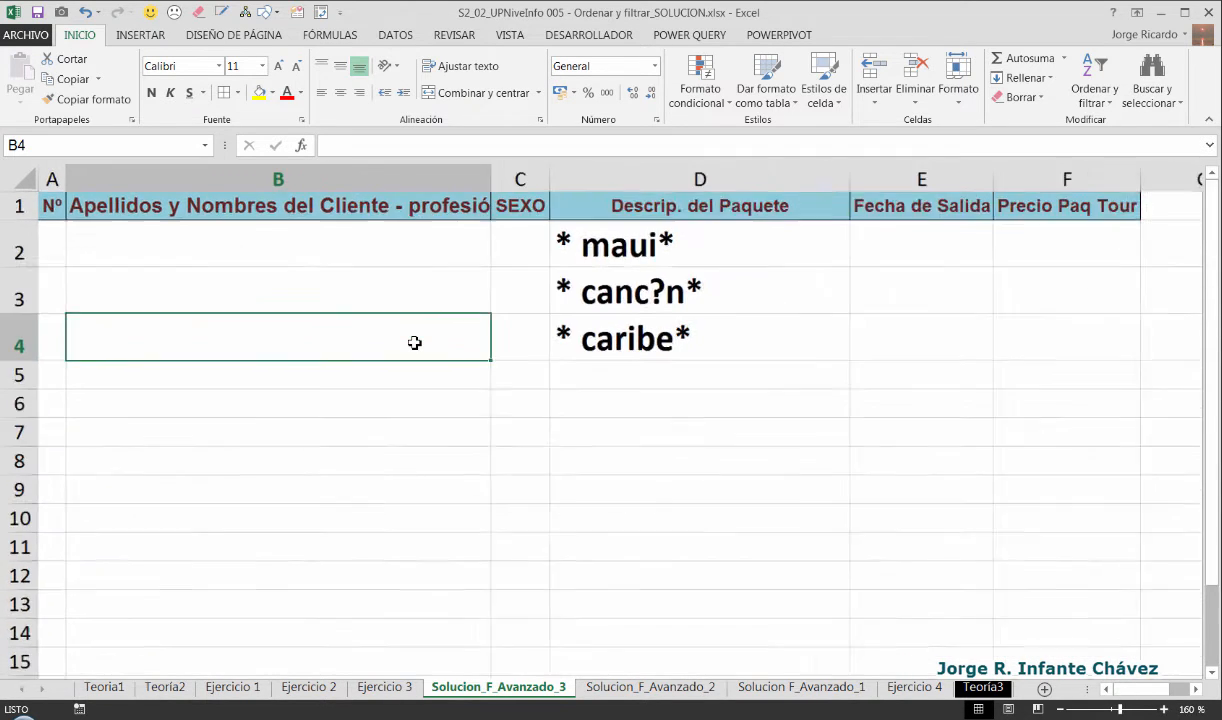
scroll(413, 342, "down", 2)
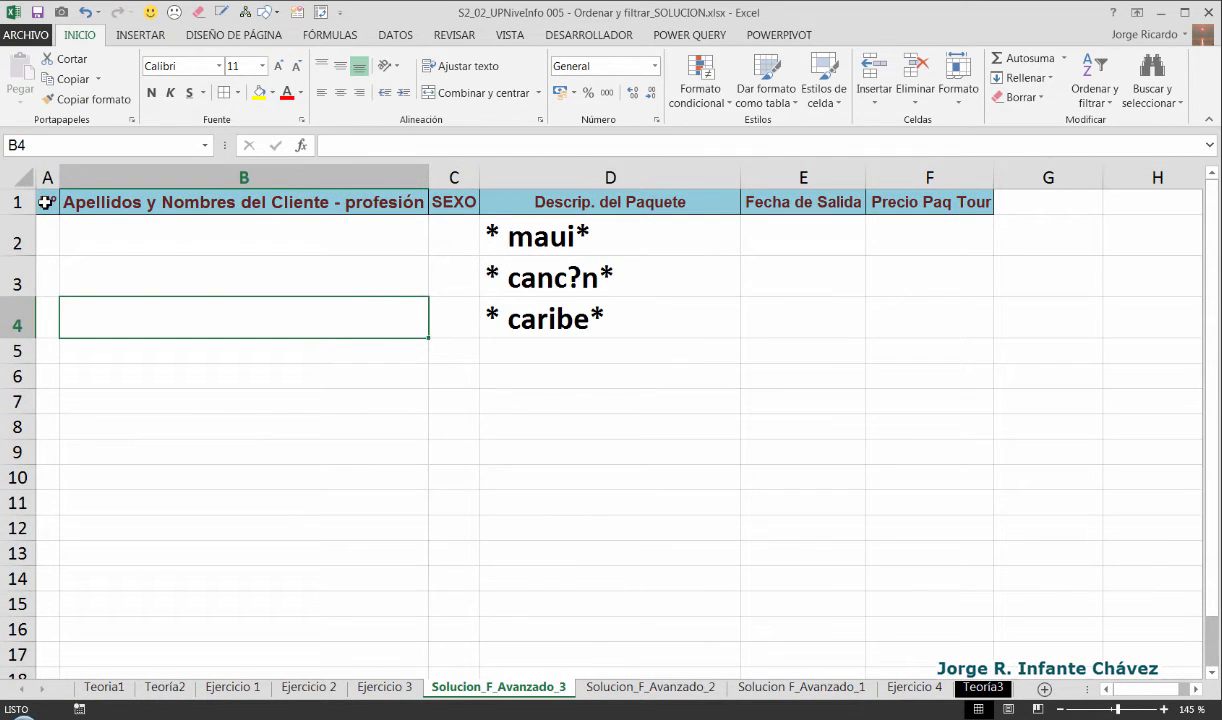
left_click_drag(45, 202, 949, 322)
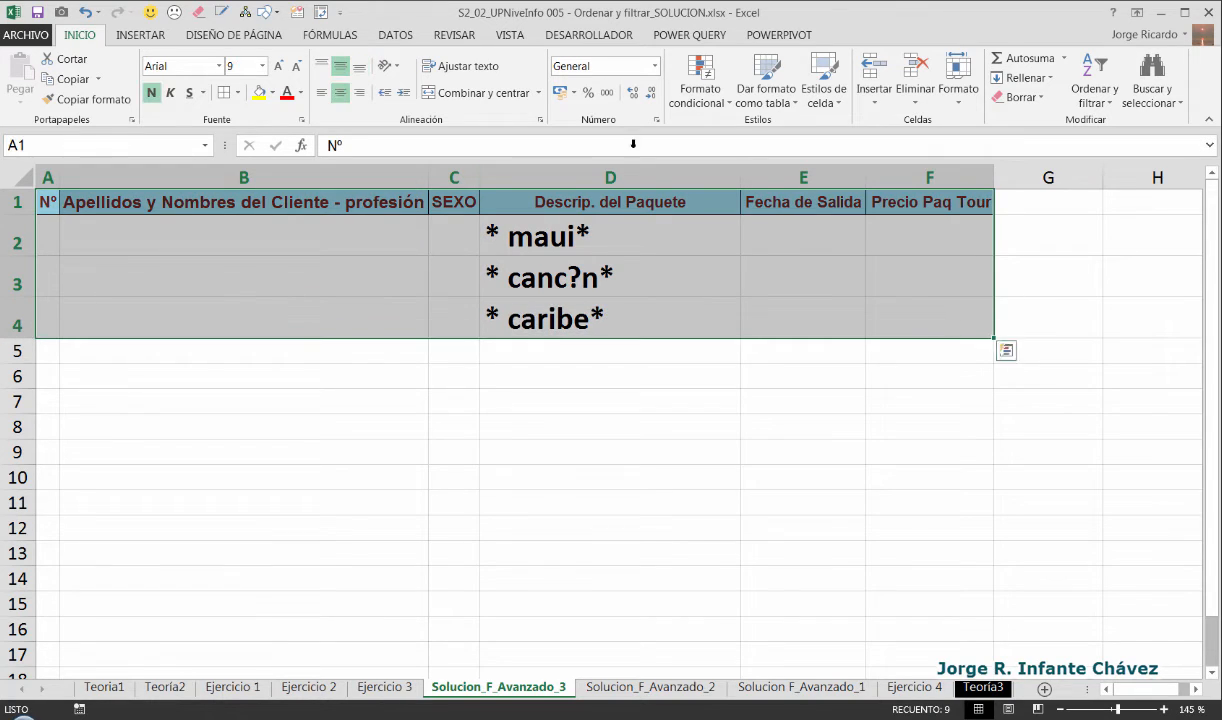
left_click(224, 95)
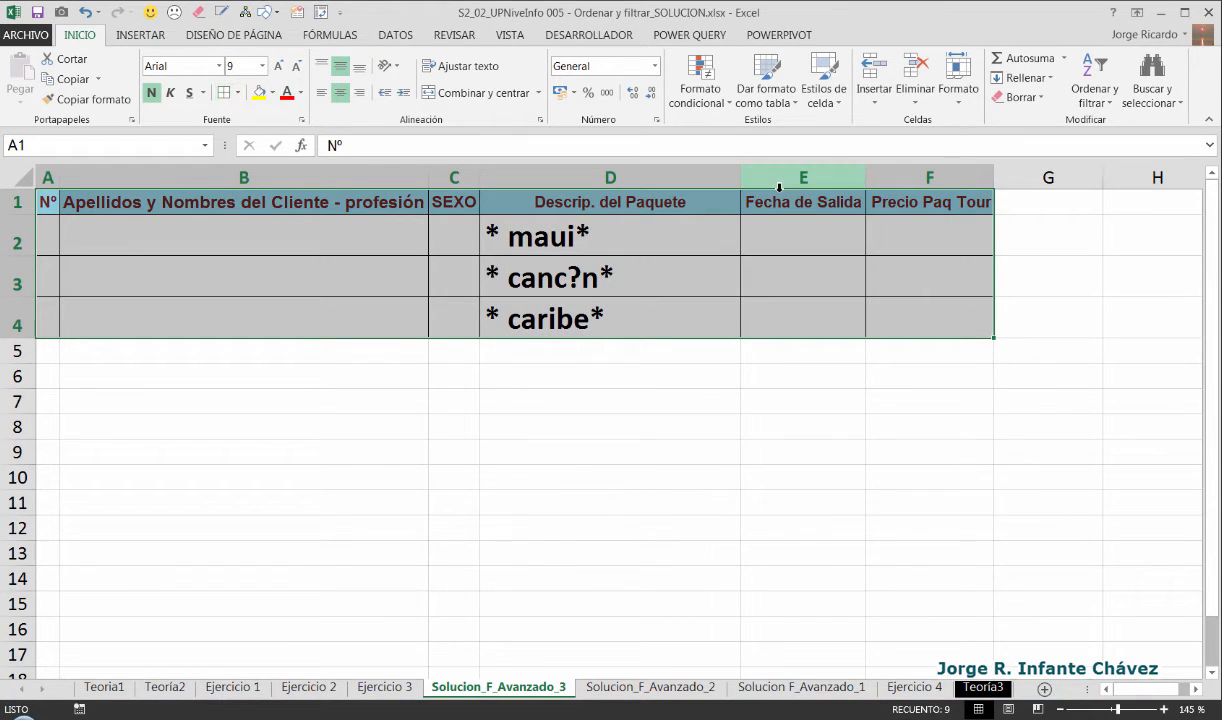
Step: Review the wildcard criteria for Maui, Cancún and Caribe stacked in D2:D4 under Descrip. del Paquete
left_click(595, 240)
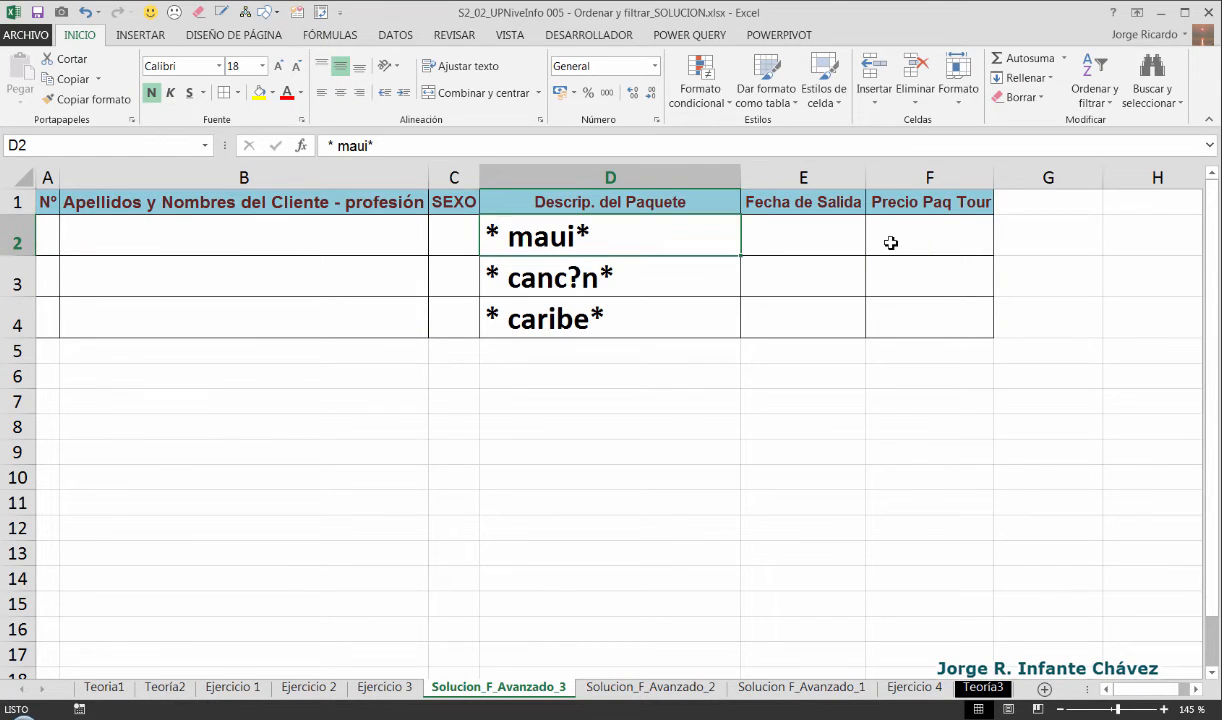
key("Down")
key("Up")
key("Down")
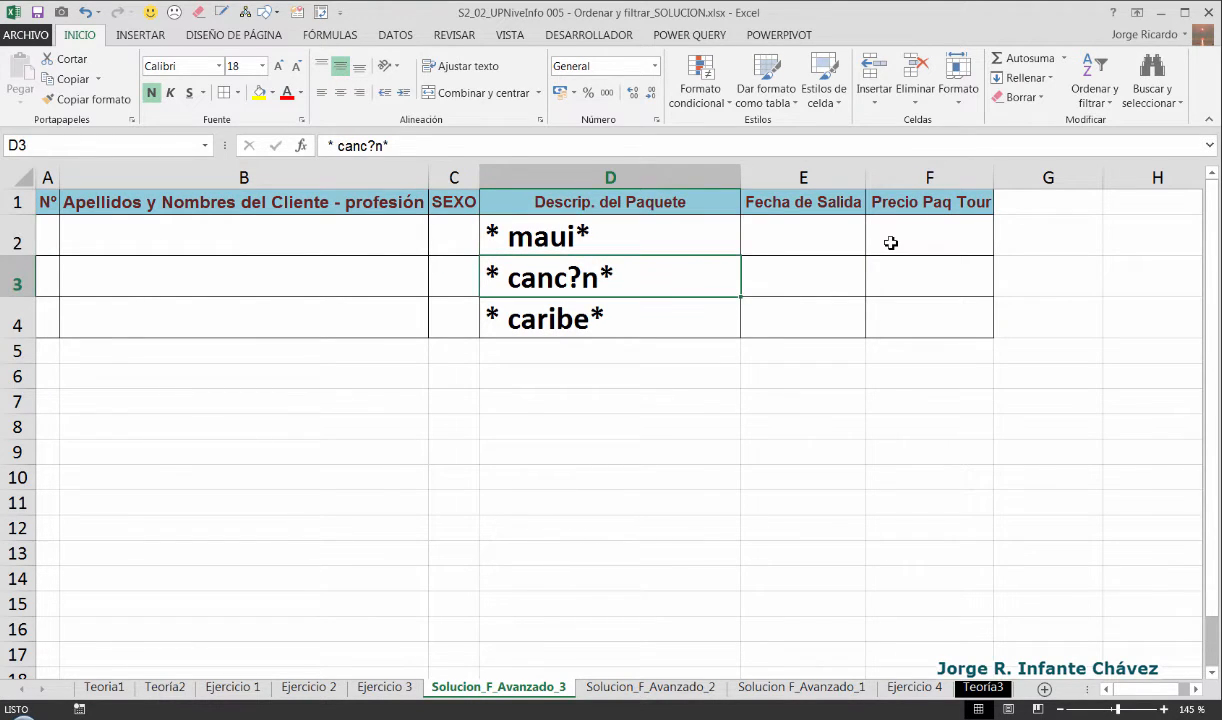
key("Down")
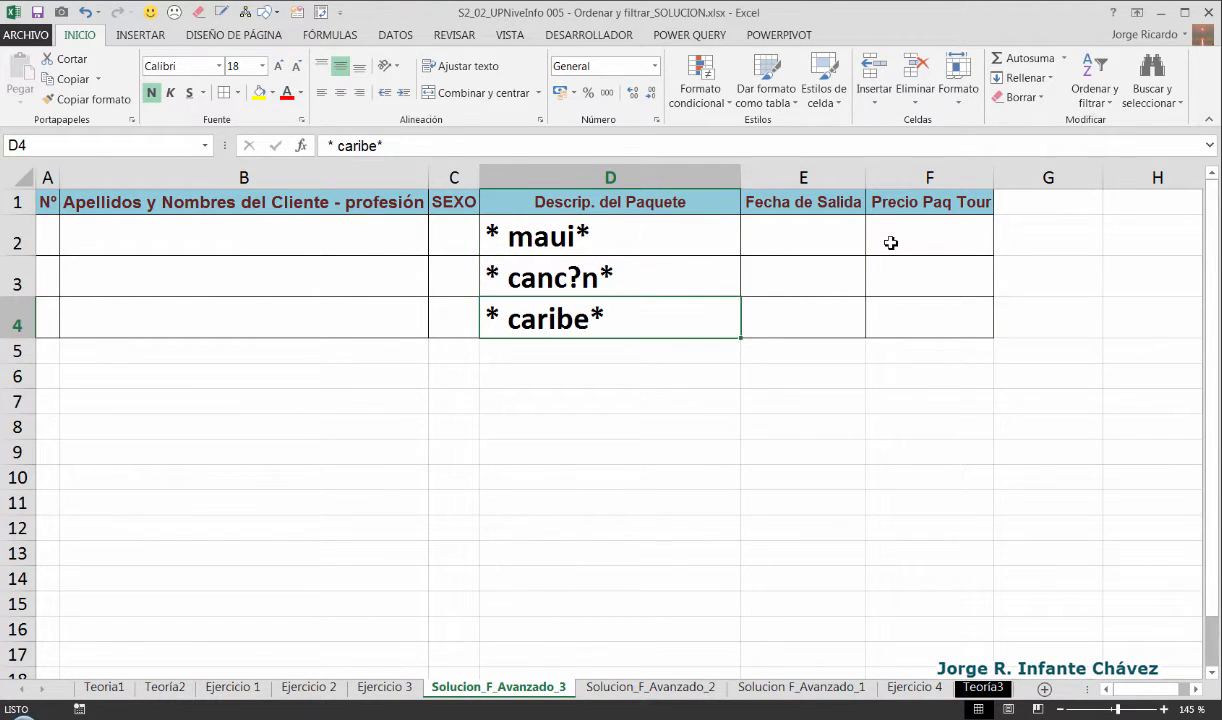
key("Up")
key("Up")
key("shift+Down")
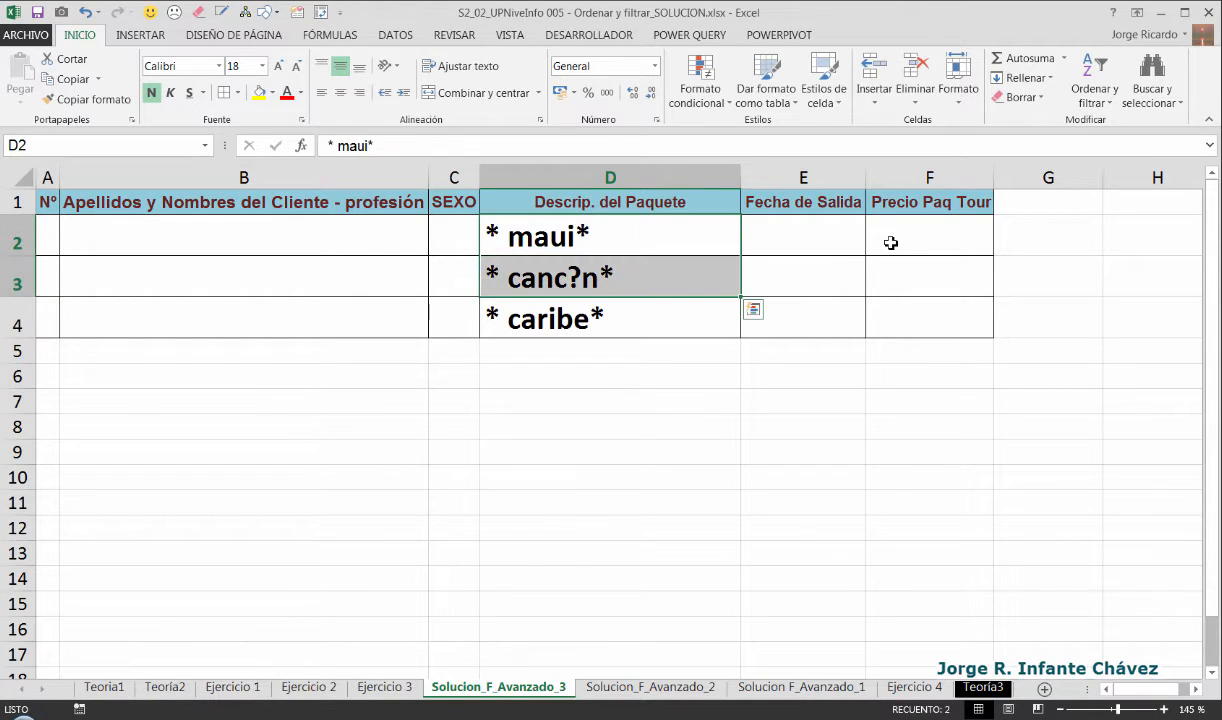
key("Down")
key("shift+Down")
key("Up")
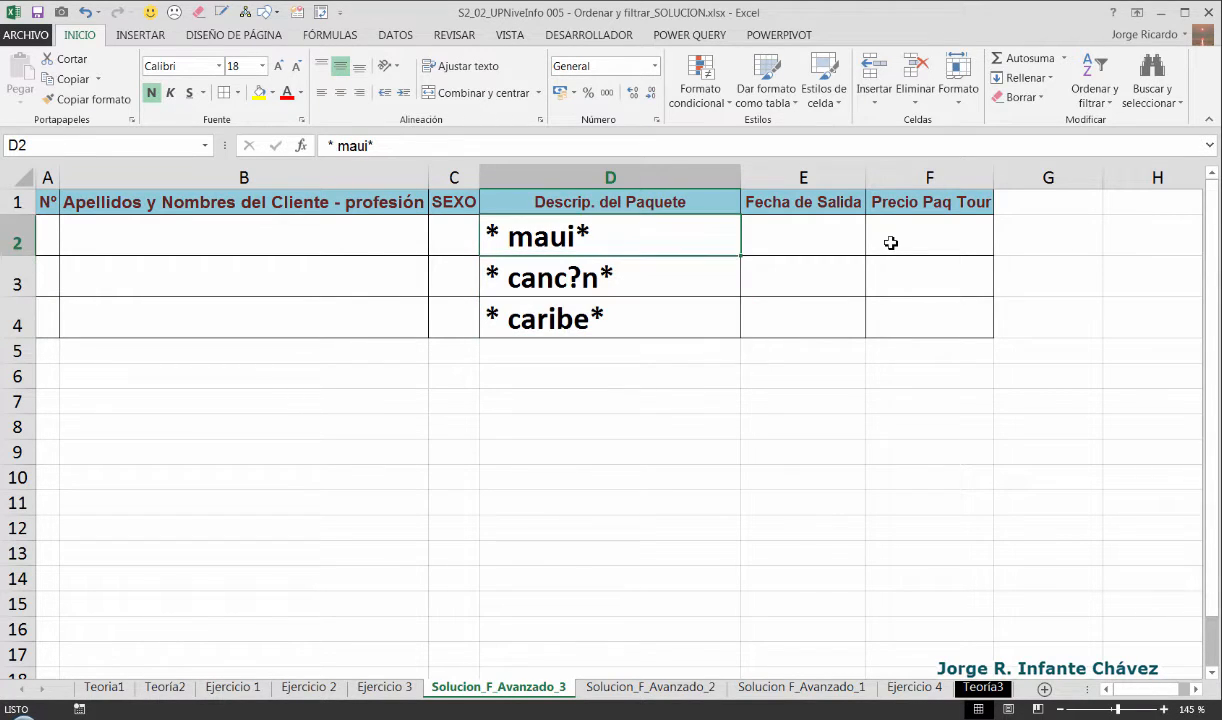
key("Down")
key("Down")
key("Down")
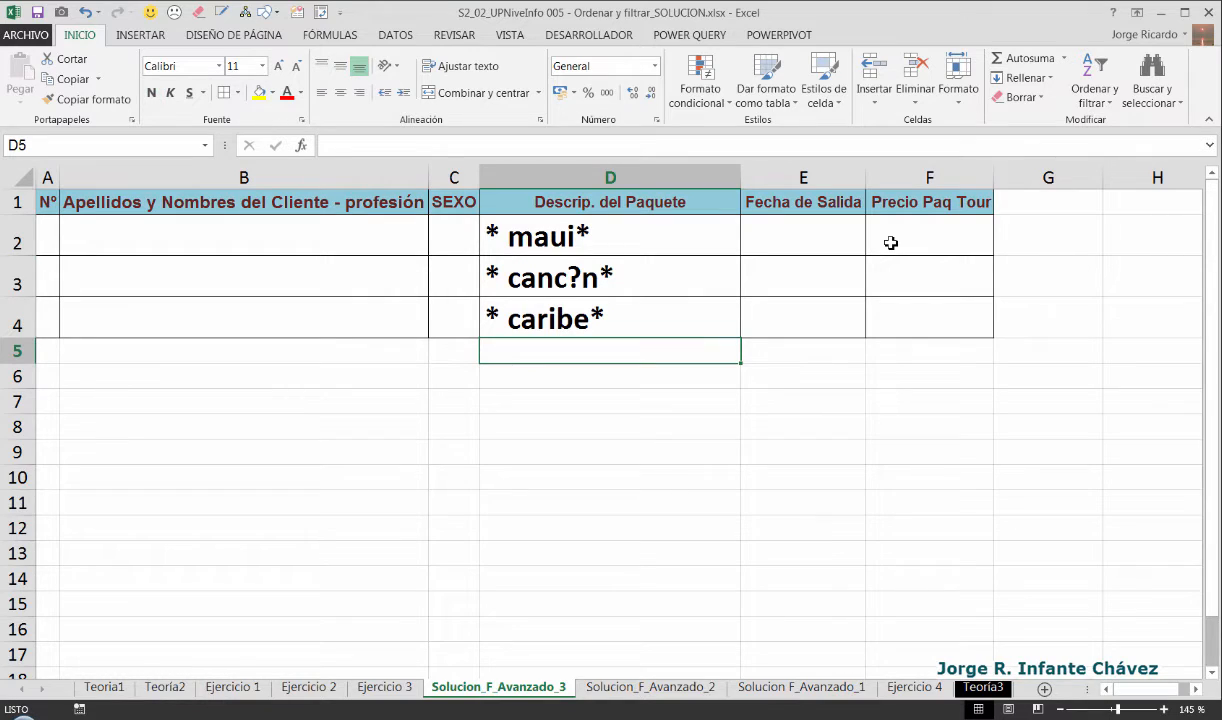
Step: Widen column A, which holds the Nº header
key("Down")
key("Home")
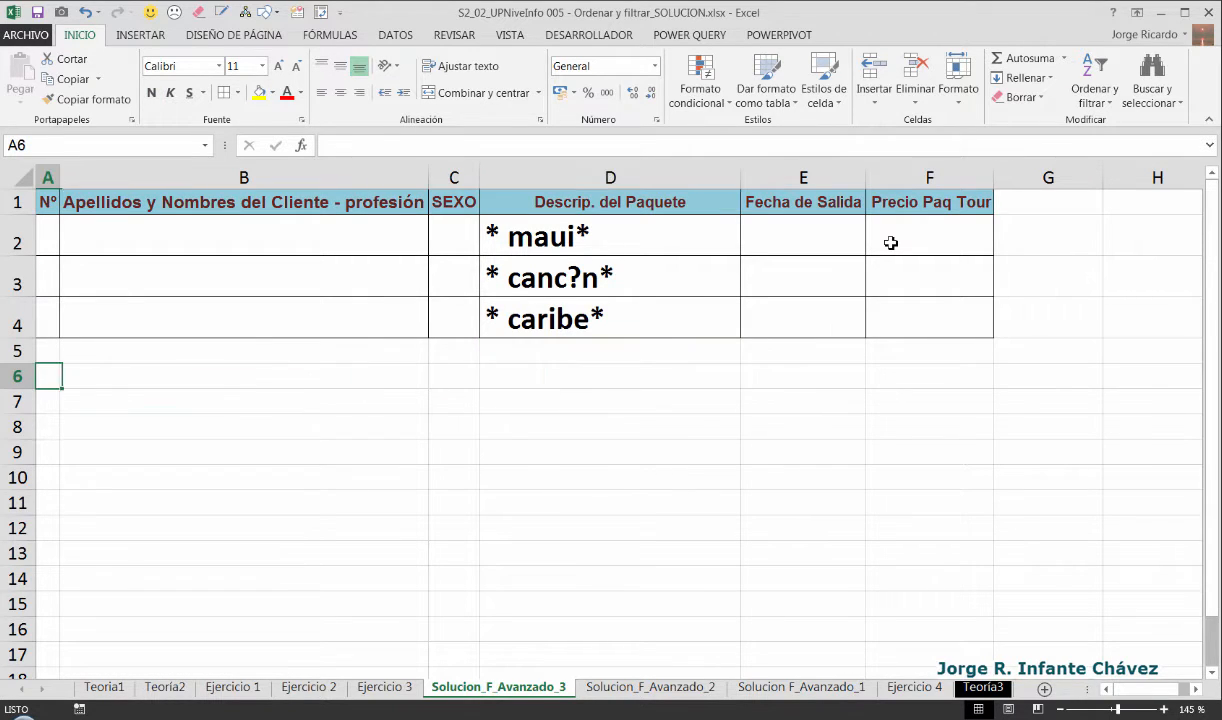
key("Down")
key("Up")
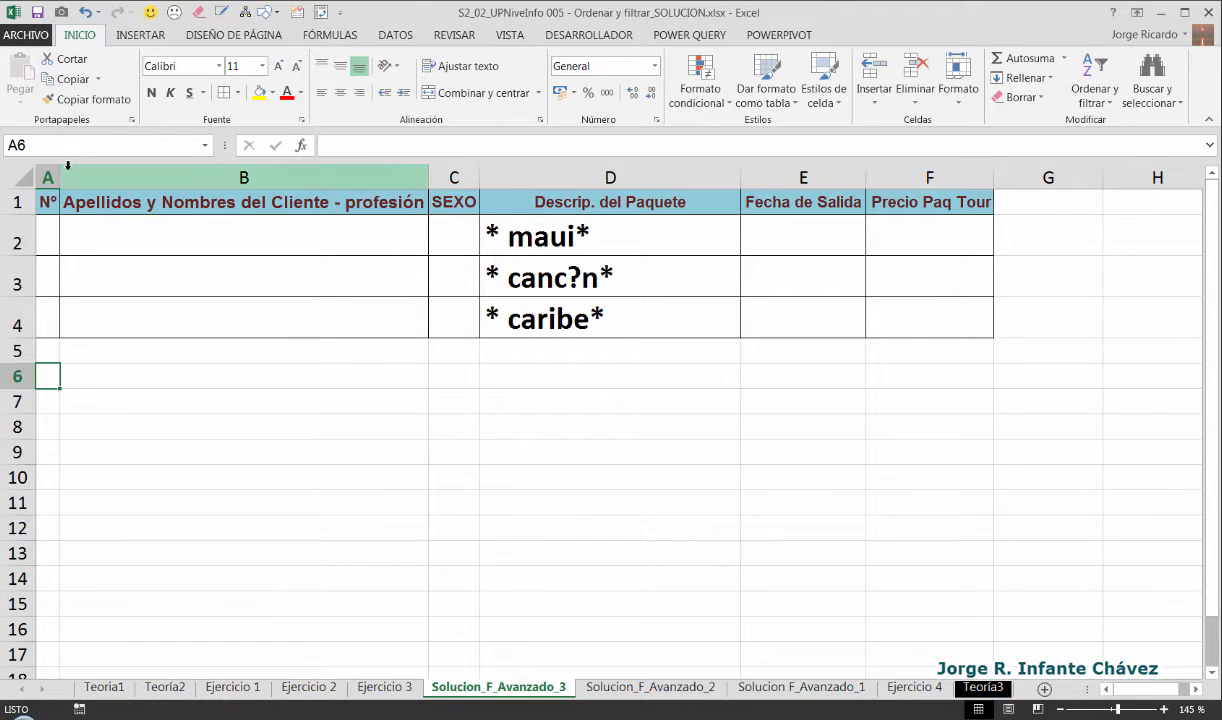
left_click_drag(62, 170, 117, 174)
Step: Compare the package criteria in D2, D3 and D4 as alternative conditions of the same field
left_click(605, 221)
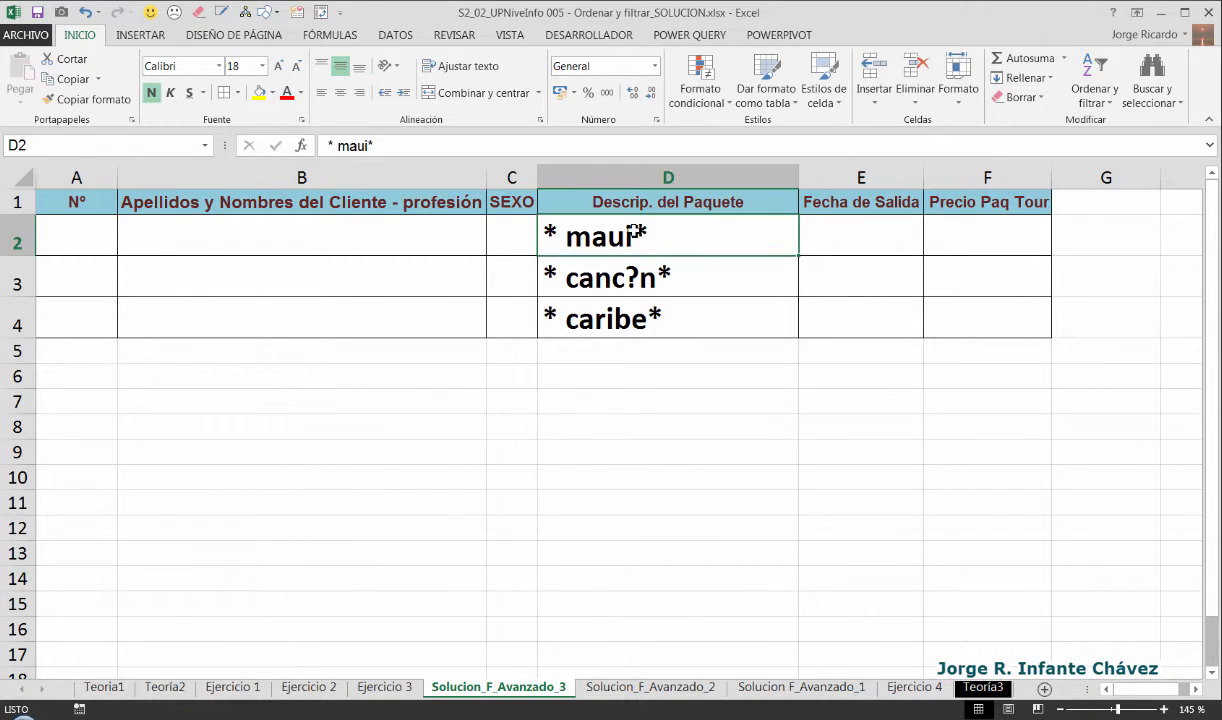
left_click(642, 285)
left_click(607, 299)
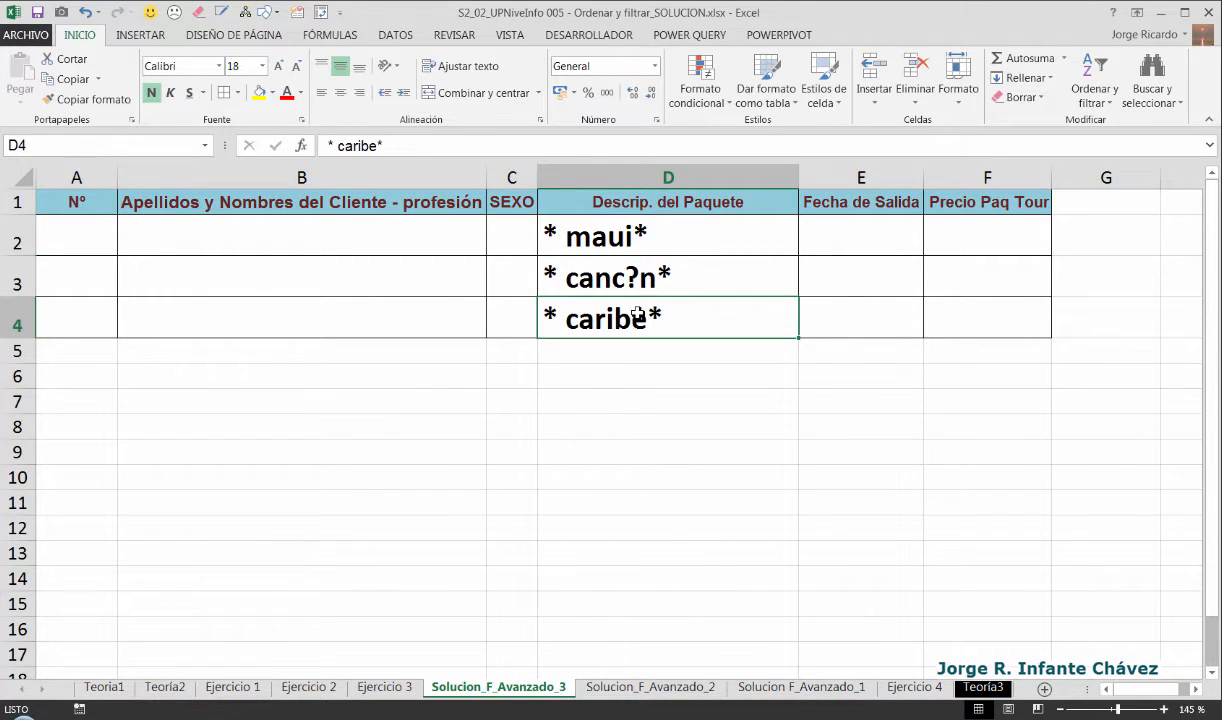
left_click(675, 246)
left_click(638, 266)
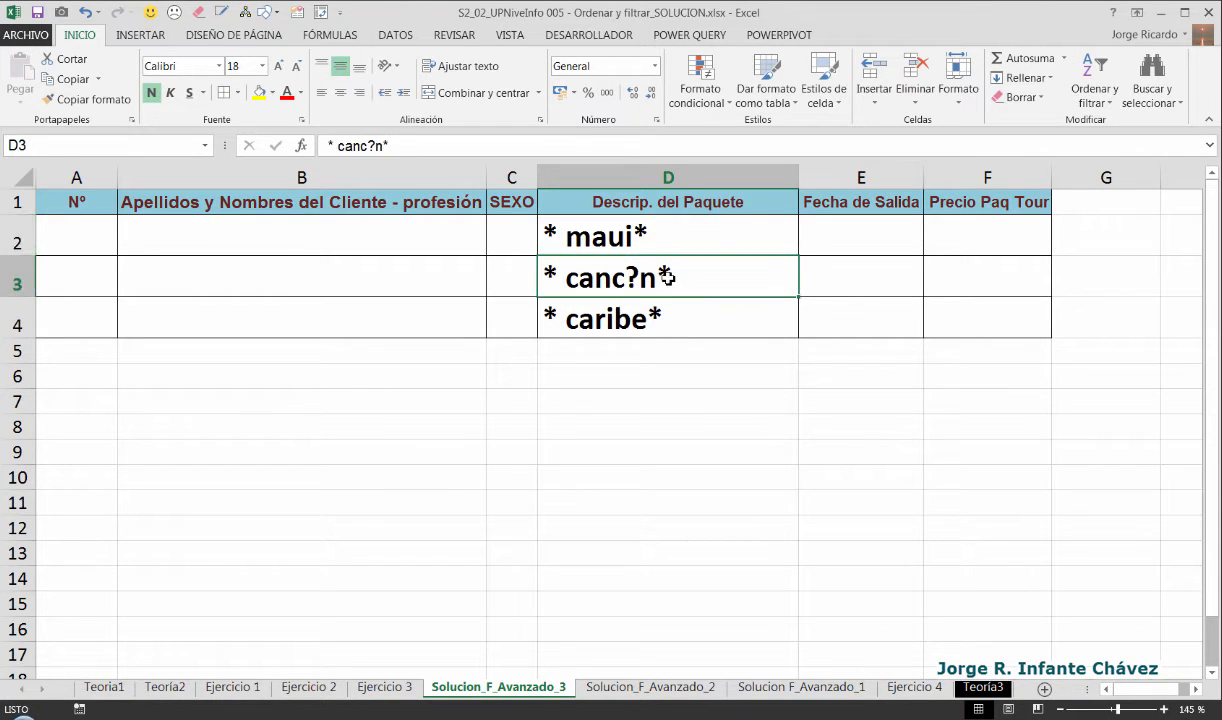
left_click_drag(636, 238, 636, 320)
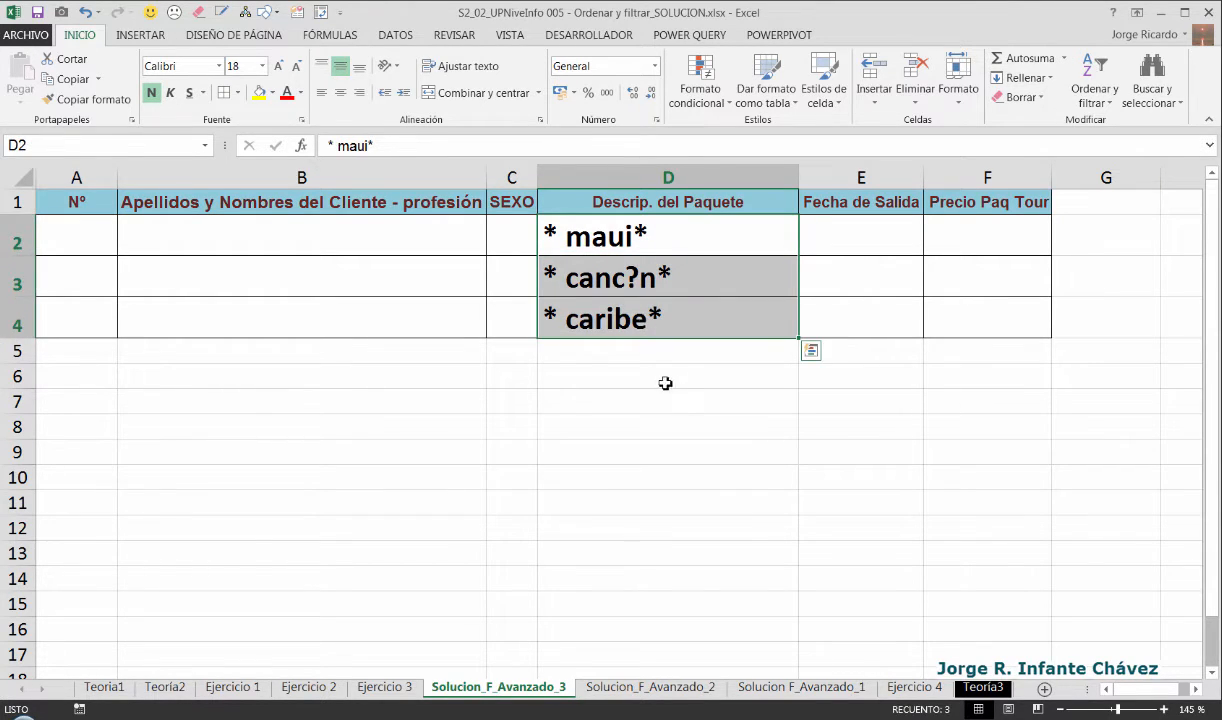
left_click(657, 371)
left_click(615, 240)
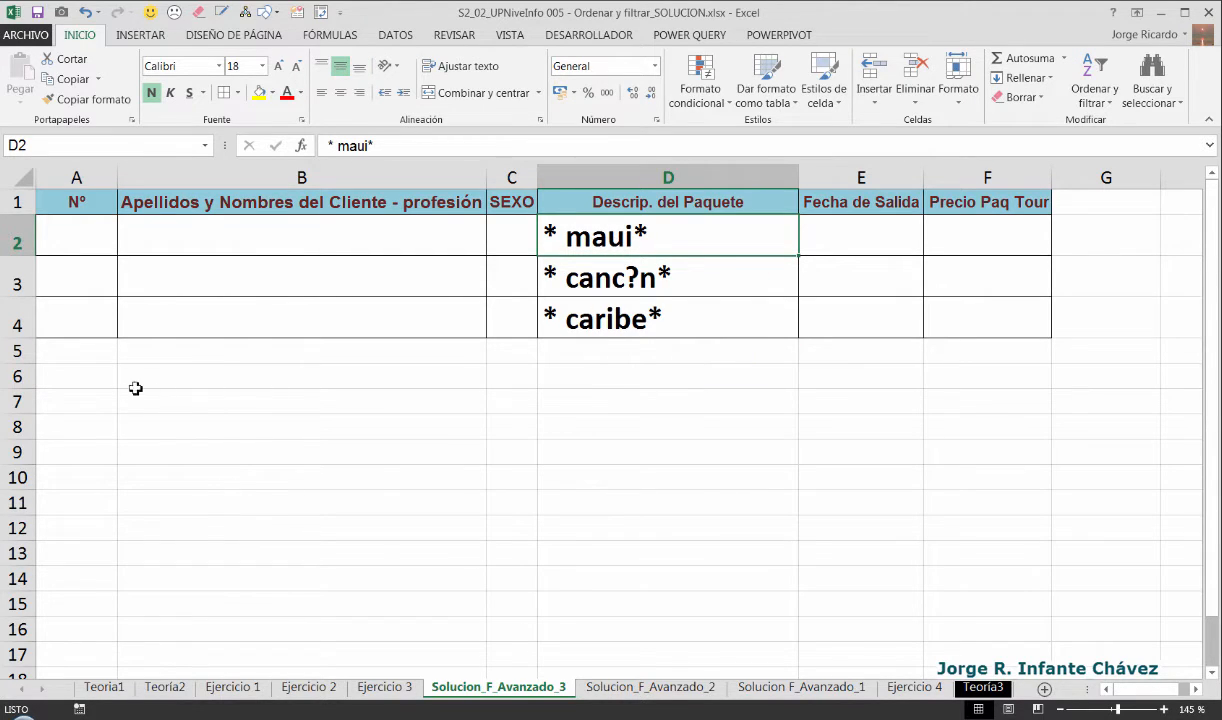
Step: Examine criteria rows 2, 3 and 4 and the header row that belongs to the criteria range
left_click(100, 373)
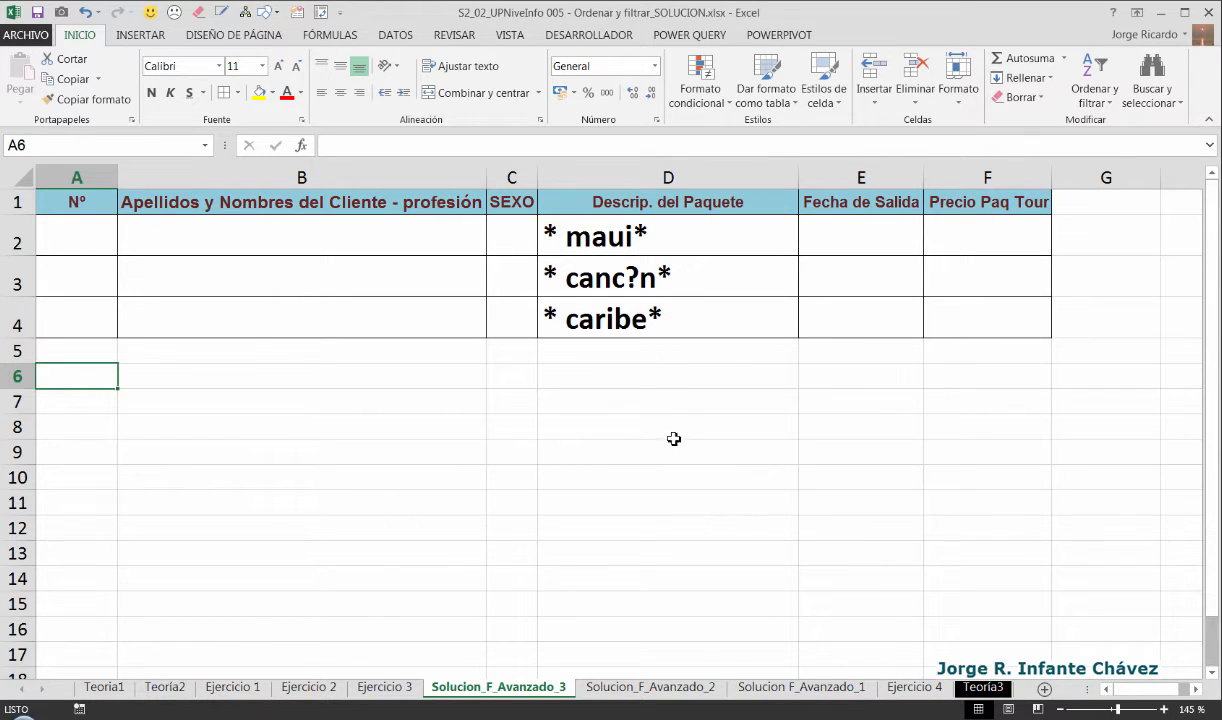
left_click(20, 240)
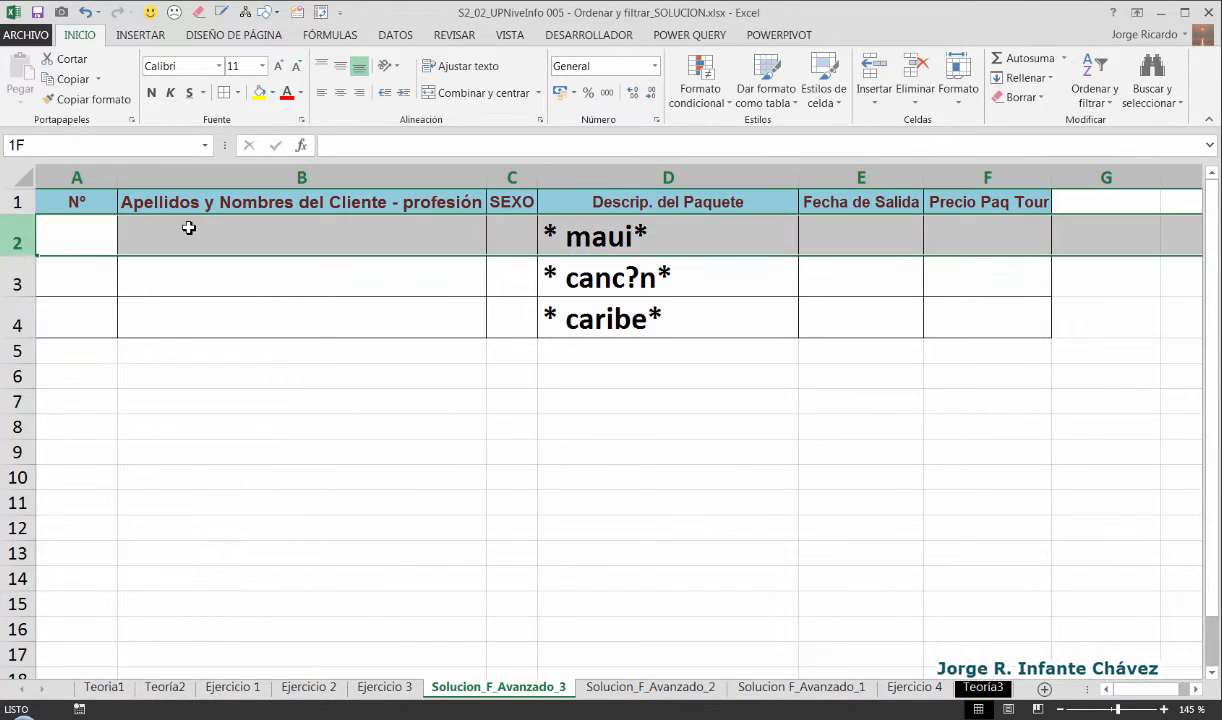
left_click(18, 276)
left_click(17, 310)
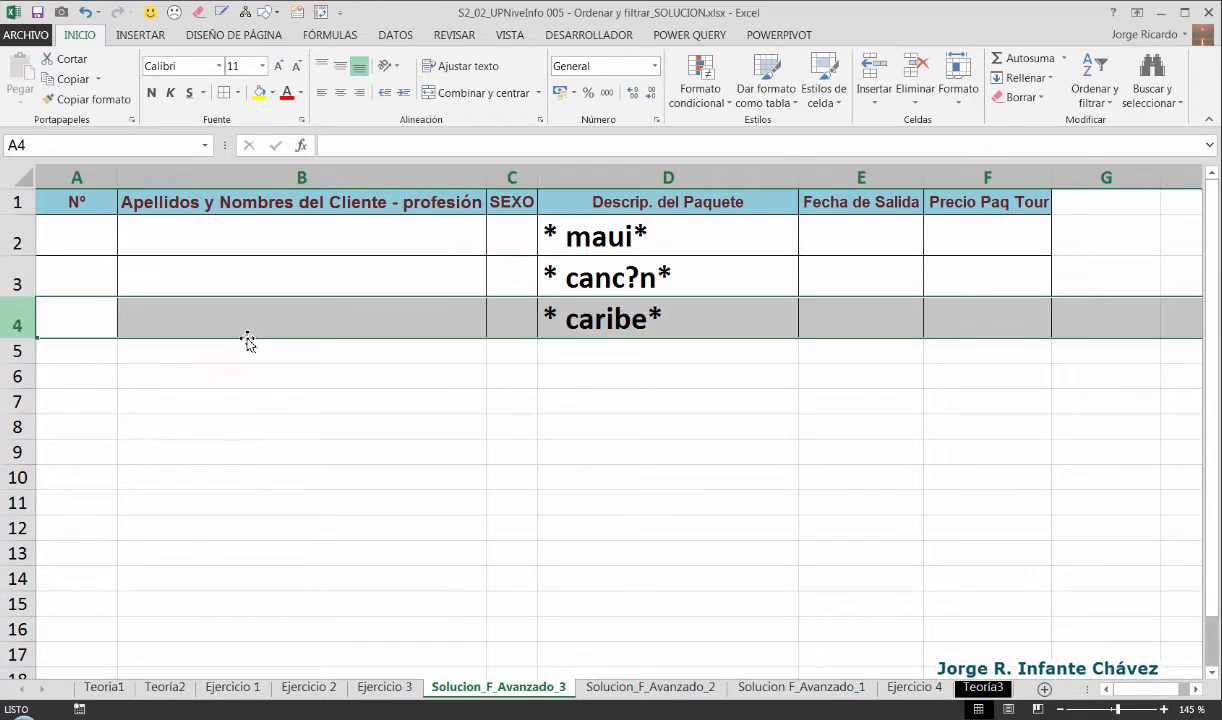
left_click(237, 373)
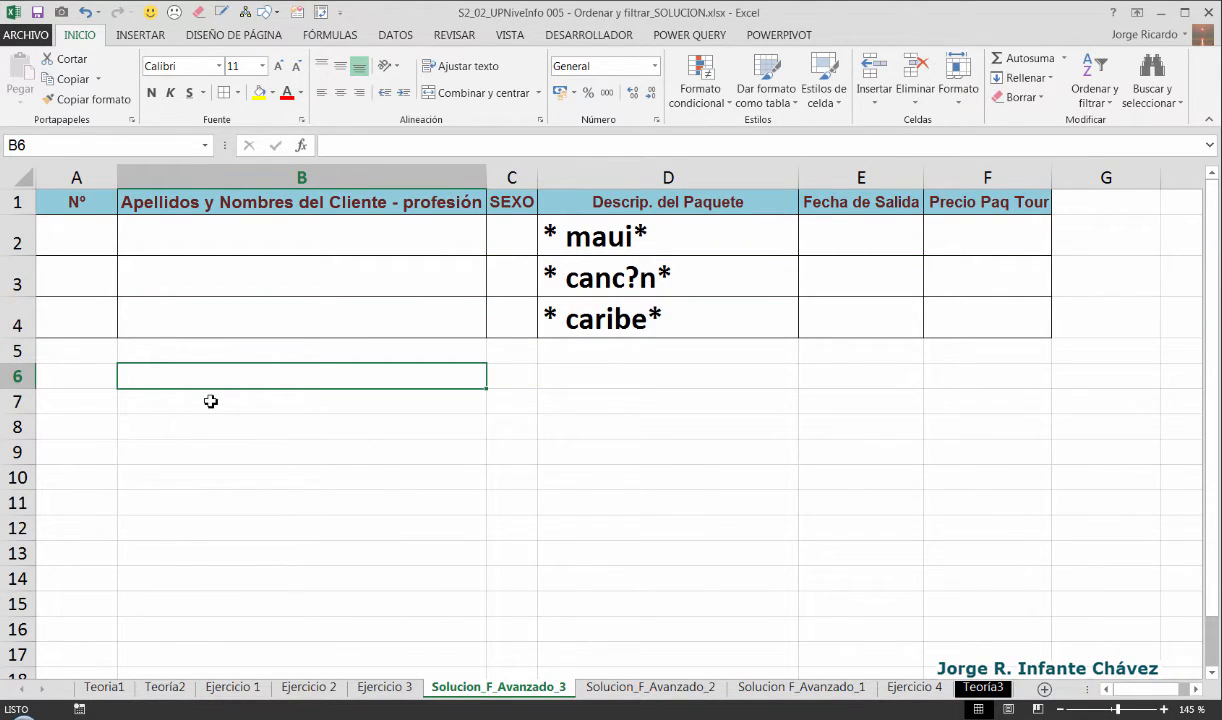
left_click(150, 400)
left_click_drag(90, 210, 316, 325)
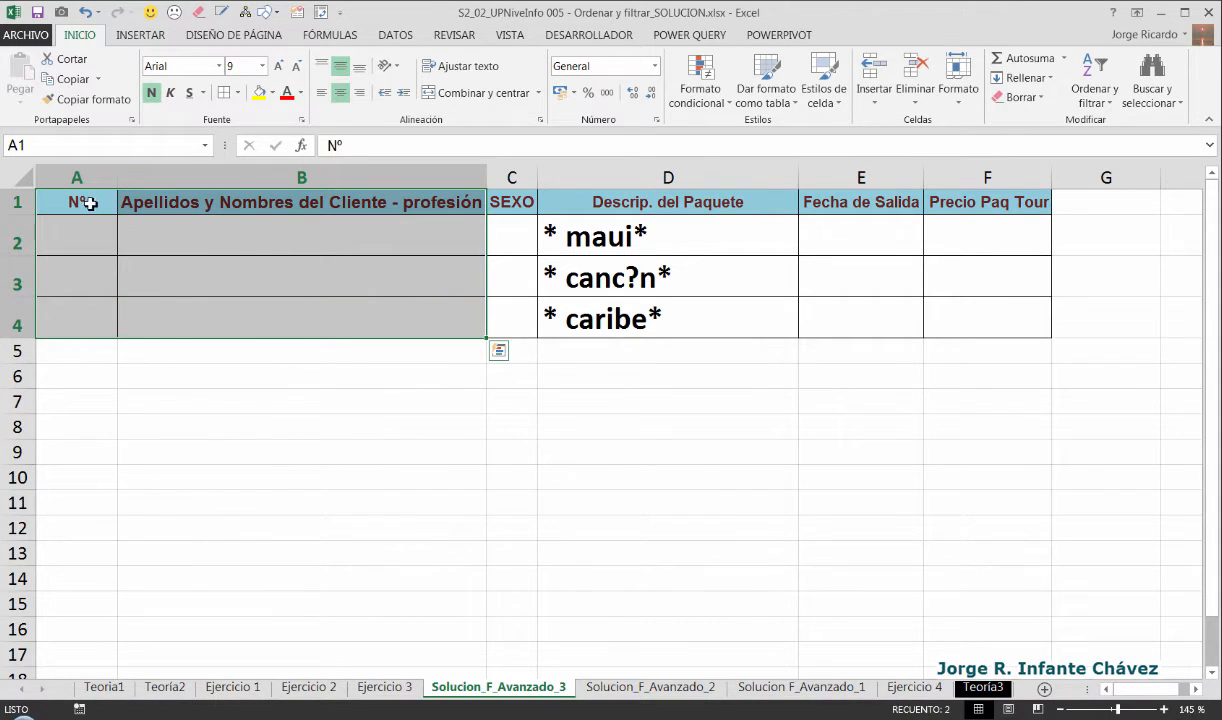
left_click_drag(88, 198, 503, 196)
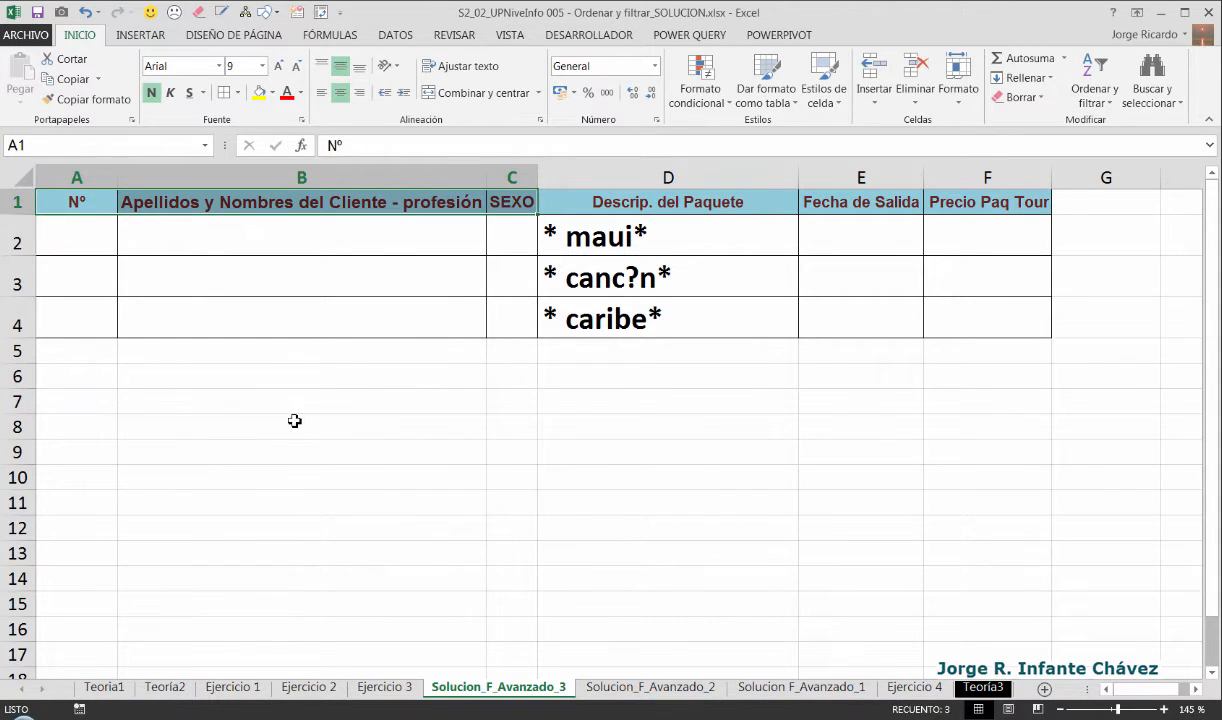
left_click(295, 425)
left_click(235, 403)
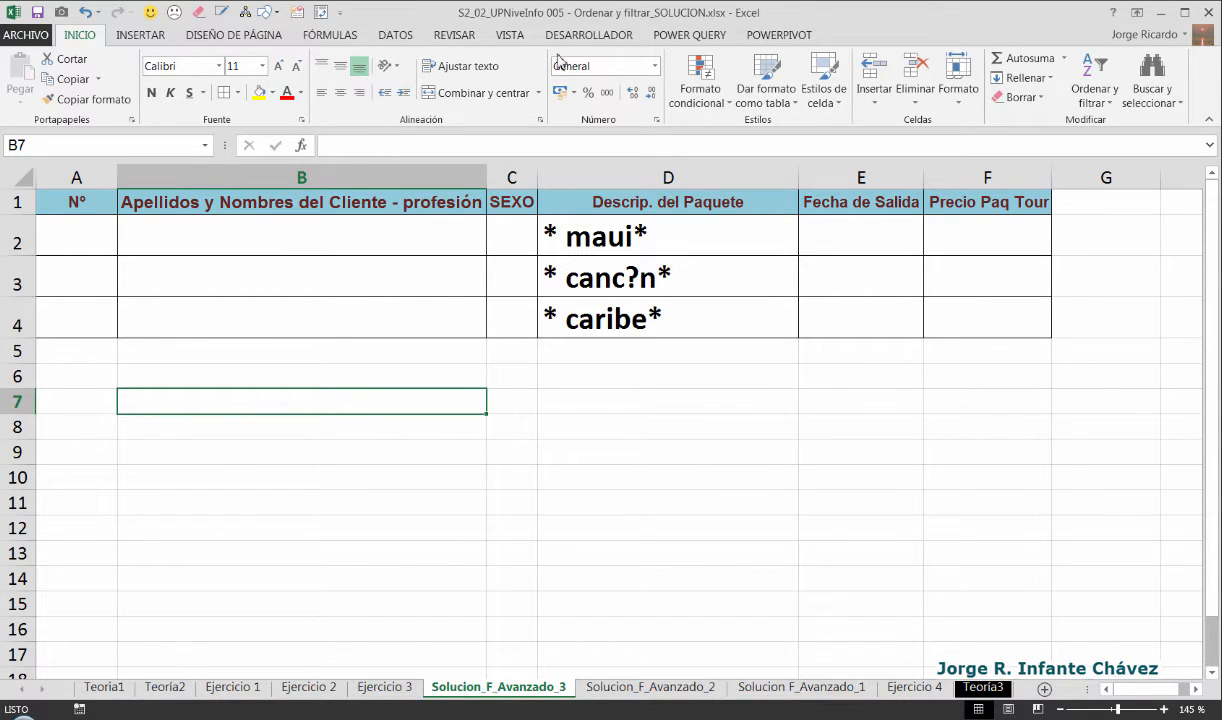
Step: Start an advanced filter that copies to another location, using the named range BD_EJERCICIO3 as the list range
left_click(393, 38)
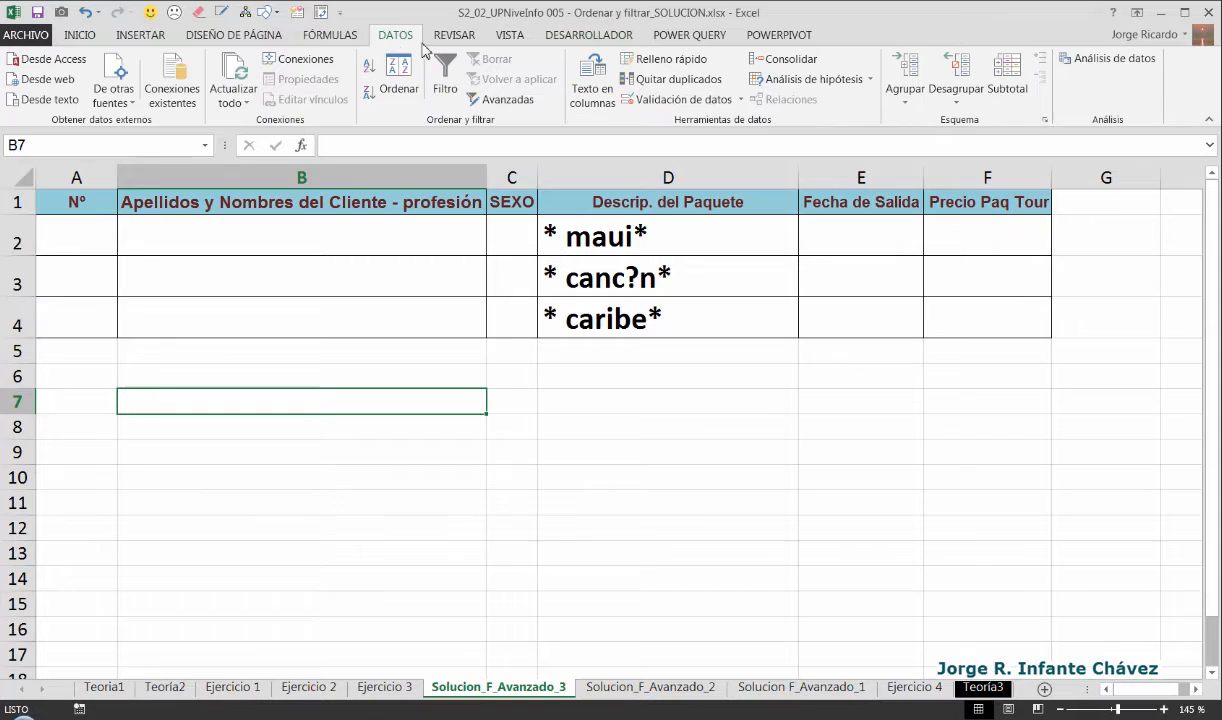
left_click(508, 100)
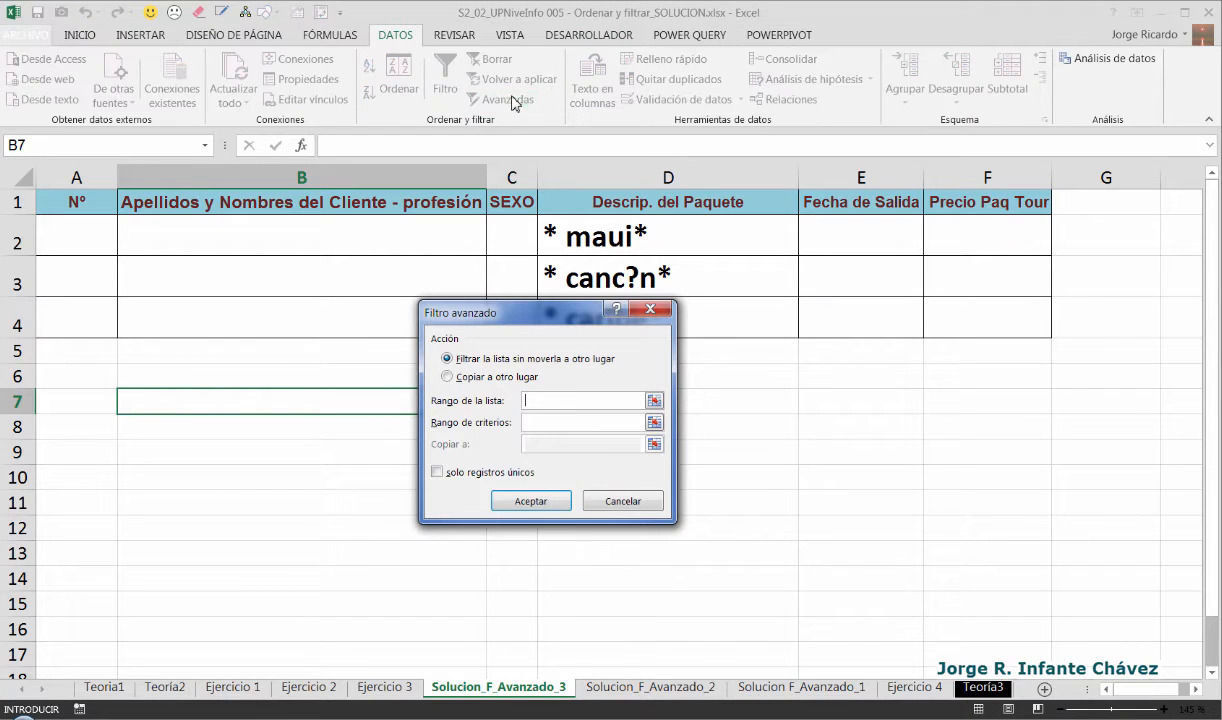
left_click(447, 377)
left_click(541, 401)
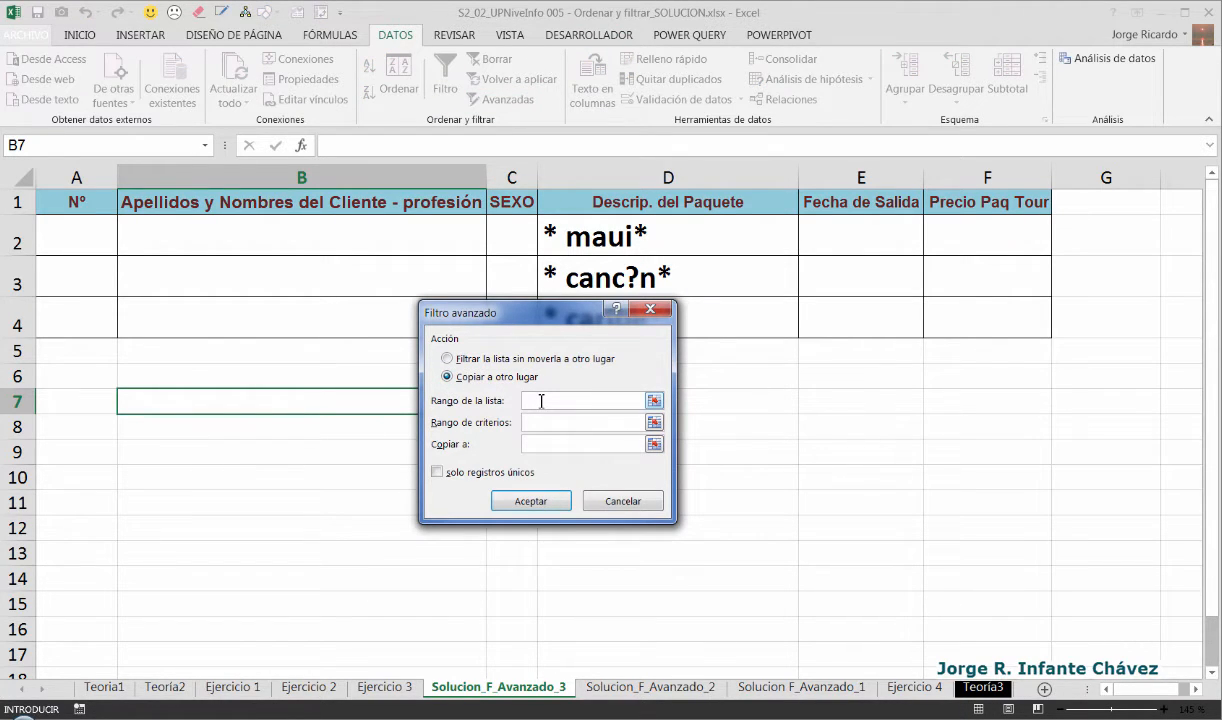
key("F3")
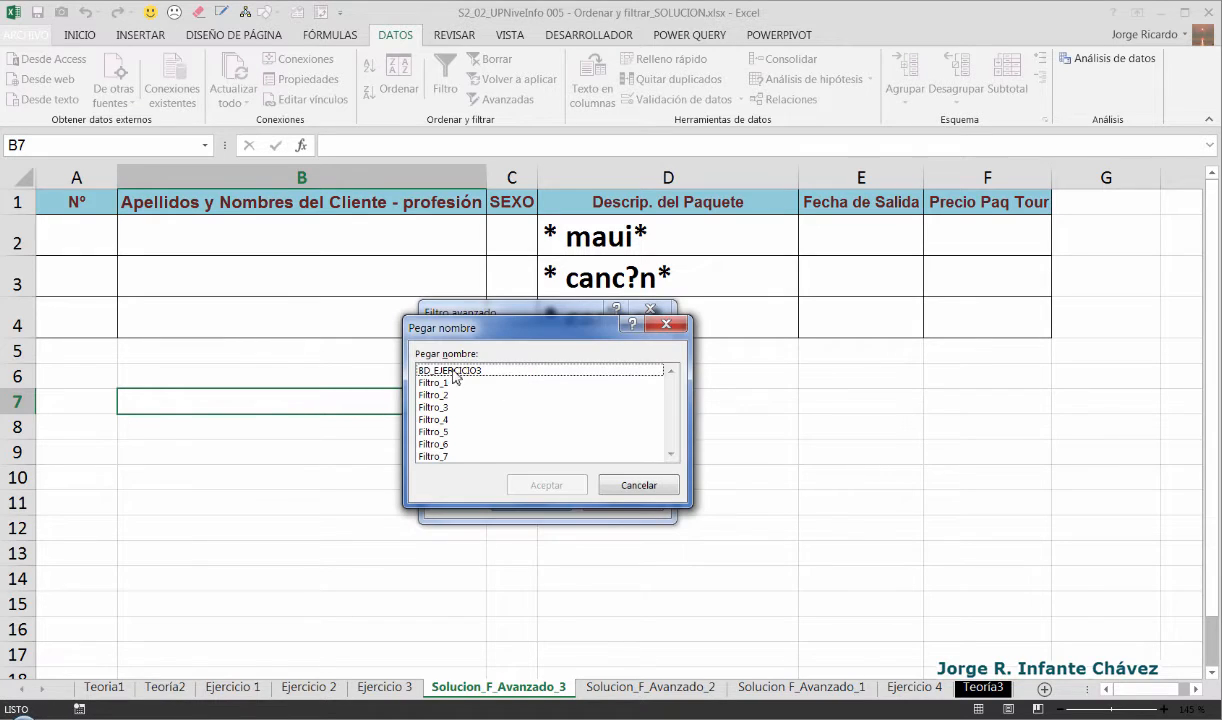
left_click(440, 370)
left_click(538, 488)
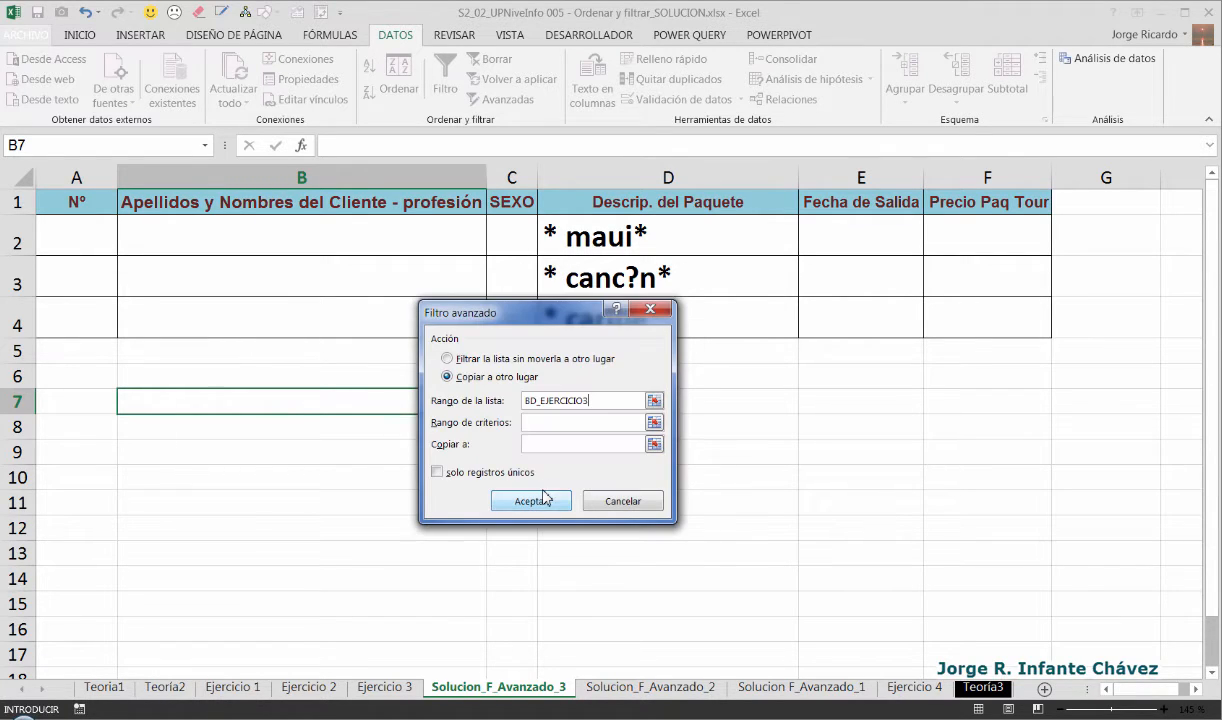
Step: Set the criteria range to A1:F4 and the copy destination to A7, and run the advanced filter
left_click(548, 426)
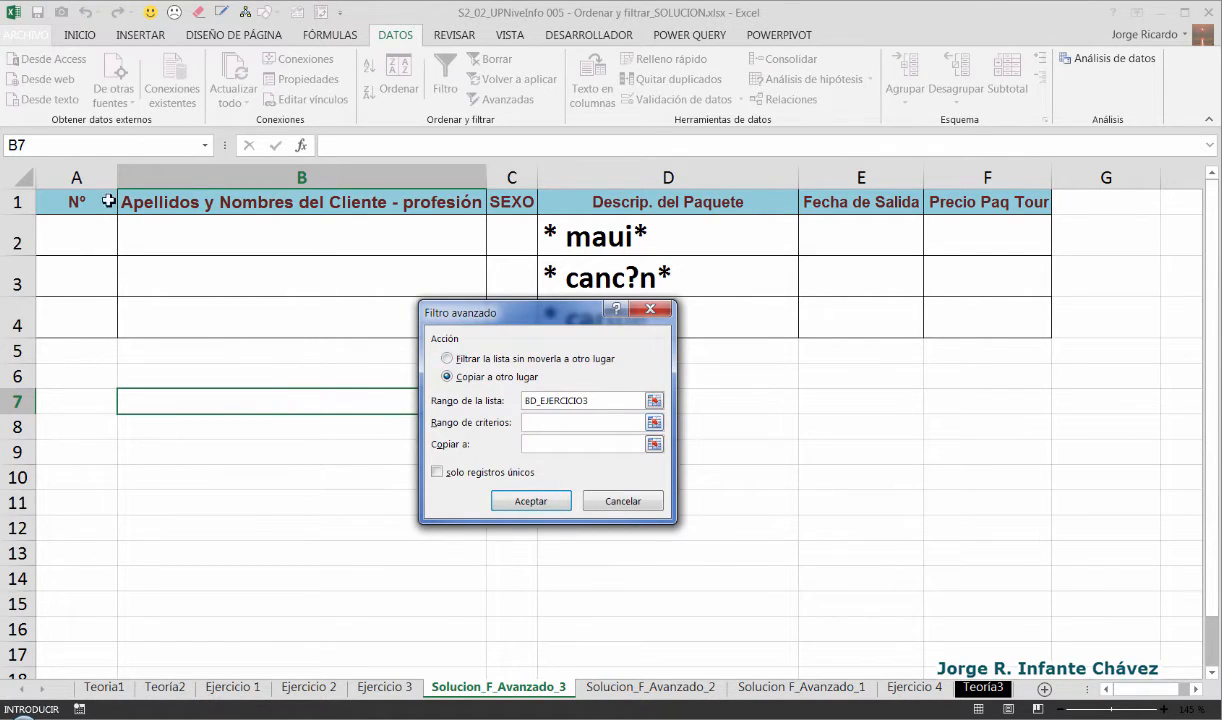
left_click_drag(80, 191, 1007, 314)
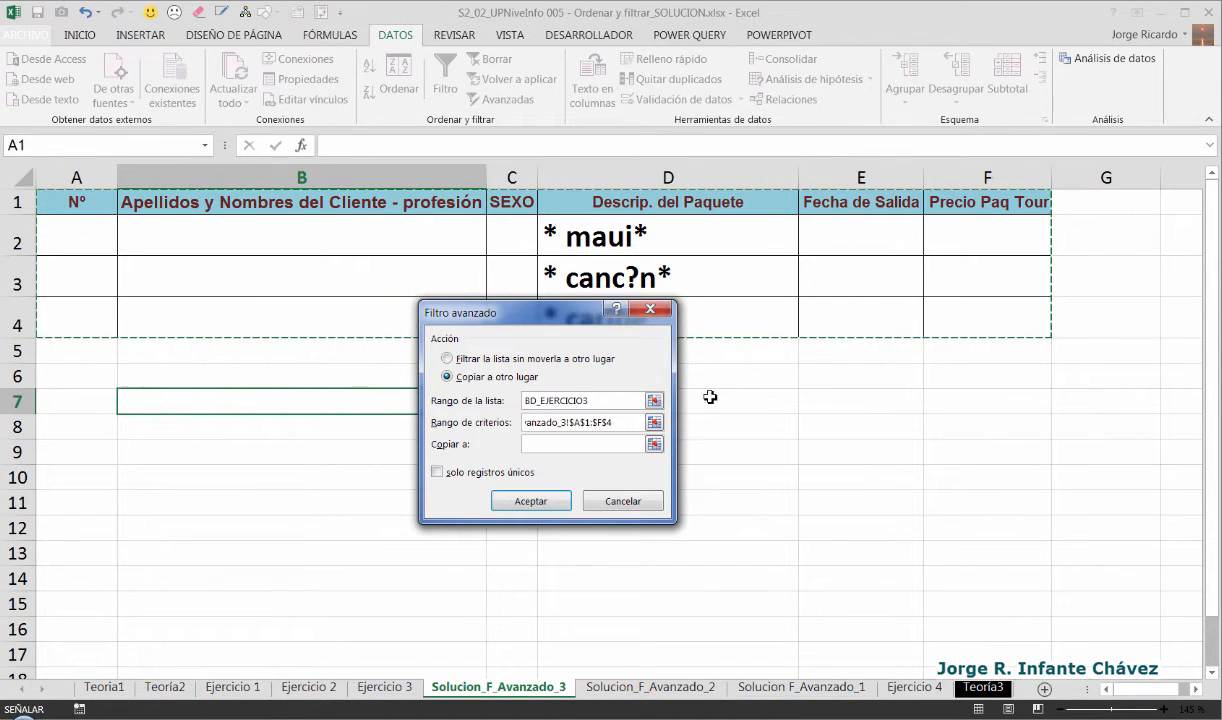
left_click(614, 448)
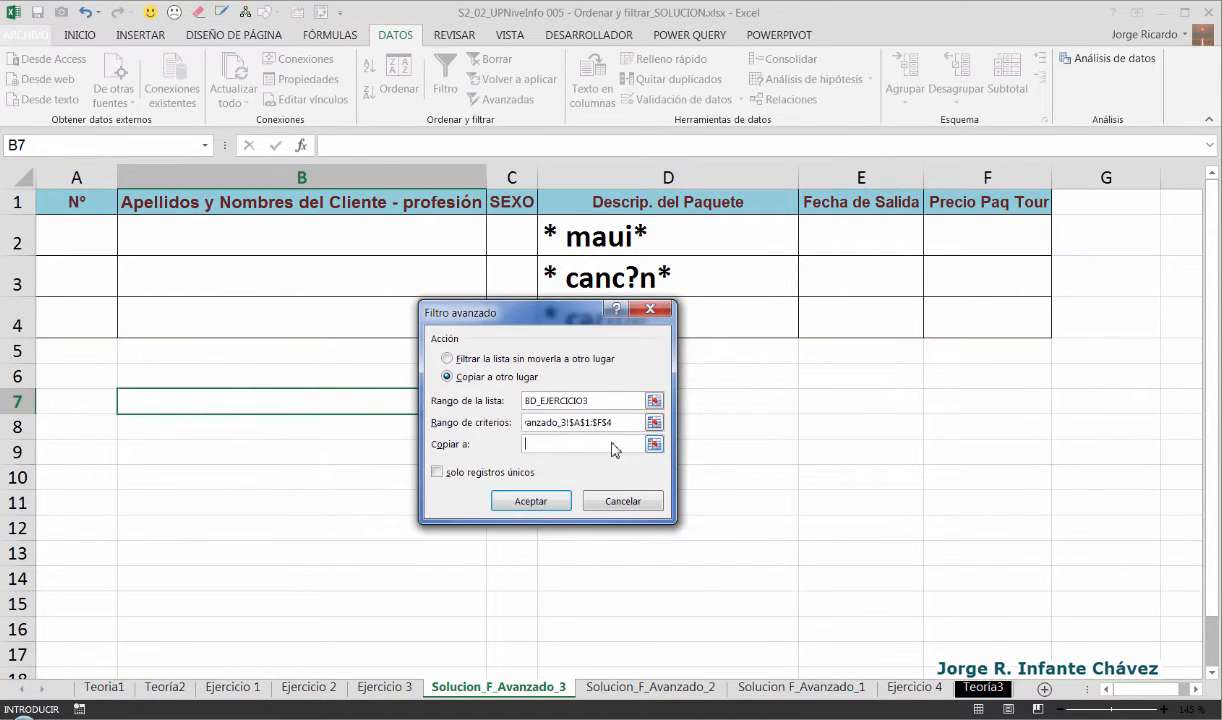
left_click(85, 402)
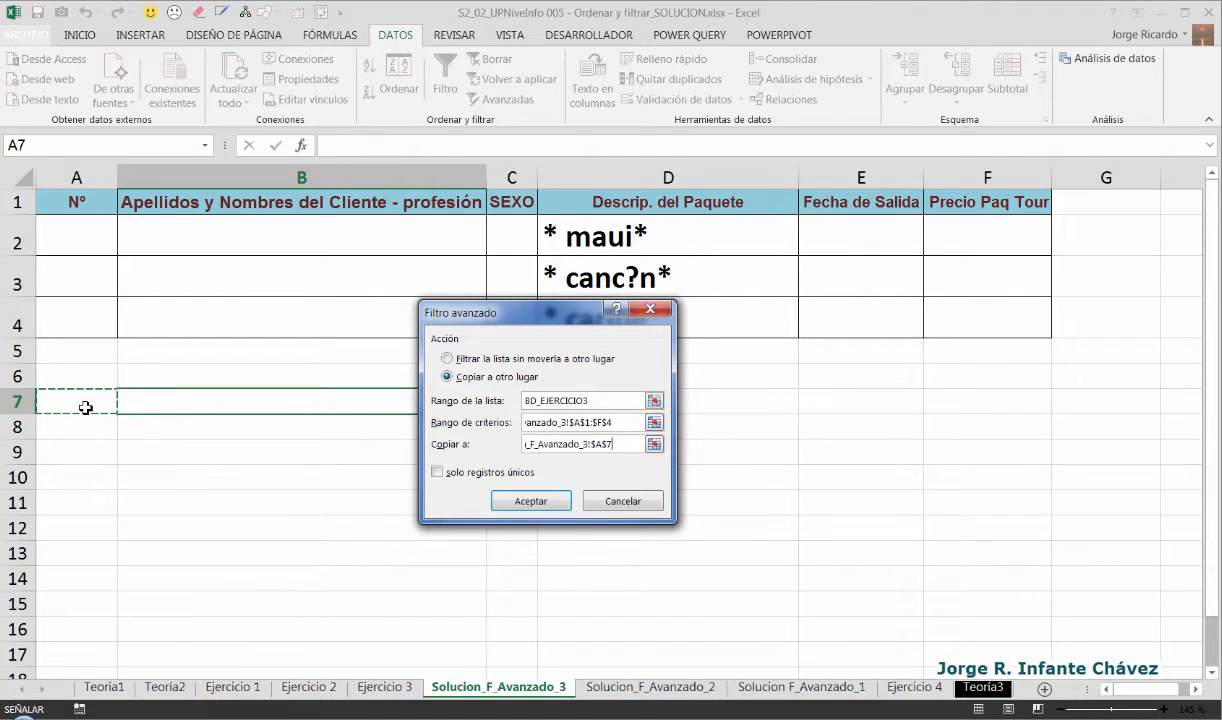
left_click(531, 501)
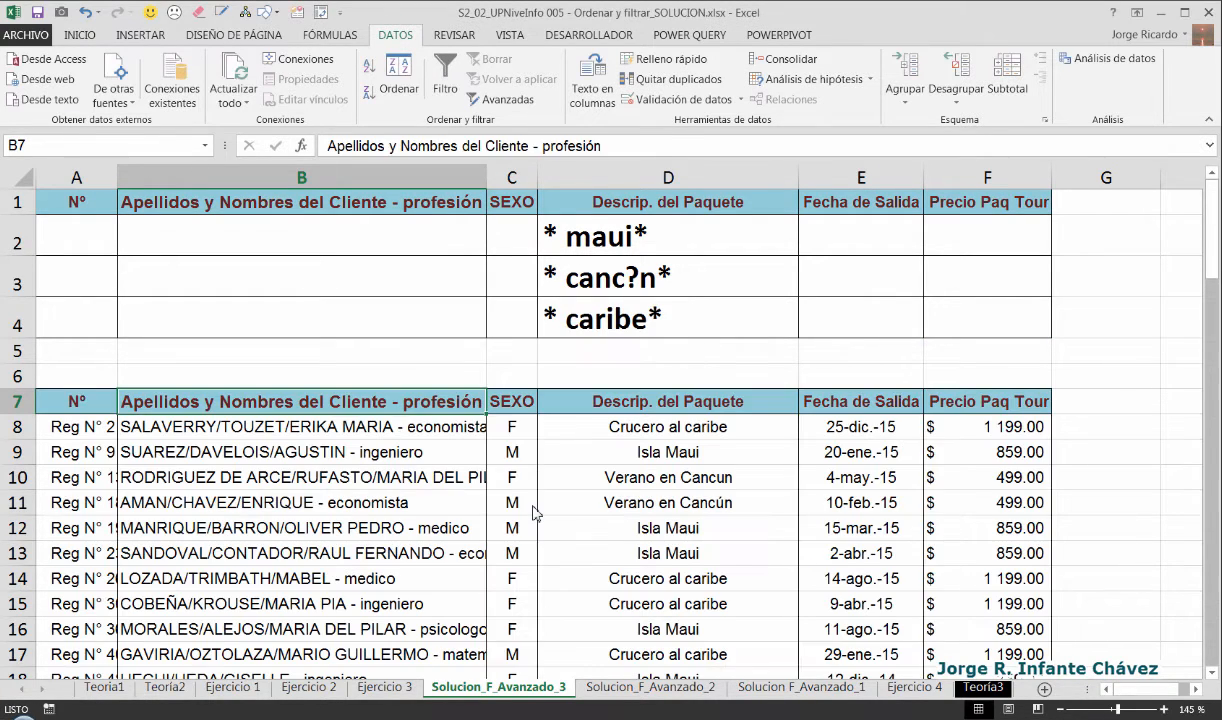
Step: Autofit the width of column A to the extracted record numbers
double_click(117, 177)
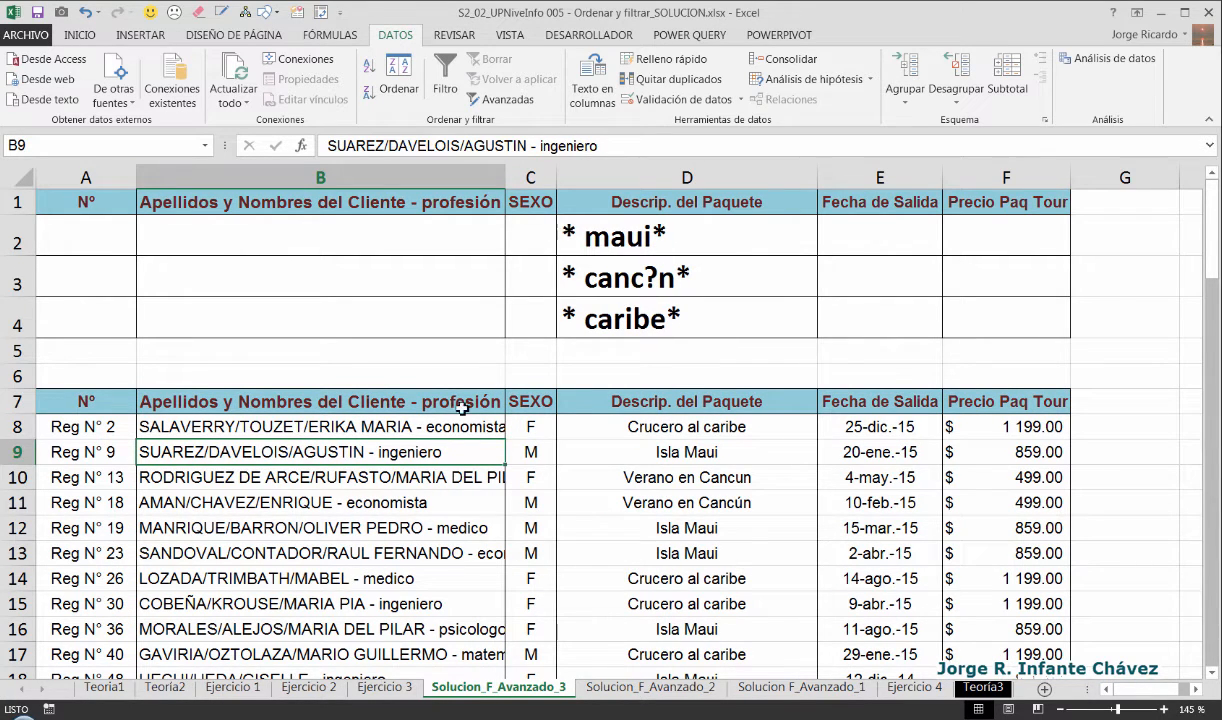
Step: Autofit the widths of the client name column B and the package description column D to their contents
double_click(505, 177)
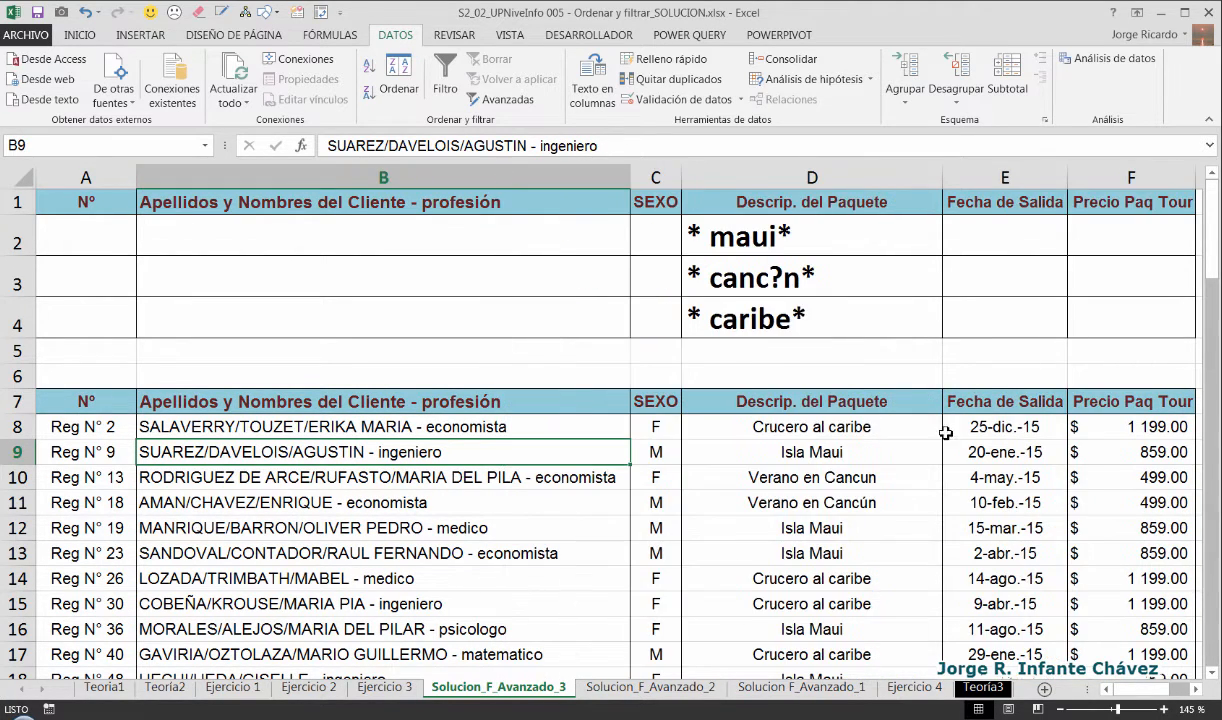
left_click(793, 420)
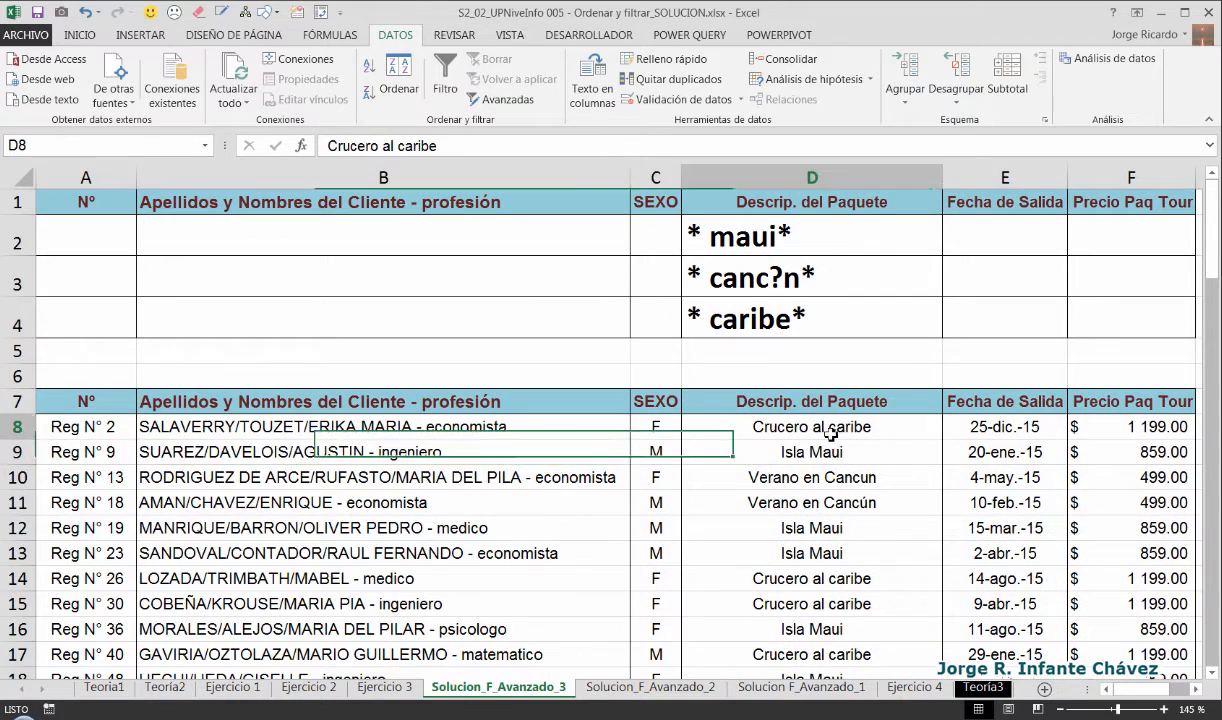
double_click(940, 176)
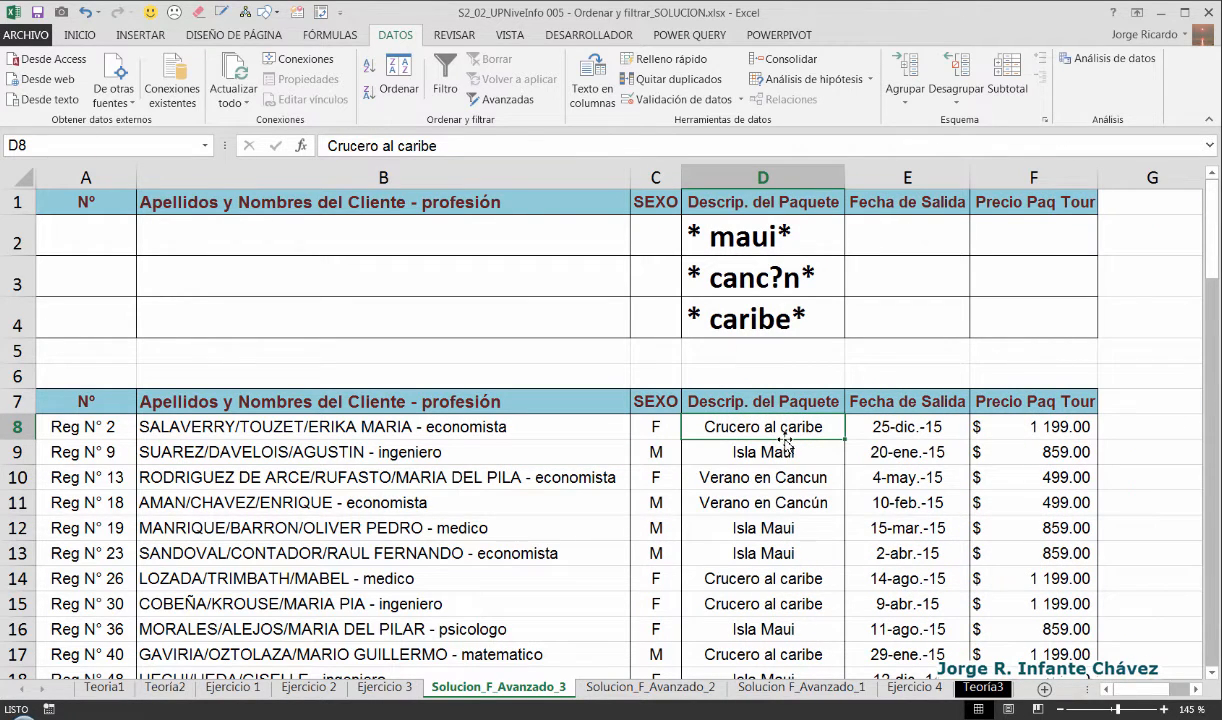
Step: Check the package descriptions in column D through all the extracted records, from row 8 to the end of the list and back
key("Down")
key("Down")
key("Down")
key("Down")
key("Down")
key("Down")
key("Down")
key("Down")
key("Down")
key("Down")
key("Down")
key("Down")
key("Down")
key("Down")
key("Down")
key("Down")
key("Down")
key("Down")
key("Down")
key("Down")
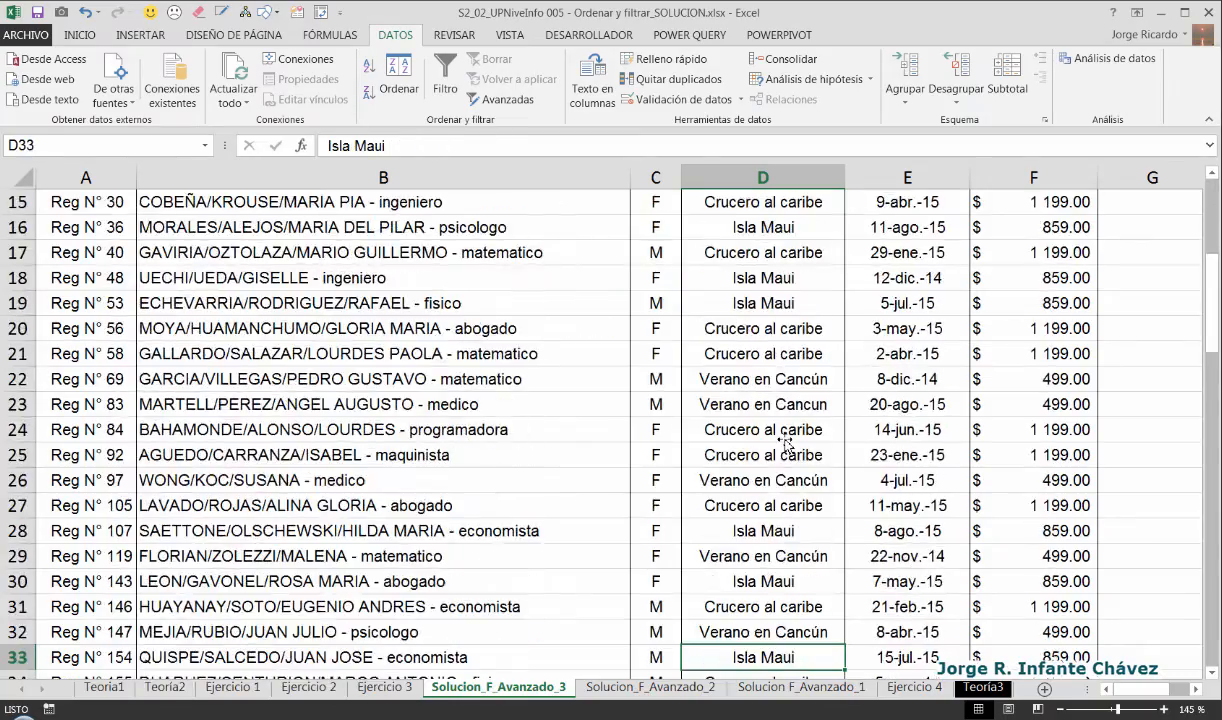
key("Down")
key("Down")
key("Down")
key("Down")
key("Down")
key("Down")
key("Down")
key("Down")
key("Down")
key("Down")
key("Down")
key("Down")
key("Down")
key("Down")
key("Down")
key("Down")
key("Down")
key("Down")
key("Down")
key("Down")
key("Up")
key("Up")
key("Up")
key("Up")
key("Up")
key("Up")
key("Up")
key("Up")
key("Up")
key("Up")
key("Up")
key("Up")
key("Up")
key("Up")
key("Up")
key("Up")
key("Up")
key("Up")
key("Up")
key("Up")
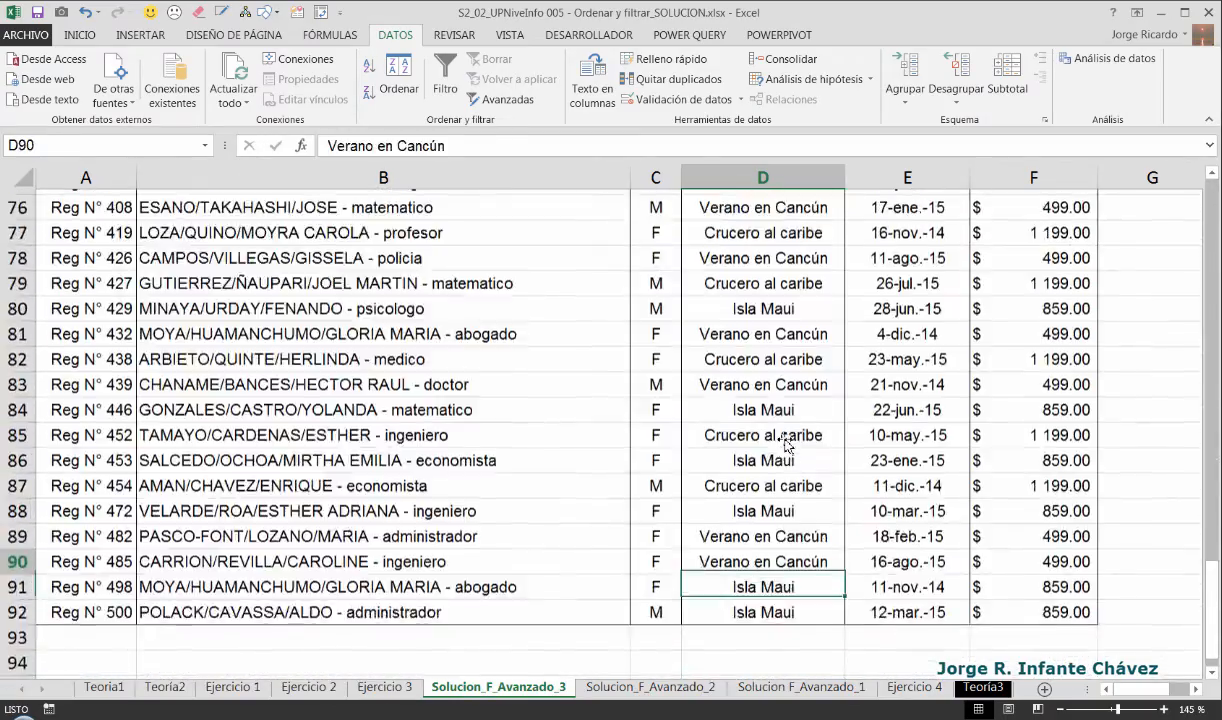
key("Up")
key("Up")
key("Up")
key("Up")
key("Up")
key("Up")
key("Up")
key("Up")
key("Up")
key("Up")
key("Up")
key("Up")
key("Up")
key("Up")
key("Up")
key("Up")
key("Up")
key("Up")
key("Up")
key("Up")
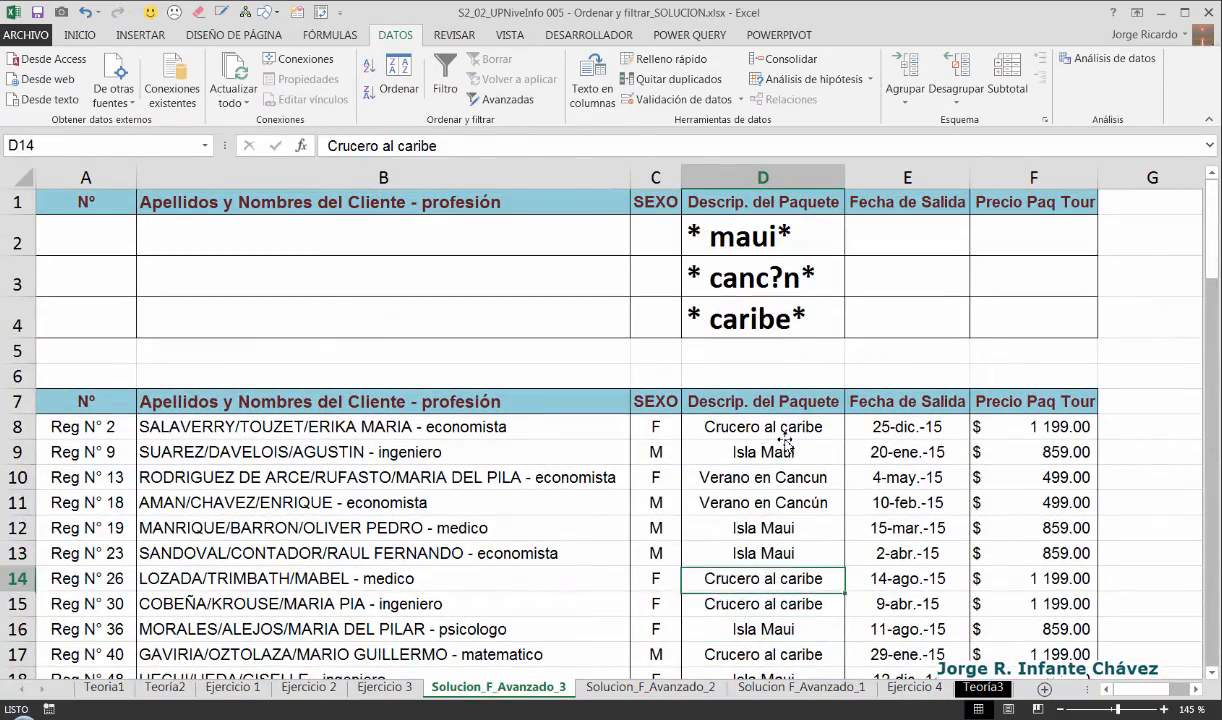
key("Up")
key("Up")
key("Up")
key("Left")
key("Right")
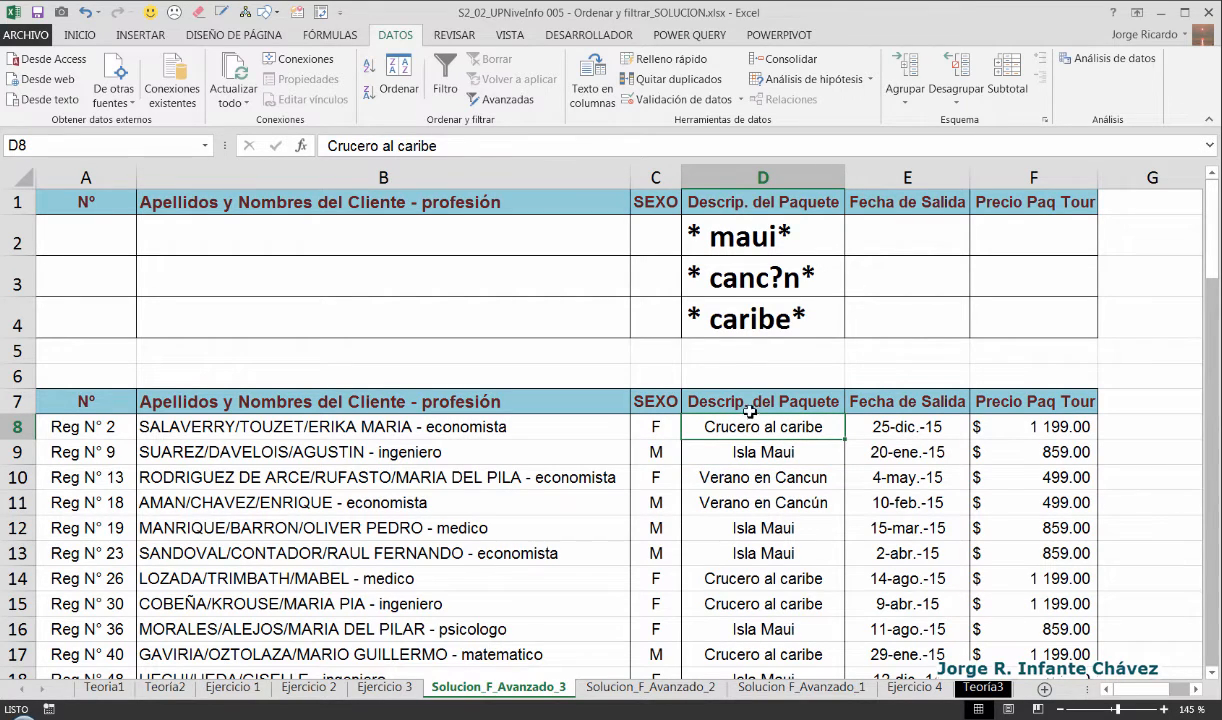
Step: Examine task 4 on the Ejercicio 3 sheet together with the departure dates in the Fecha de Salida column
left_click(372, 689)
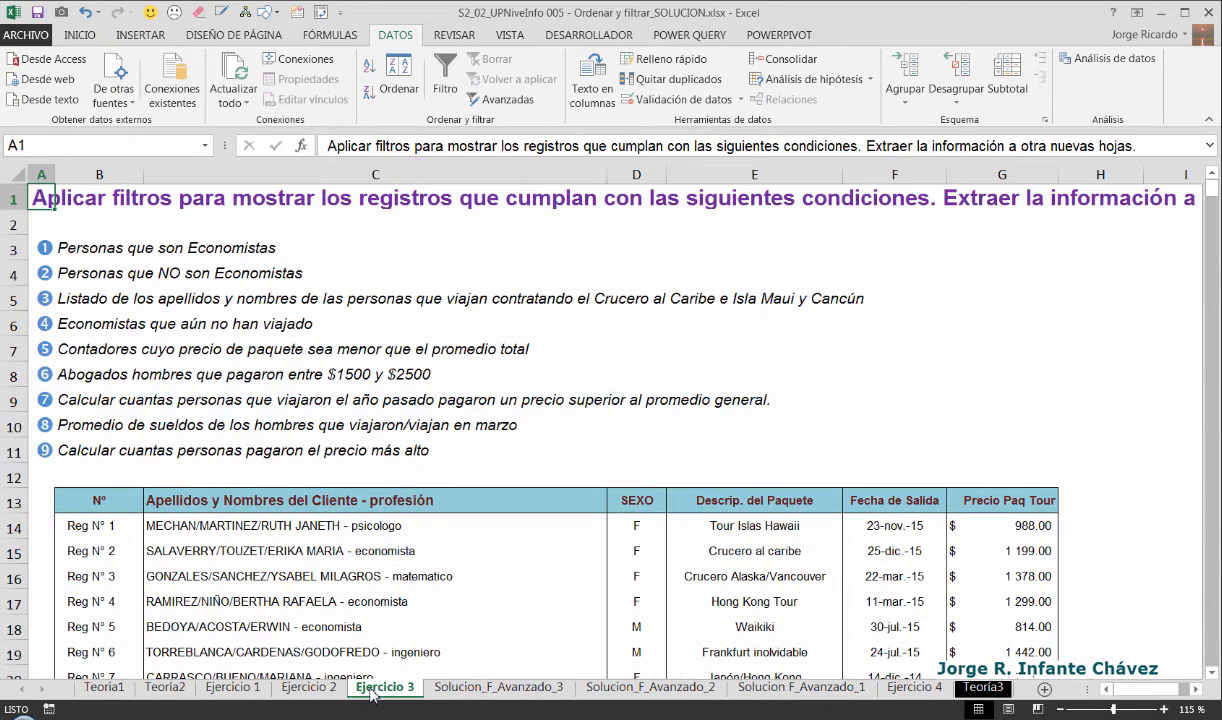
left_click(124, 324)
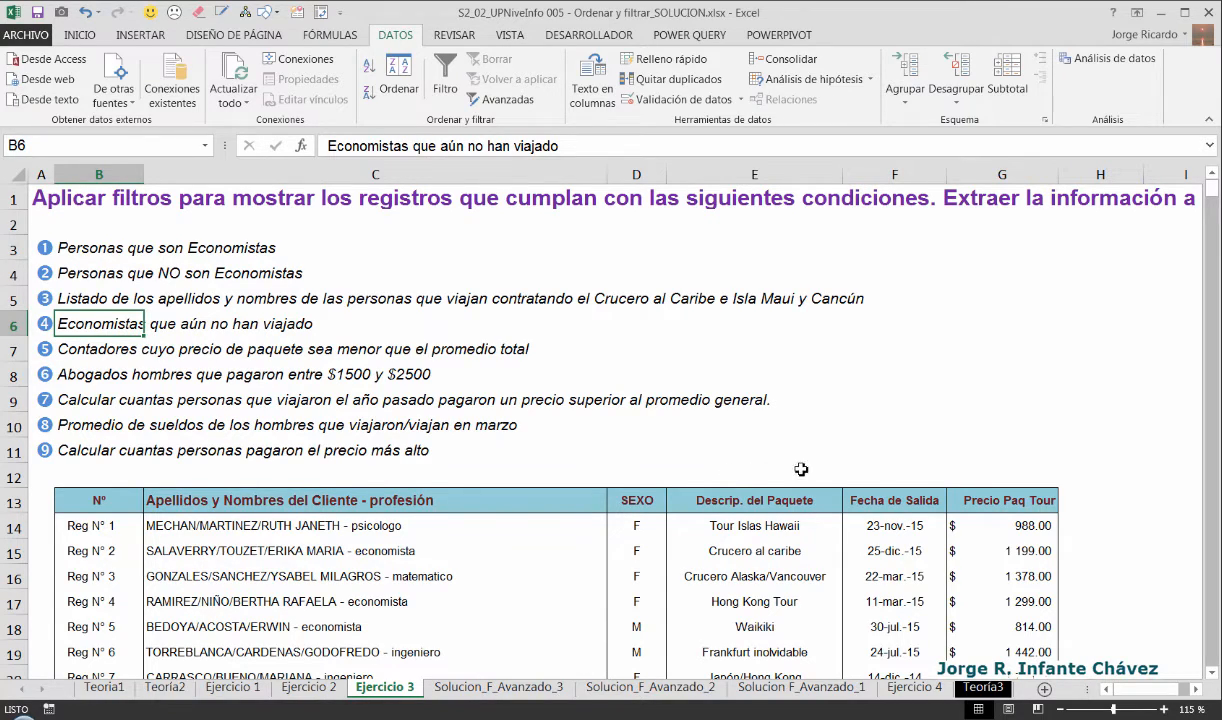
scroll(800, 460, "down", 1)
scroll(820, 471, "down", 2)
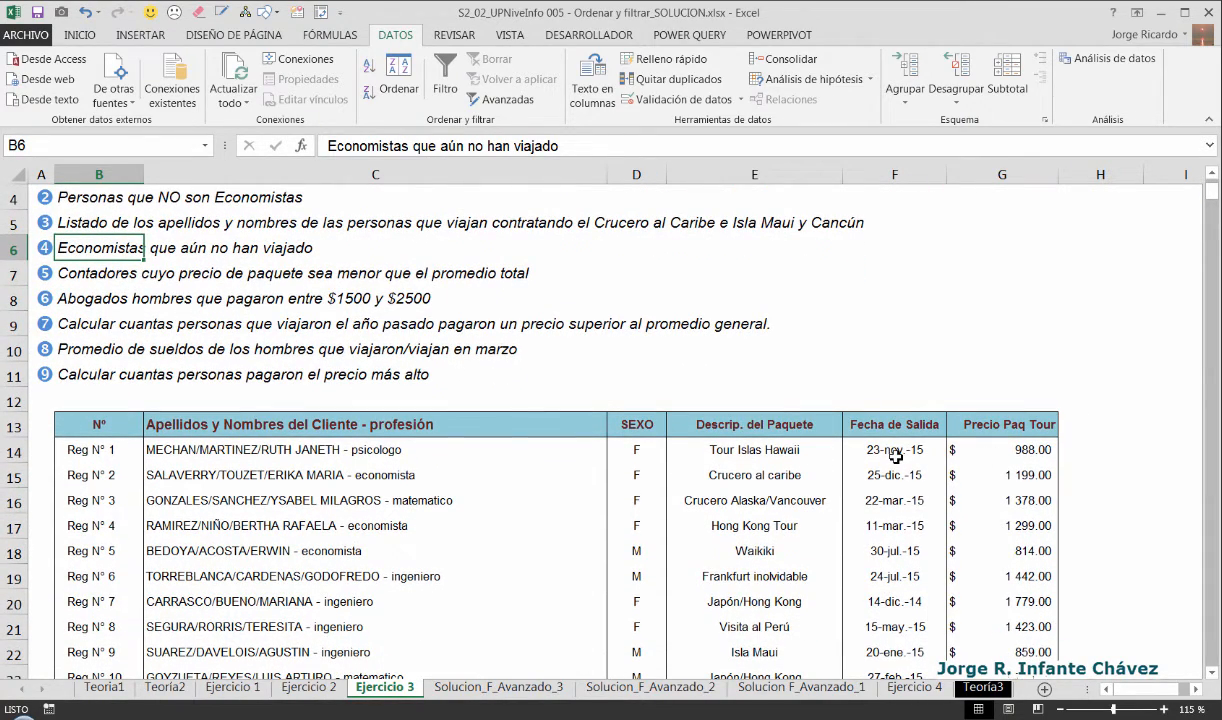
left_click(895, 452)
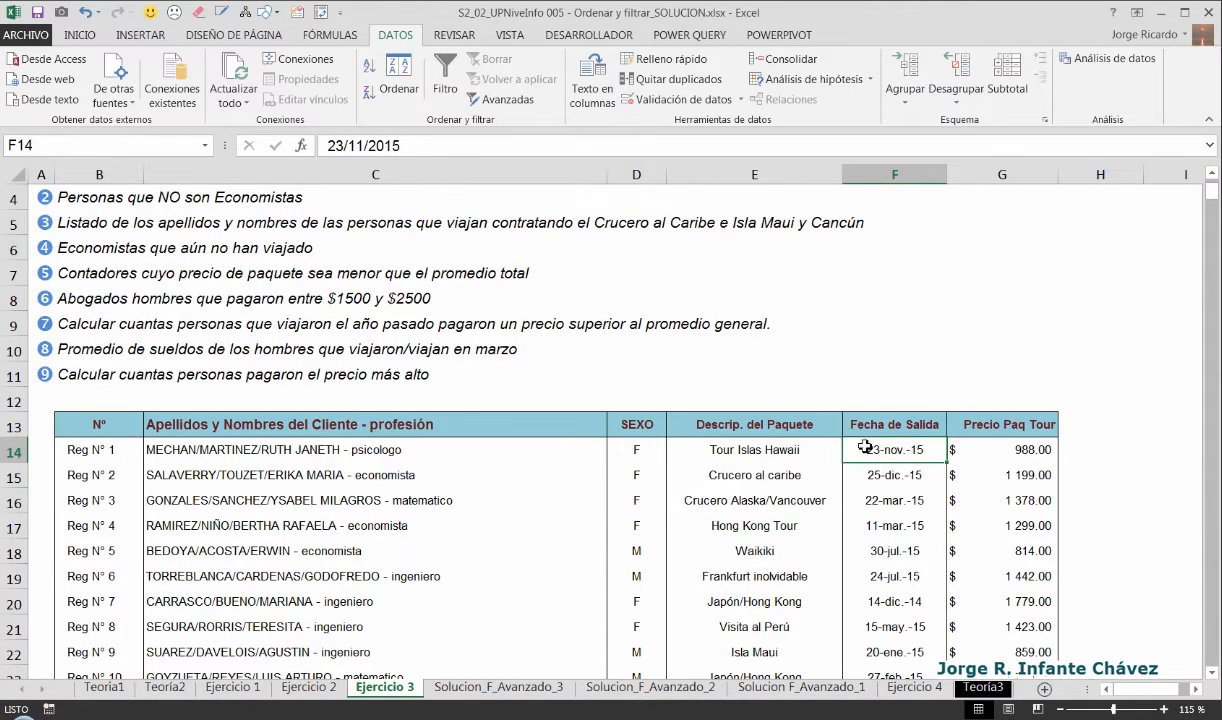
left_click(887, 484)
left_click(887, 500)
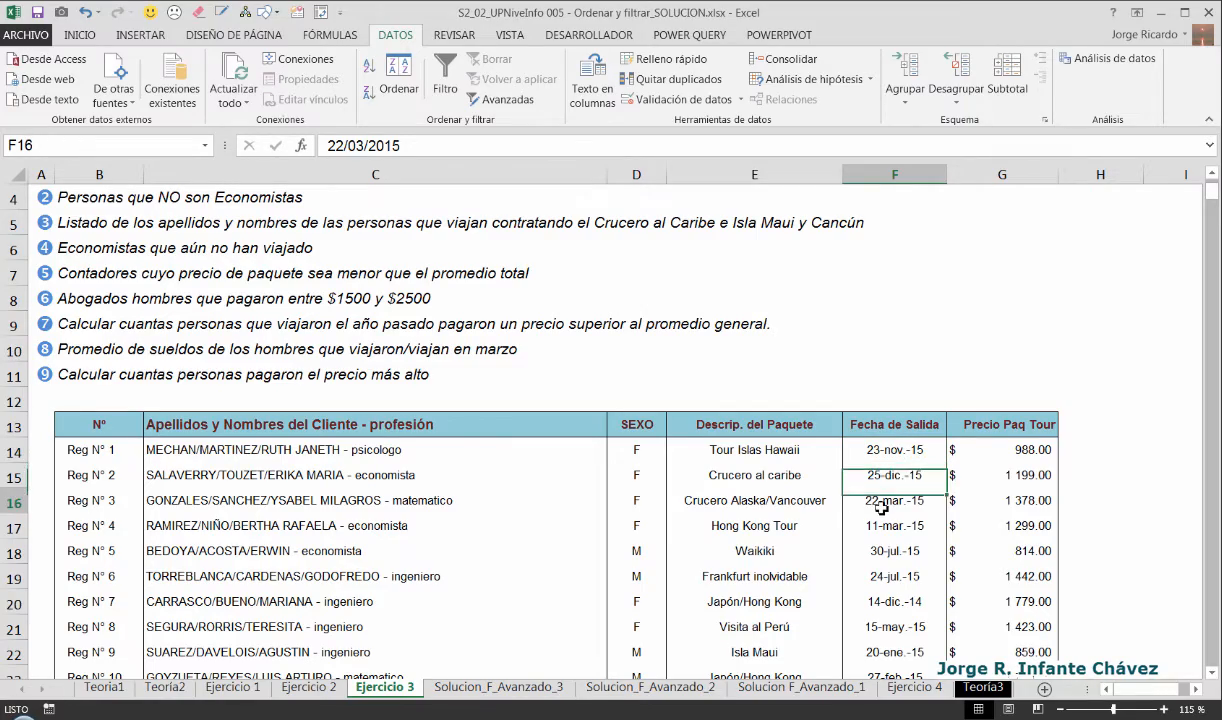
scroll(895, 535, "down", 3)
scroll(900, 545, "down", 2)
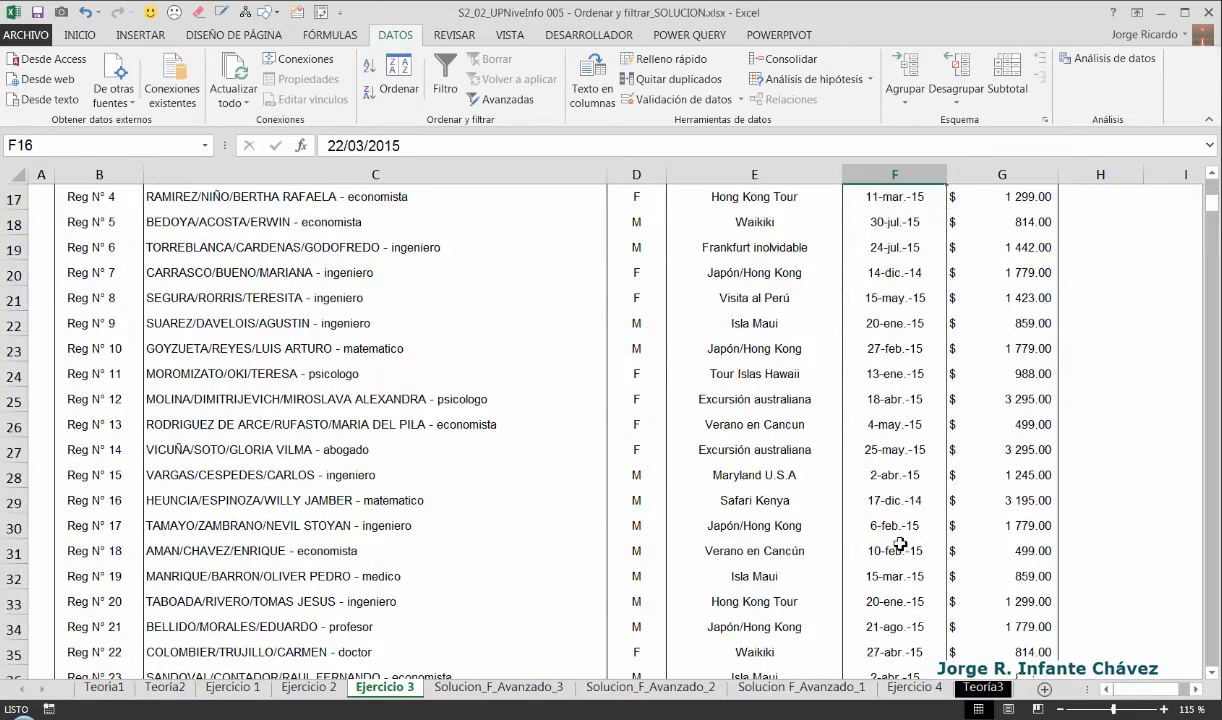
scroll(907, 537, "up", 5)
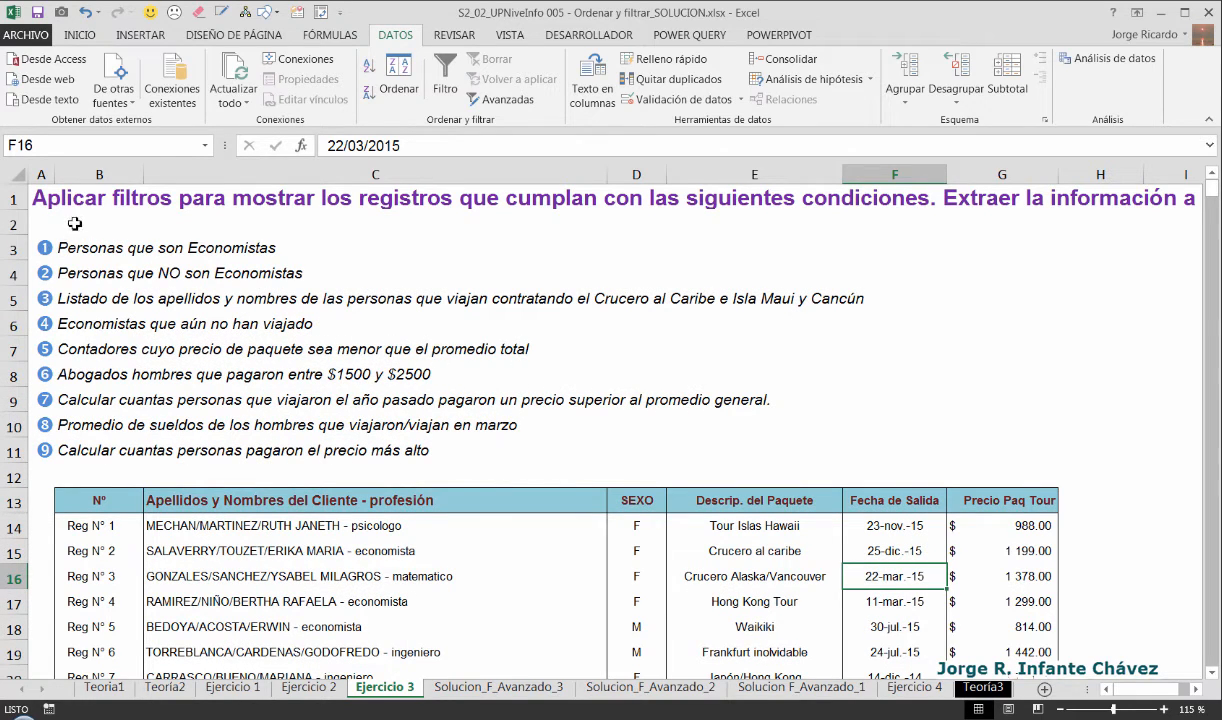
Step: Copy the formatting of the instruction title in cell A1 to the empty cell A2
left_click(109, 226)
key("Left")
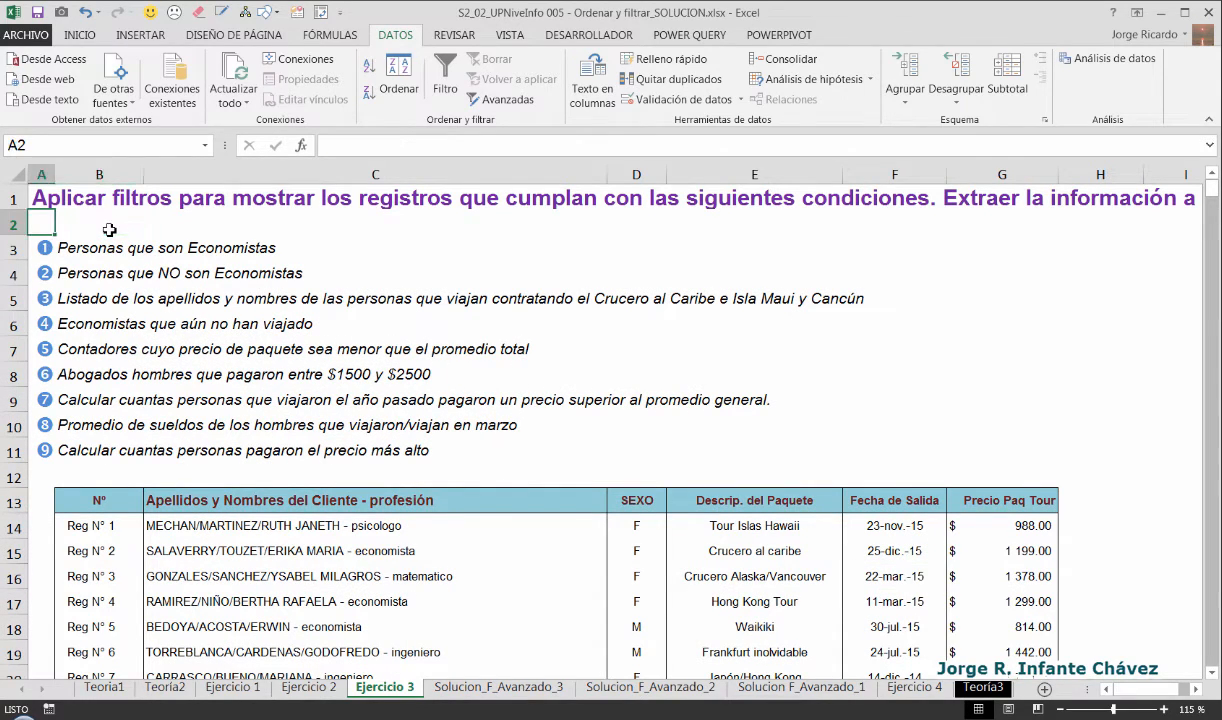
key("Right")
key("Left")
key("Right")
key("Left")
left_click(40, 200)
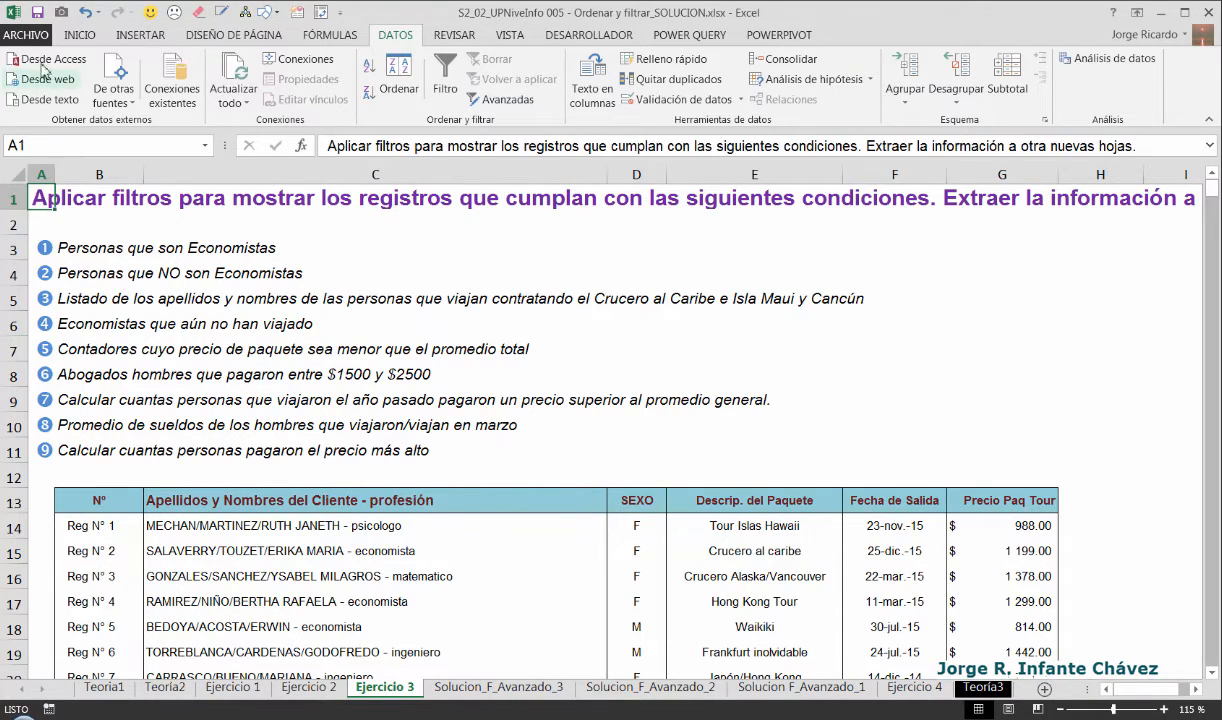
left_click(86, 38)
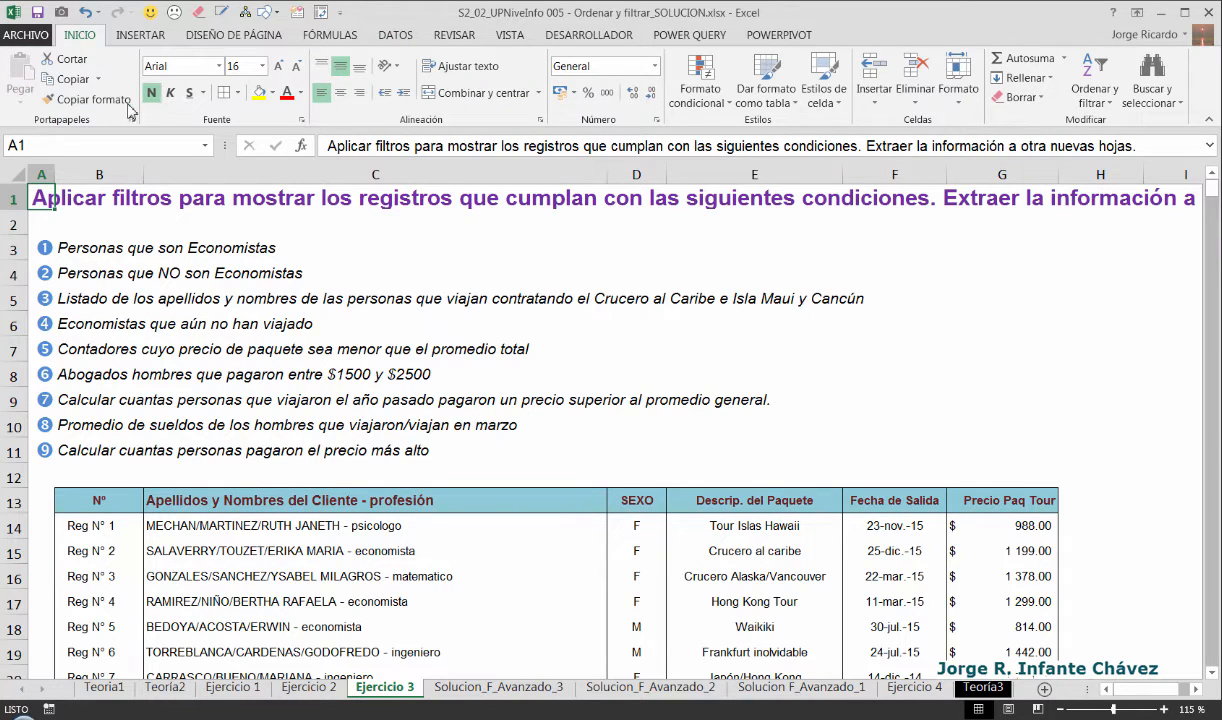
left_click(72, 103)
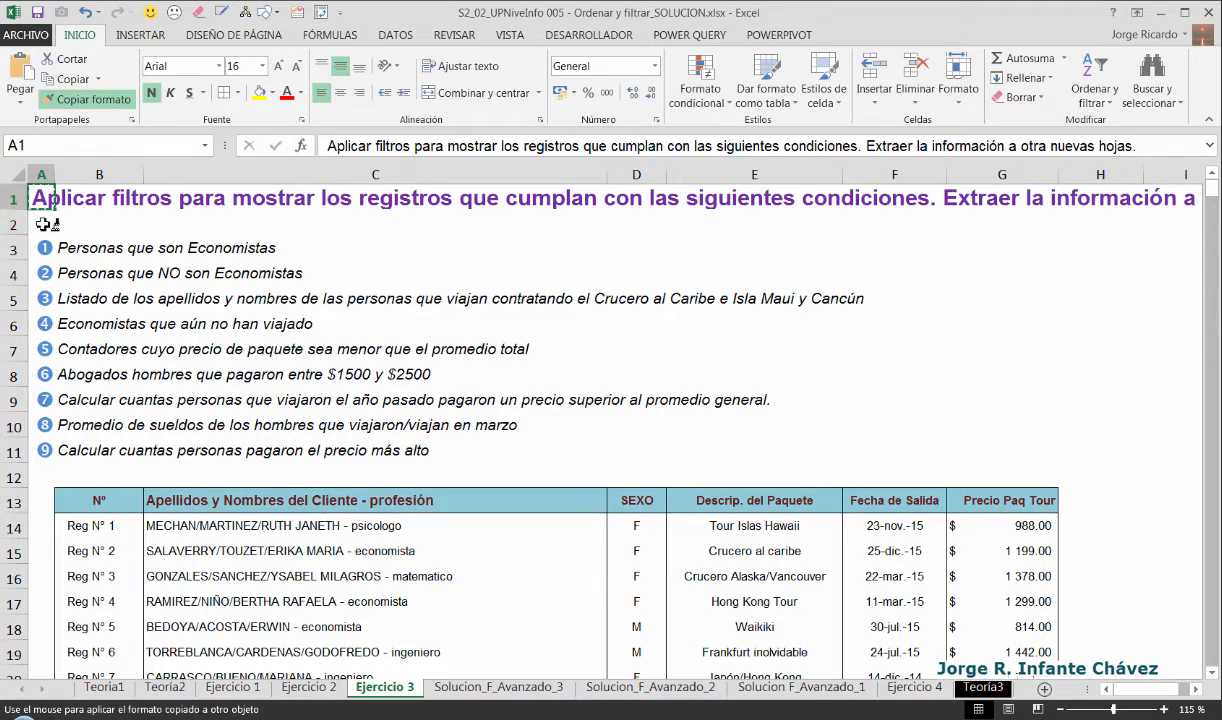
left_click(43, 224)
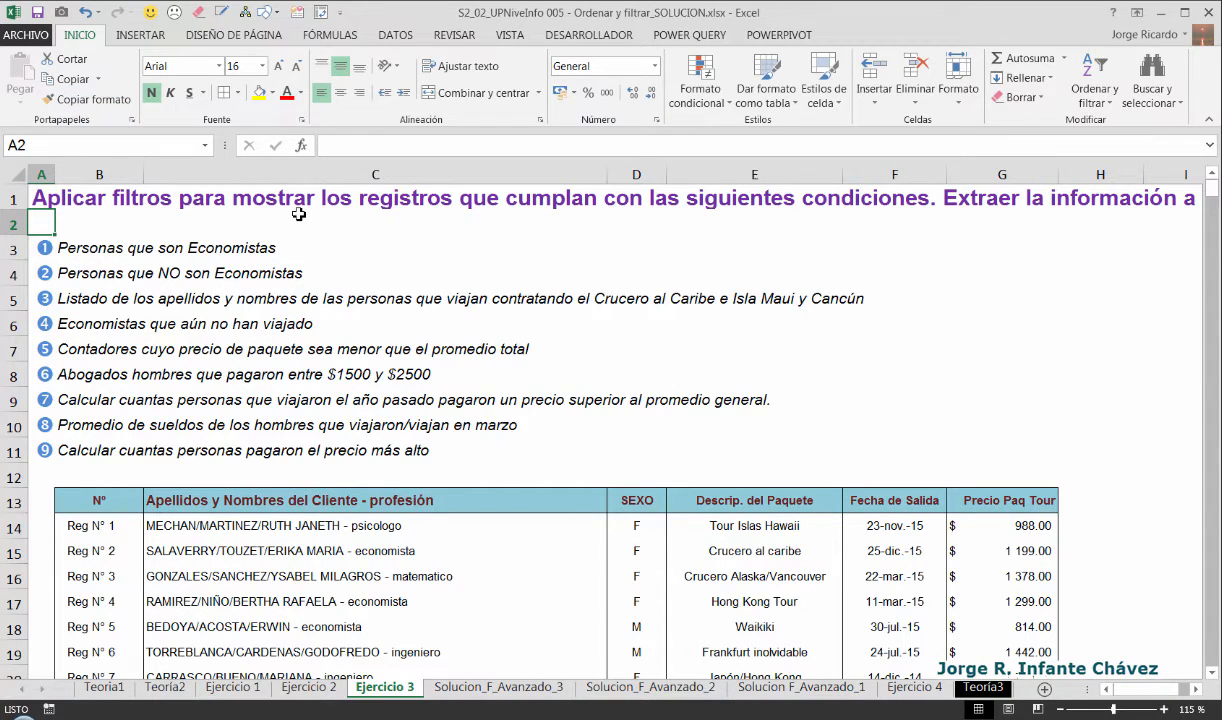
Step: Enter the note "ASUMIMOS QUE HOY ES EL 15/5/2015" in cell A2
type("ASUMIM")
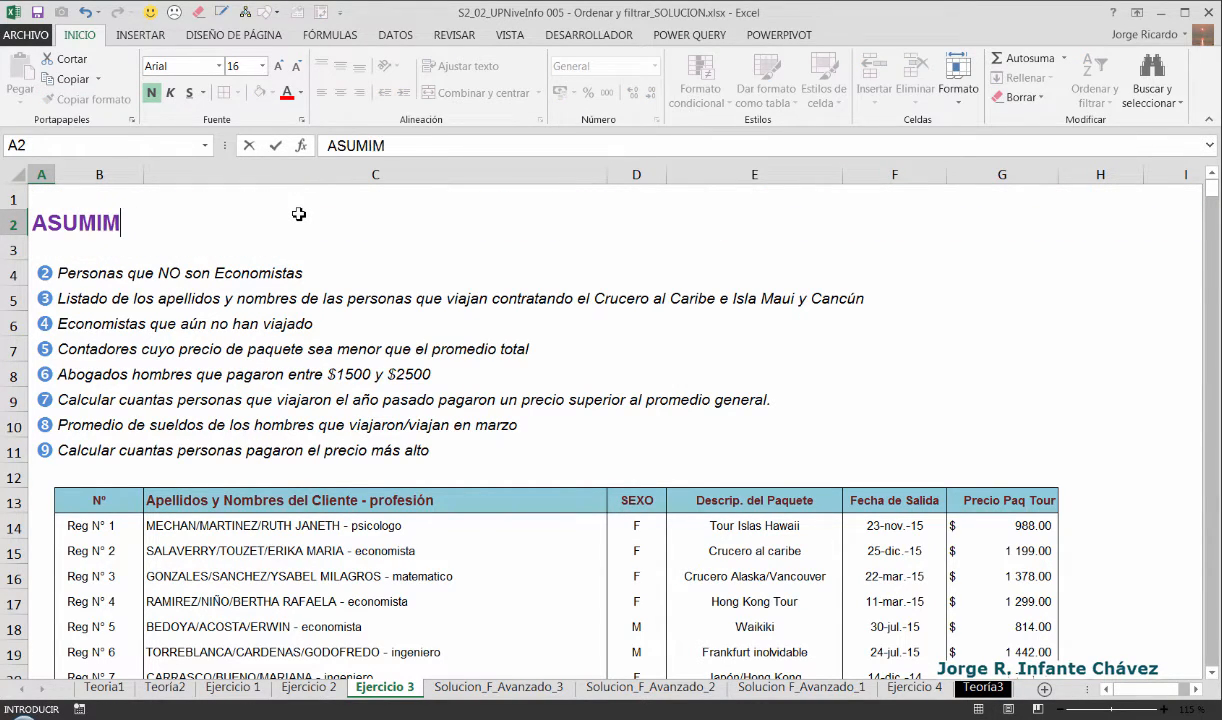
type("OS QUE HOP")
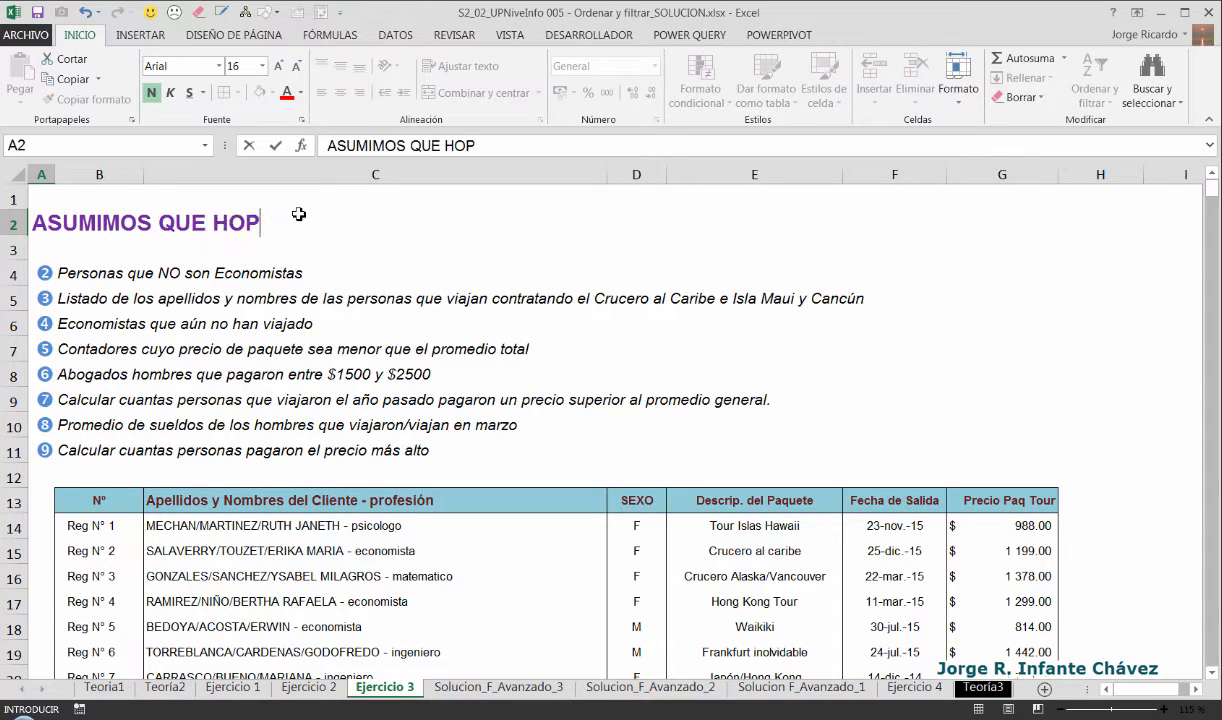
key("BackSpace")
type("Y ES E")
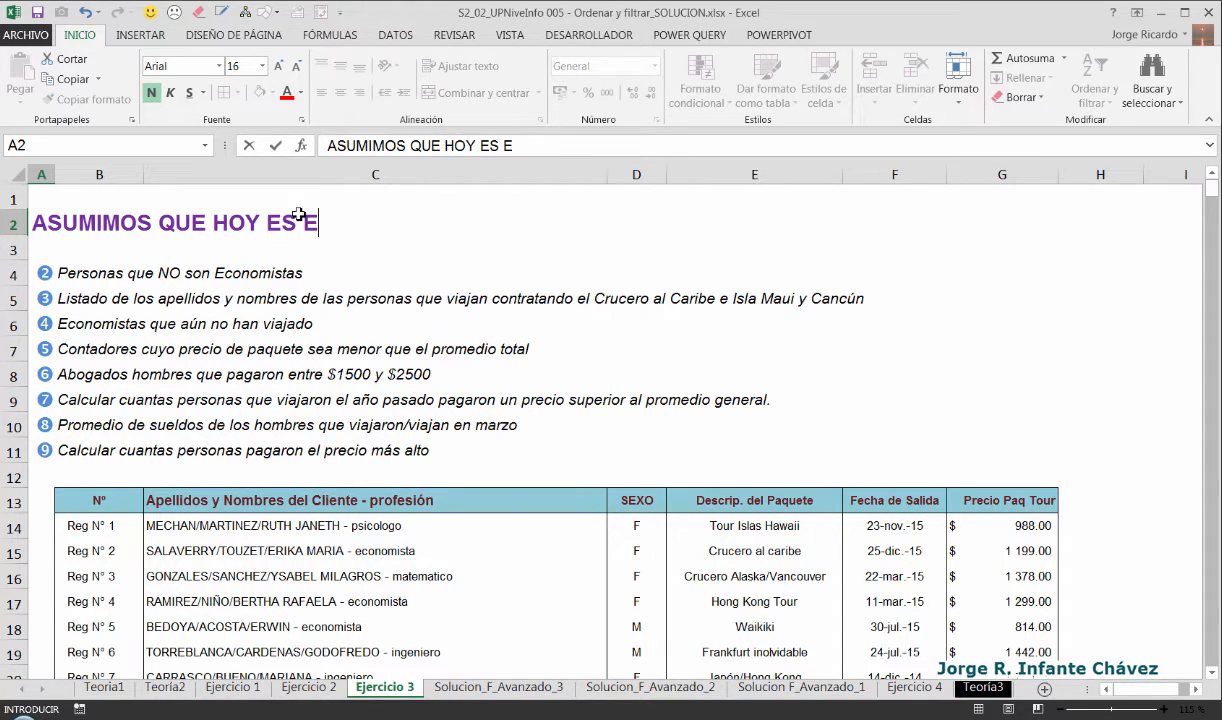
type("L 15/5/2015")
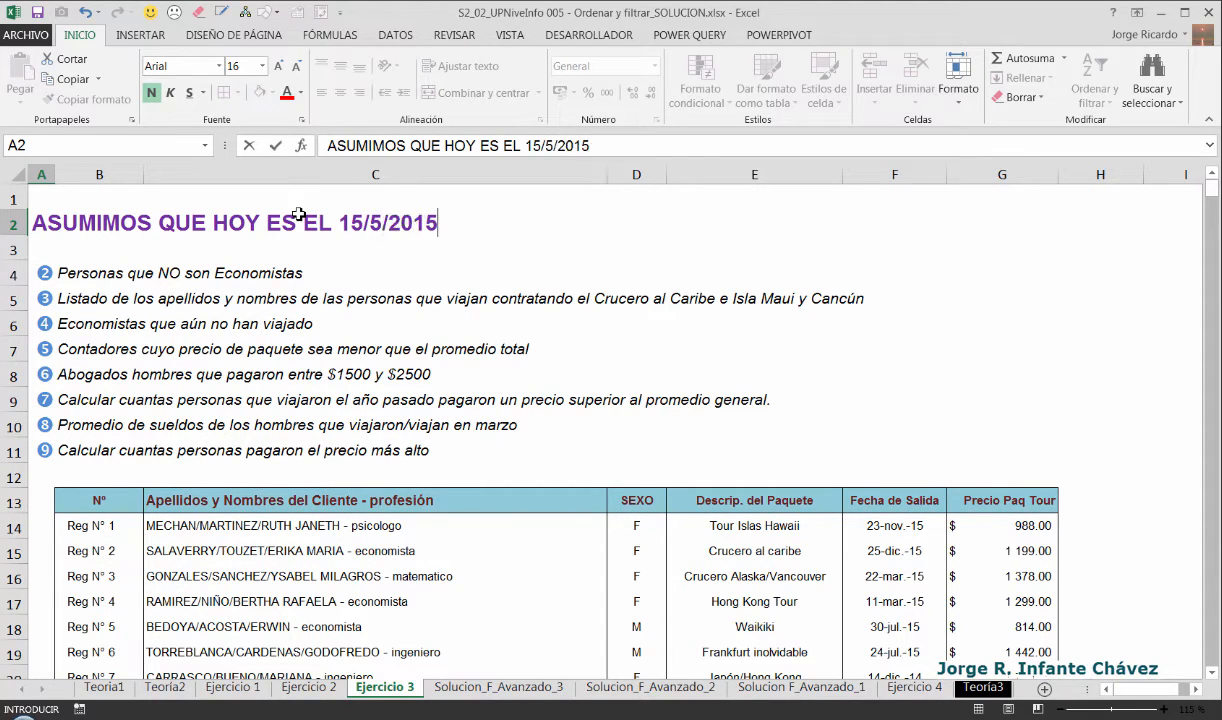
key("Return")
key("Up")
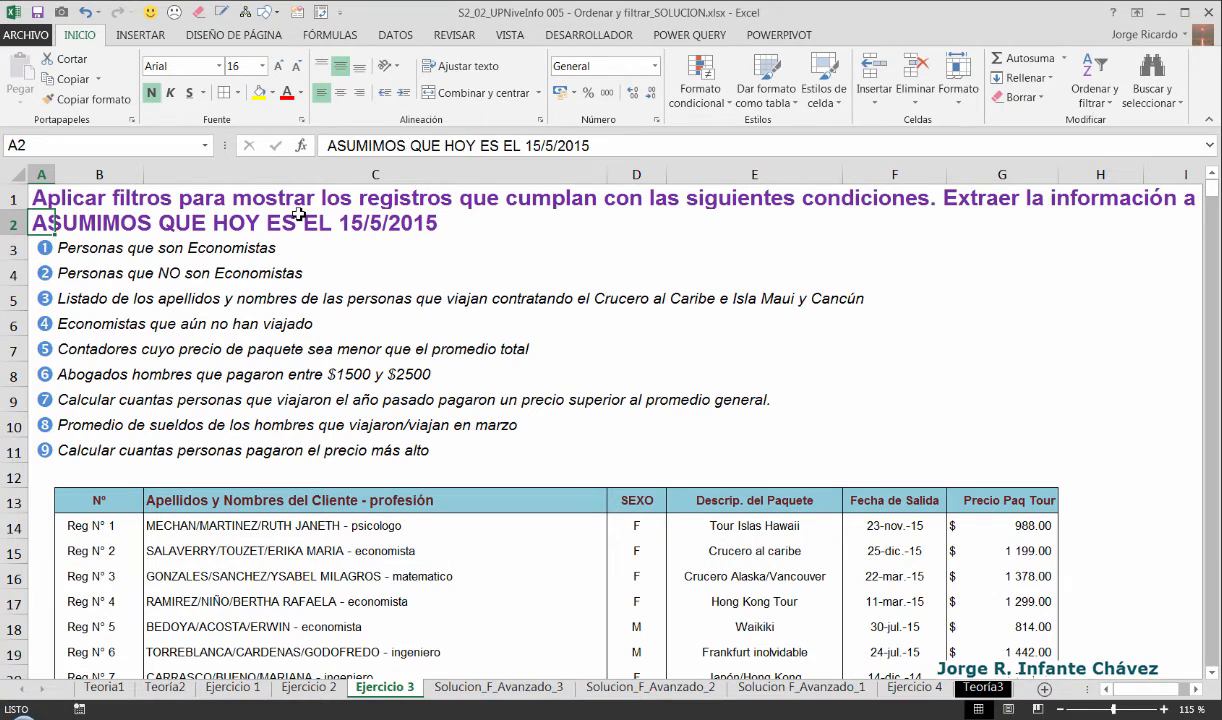
Step: Change the month in the A2 note so that the assumed date is 15/2/2015
key("Down")
key("Up")
key("F2")
key("Left")
key("Delete")
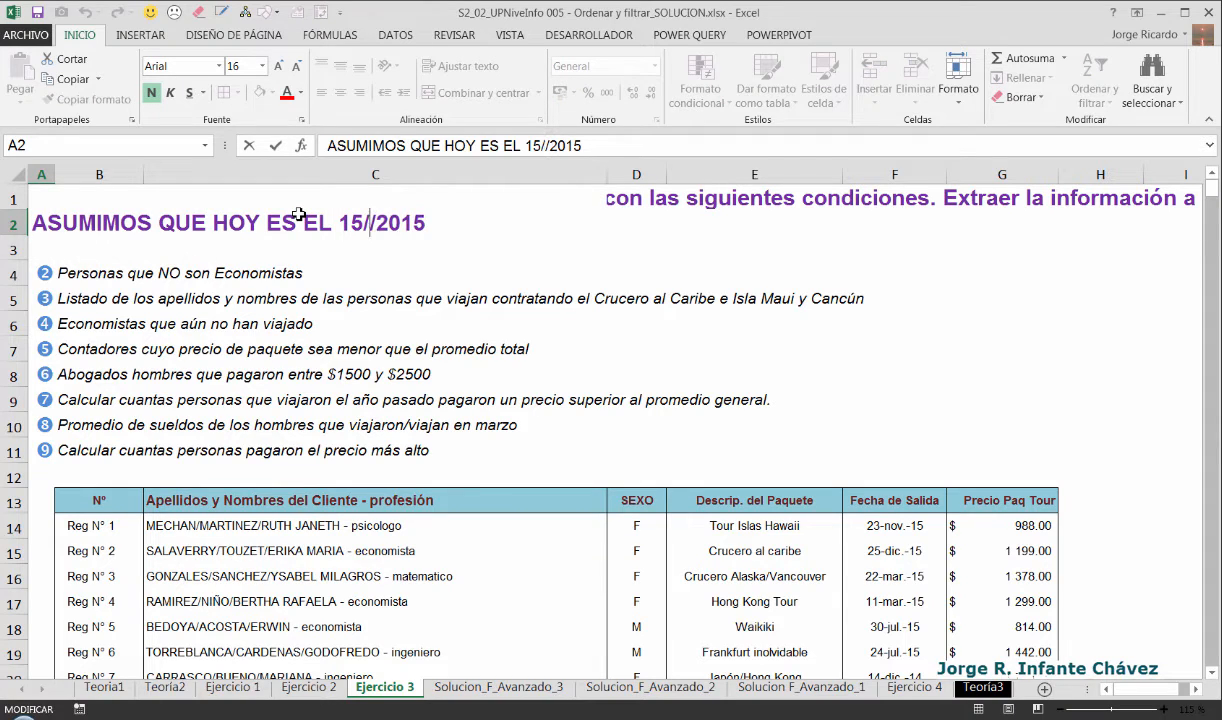
type("2")
key("Return")
key("Up")
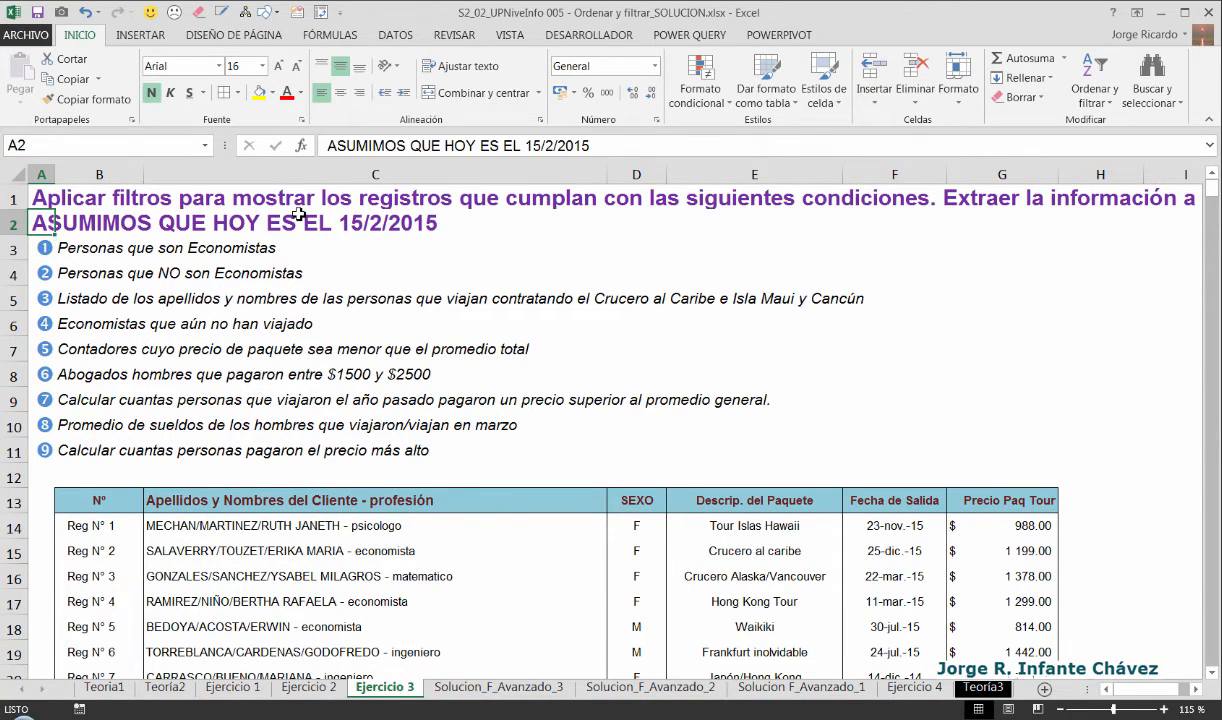
Step: Add a new worksheet for task 4 directly after Ejercicio 3 and name it Solucion_F_Avanzado_4
key("Down")
key("Down")
key("Down")
key("Right")
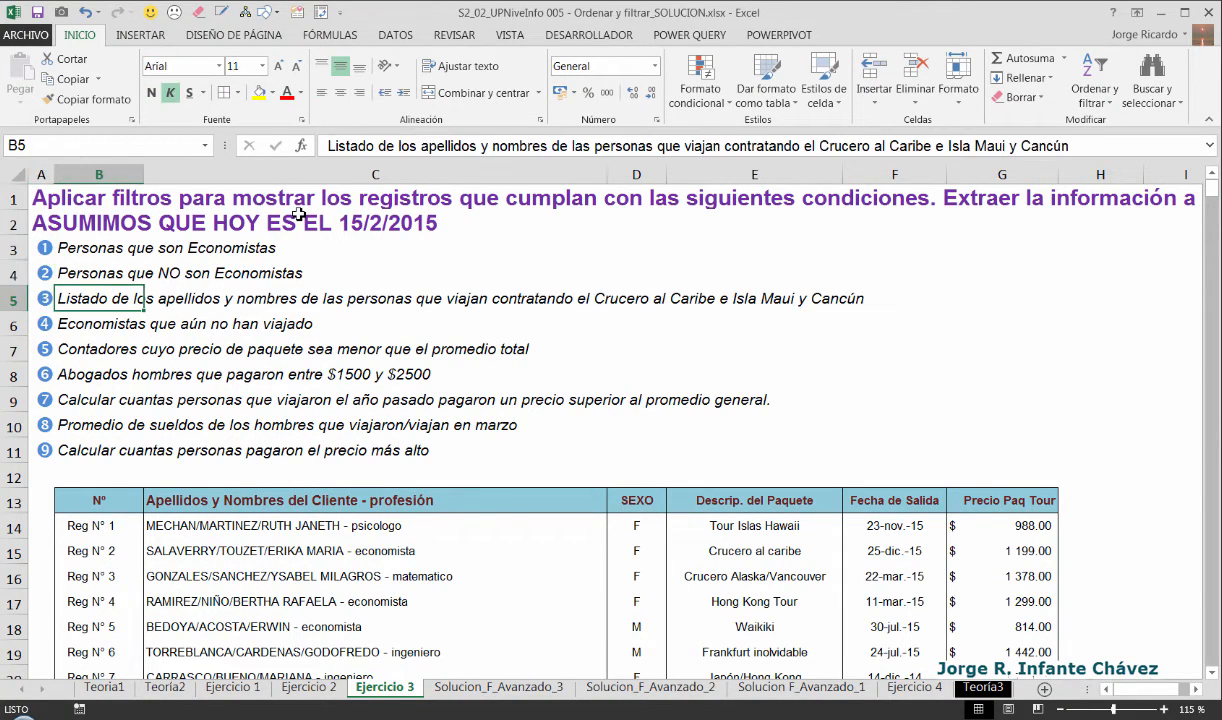
key("Down")
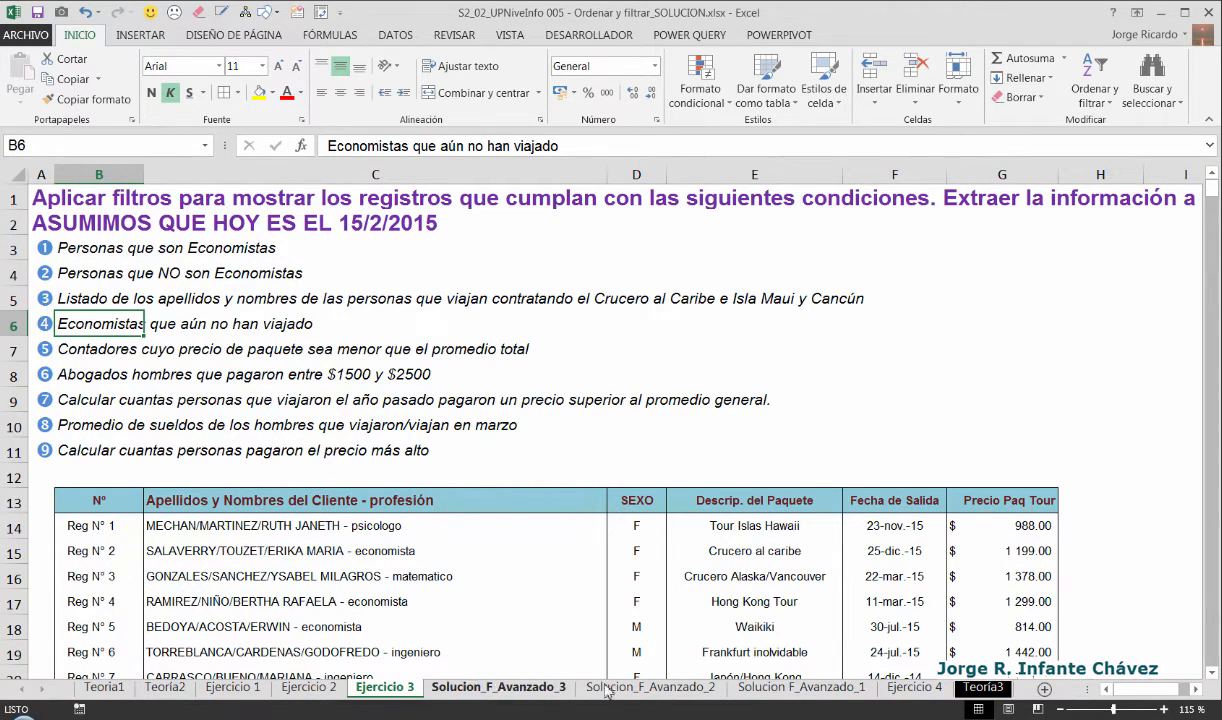
left_click(1045, 690)
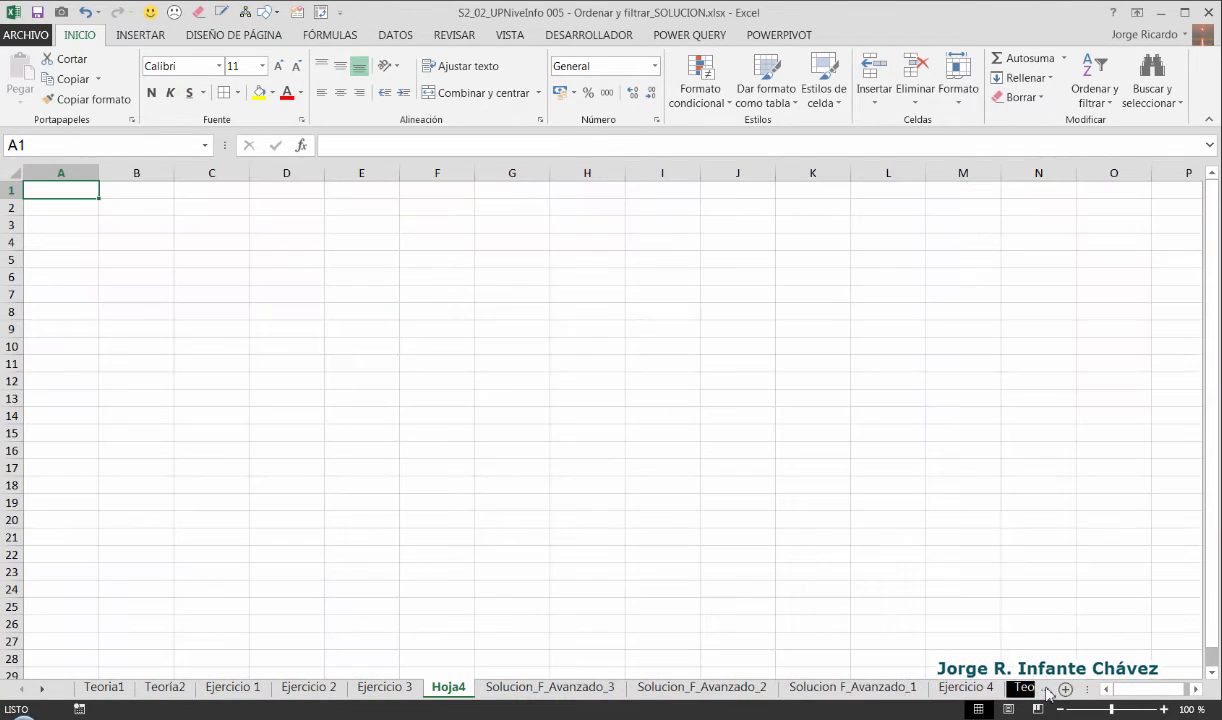
double_click(465, 690)
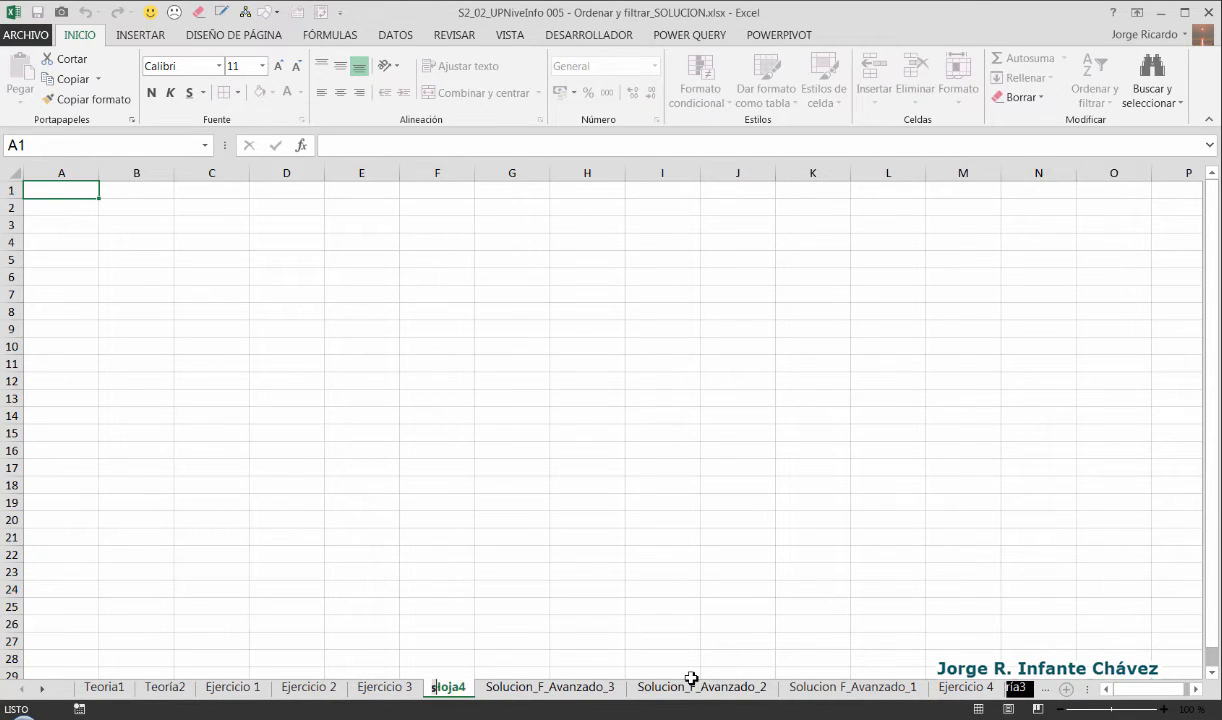
type("s")
key("BackSpace")
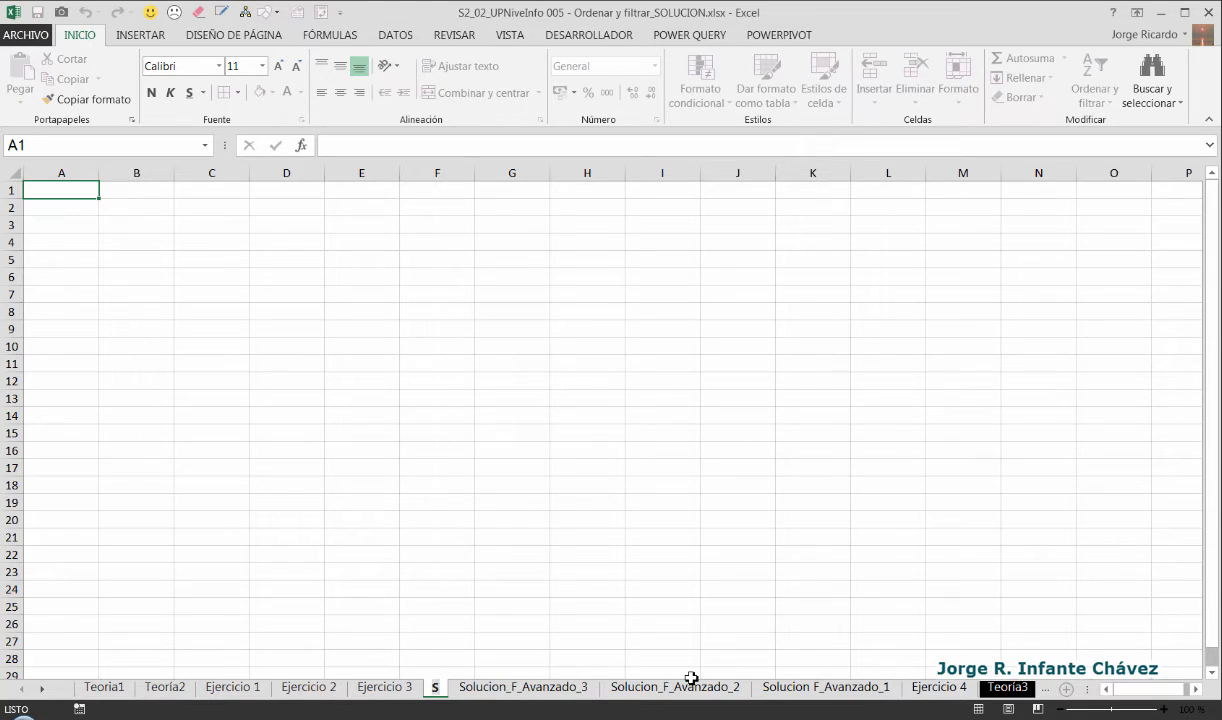
type("Solucion")
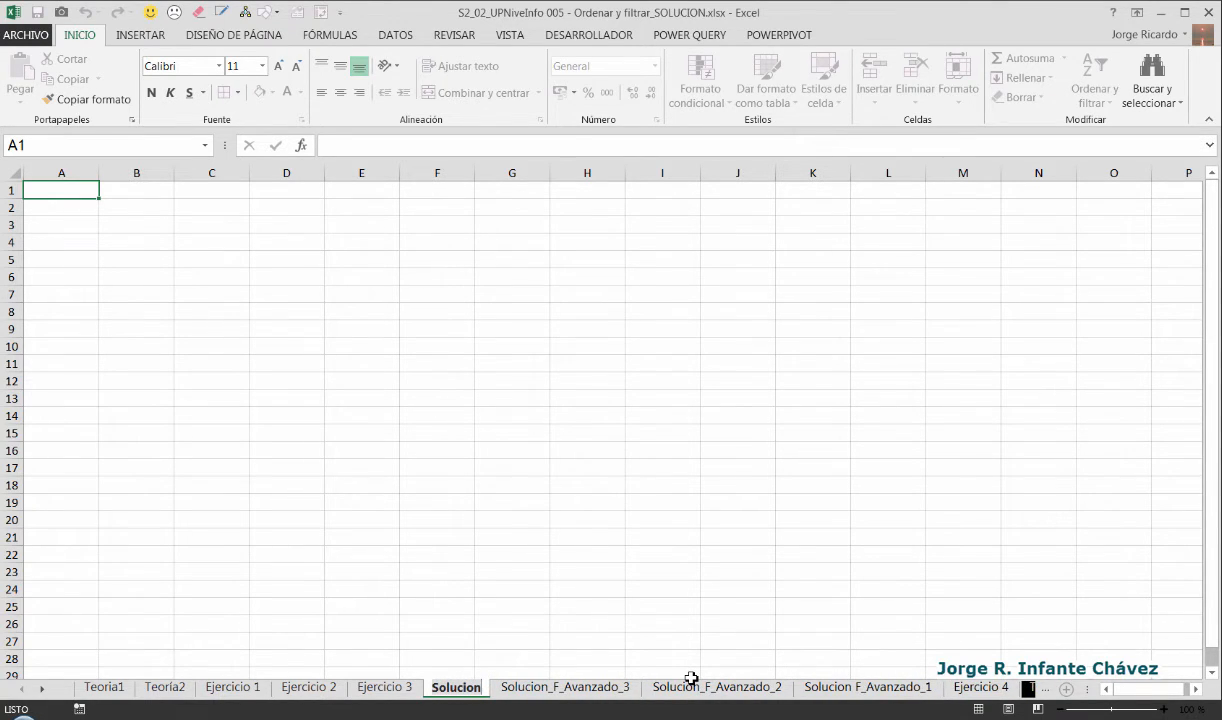
type("_F_A")
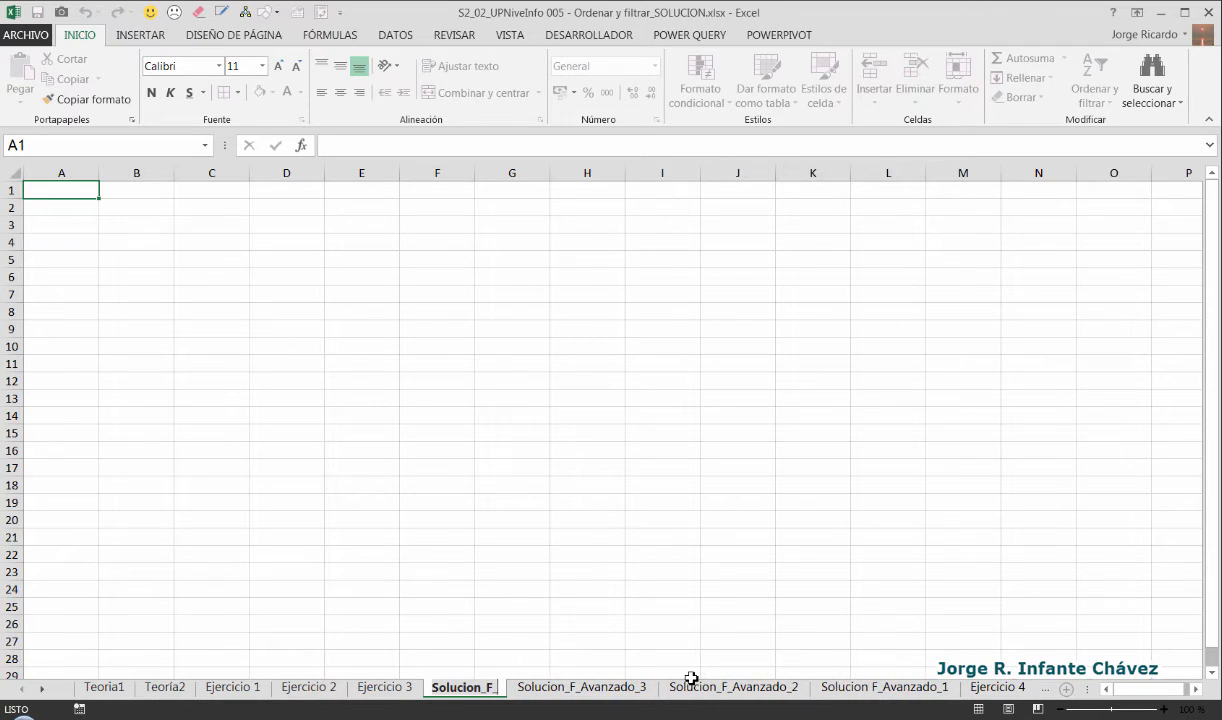
type("vanzado")
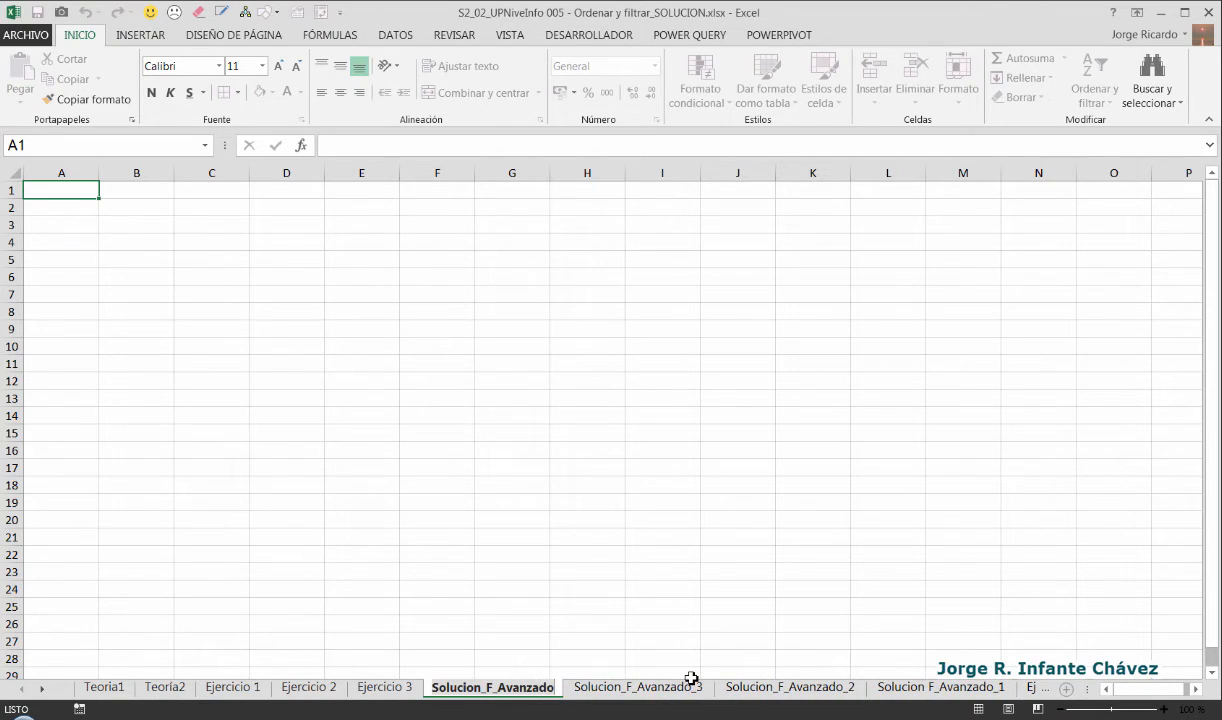
type("_4")
key("Return")
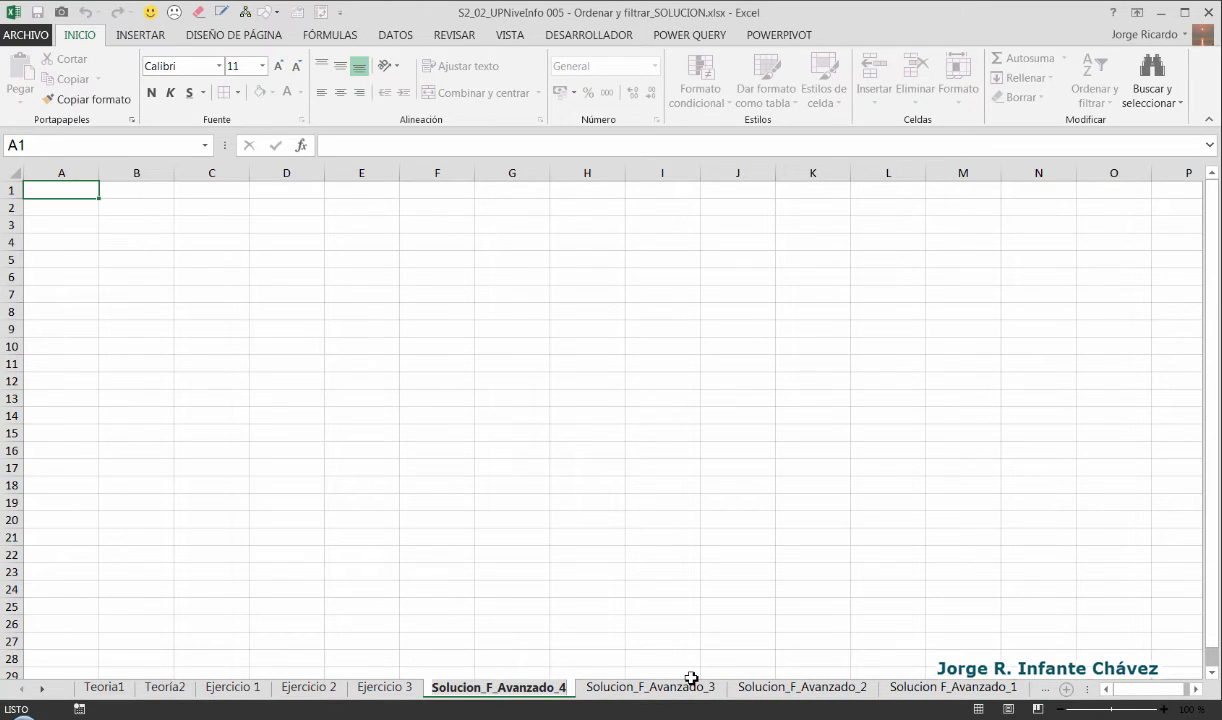
Step: Copy the table header row B13:G13 from the Ejercicio 3 sheet to cell A1 of Solucion_F_Avanzado_4
left_click(390, 688)
left_click_drag(95, 500, 1010, 500)
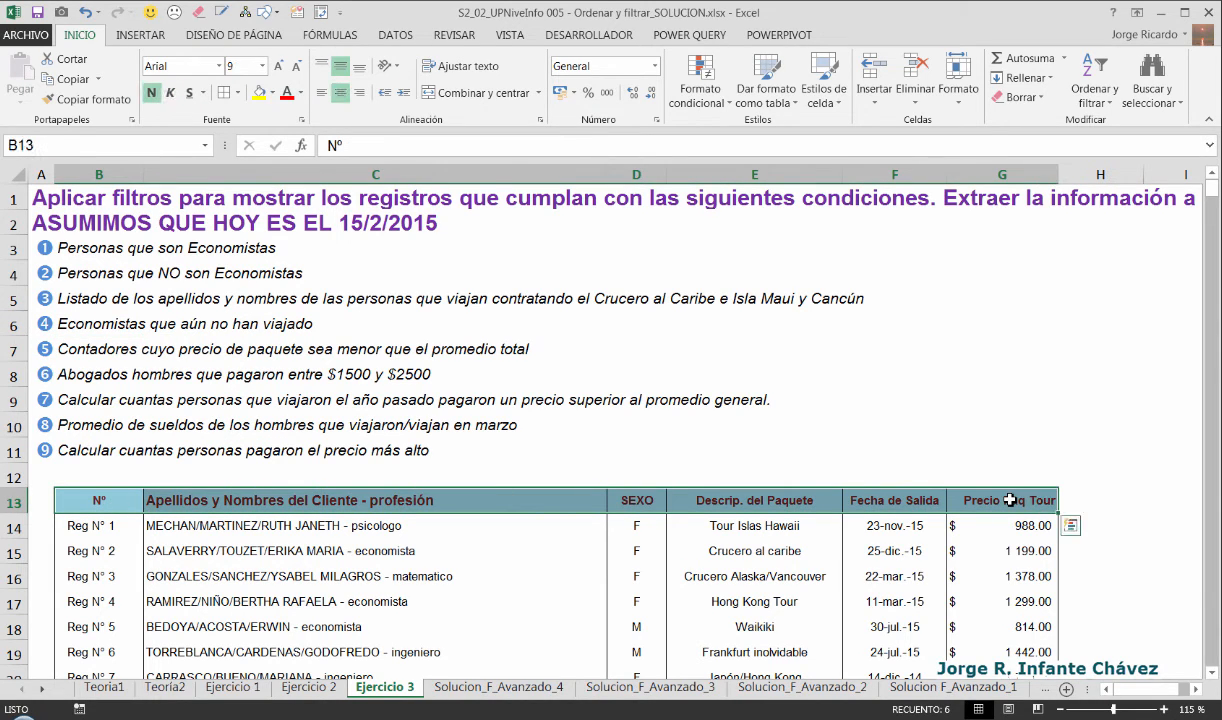
key("ctrl+c")
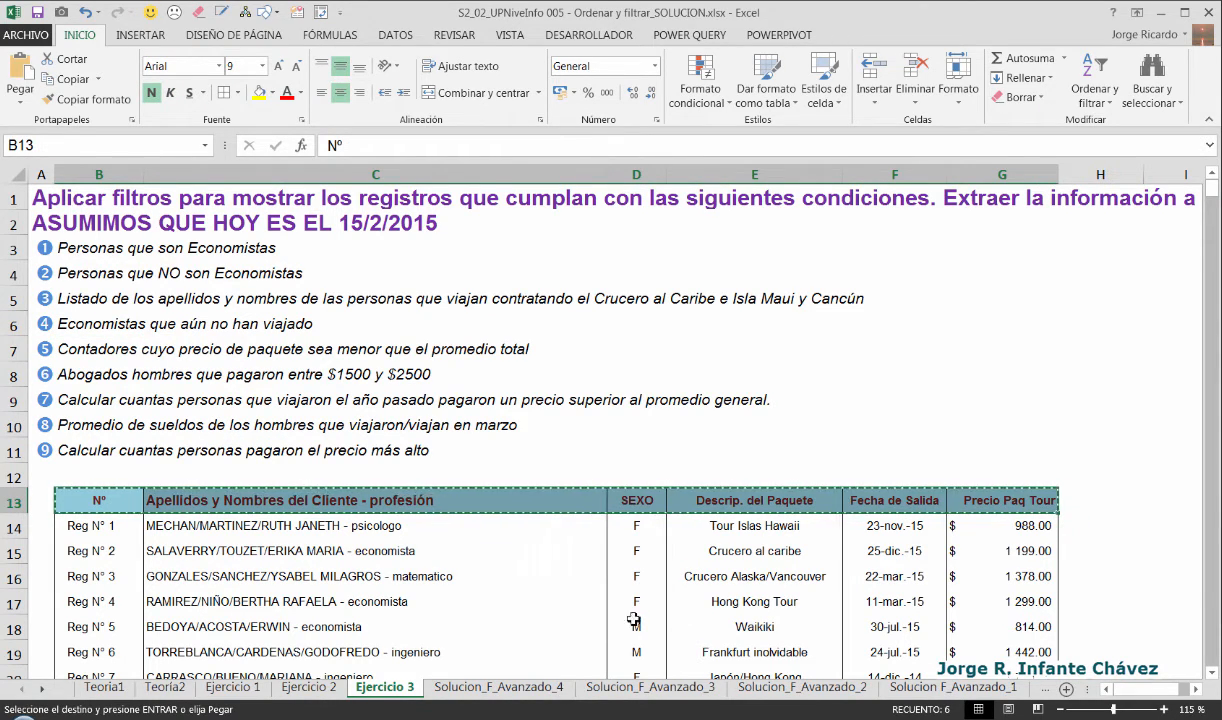
left_click(475, 687)
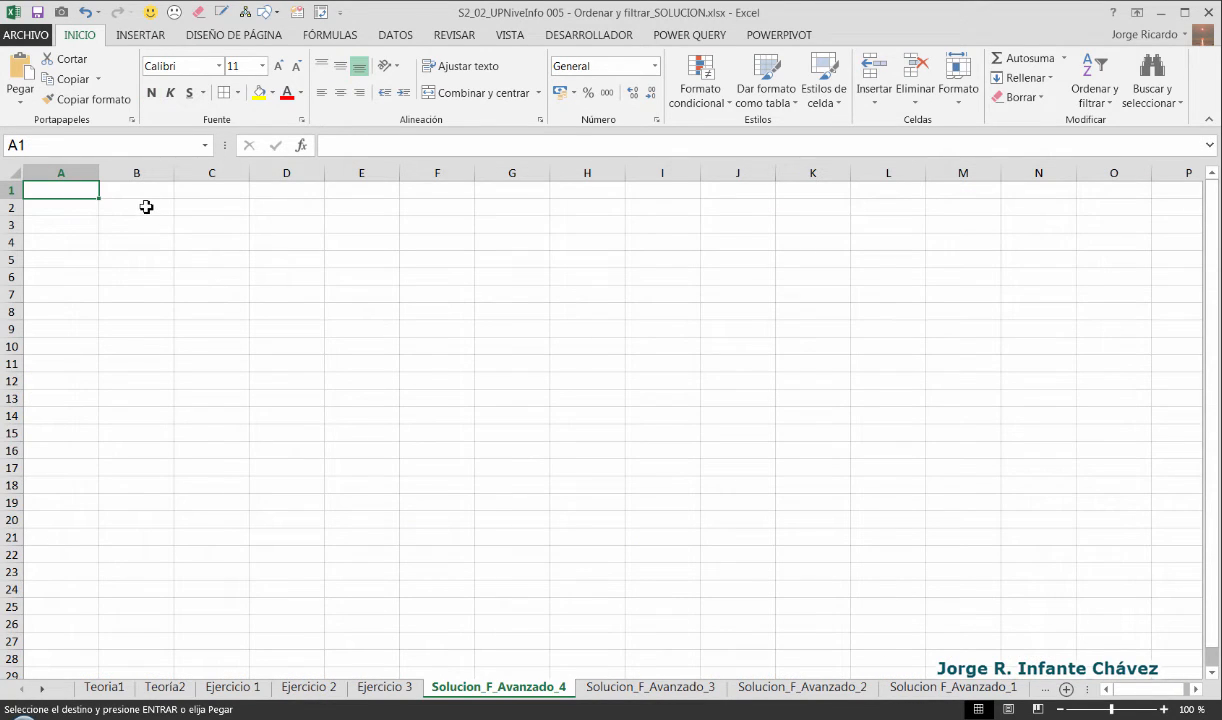
key("Return")
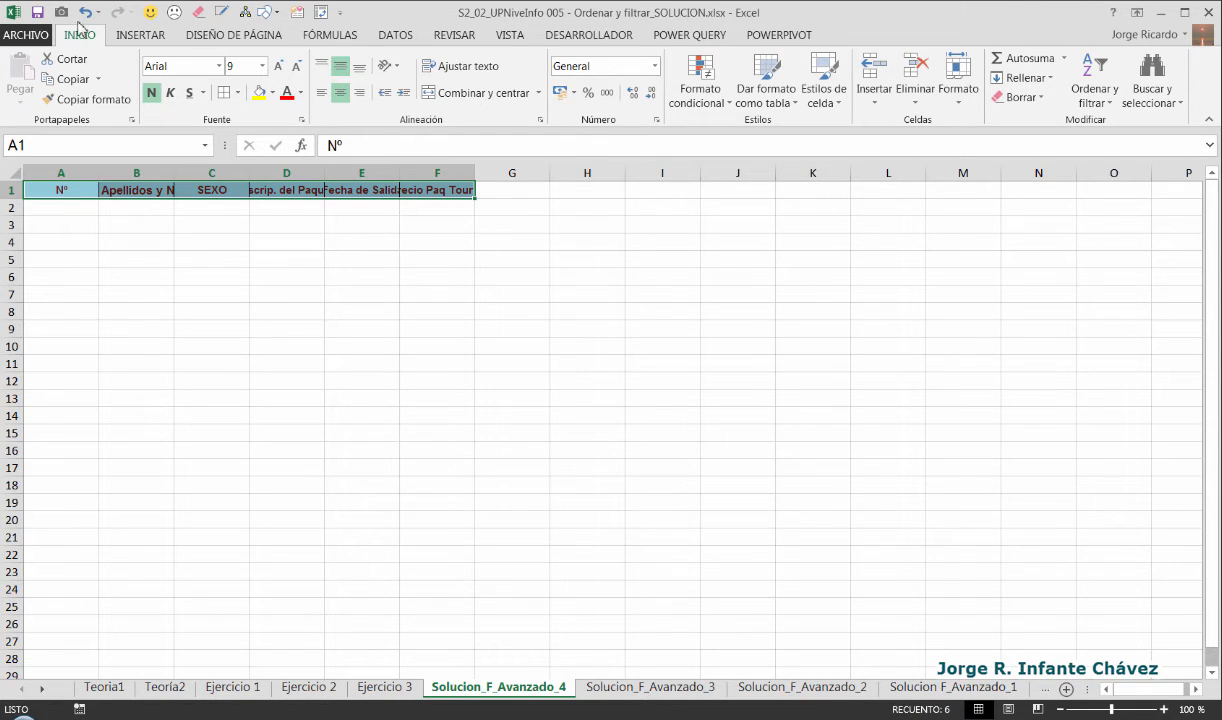
Step: AutoFit the columns of the pasted headers and widen the Fecha de Salida column slightly
left_click(22, 36)
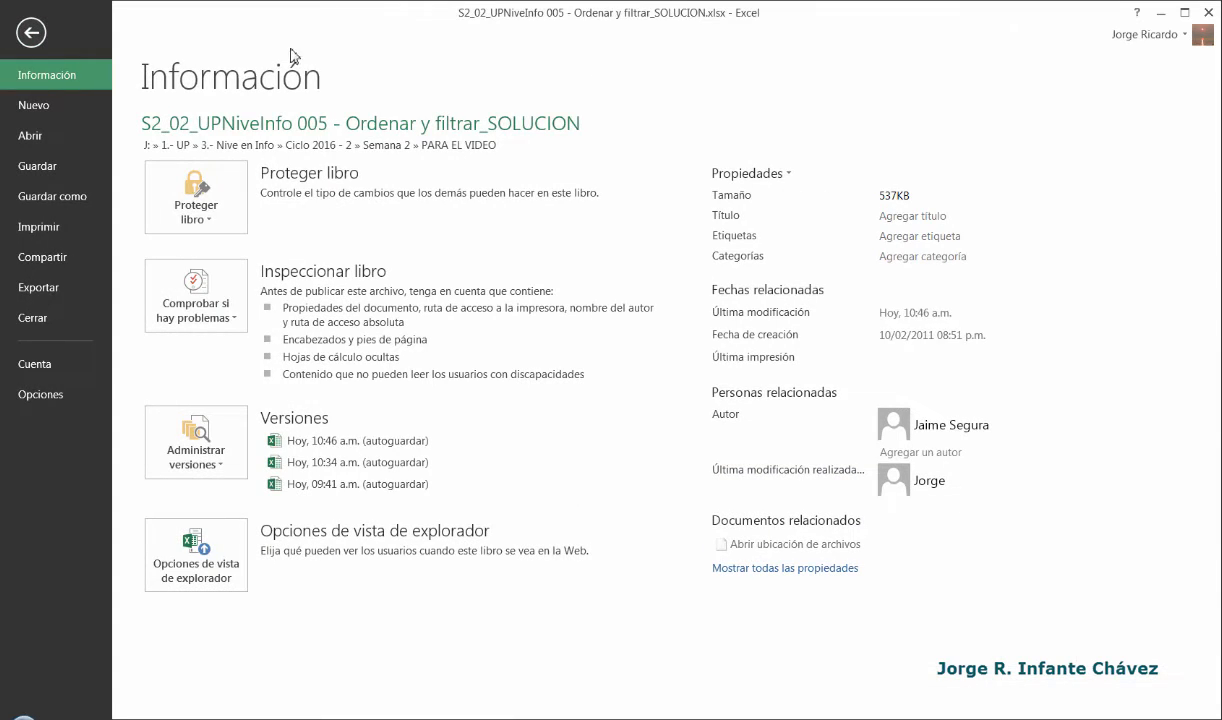
left_click(30, 38)
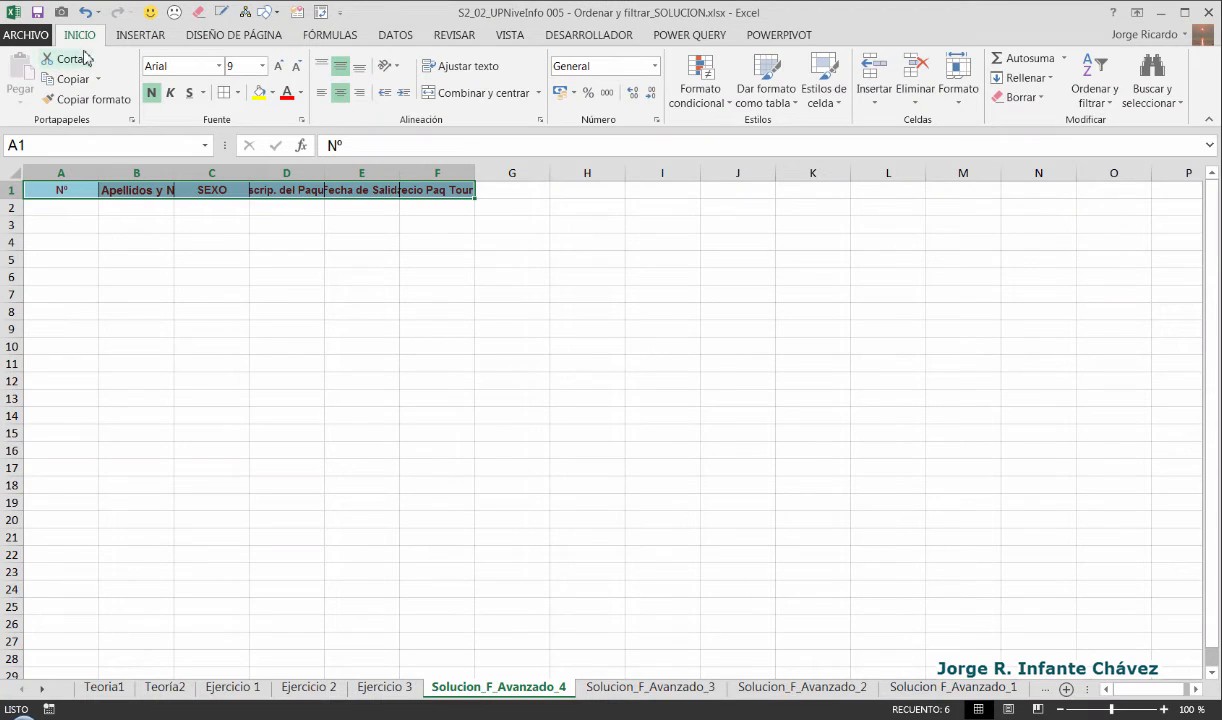
left_click(957, 85)
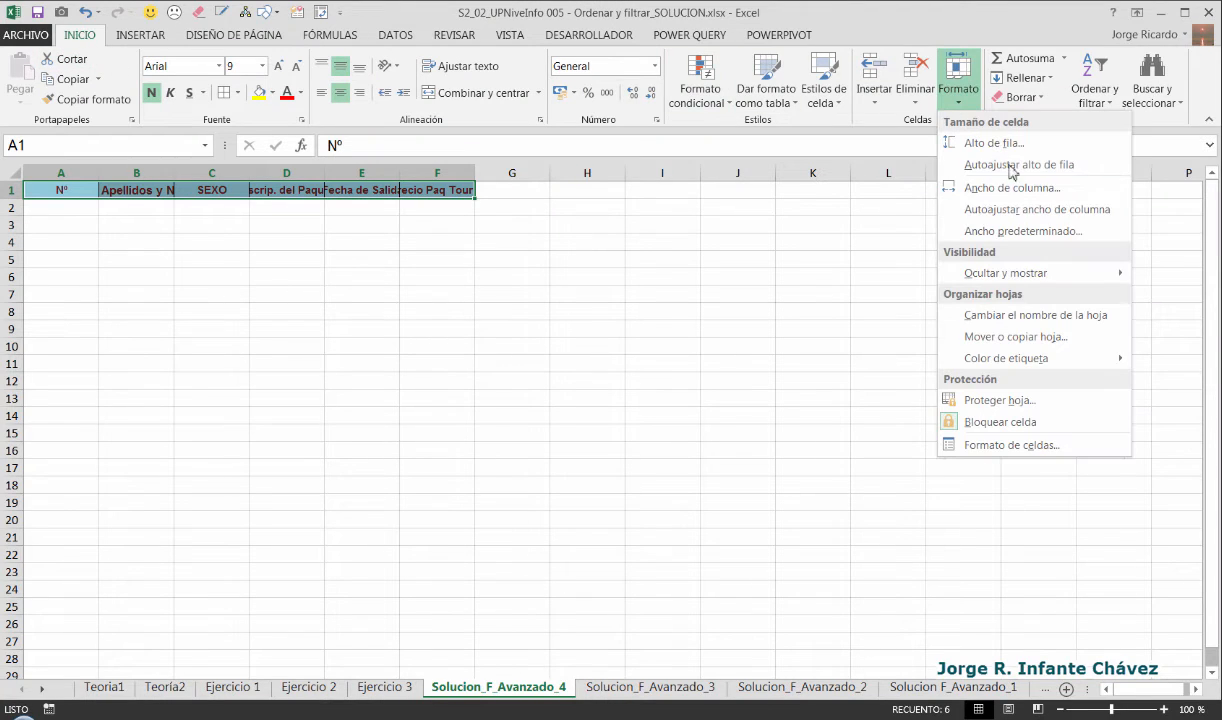
left_click(976, 209)
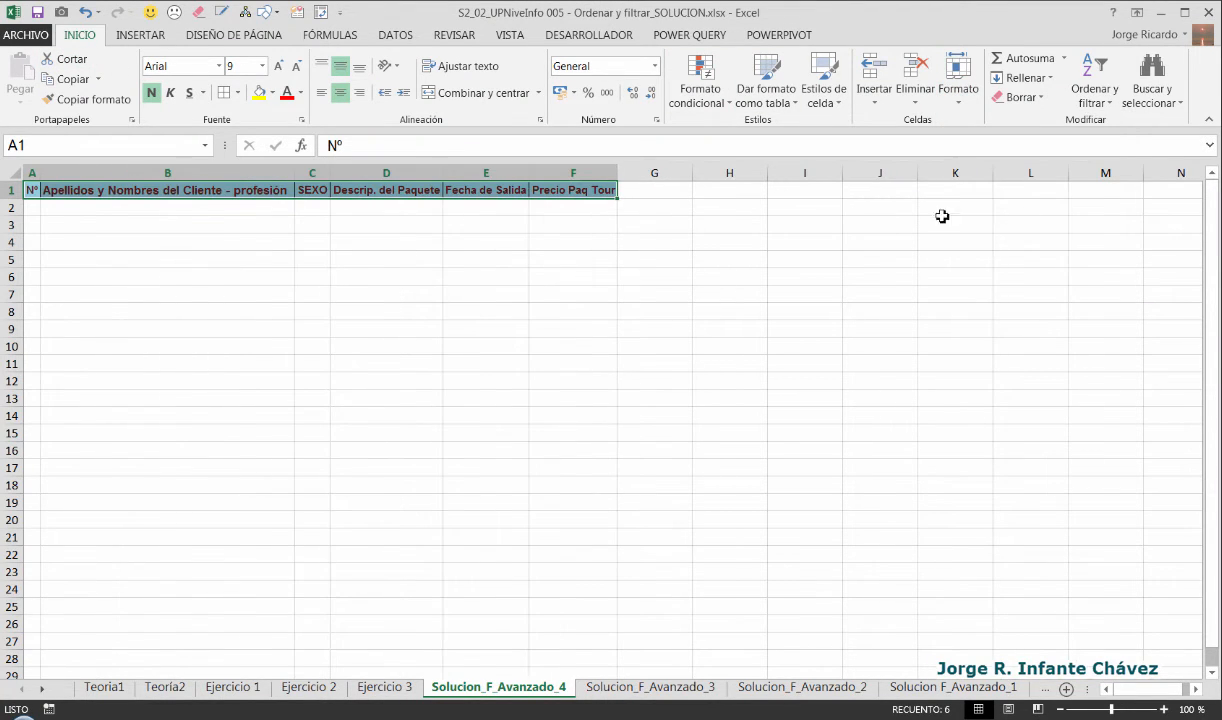
left_click(490, 207)
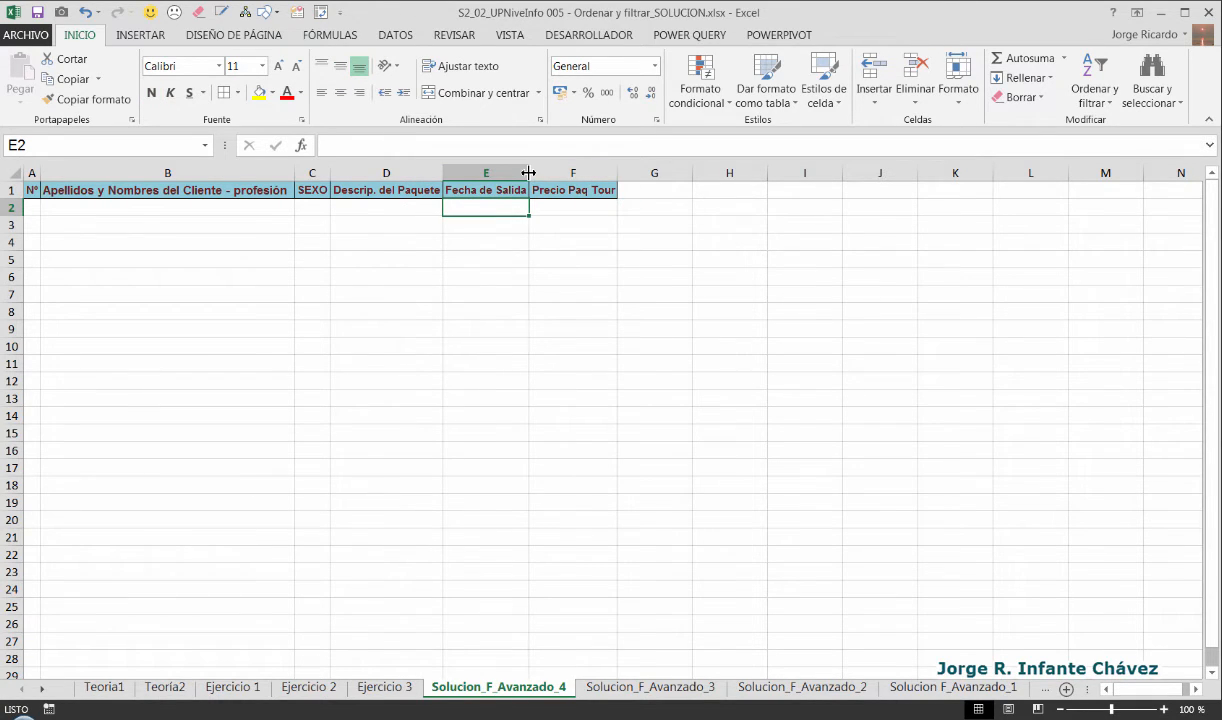
left_click_drag(528, 173, 548, 175)
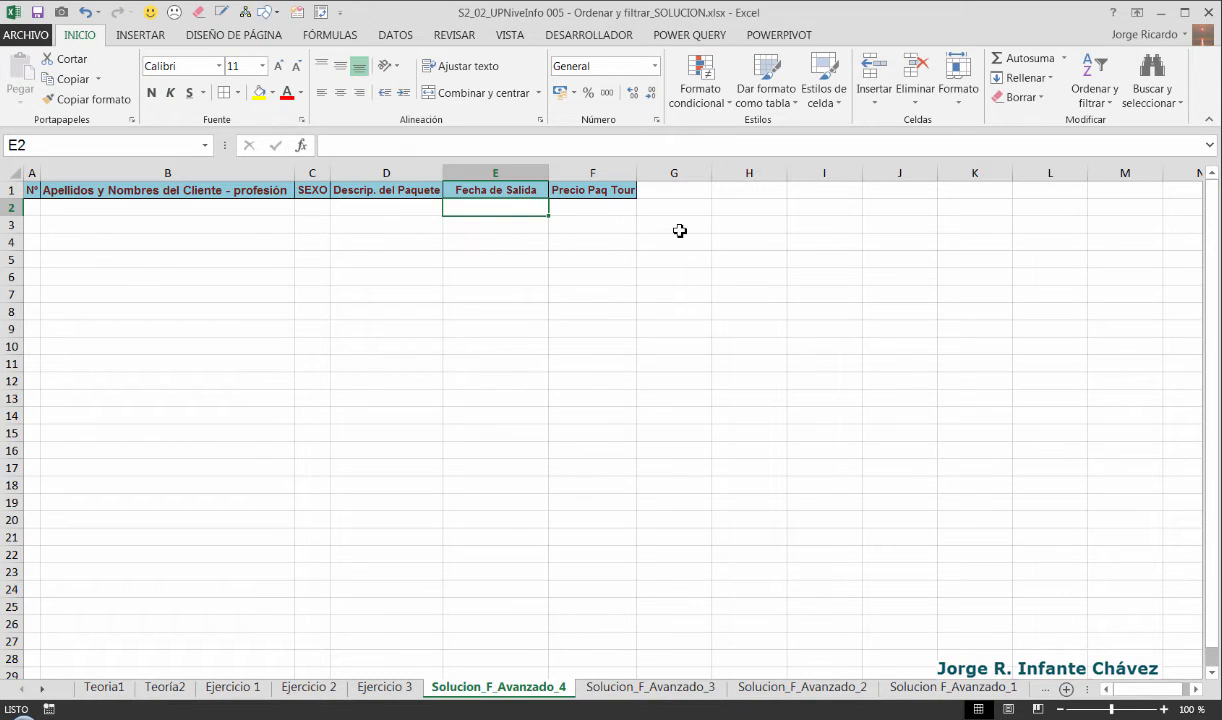
Step: Format the criteria cell E2 under Fecha de Salida in bold at font size 16
type(">")
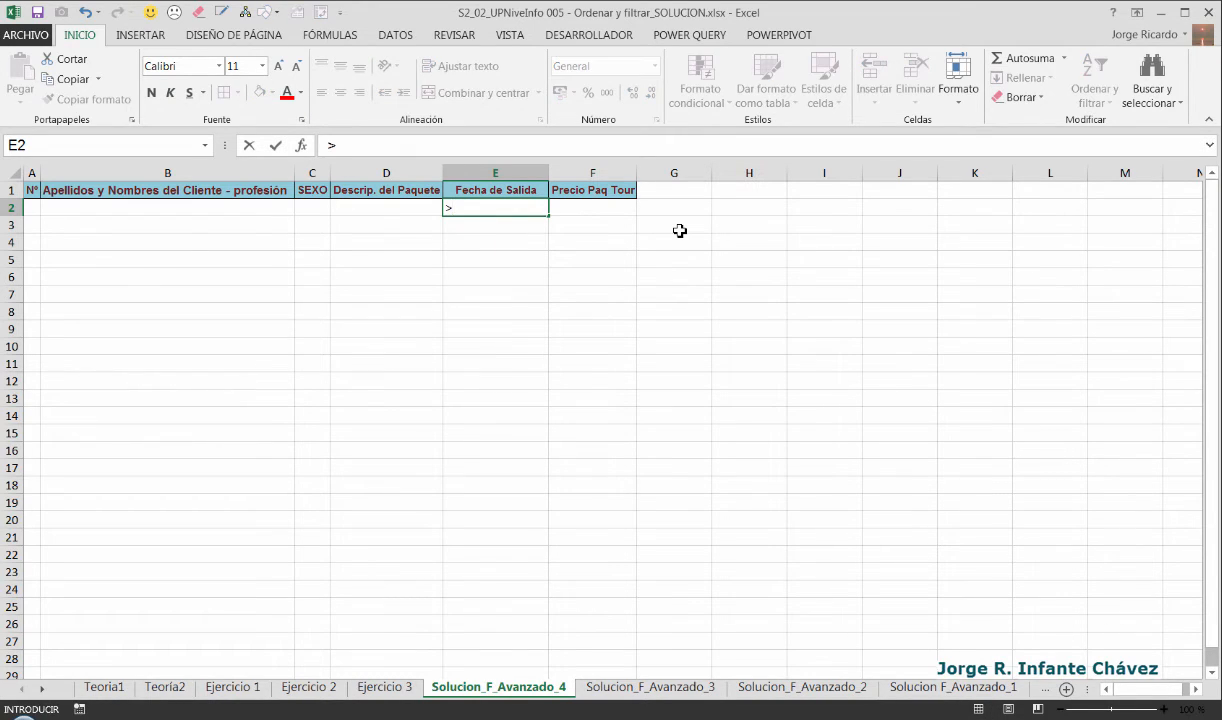
key("Escape")
scroll(679, 231, "up", 8)
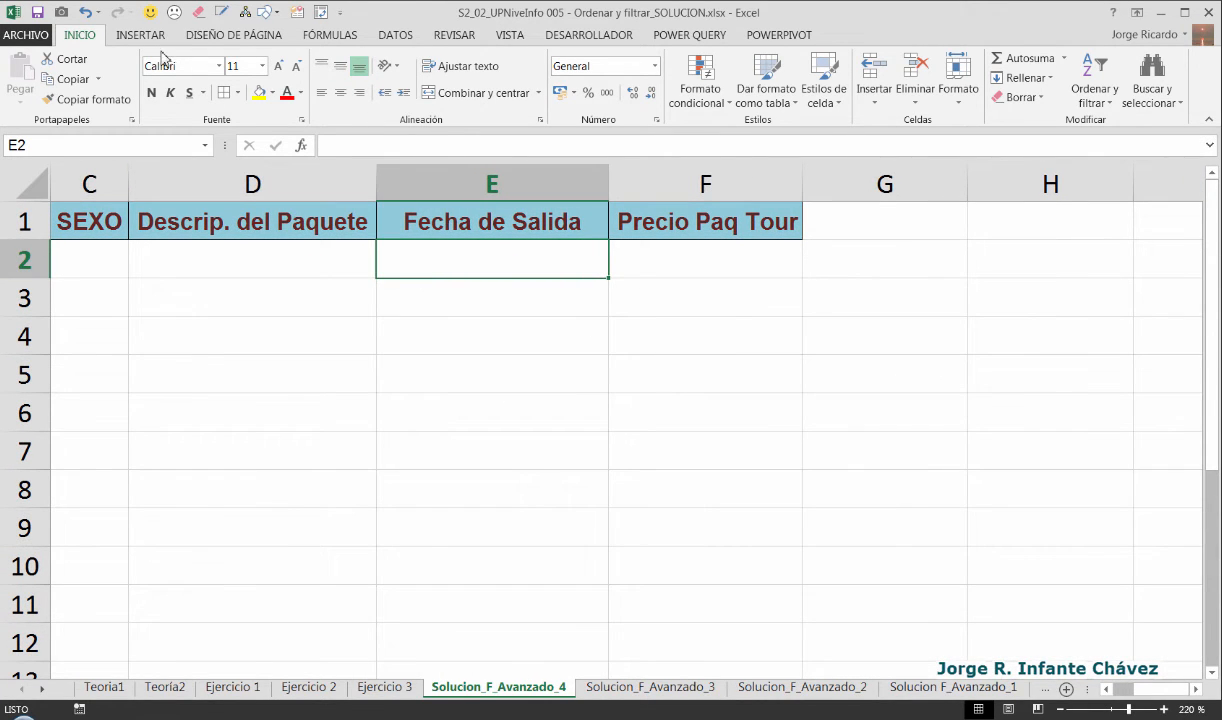
left_click(279, 66)
left_click(279, 66)
left_click(279, 66)
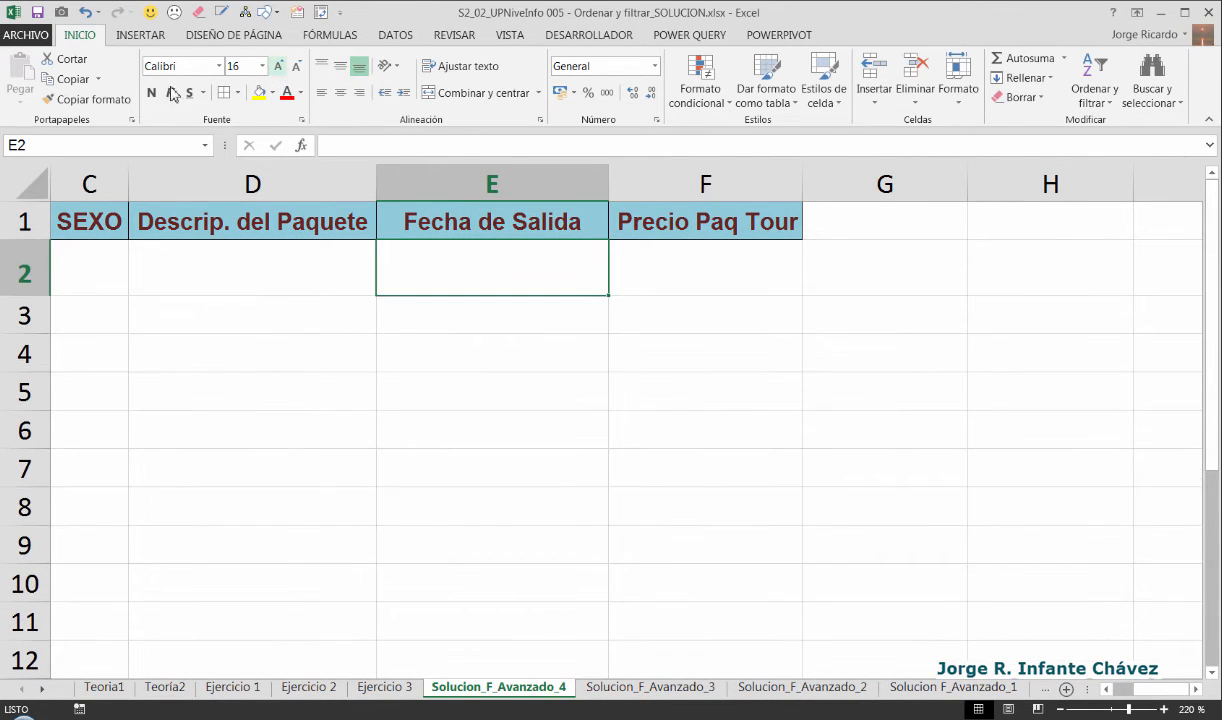
left_click(151, 92)
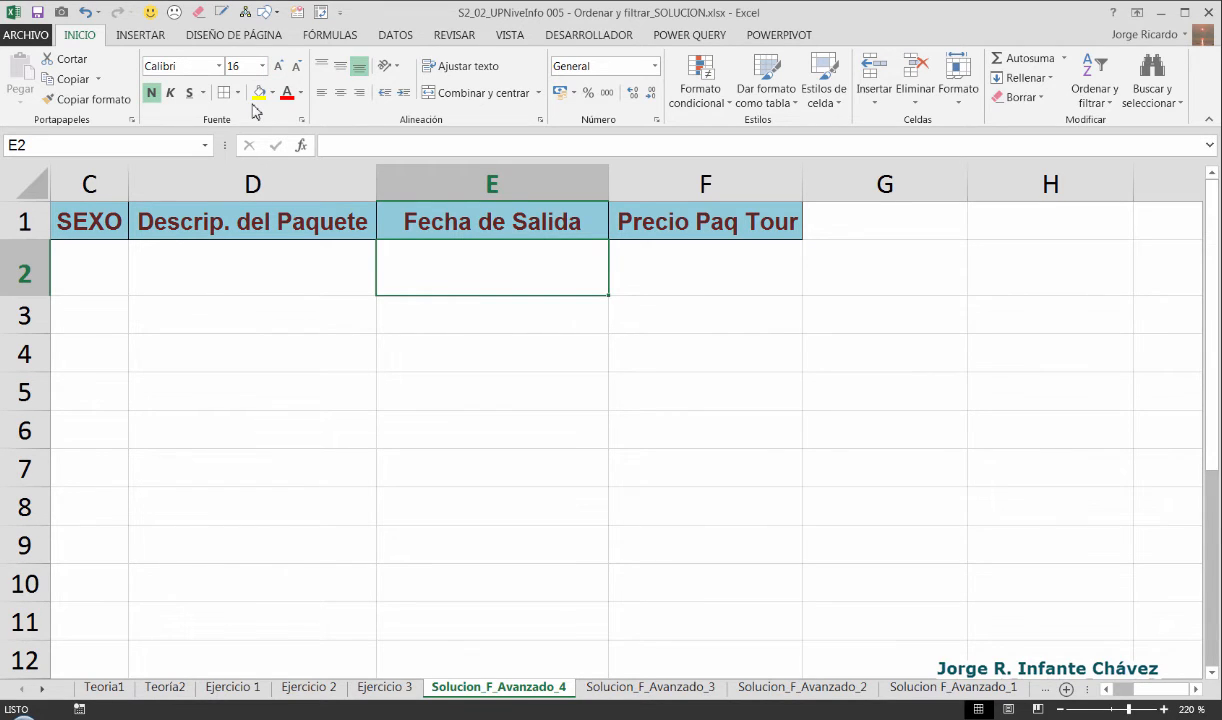
Step: Enter the criterion >15/2/2015 in cell E2 under Fecha de Salida
type(">")
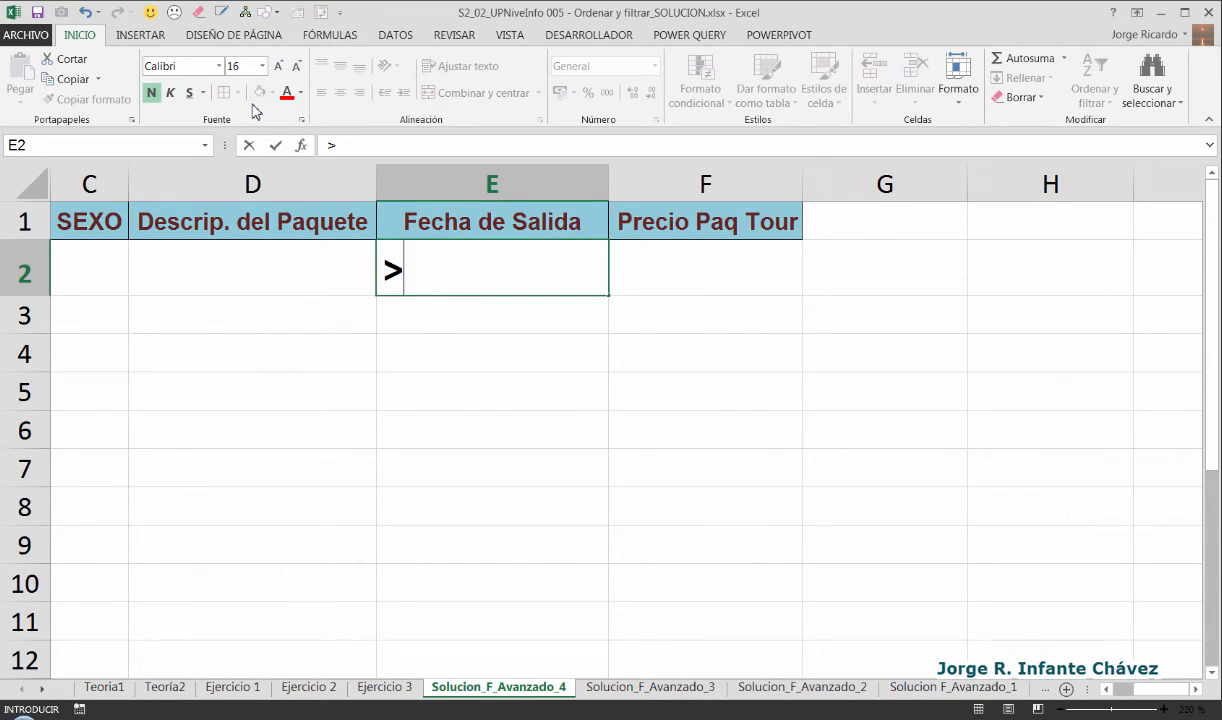
type("15/2")
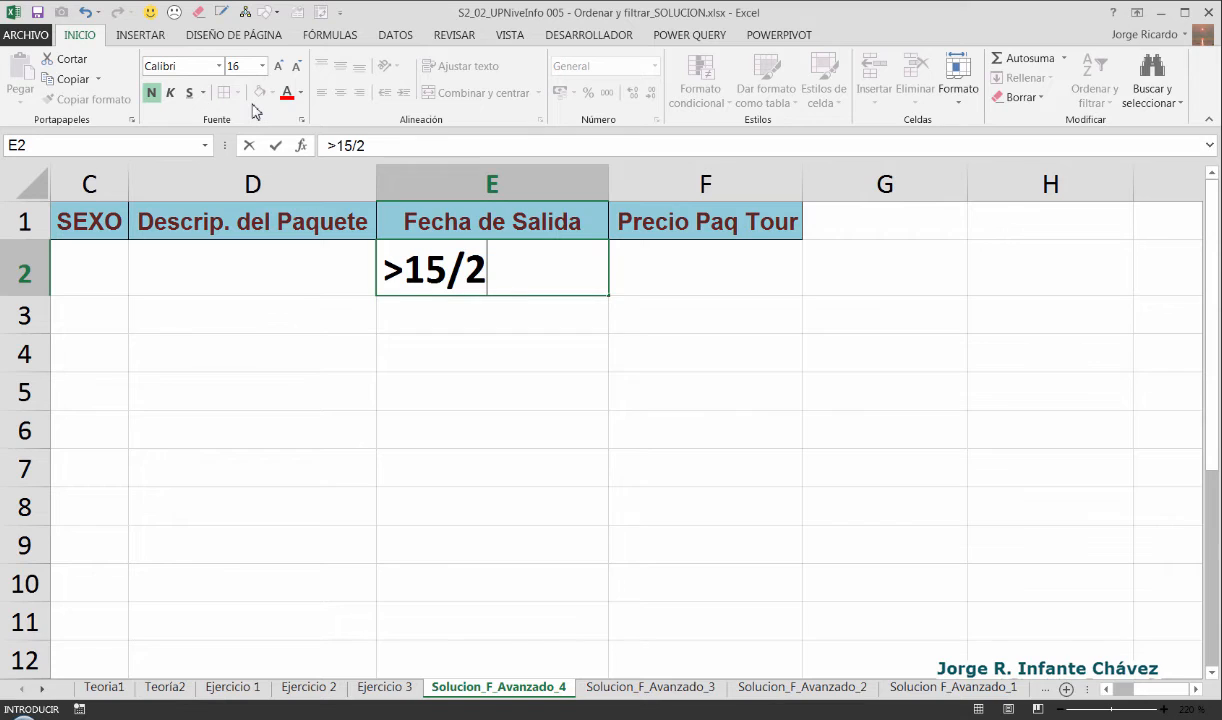
type("/2015")
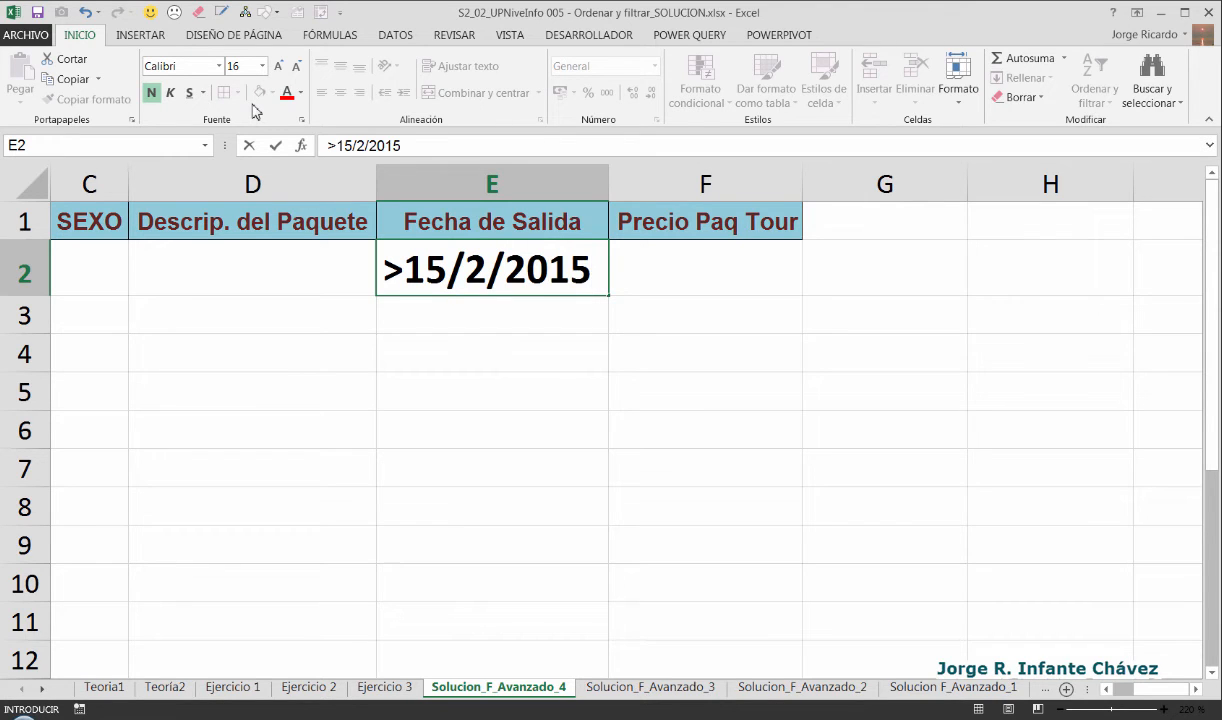
key("Return")
key("Up")
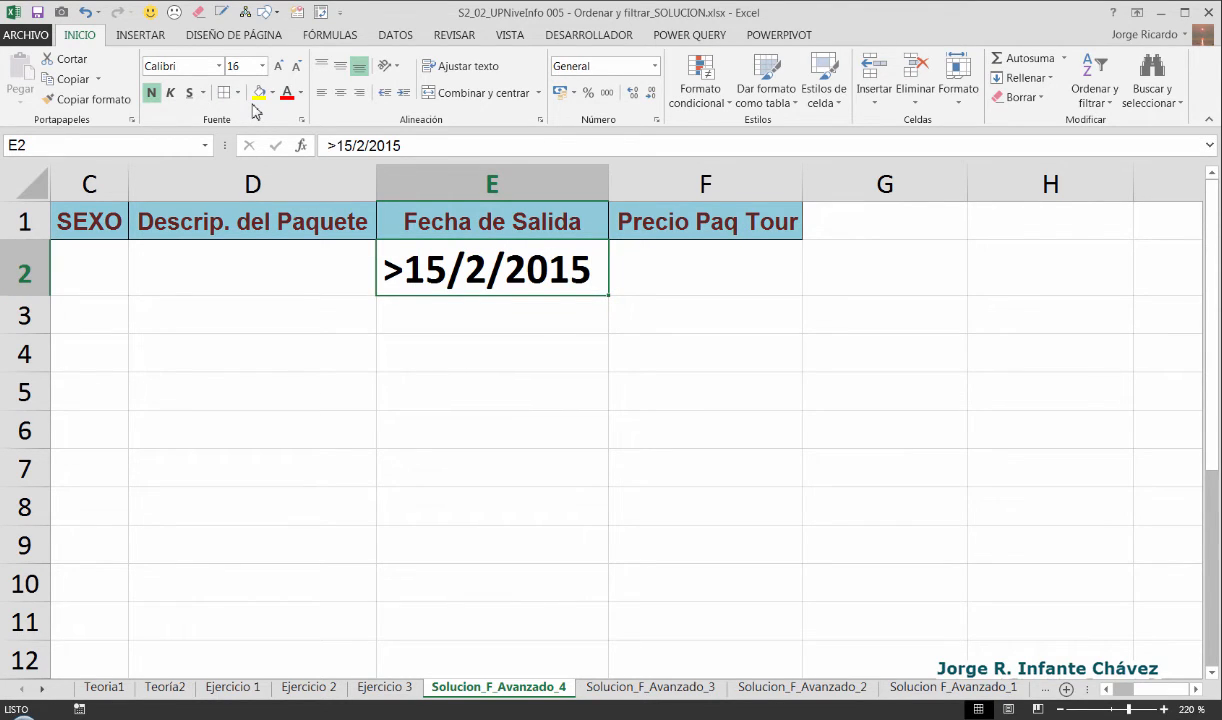
key("Right")
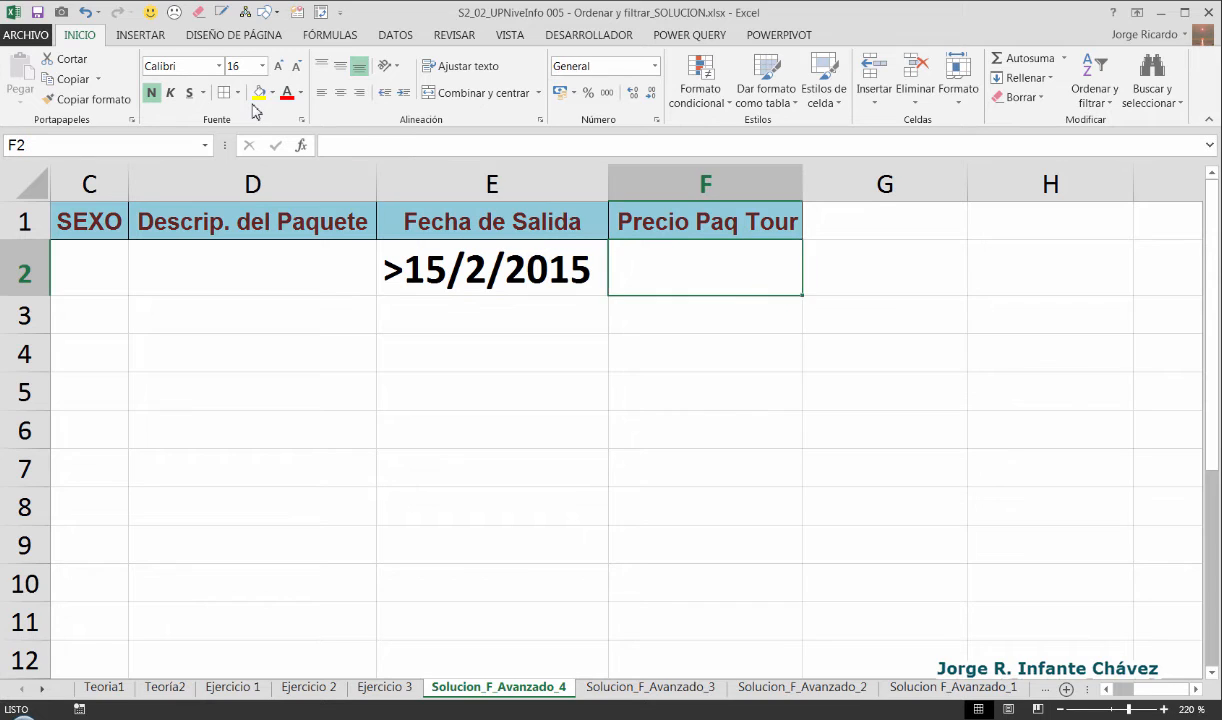
key("Left")
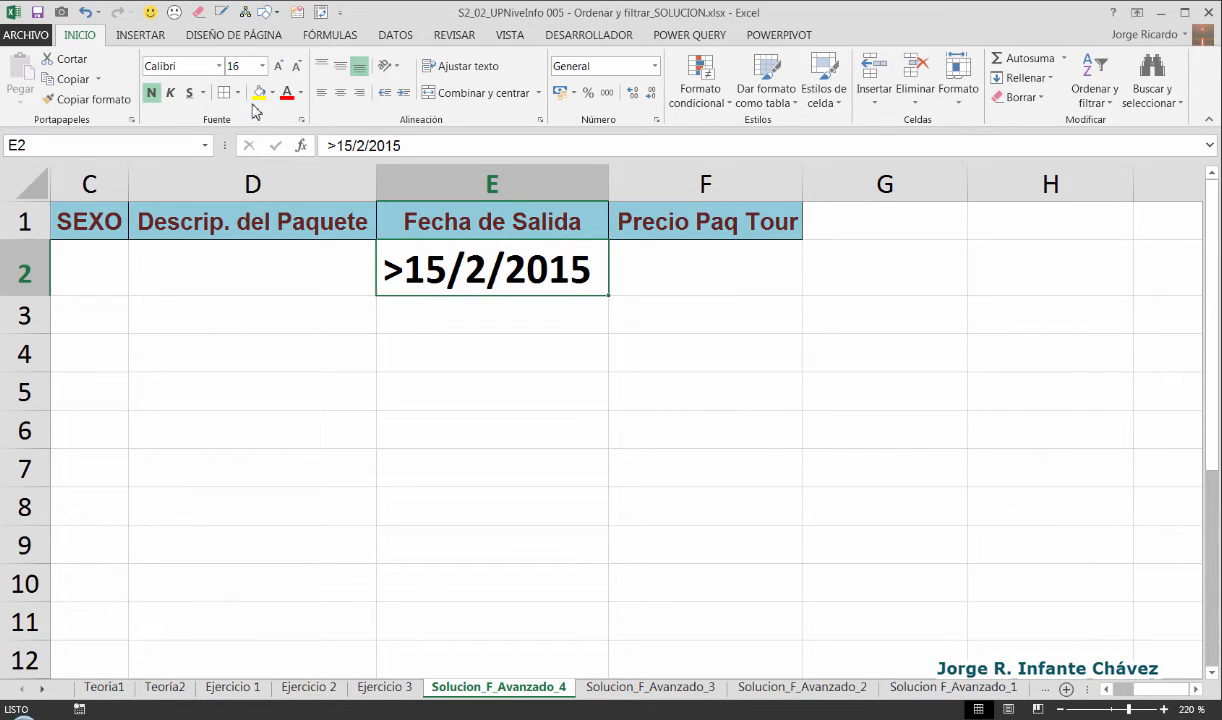
key("Left")
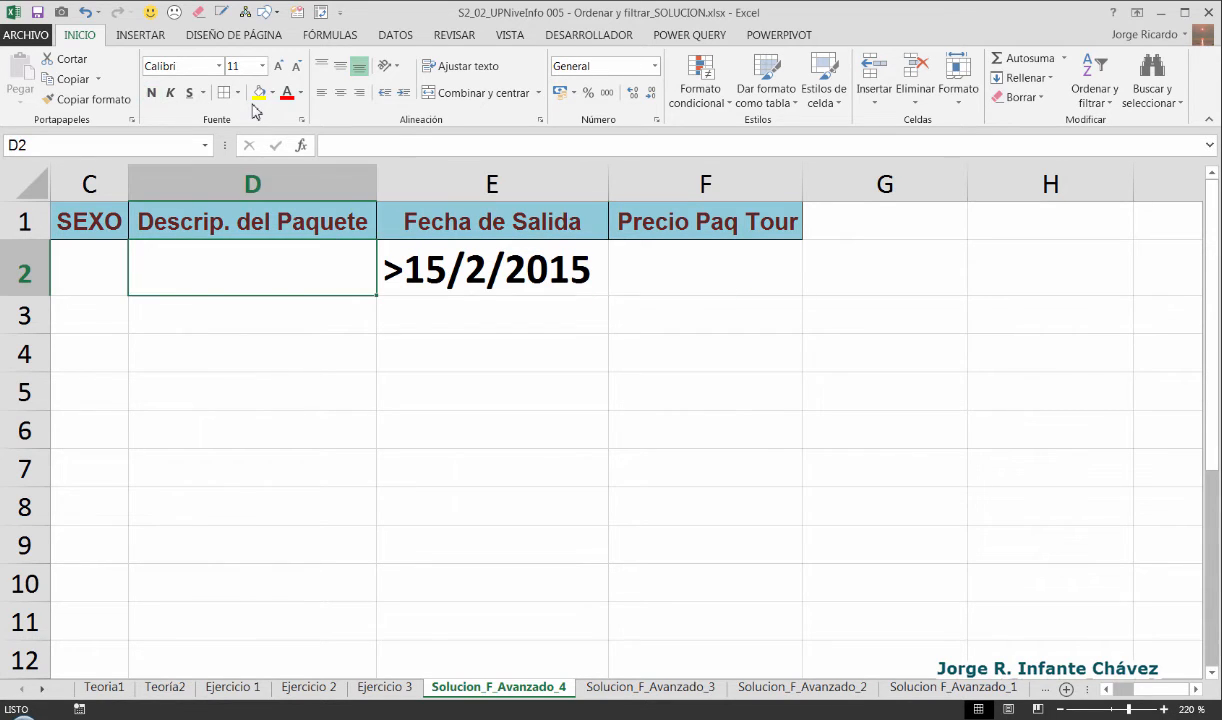
key("Right")
key("Left")
key("Left")
key("Right")
key("Right")
Step: Widen column B, Apellidos y Nombres del Cliente - profesión, slightly beyond its header text
key("Left")
key("Left")
key("Left")
key("Left")
key("Right")
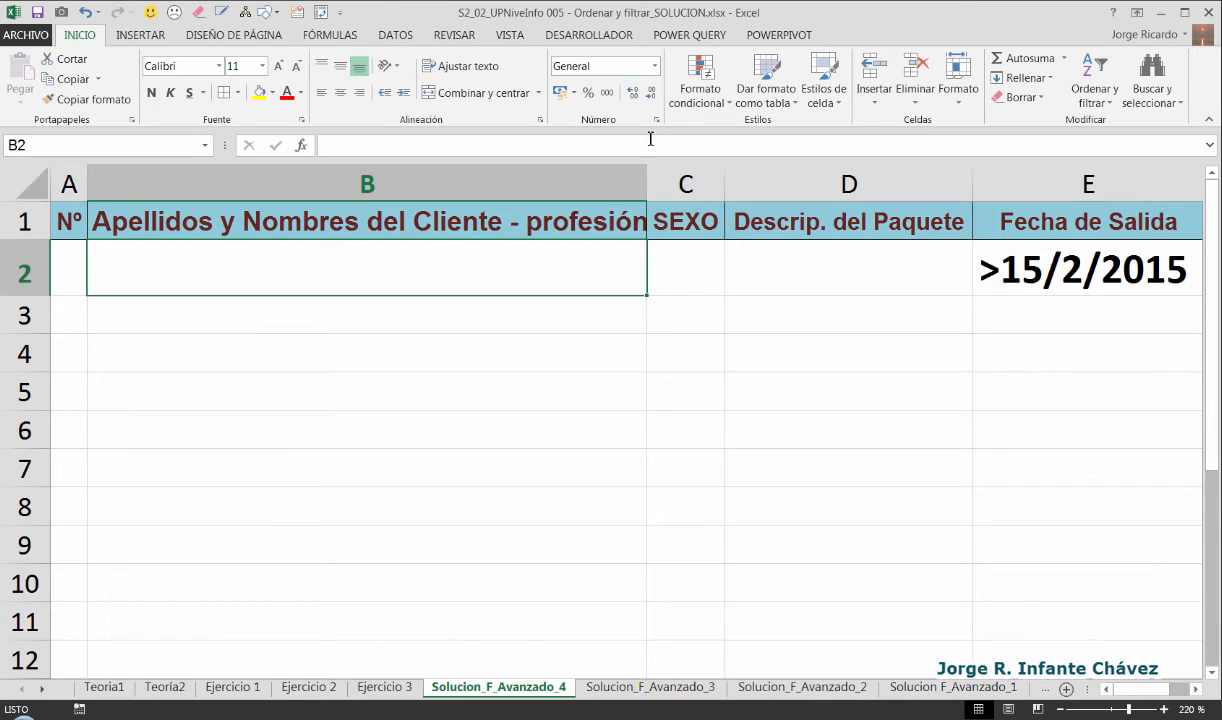
left_click_drag(647, 183, 712, 183)
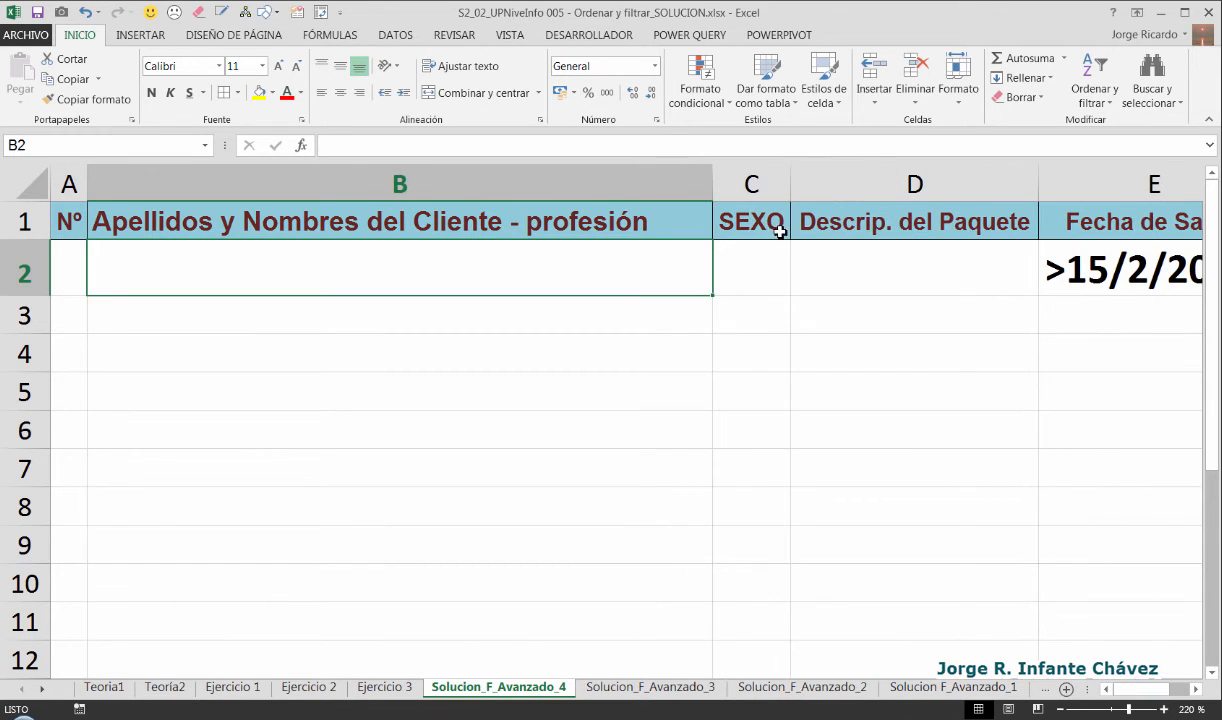
scroll(677, 291, "down", 2, "ctrl")
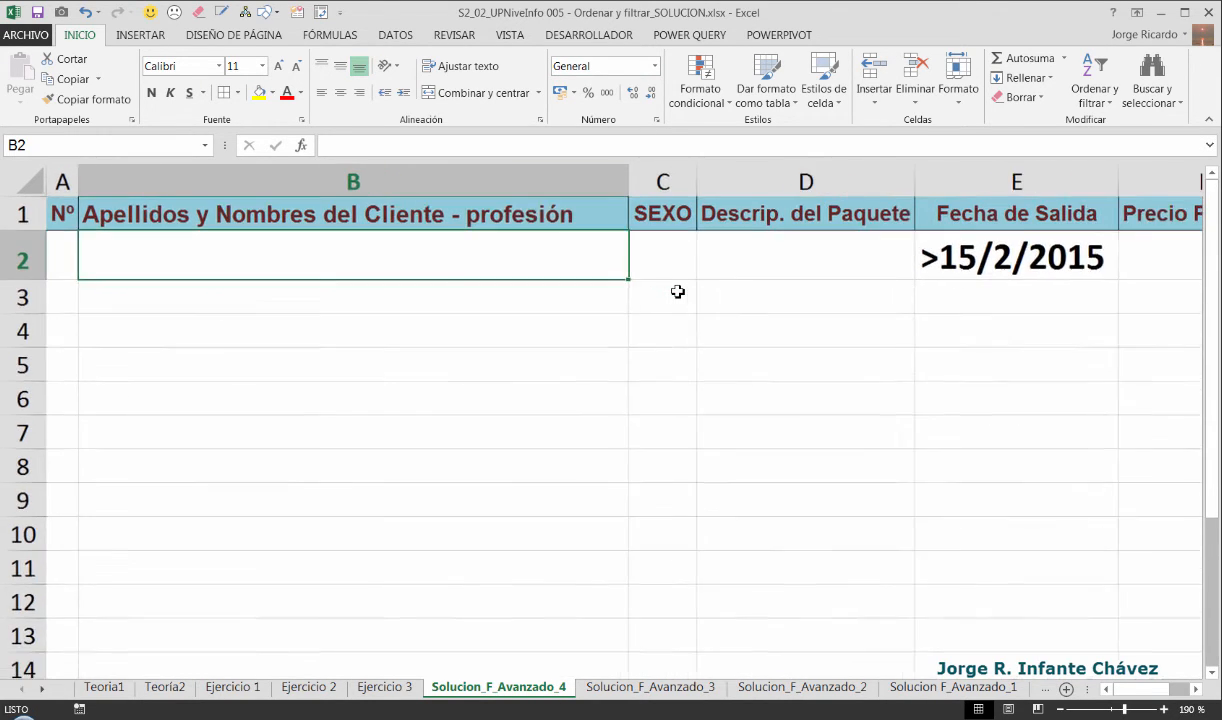
Step: Format cell B2 in bold at font size 20 with middle vertical alignment
type("*")
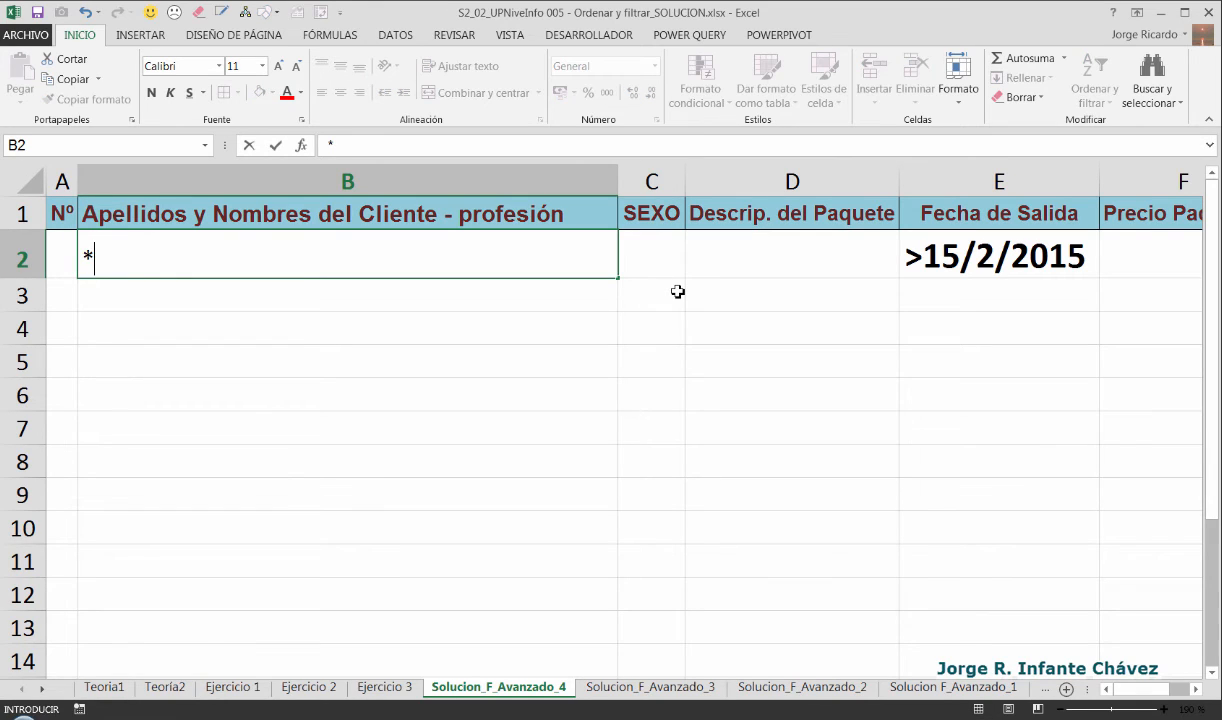
key("Escape")
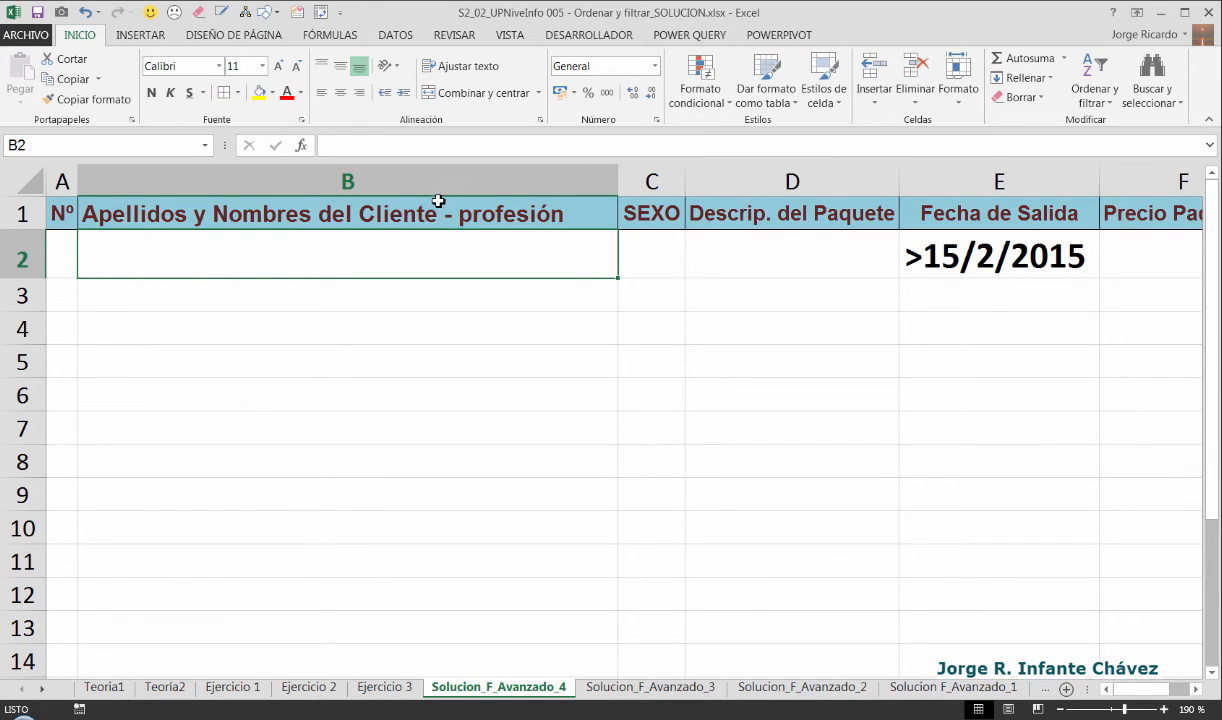
left_click(152, 93)
left_click(340, 66)
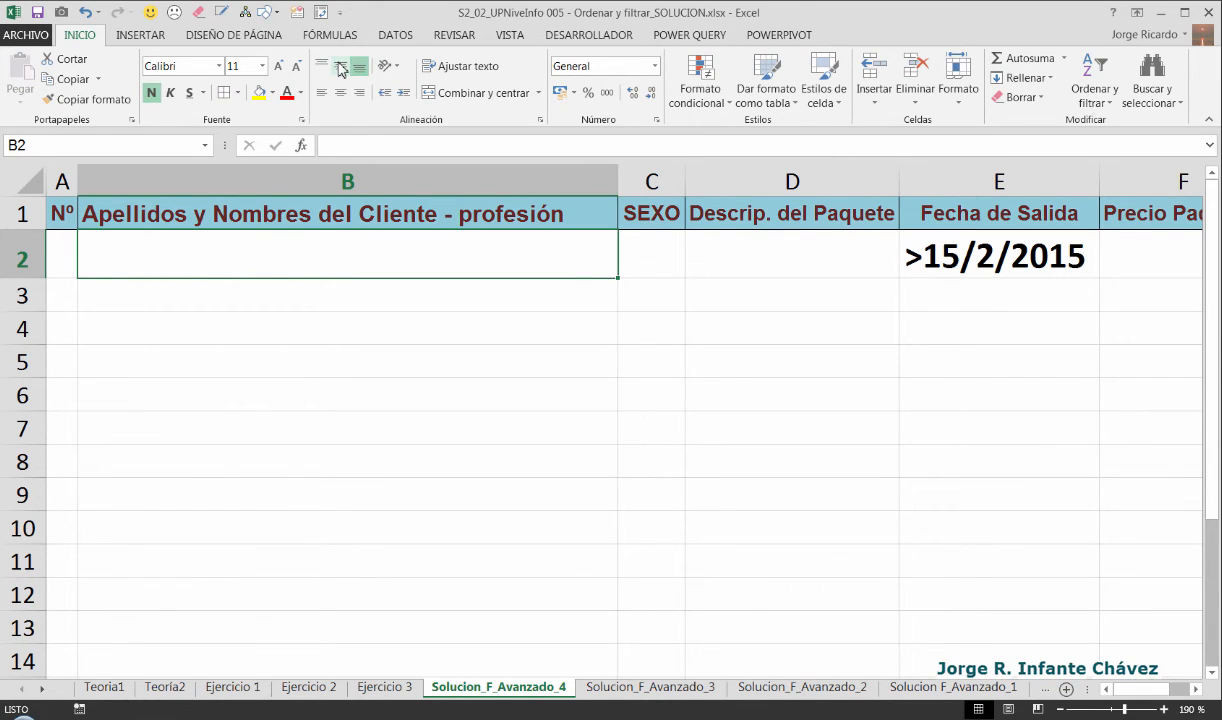
left_click(278, 66)
left_click(278, 66)
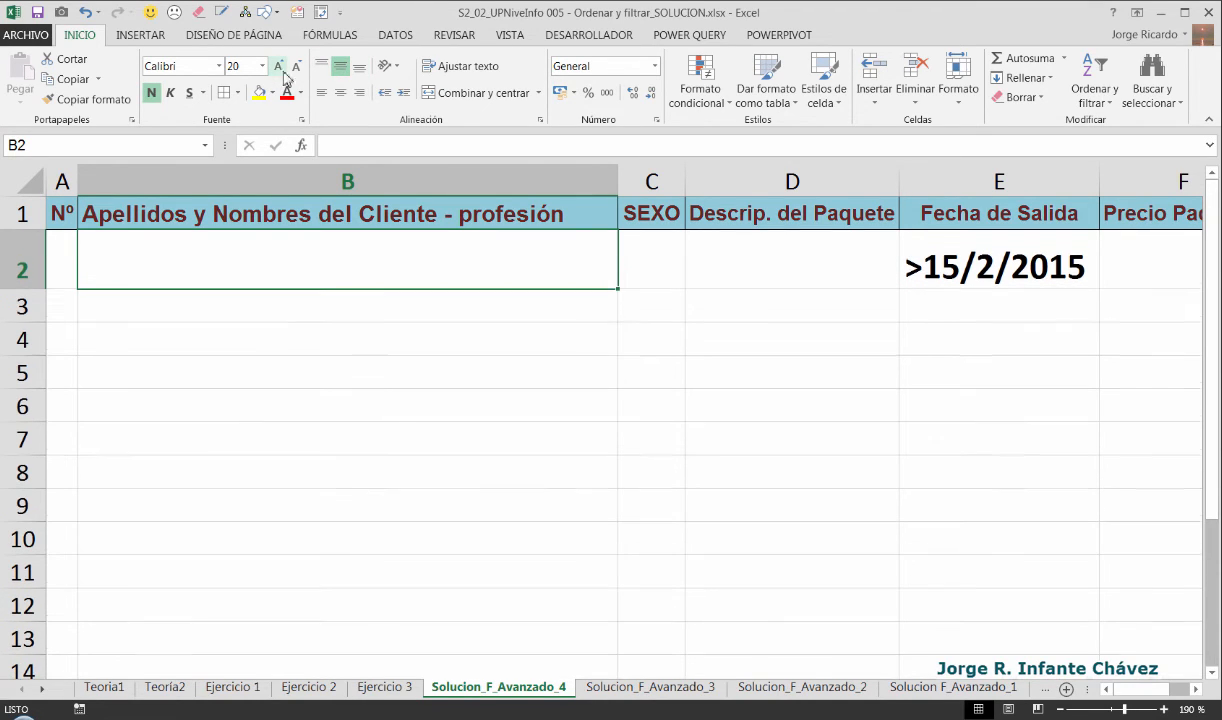
Step: Enter the criterion "* - economista*" in cell B2 under Apellidos y Nombres del Cliente - profesión
type("*")
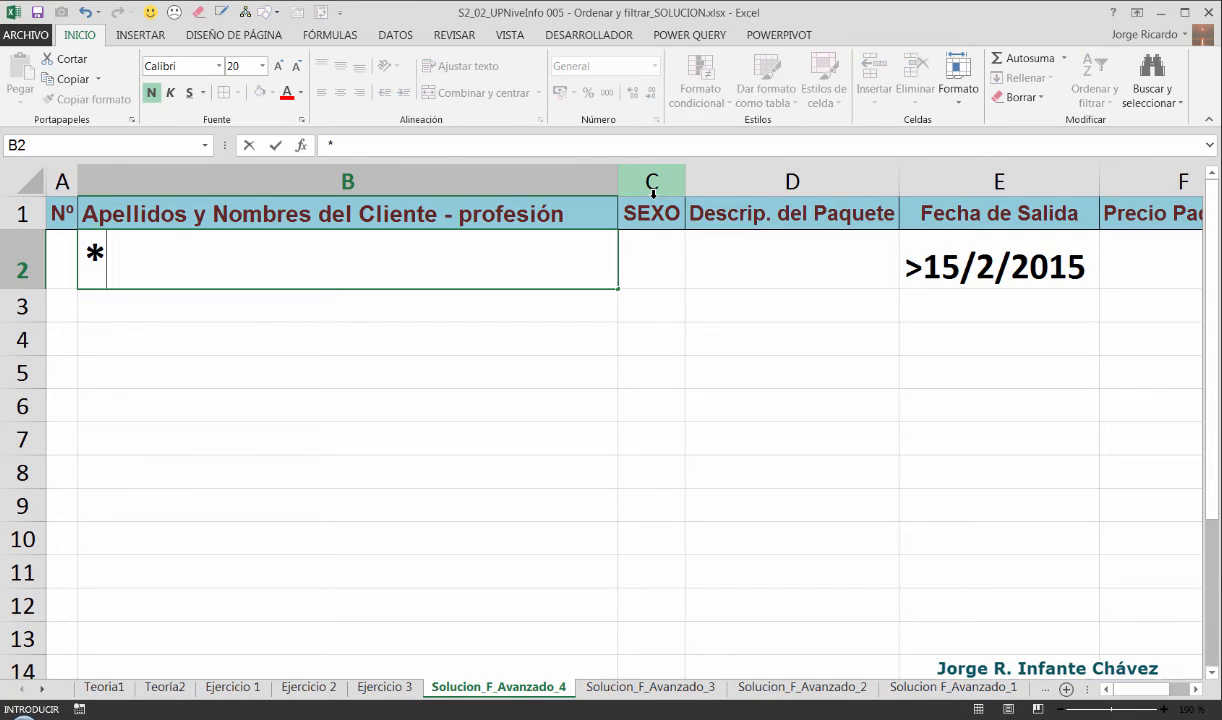
type(" - e")
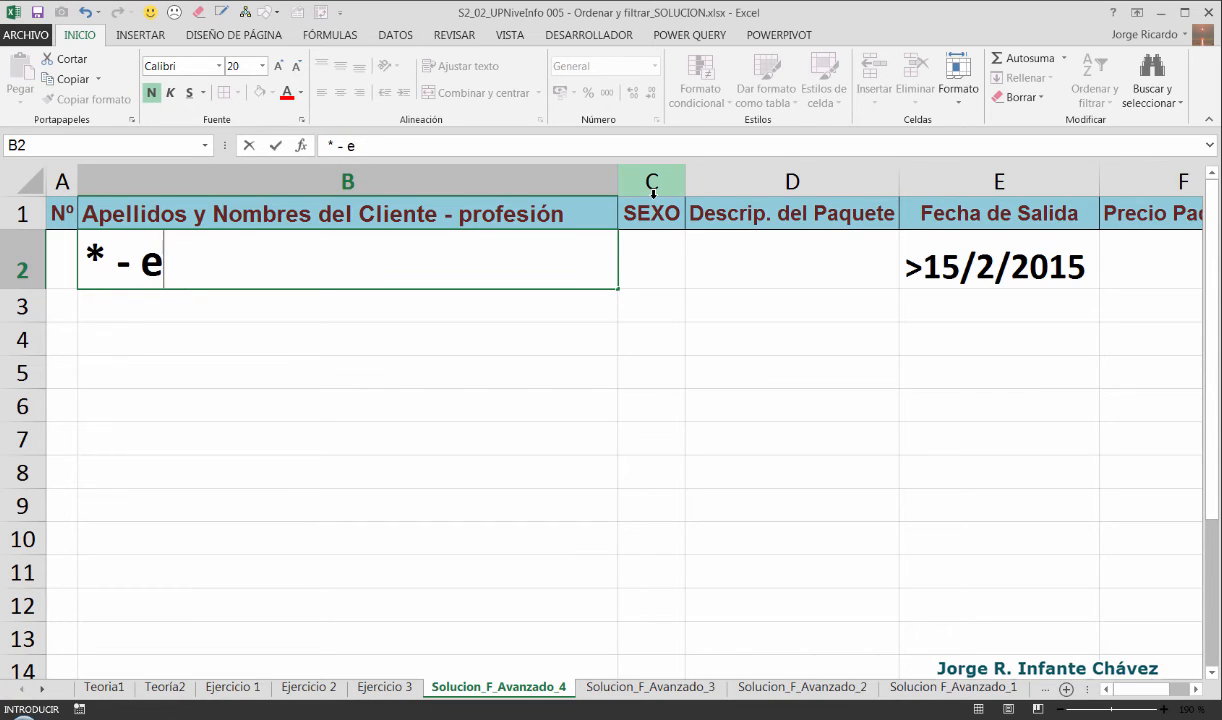
type("conomista")
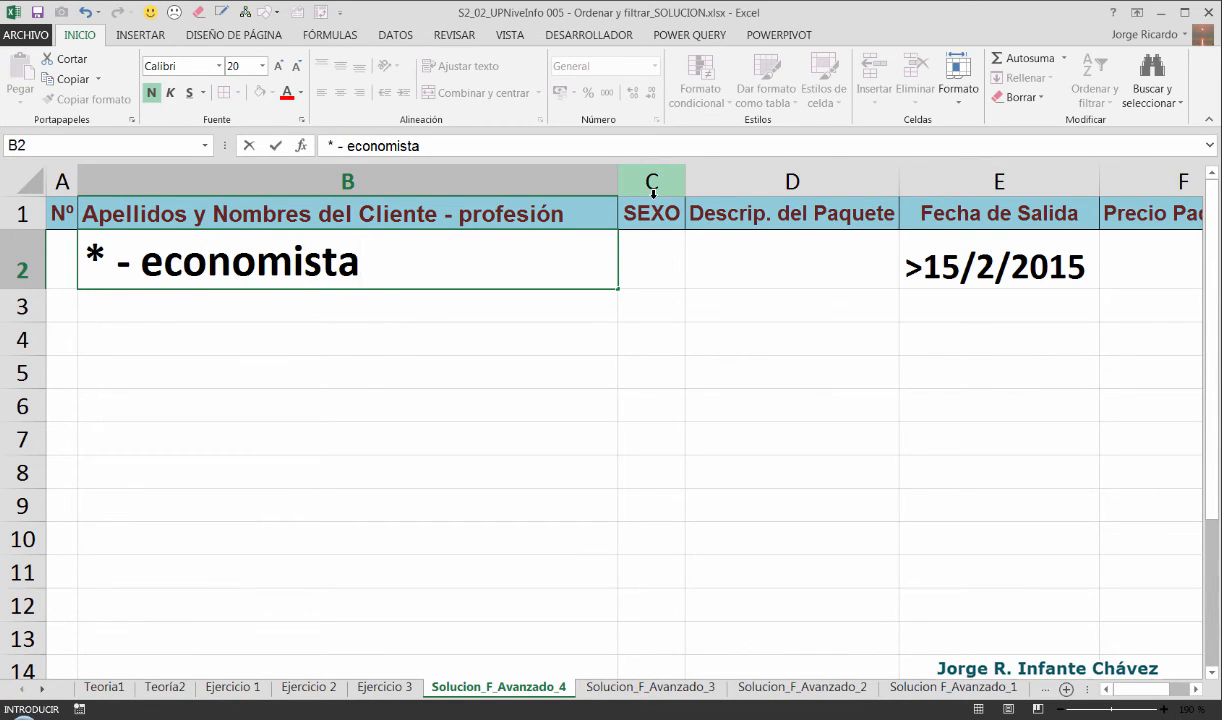
type("*")
key("Return")
key("Up")
key("Left")
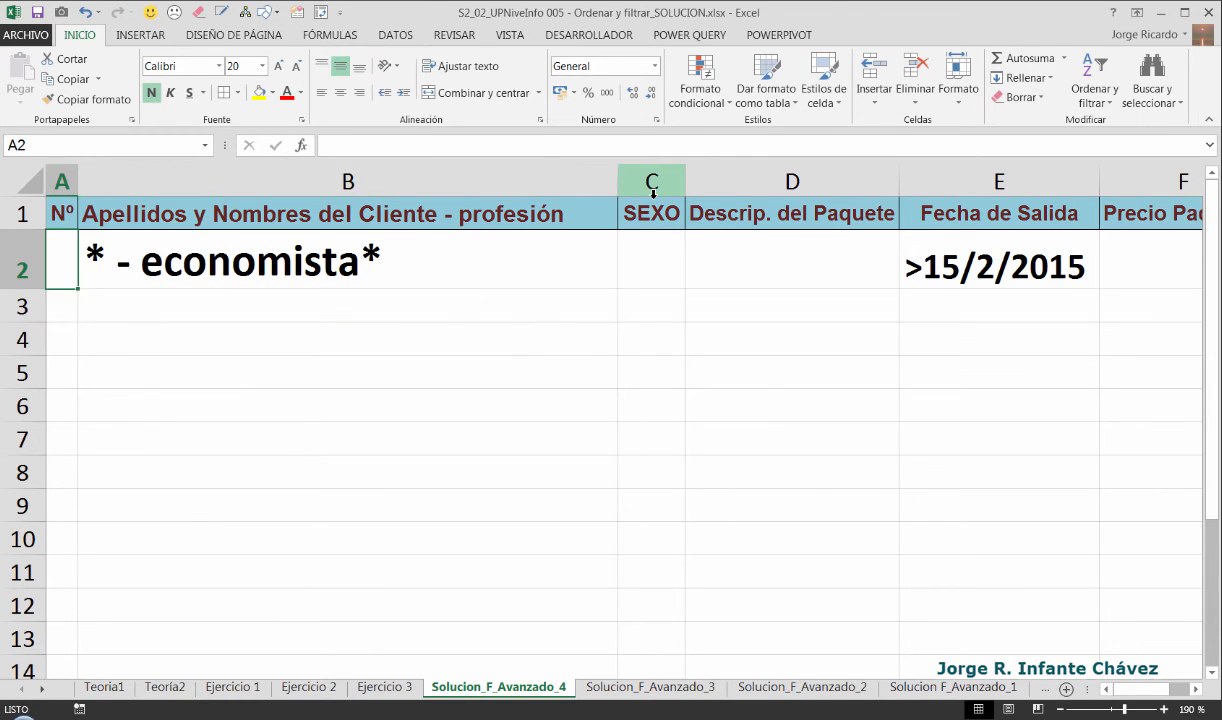
key("Right")
key("shift+Right")
key("shift+Right")
key("shift+Right")
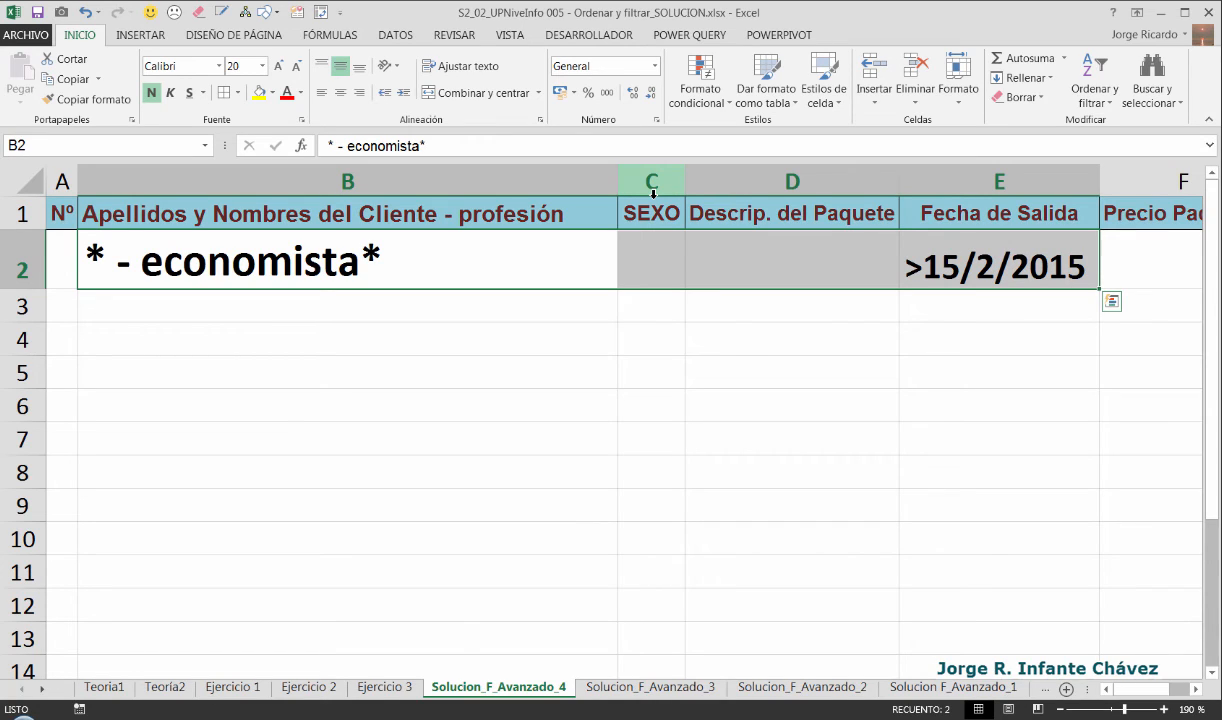
key("Left")
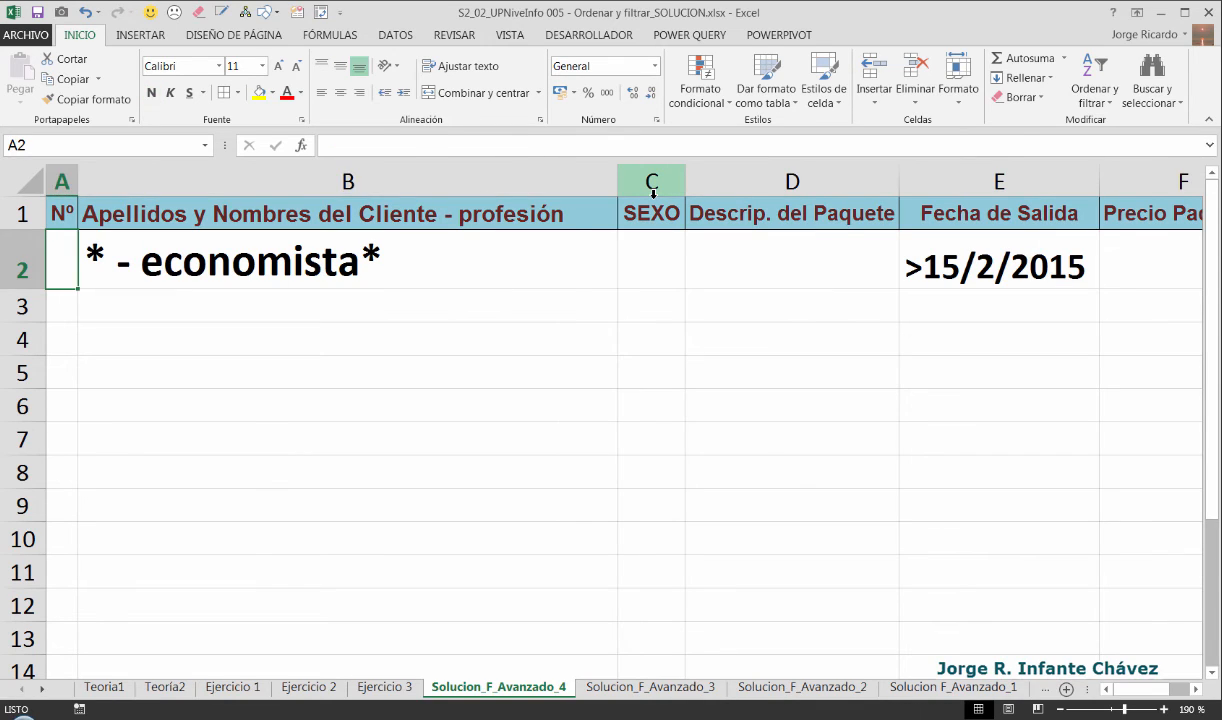
key("Right")
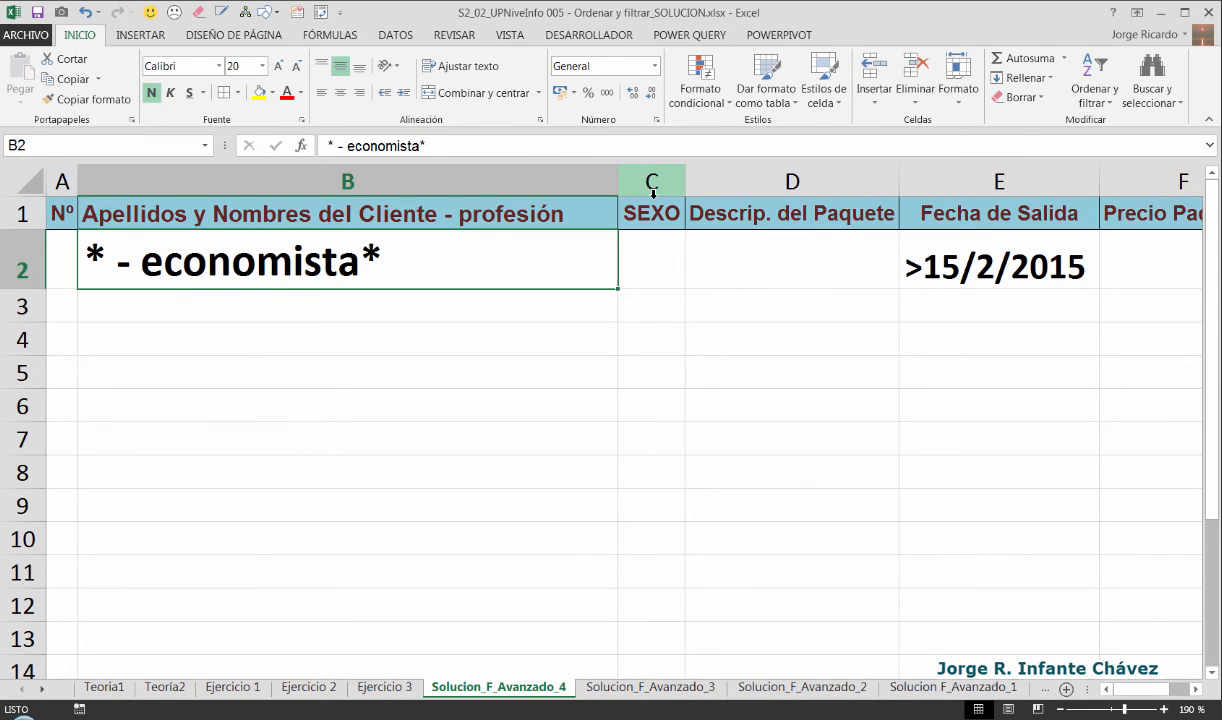
Step: Review the combined profession and departure date criteria across cells B2 to E2
key("shift+Right")
key("shift+Right")
key("shift+Right")
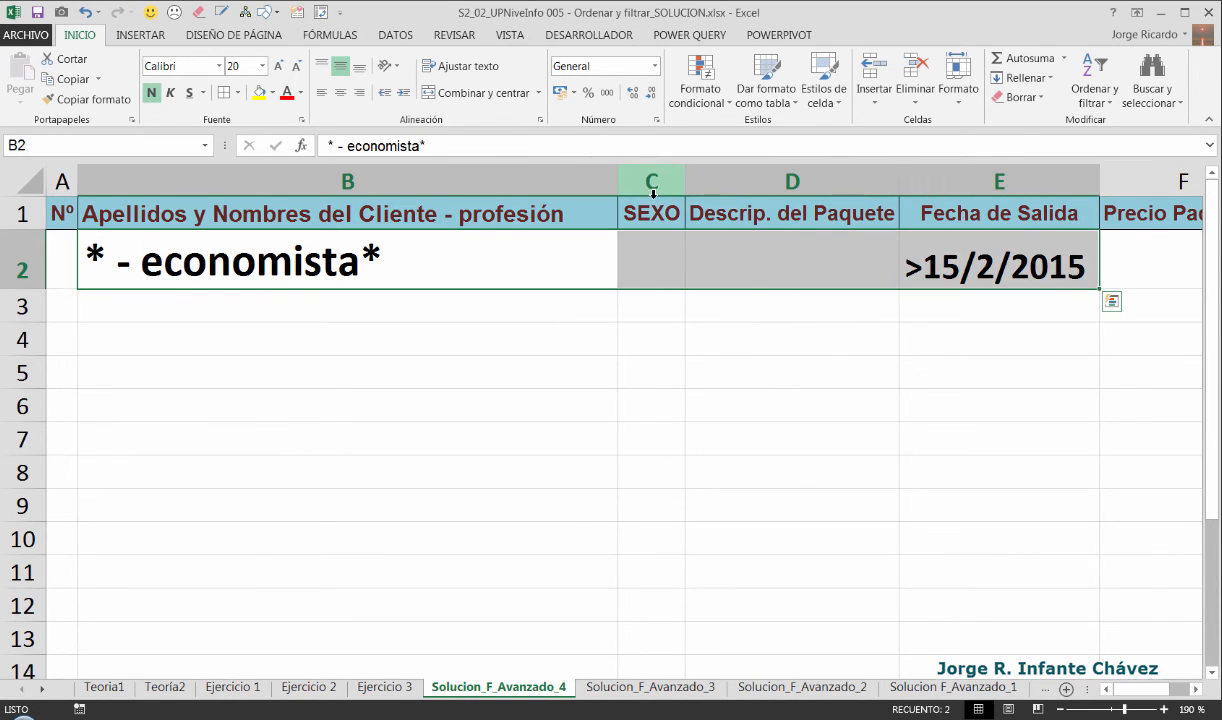
key("Left")
key("Right")
key("shift+Right")
key("shift+Right")
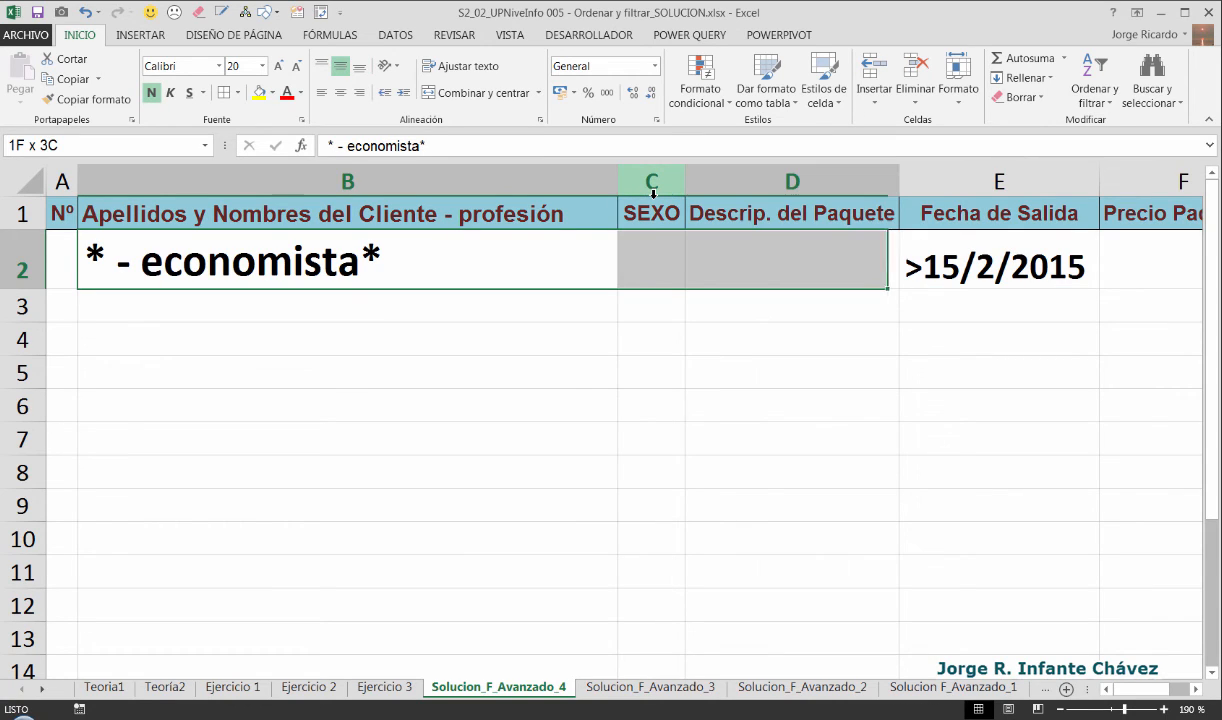
key("shift+Right")
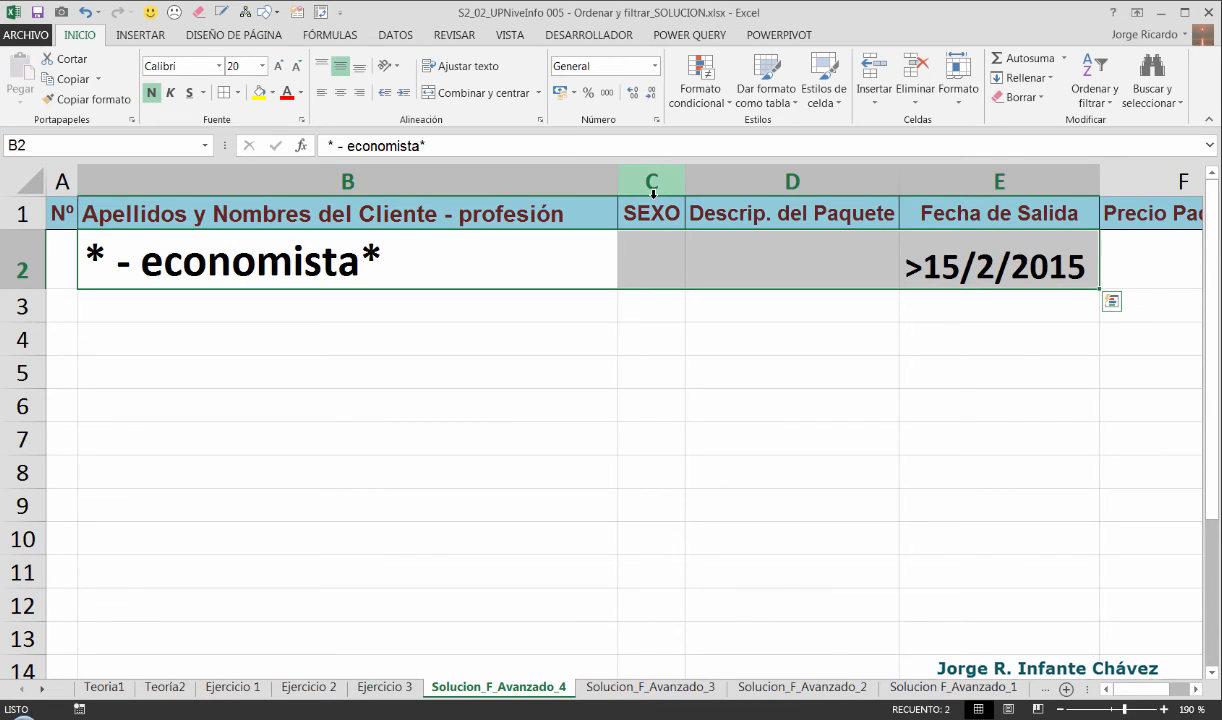
key("Home")
key("Right")
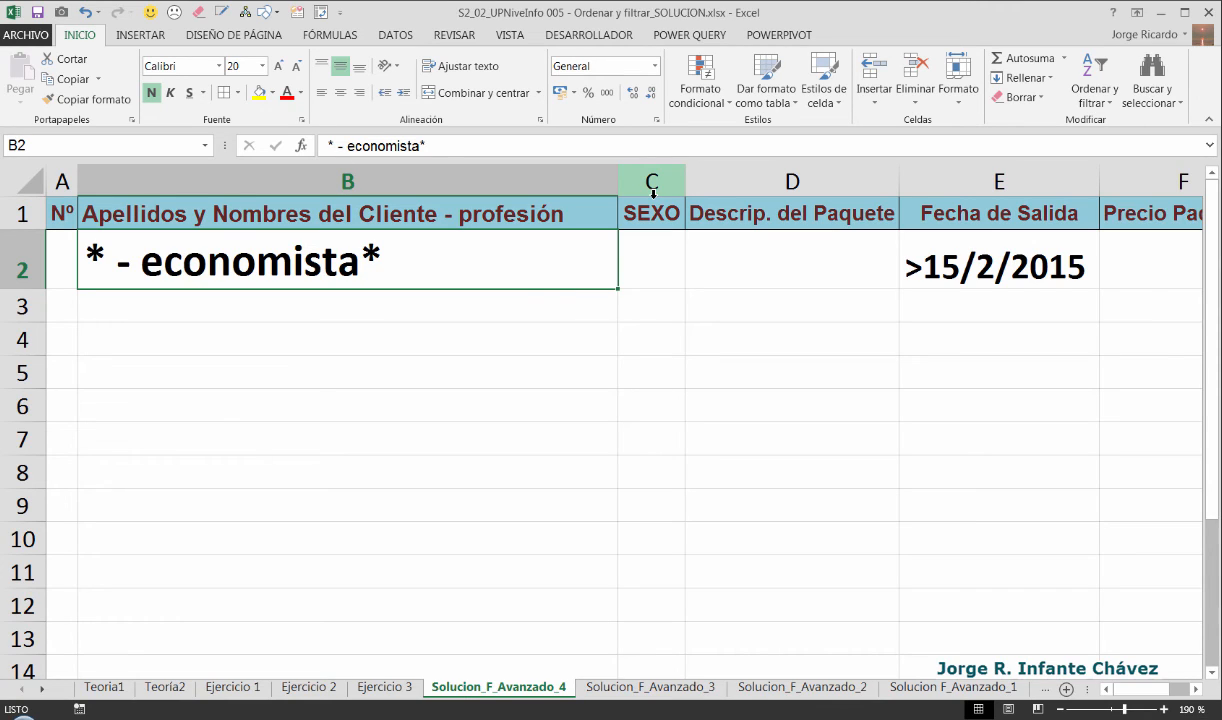
key("Left")
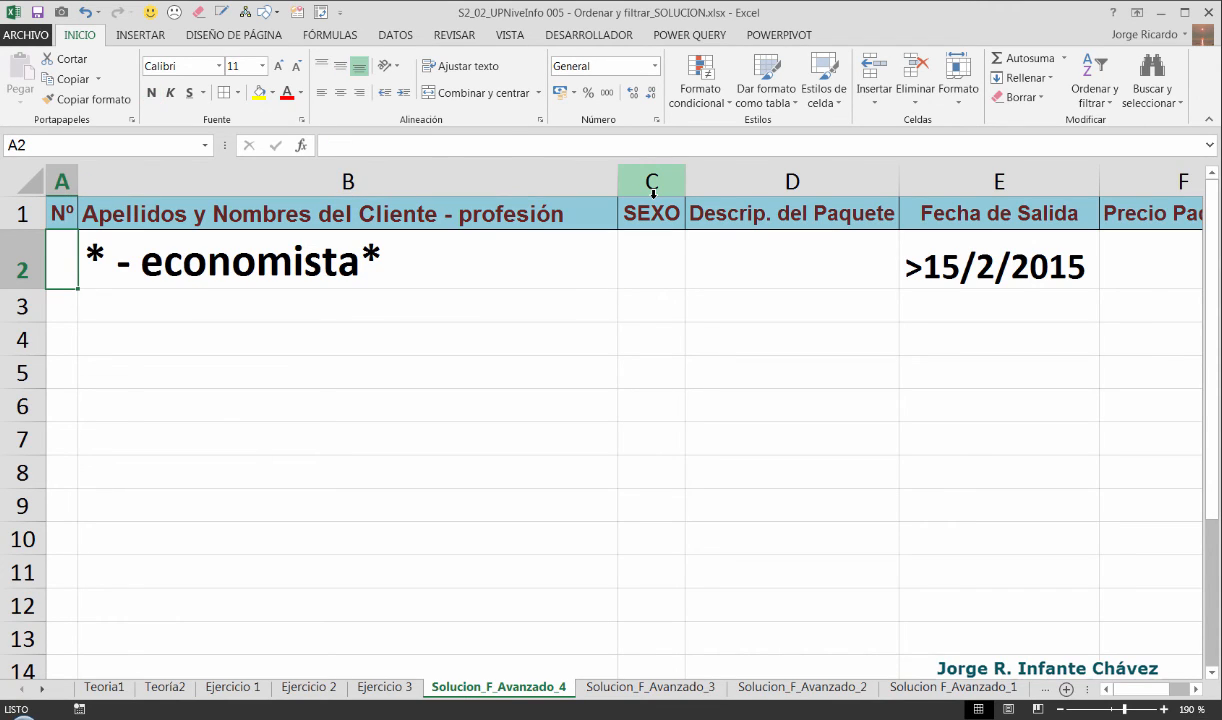
Step: Start an advanced filter from cell B4 with the action set to Copiar a otro lugar
scroll(846, 412, "down", 3)
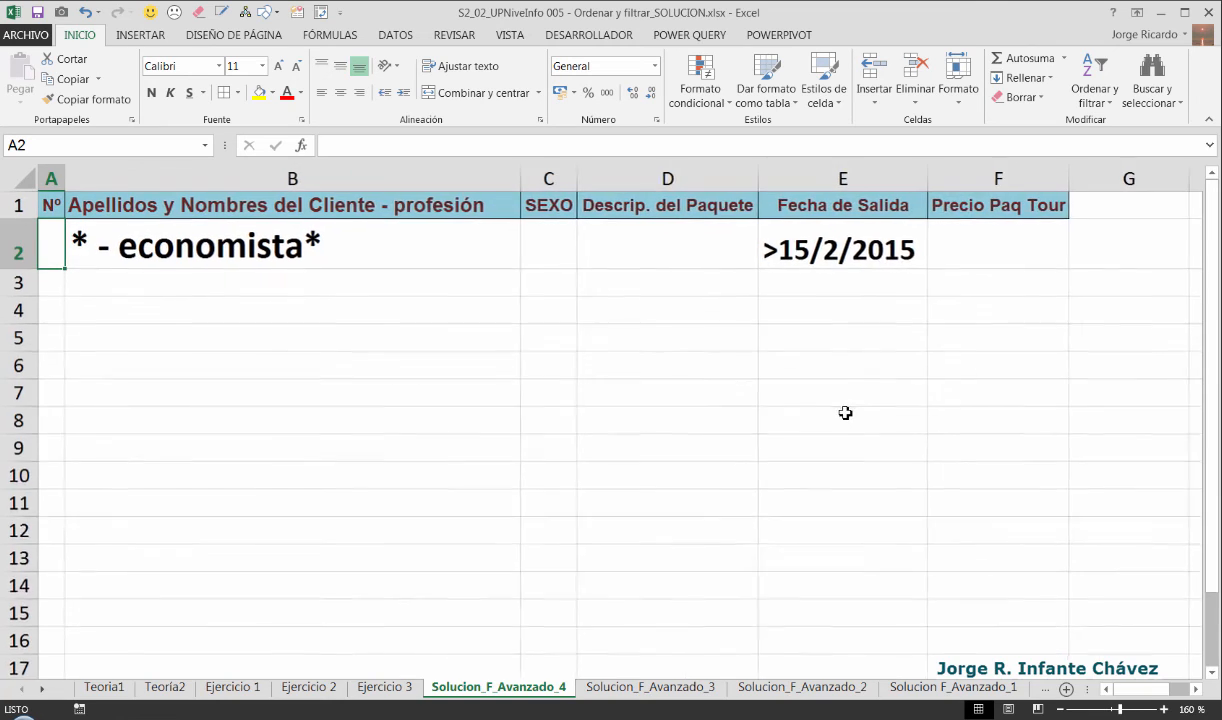
scroll(836, 408, "down", 1)
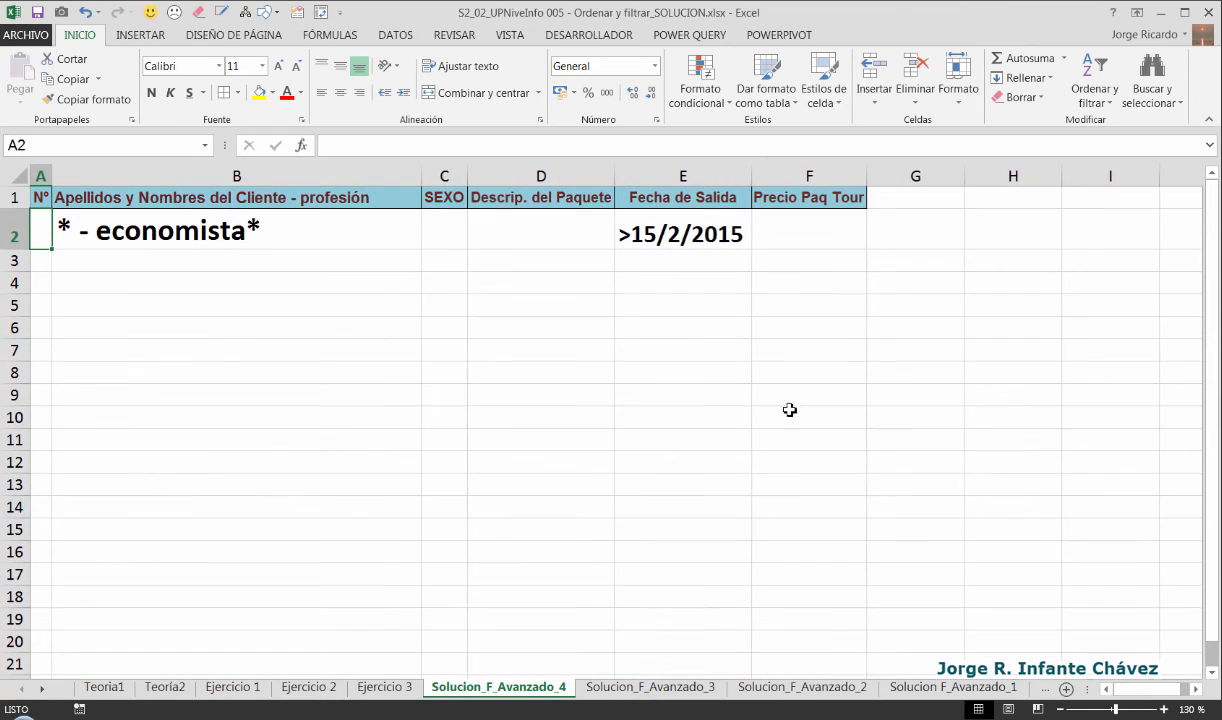
left_click(103, 287)
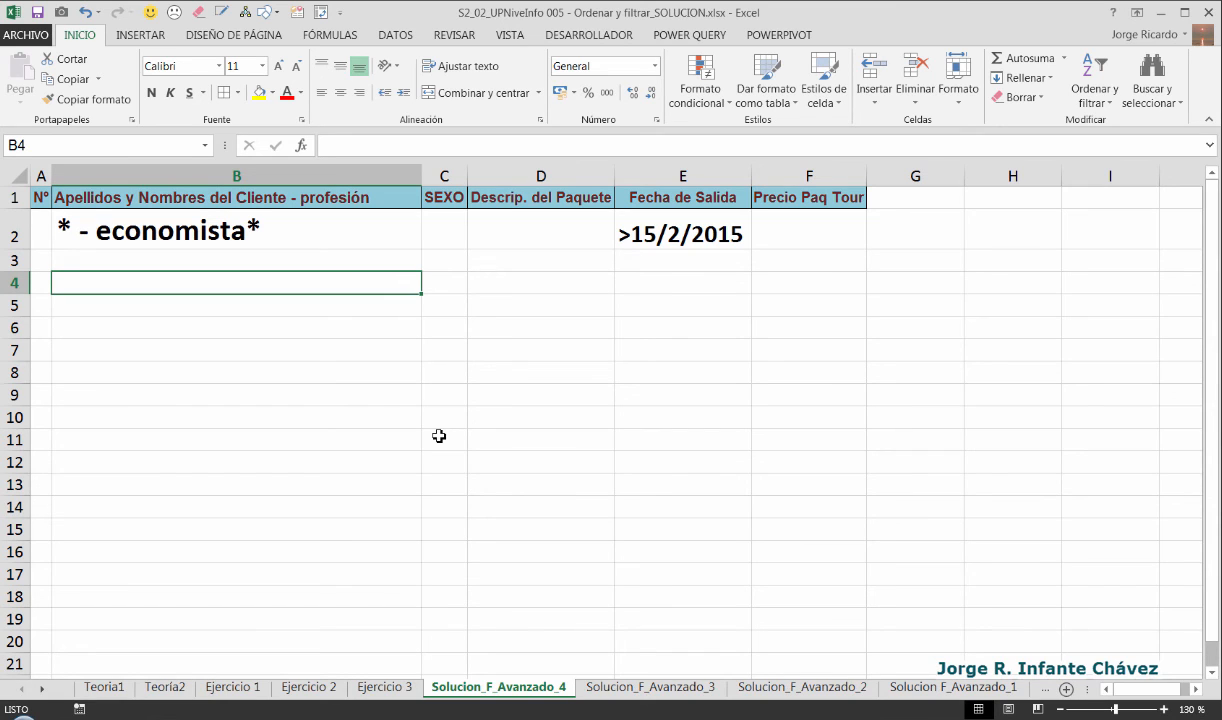
left_click(395, 36)
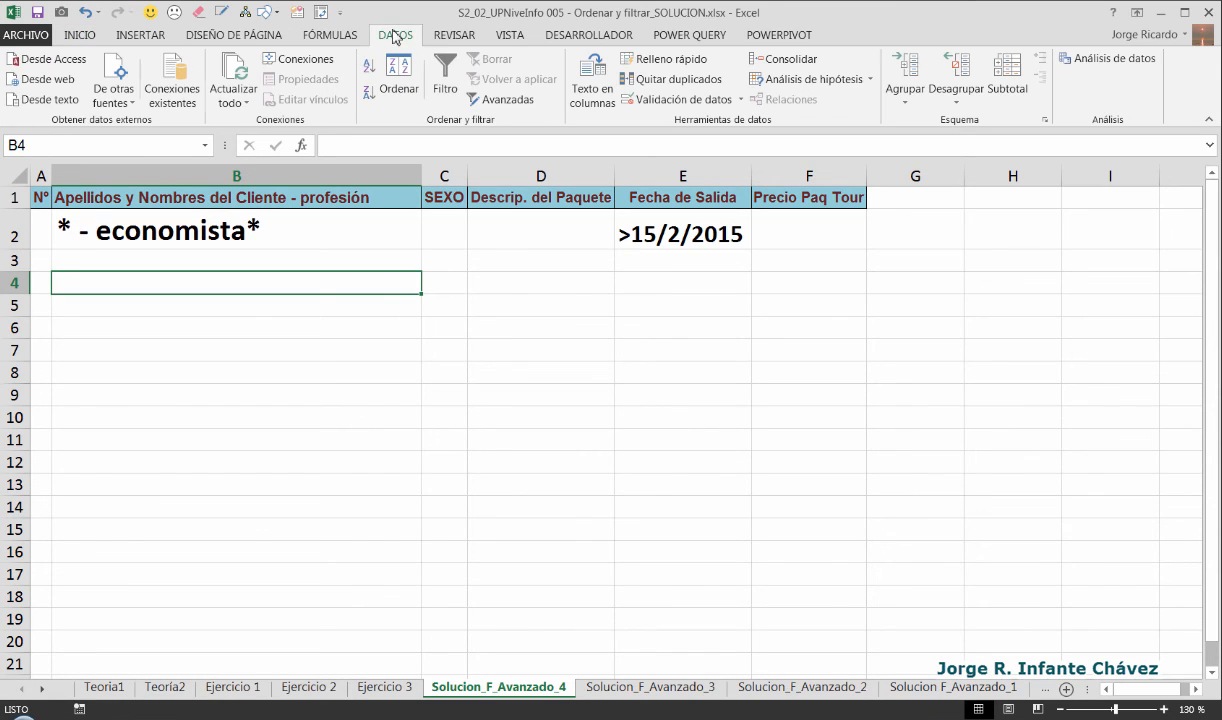
left_click(500, 99)
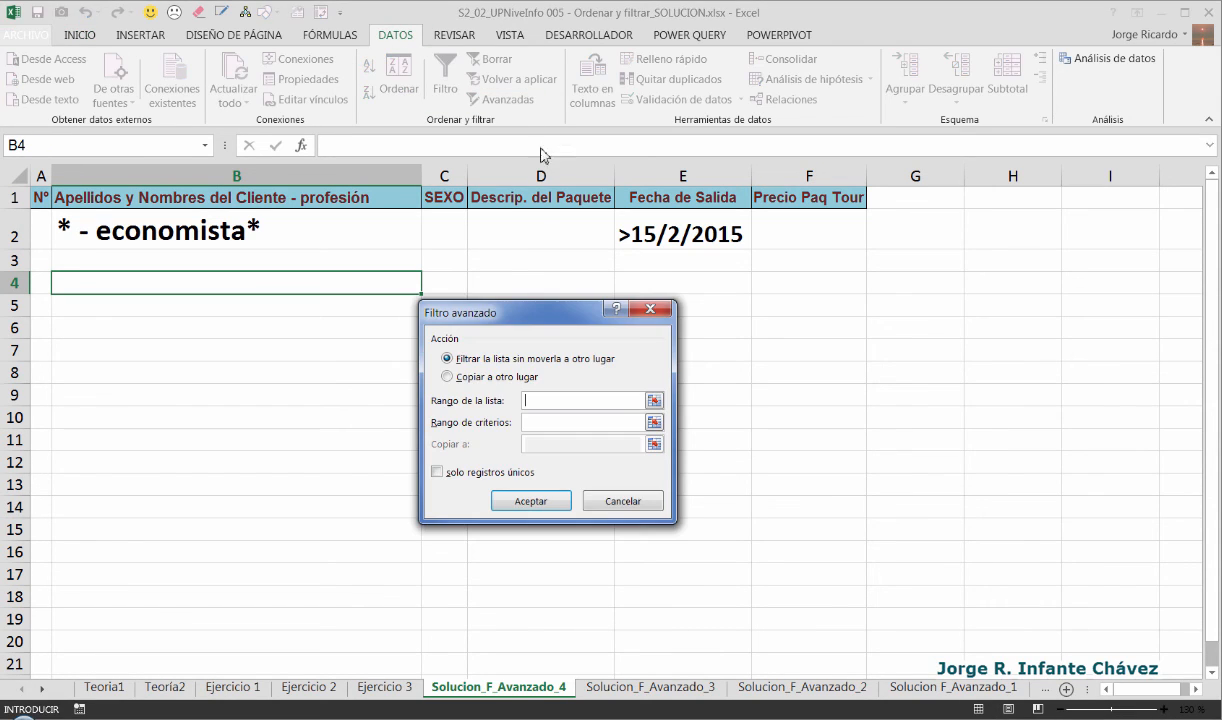
left_click(447, 377)
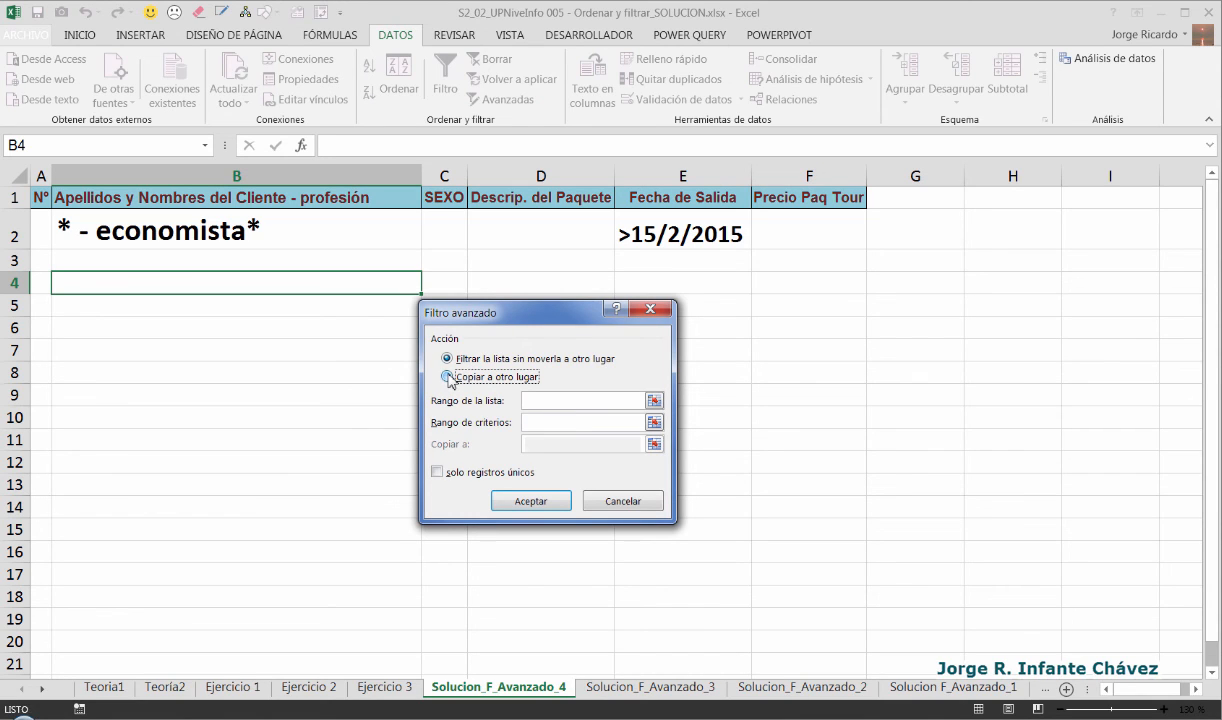
left_click_drag(476, 310, 319, 229)
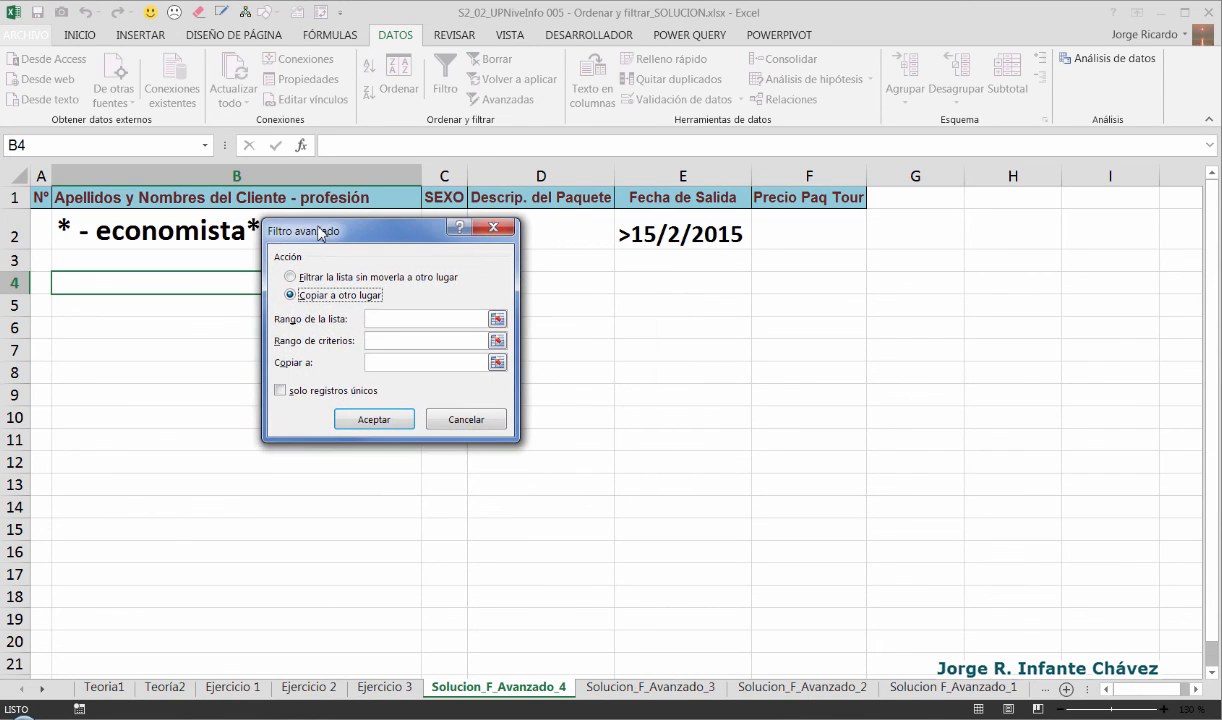
Step: Set the advanced filter's list range to the named range BD_EJERCICIO3
left_click(385, 322)
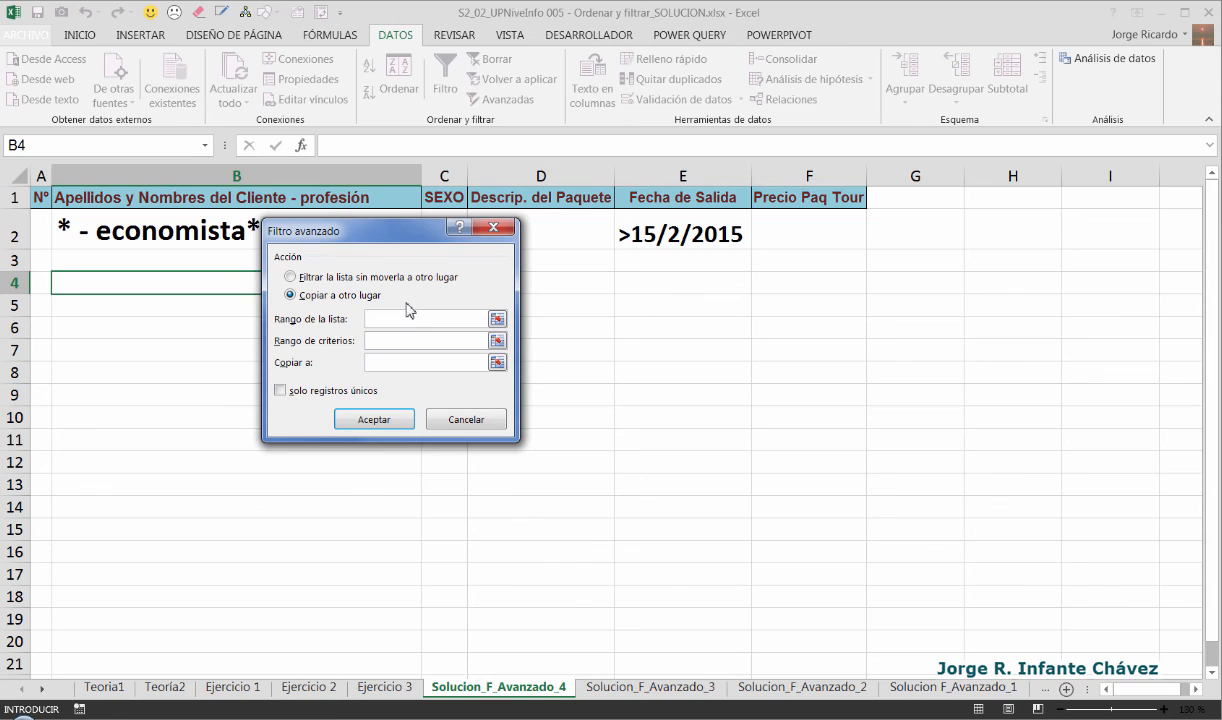
key("F3")
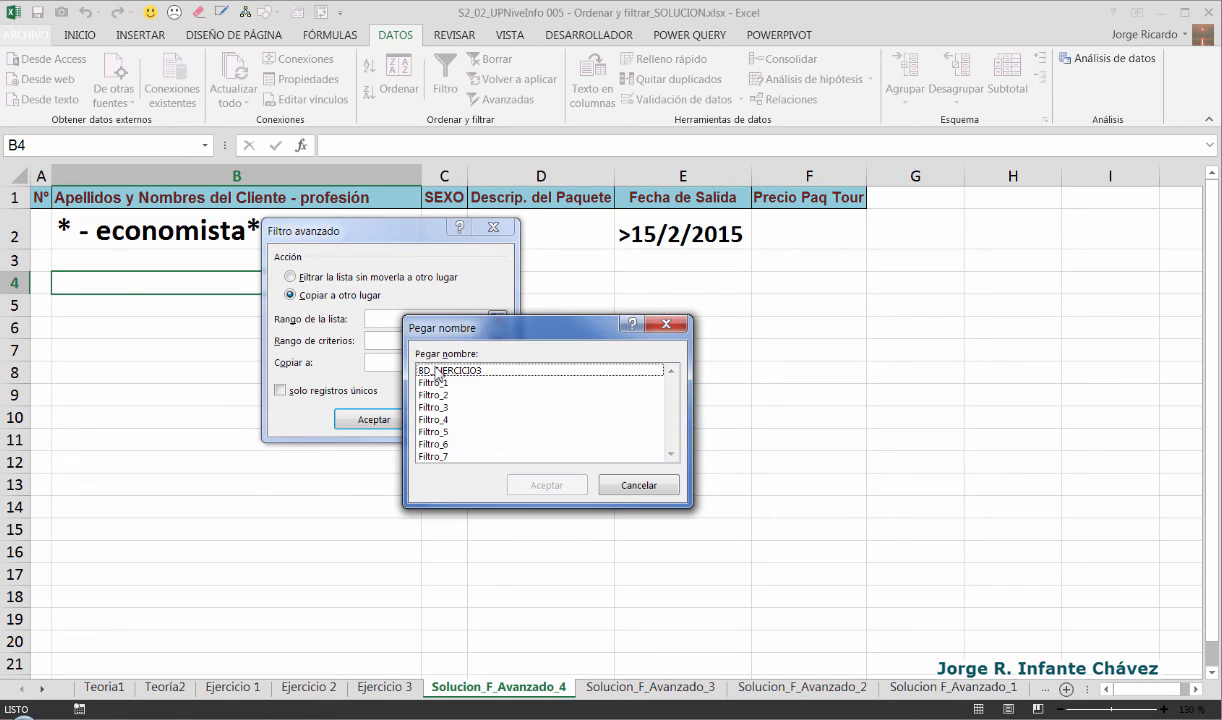
left_click(437, 372)
left_click(546, 485)
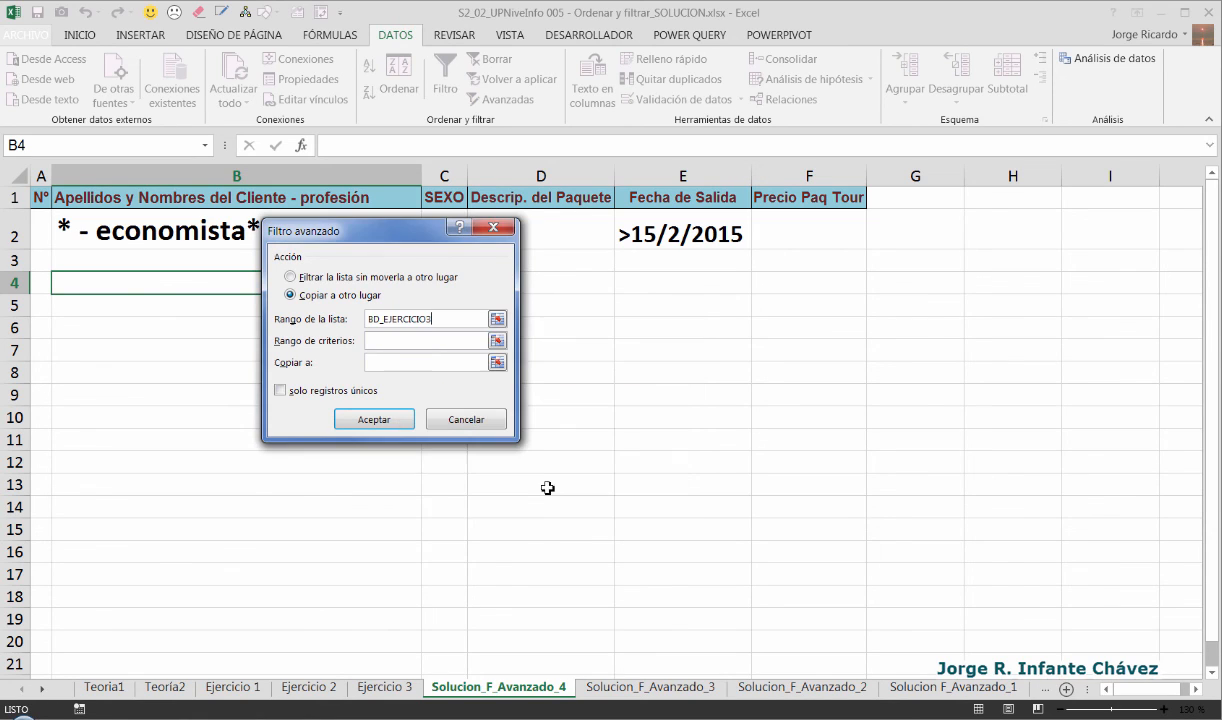
Step: Set the advanced filter's criteria range to A1:F2 on the Solucion_F_Avanzado_4 sheet
left_click(390, 342)
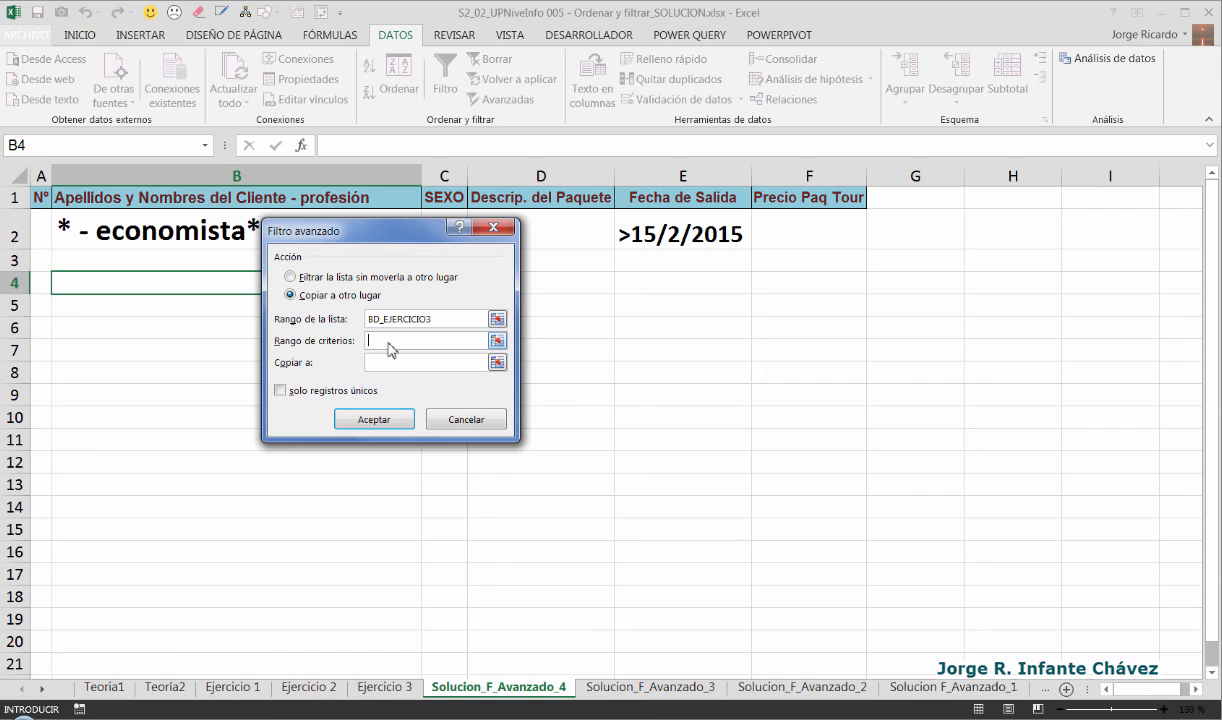
left_click(49, 202)
left_click_drag(49, 202, 777, 223)
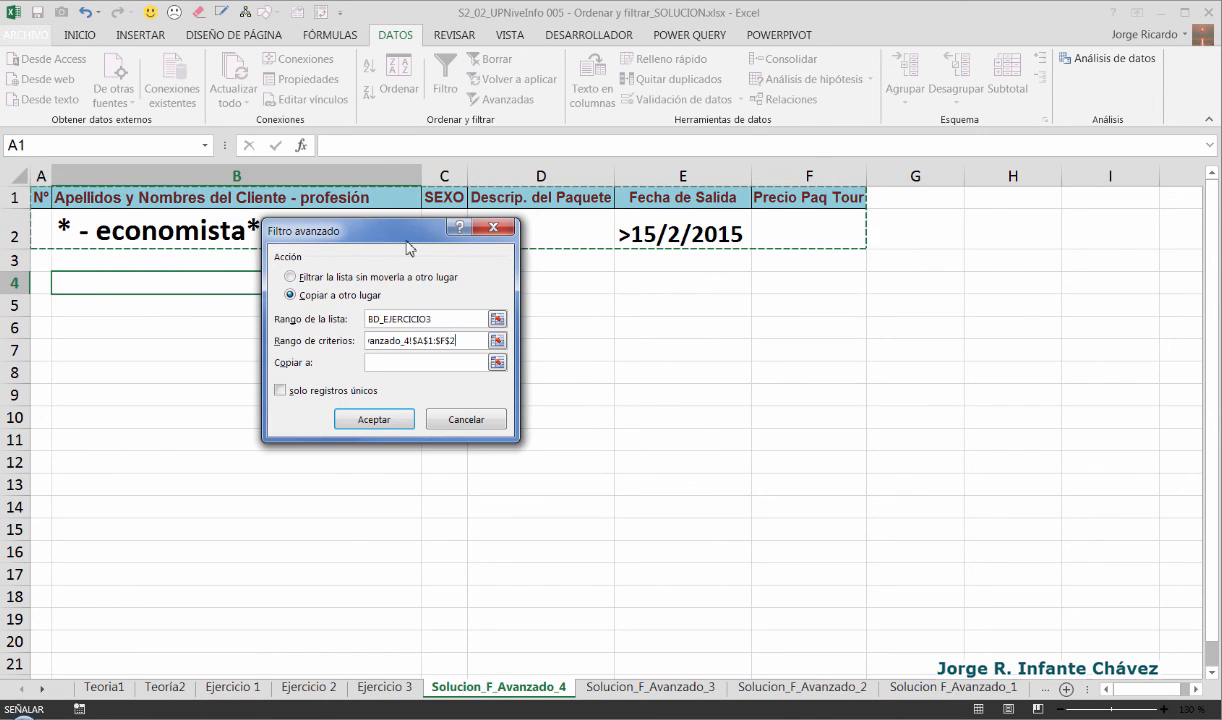
left_click_drag(407, 254, 463, 331)
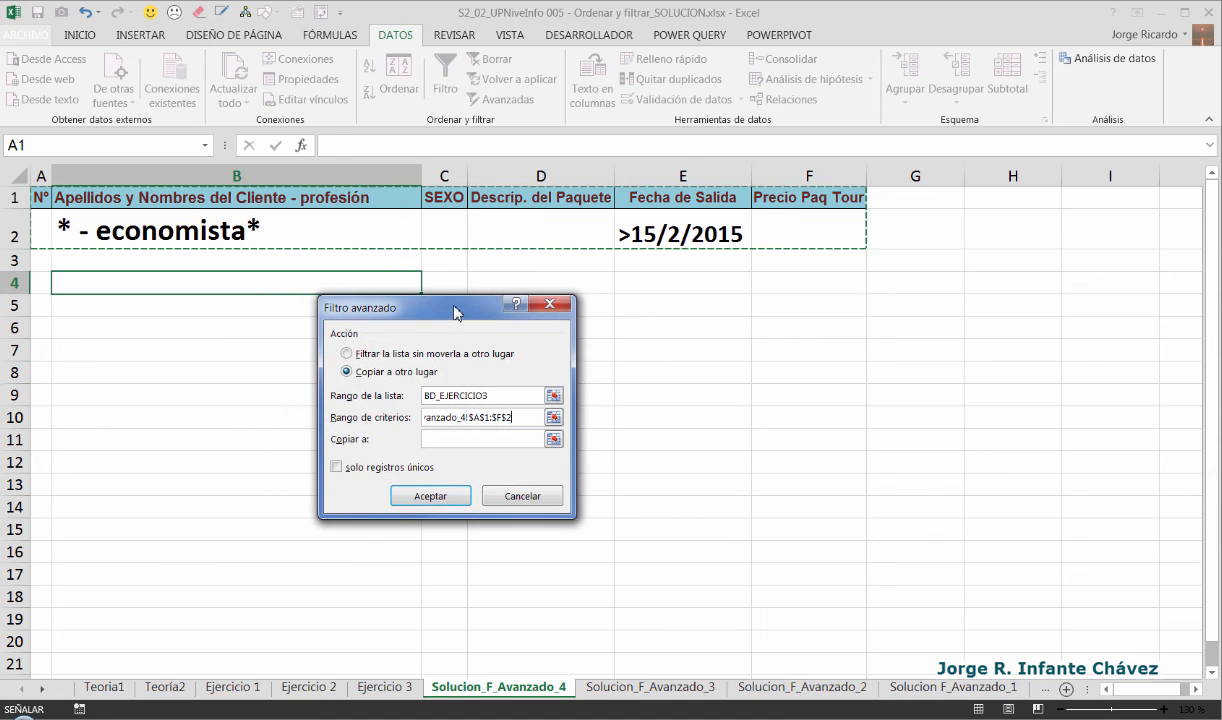
Step: Run the filter with its results copied to cell A5, and fit column B's width to its contents
left_click(437, 440)
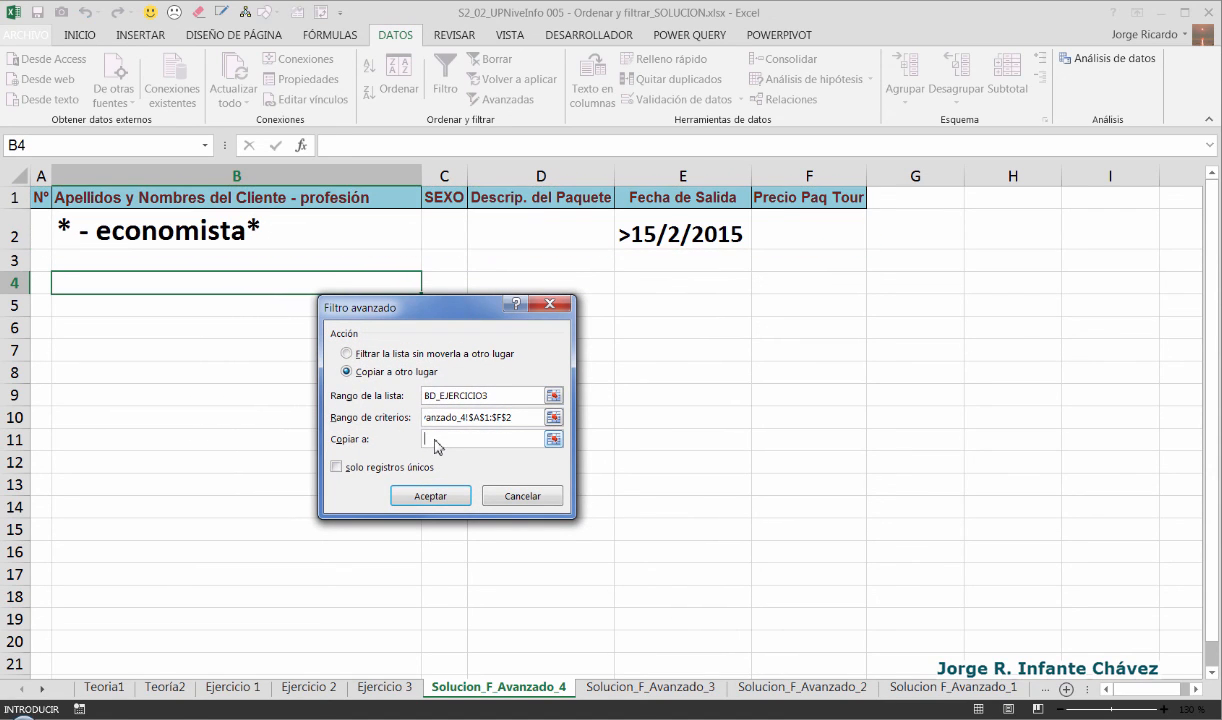
left_click(42, 305)
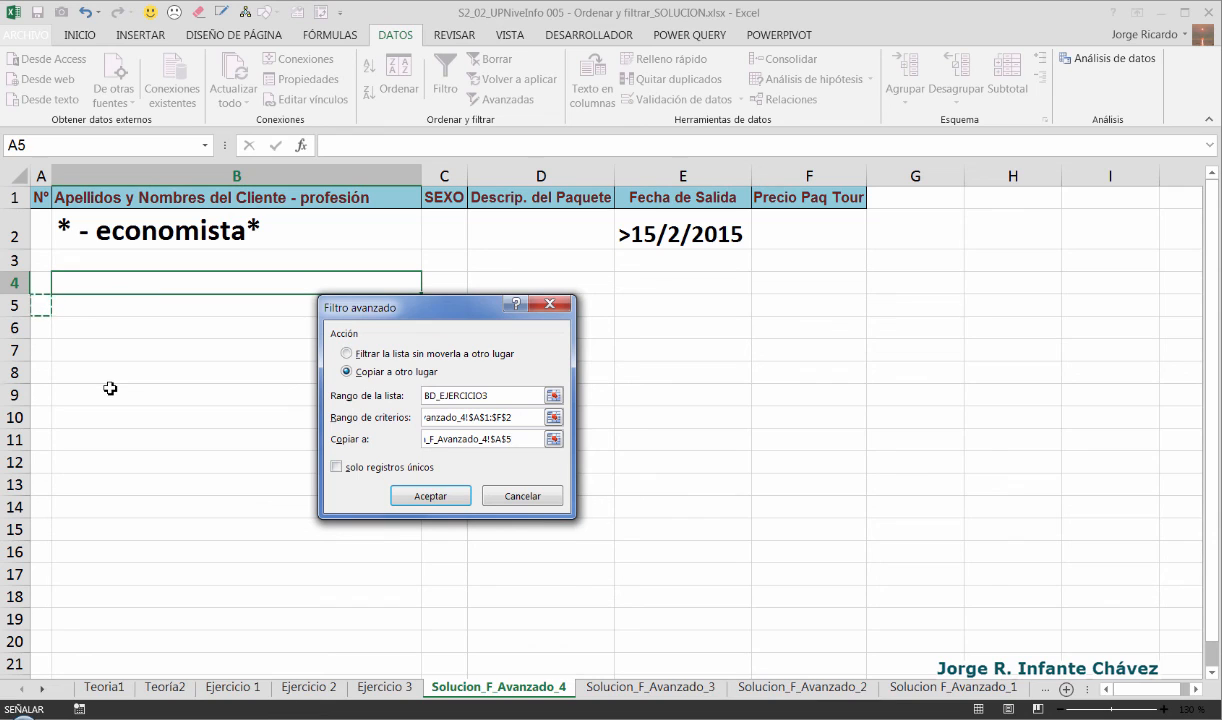
left_click(431, 498)
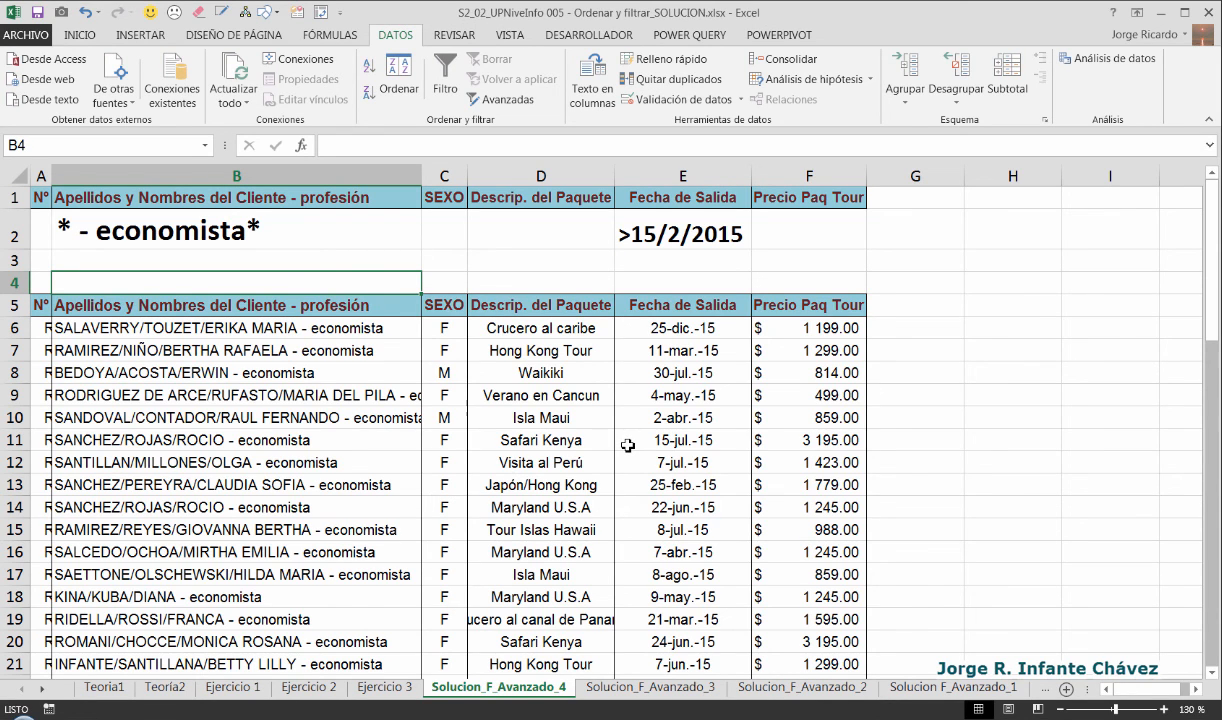
left_click(330, 328)
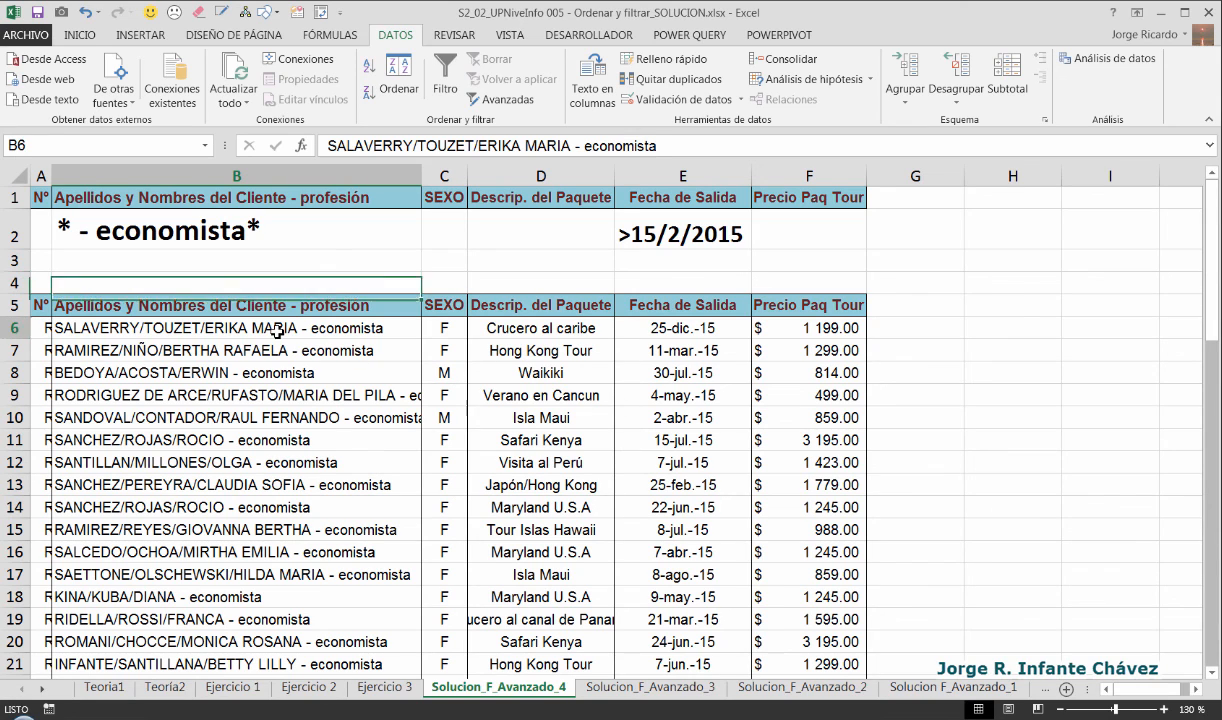
double_click(421, 176)
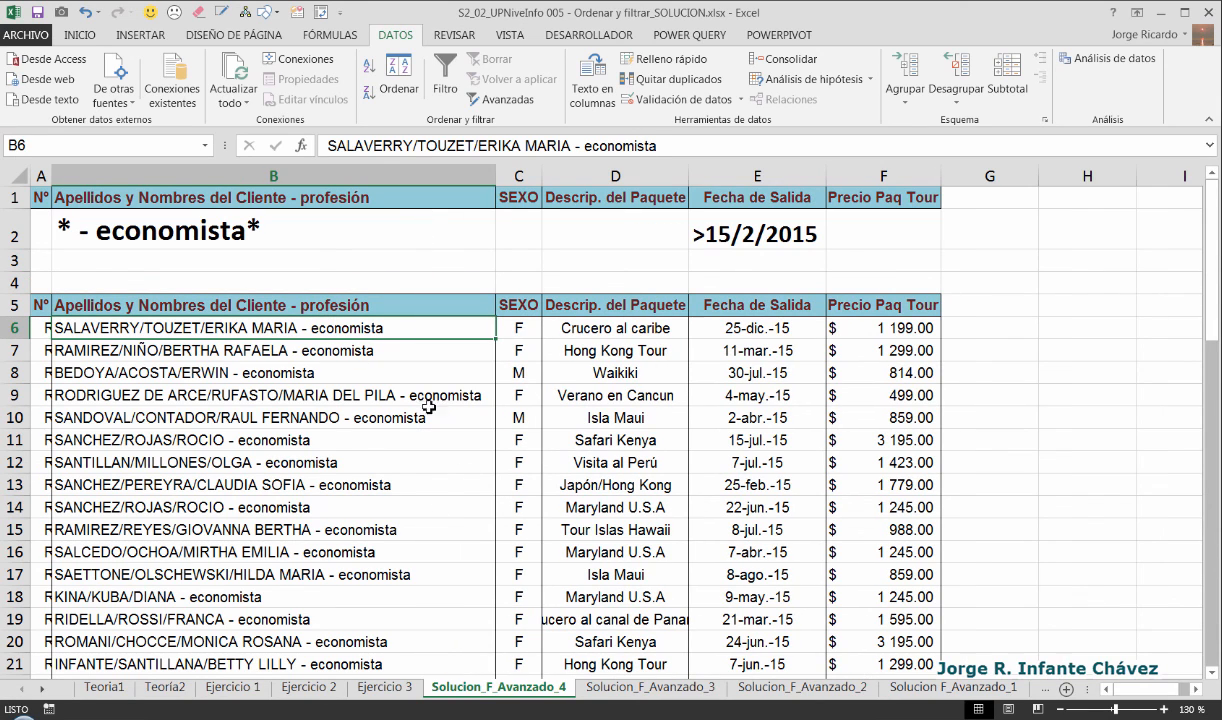
Step: Check the extracted records' departure dates and professions against the criteria in cells E2 and B2
left_click(758, 412)
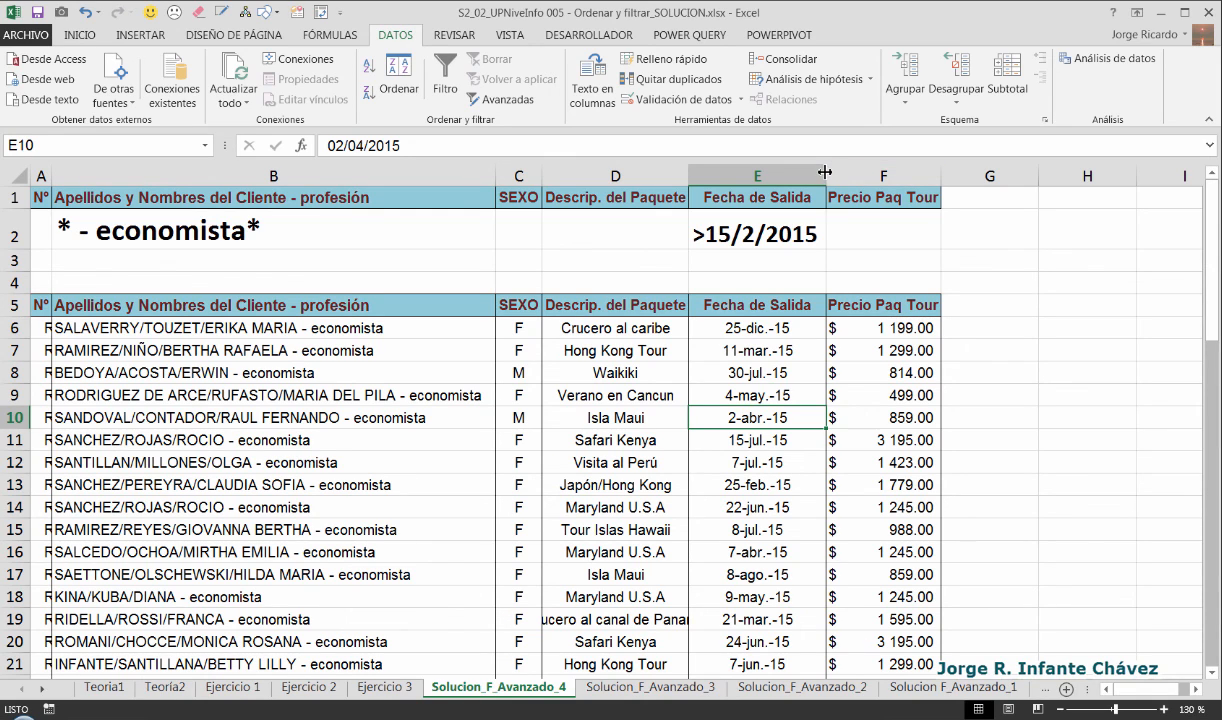
left_click_drag(695, 368, 700, 395)
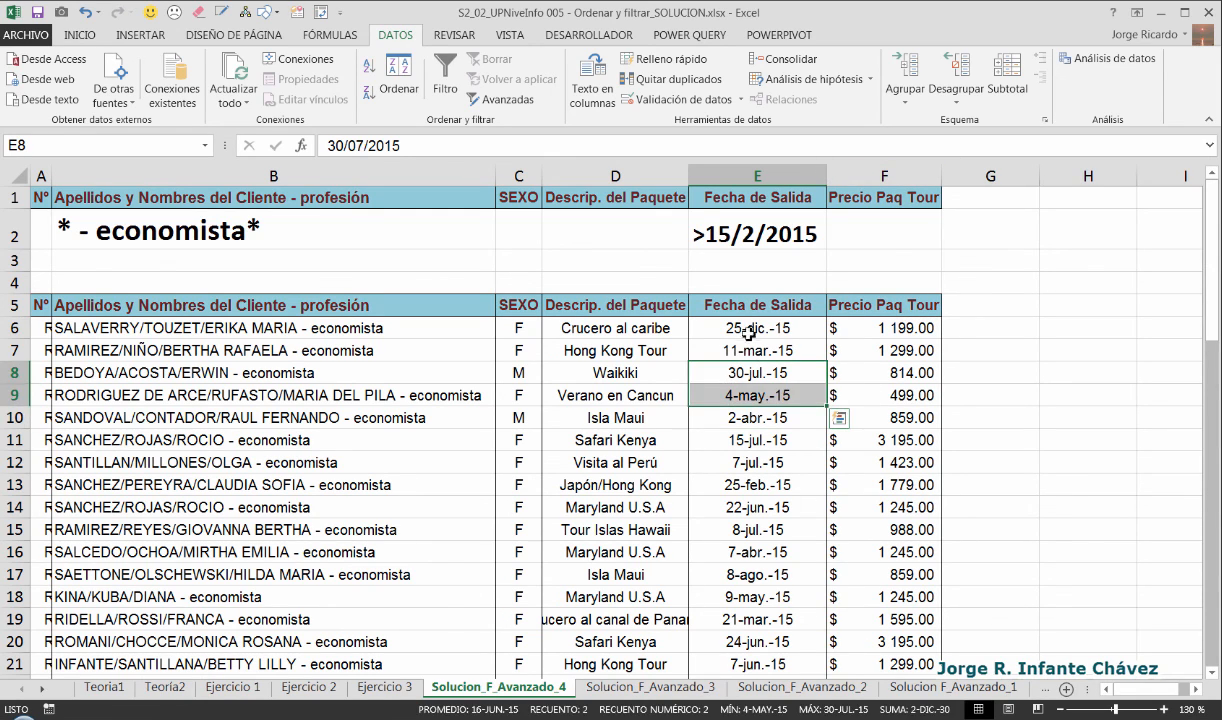
left_click(748, 332)
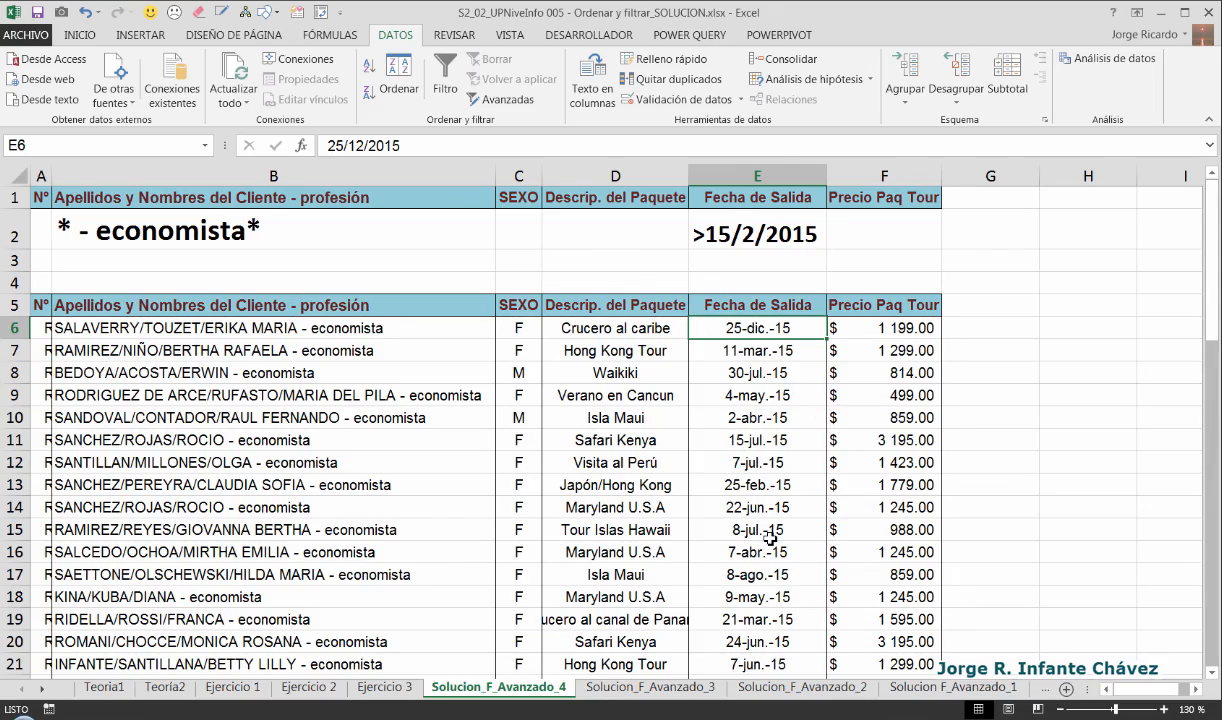
scroll(770, 540, "down", 4)
scroll(770, 540, "up", 4)
left_click(735, 235)
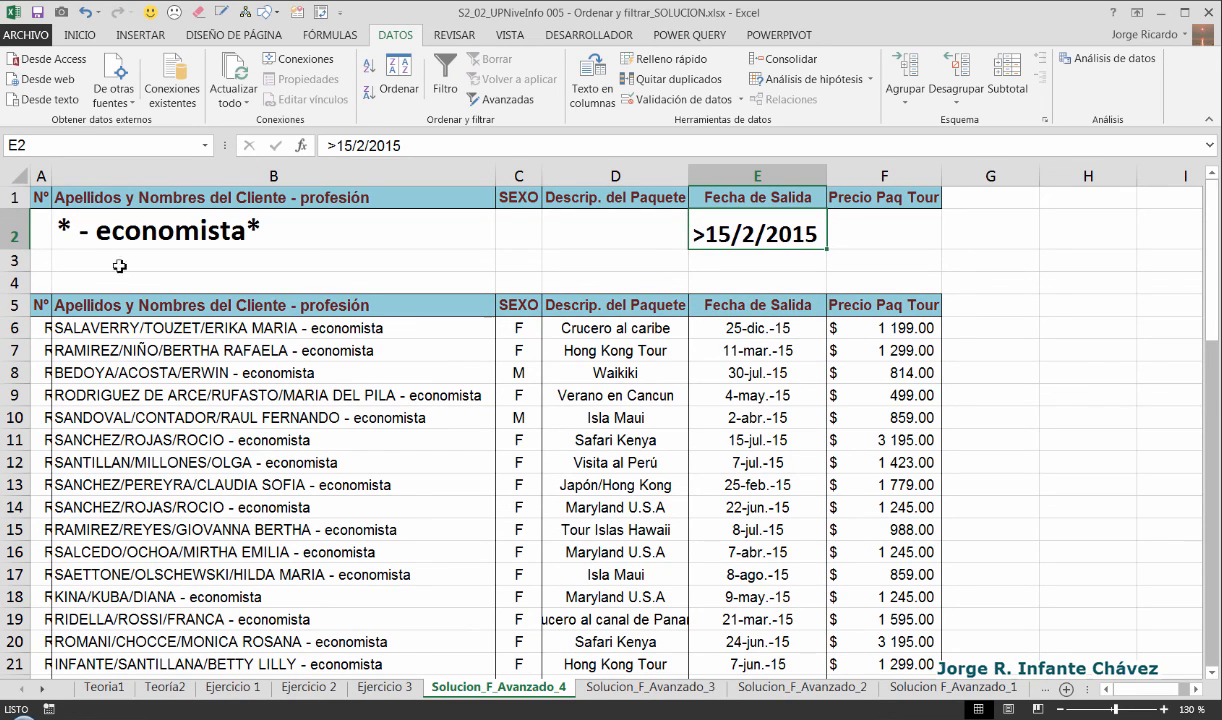
left_click(81, 223)
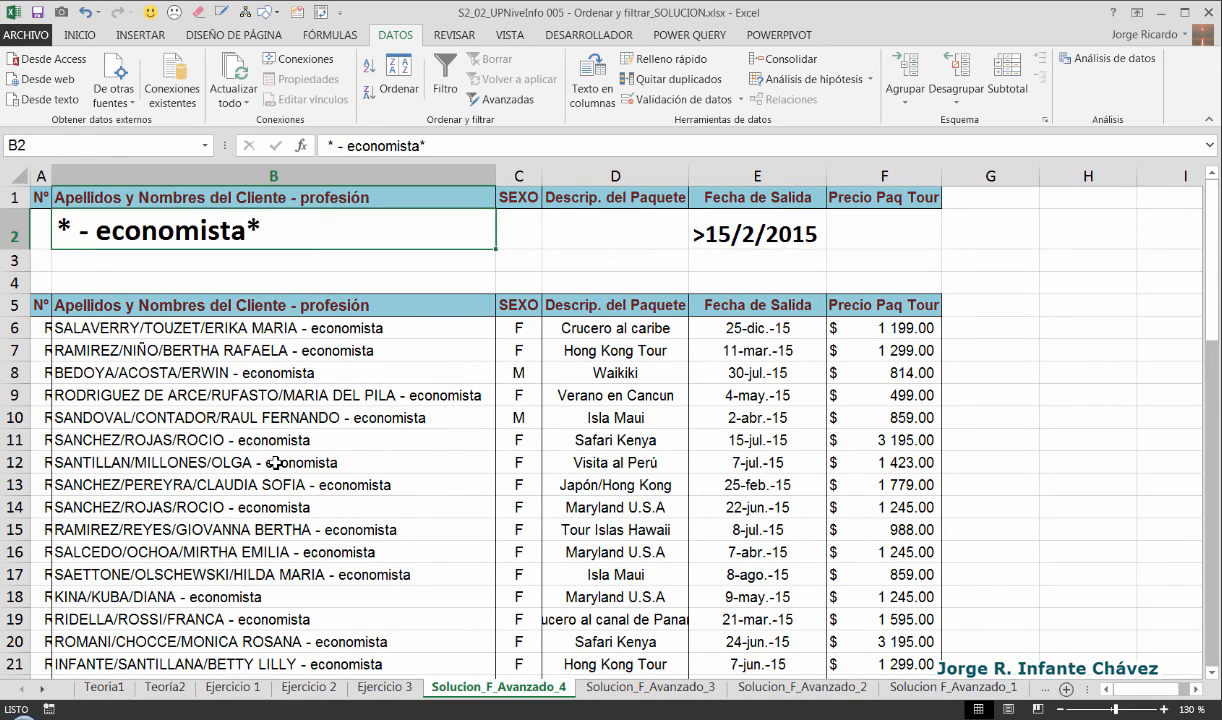